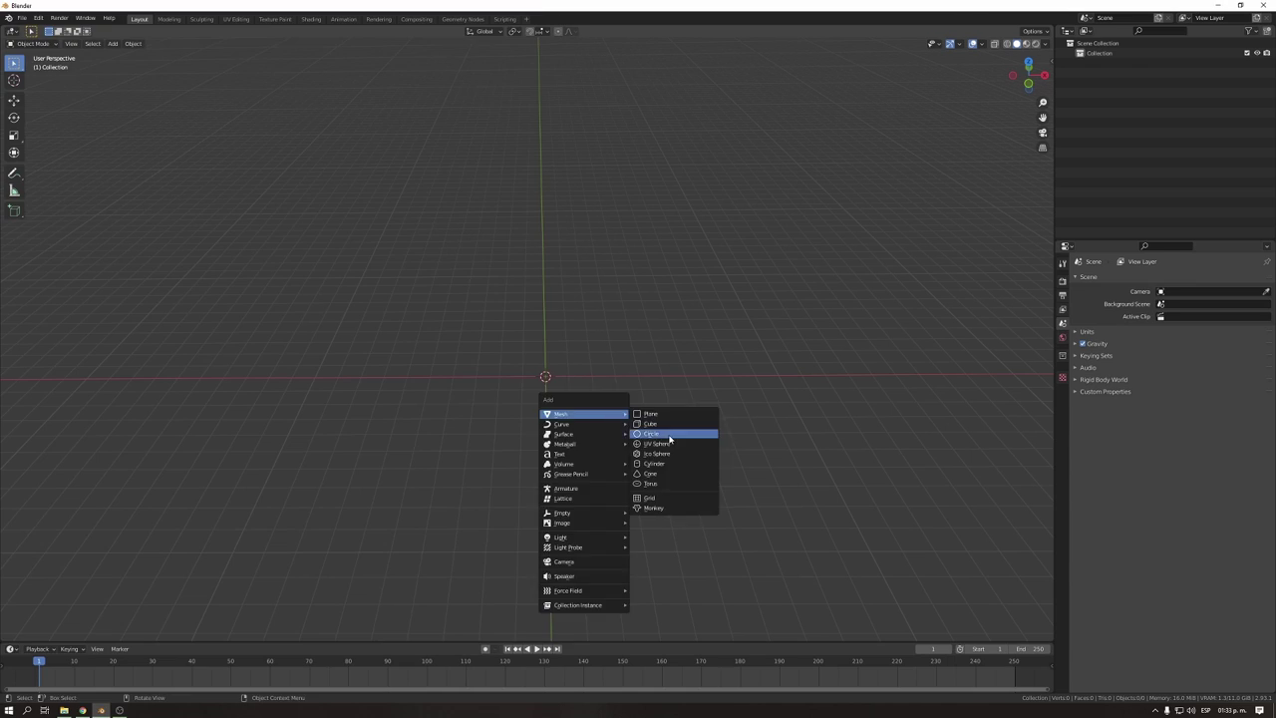
Add a 64-vertex, 1 m radius circle mesh at the world origin.
click(663, 433)
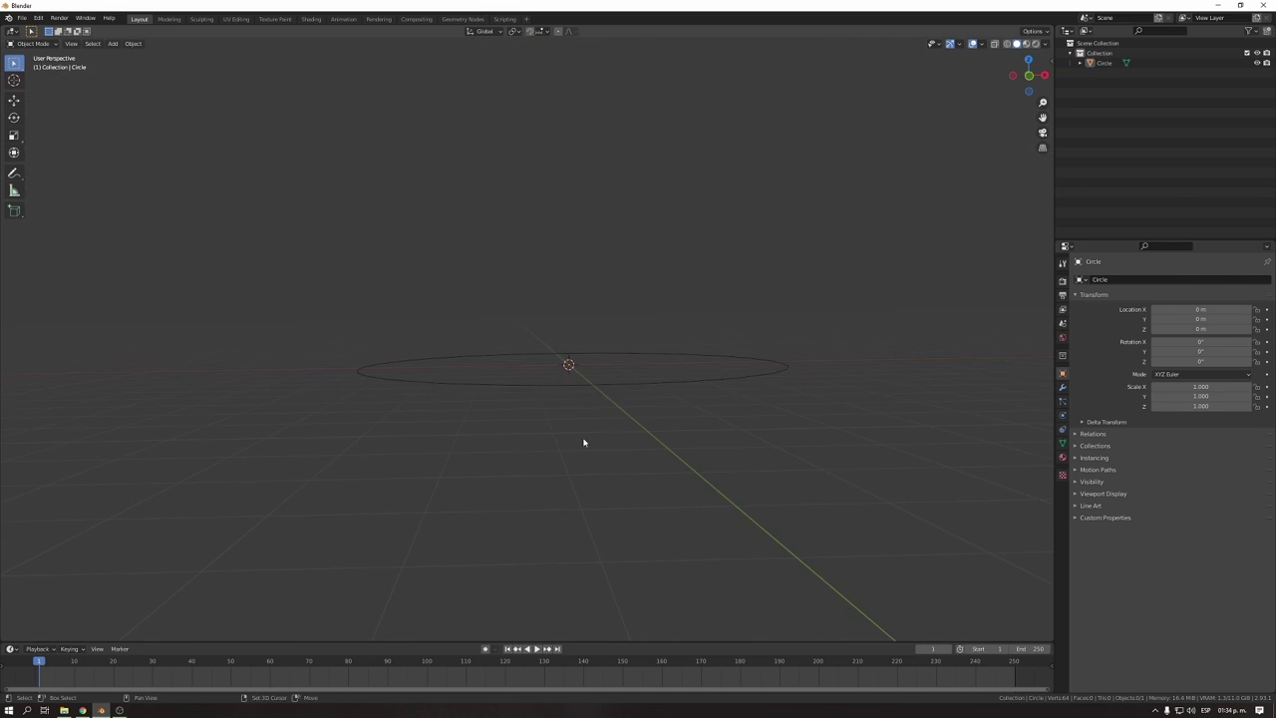
Extrude the circle ring downward twice, shrinking each new bottom ring.
key(e)
key(z)
click(613, 485)
key(KP_3)
key(s)
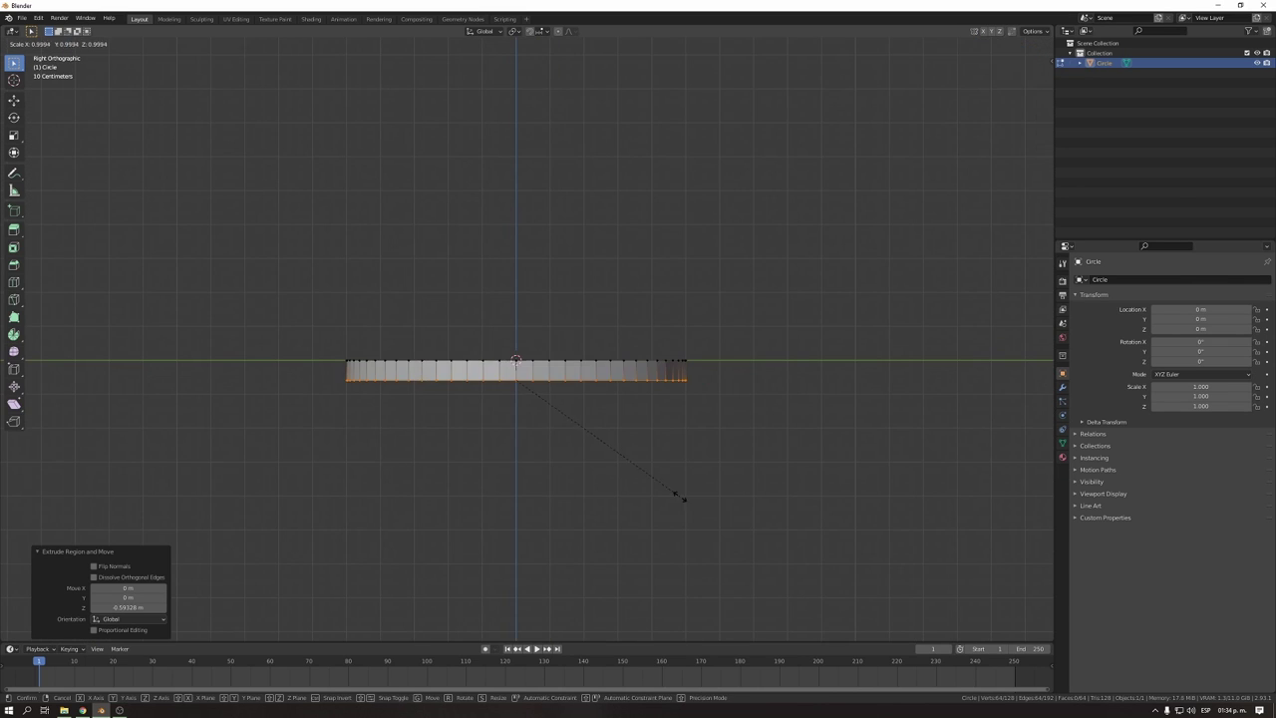
key(e)
click(672, 509)
key(s)
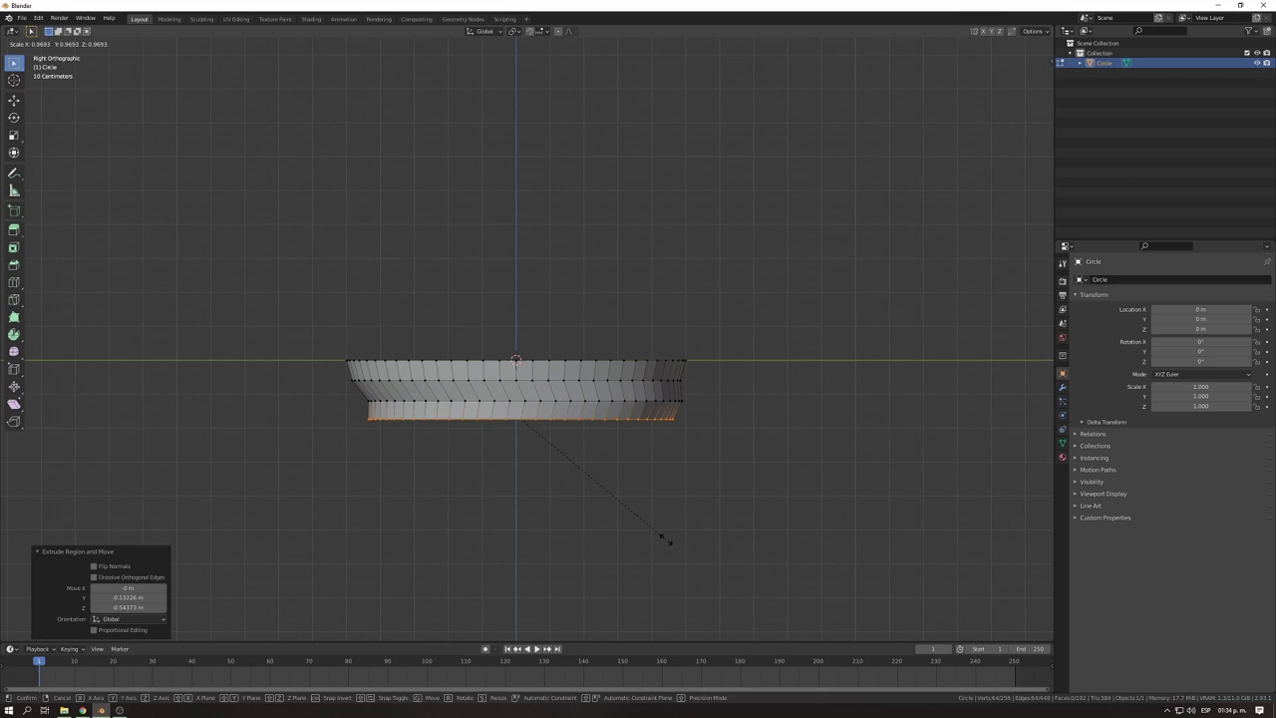
click(662, 548)
Extrude another ring below, then shrink and rotate it to twist the cone.
key(e)
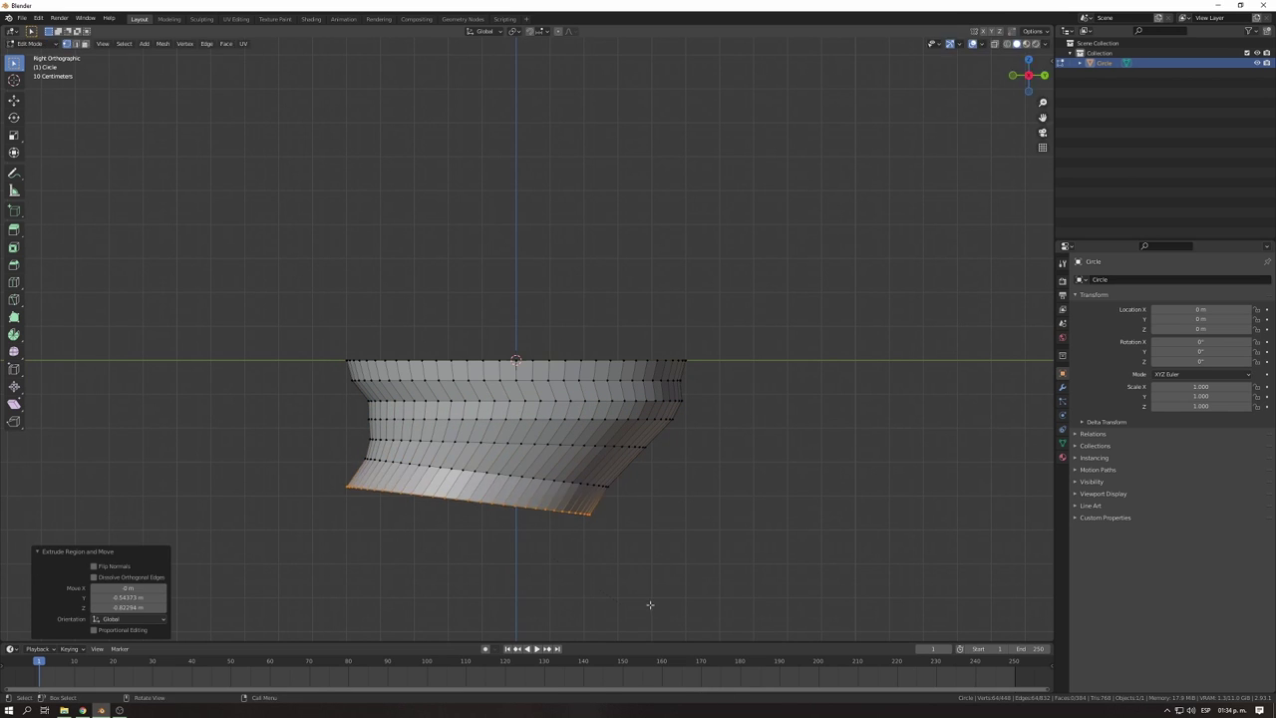
key(s)
click(612, 613)
key(e)
click(678, 519)
key(r)
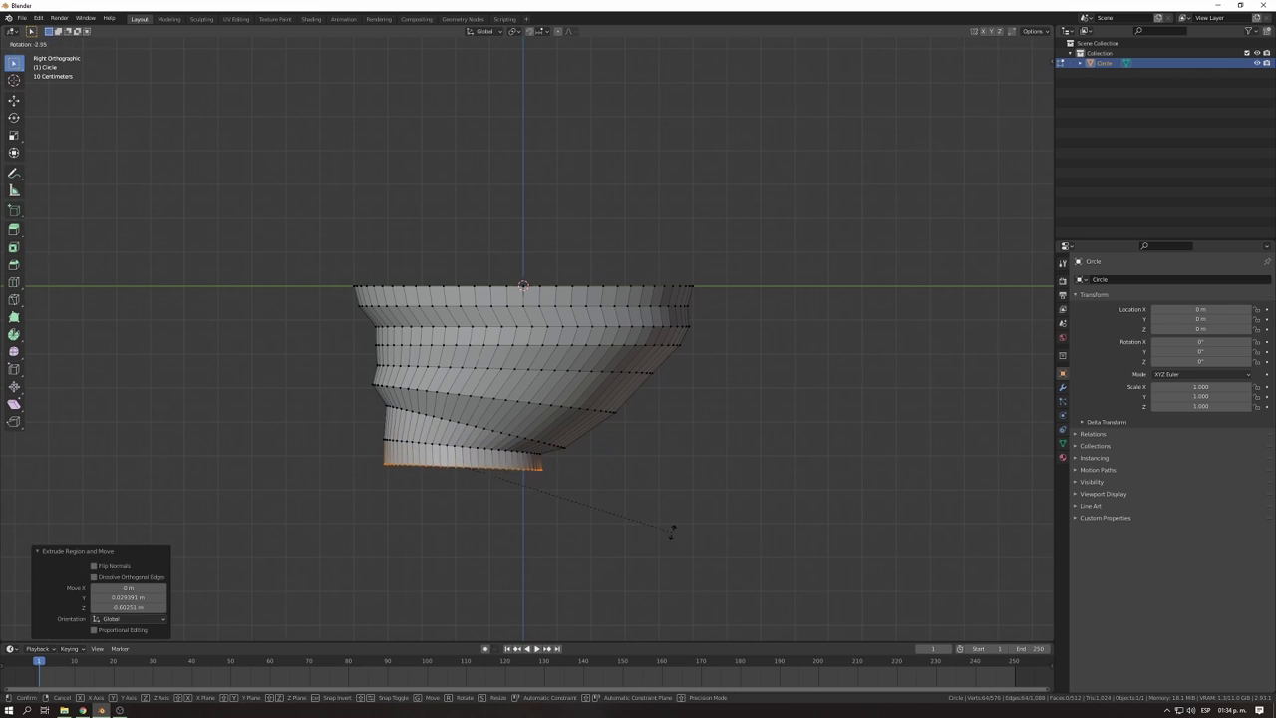
click(562, 541)
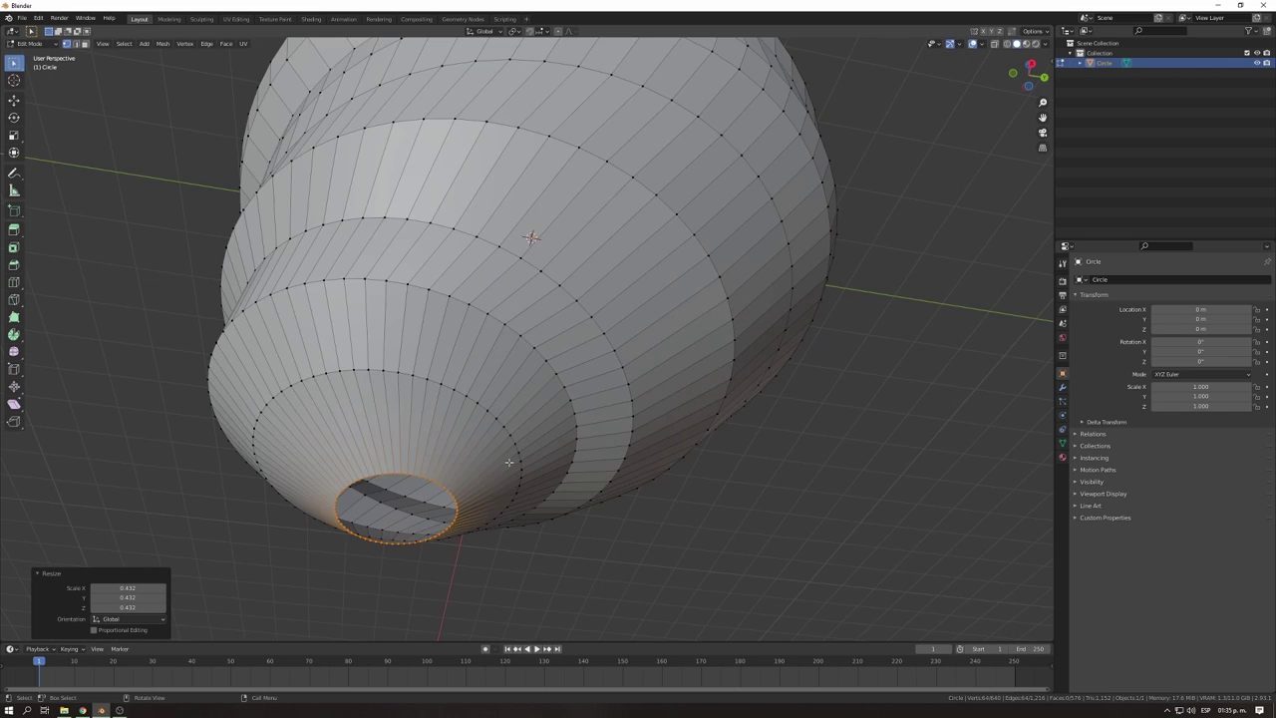
Tilt the narrow bottom tip and check the underside opening.
middle_drag(562, 541, 616, 551)
key(KP_3)
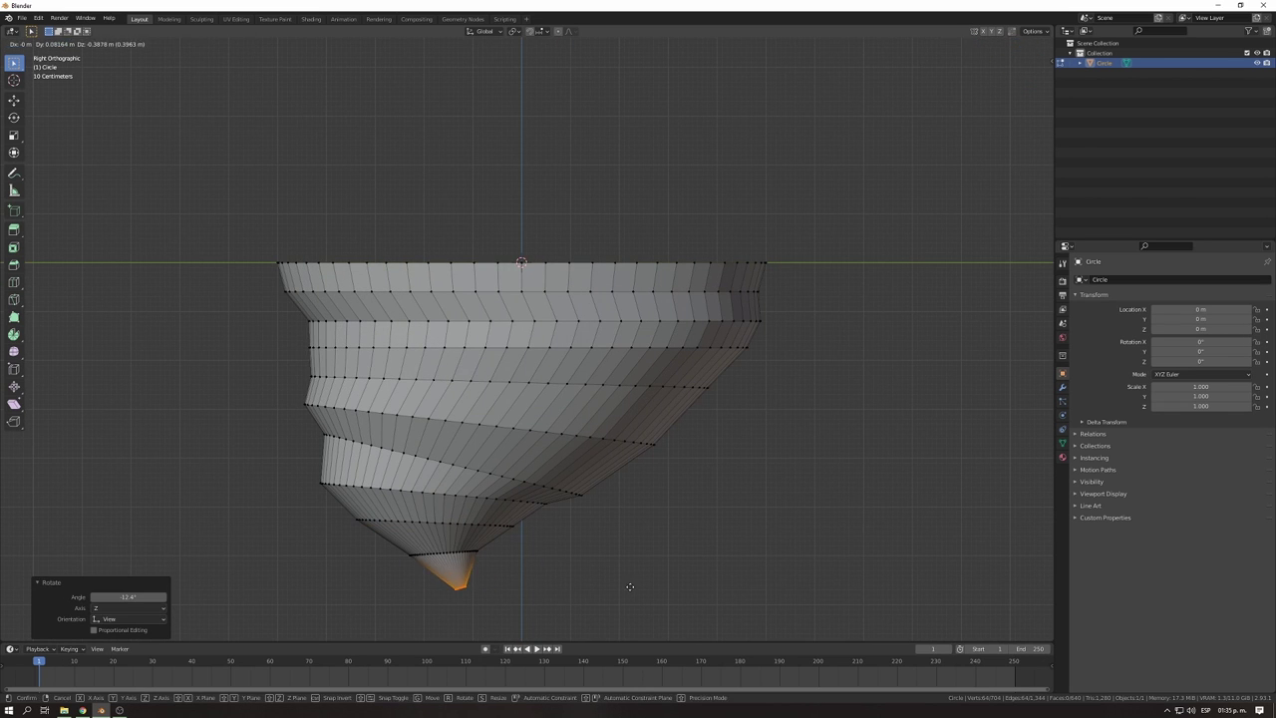
click(583, 564)
mouse_move(583, 564)
middle_down()
mouse_move(562, 508)
mouse_move(469, 523)
middle_up()
Fill the open bottom with a face and begin insetting it.
key(alt+z)
key(i)
click(526, 336)
mouse_move(527, 336)
middle_down()
mouse_move(555, 376)
mouse_move(536, 327)
middle_up()
Cancel and undo the inset on the cone's bottom face.
key(i)
key(BackSpace)
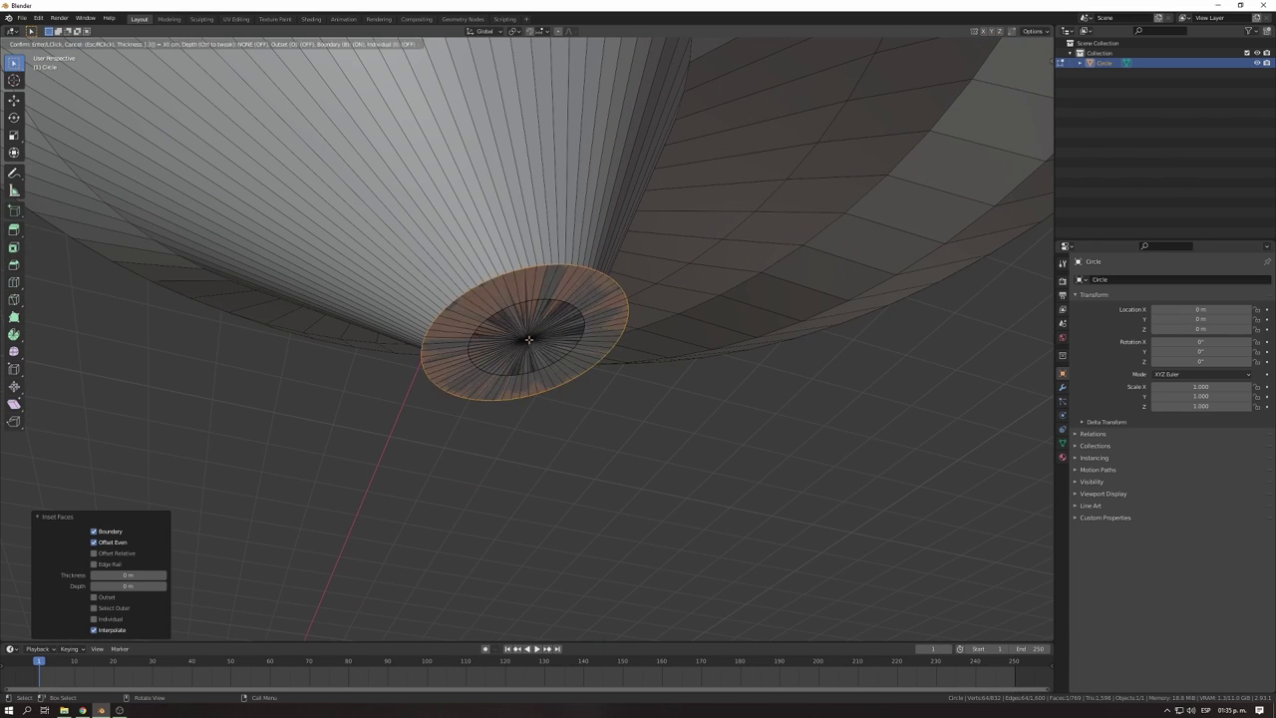
key(i)
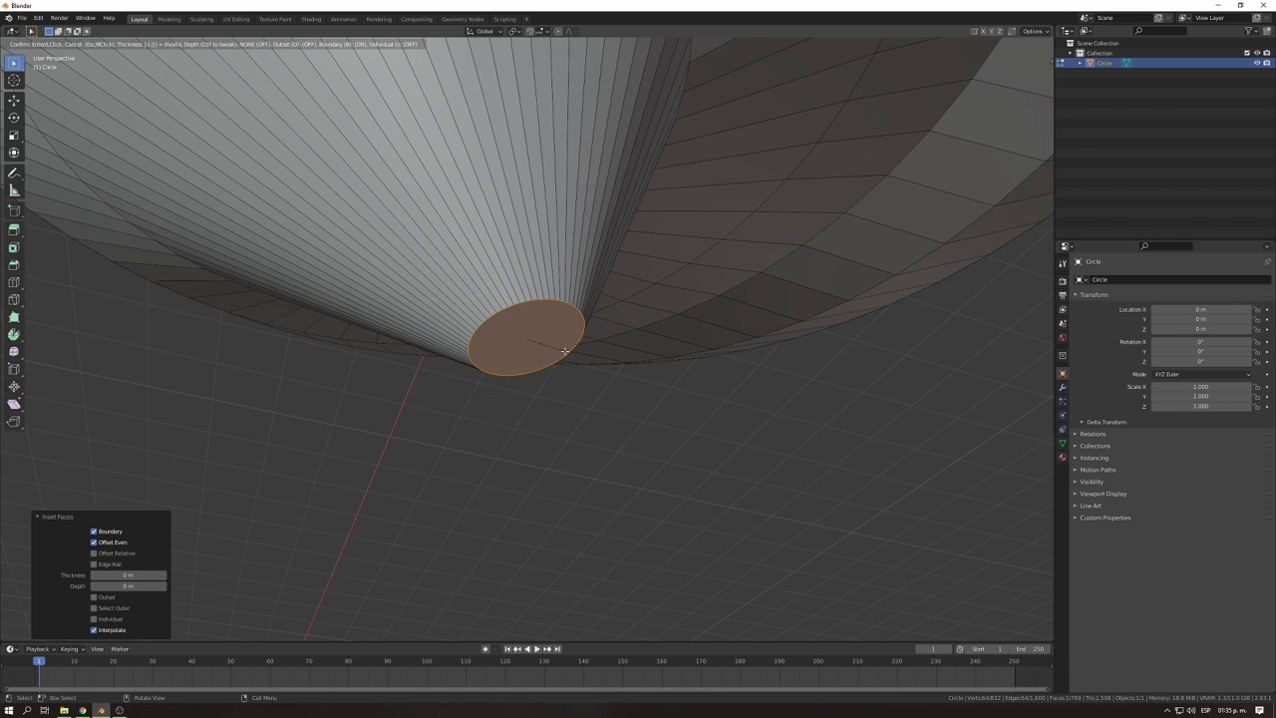
key(Escape)
key(ctrl+z)
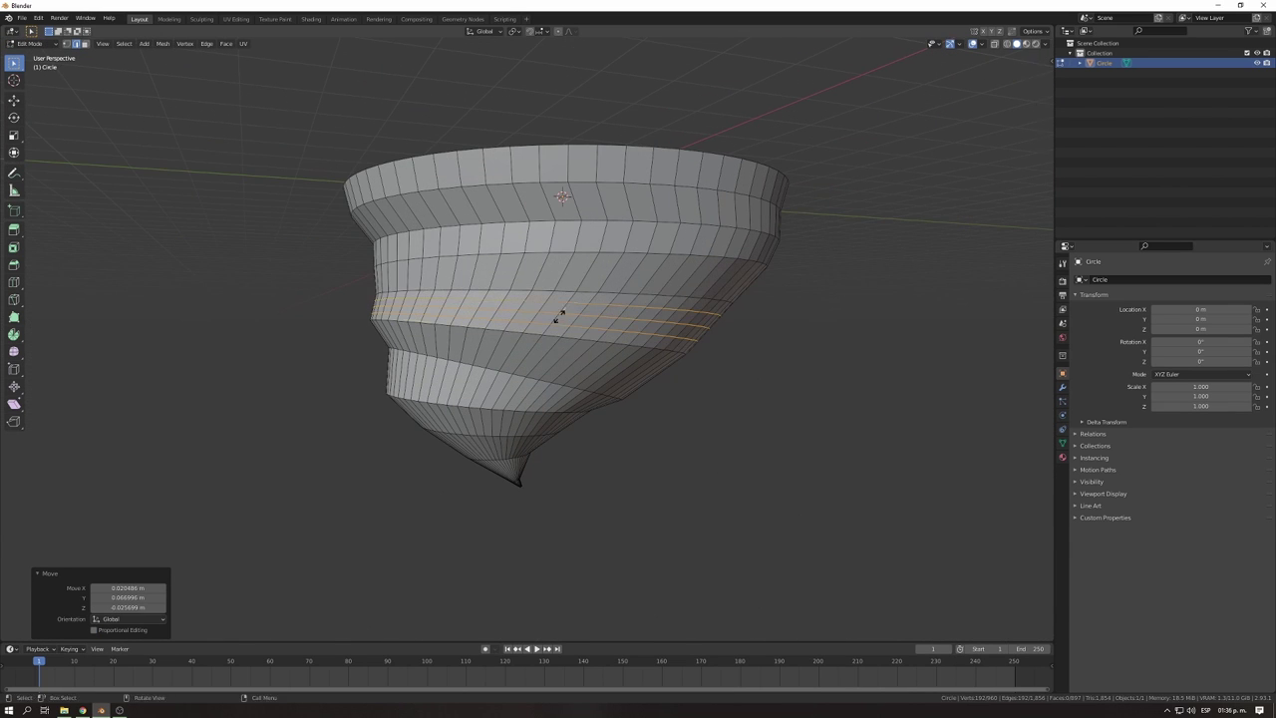
Cut extra edge loops around the cone body and several near the tip, then exit to Object Mode.
key(ctrl+r)
middle_drag(524, 208, 638, 329)
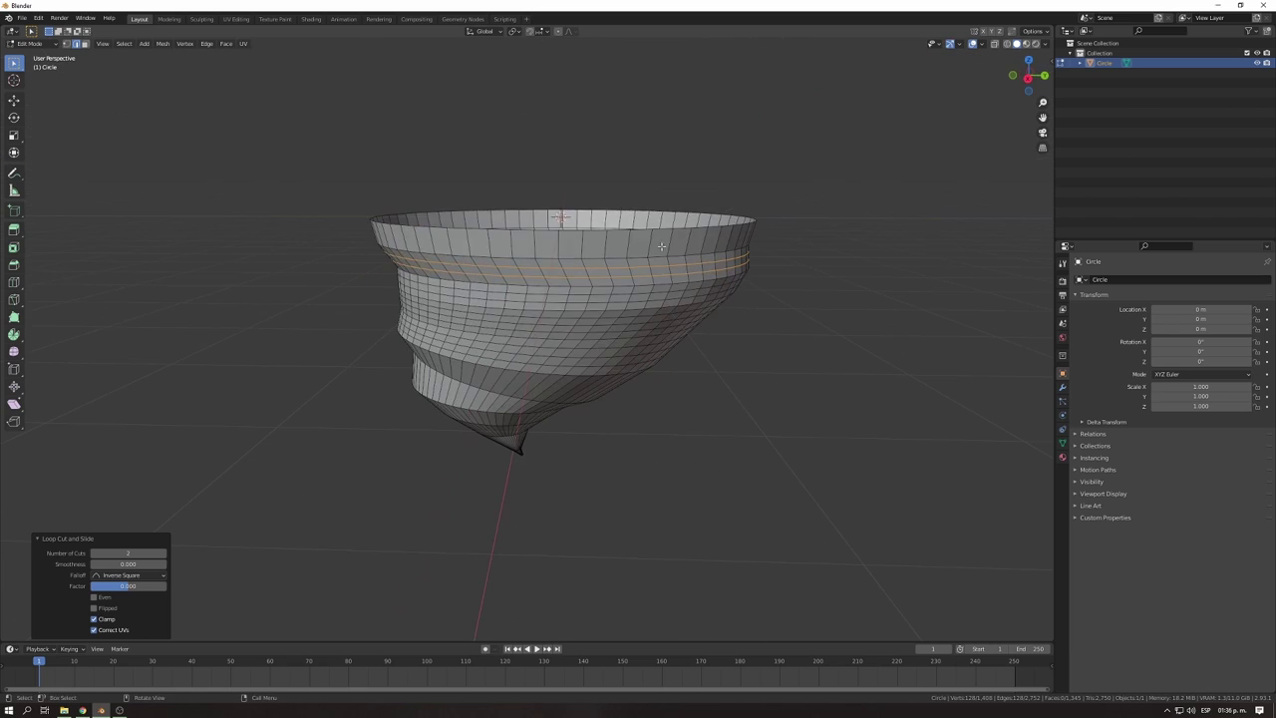
scroll(672, 356, down, 2)
scroll(609, 312, up, 2)
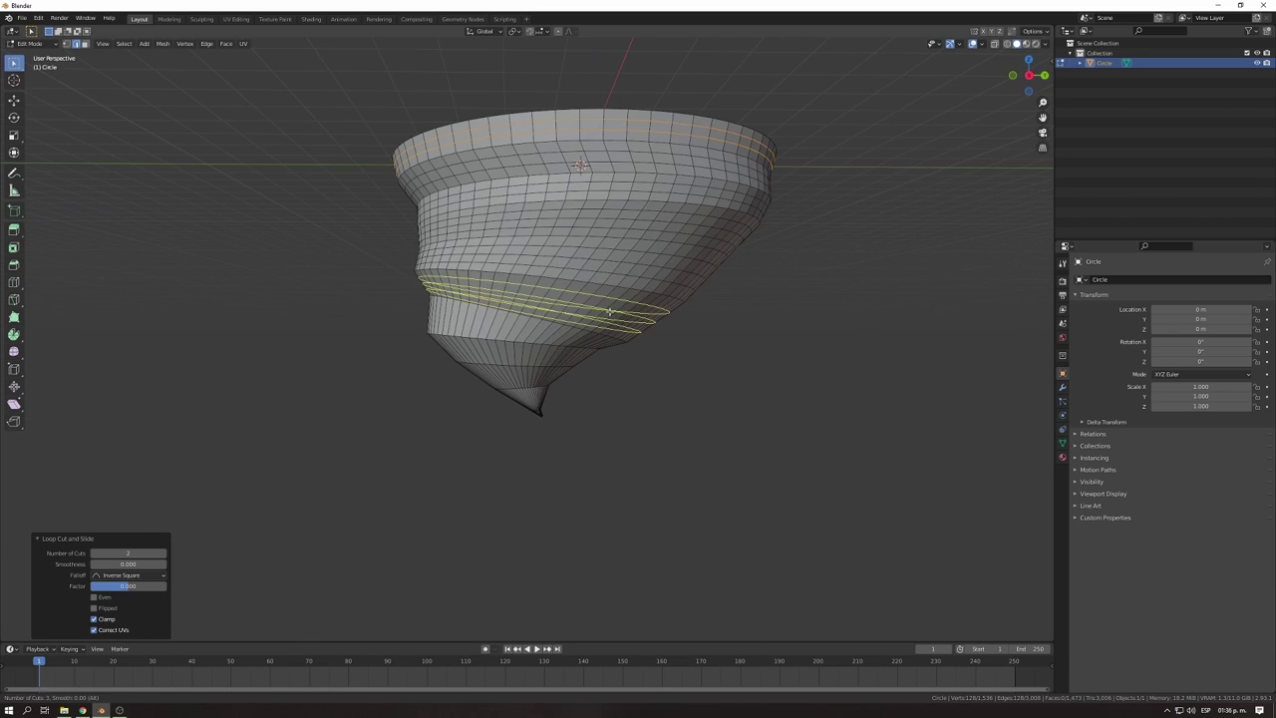
click(542, 332)
scroll(507, 370, up, 4)
scroll(530, 423, down, 3)
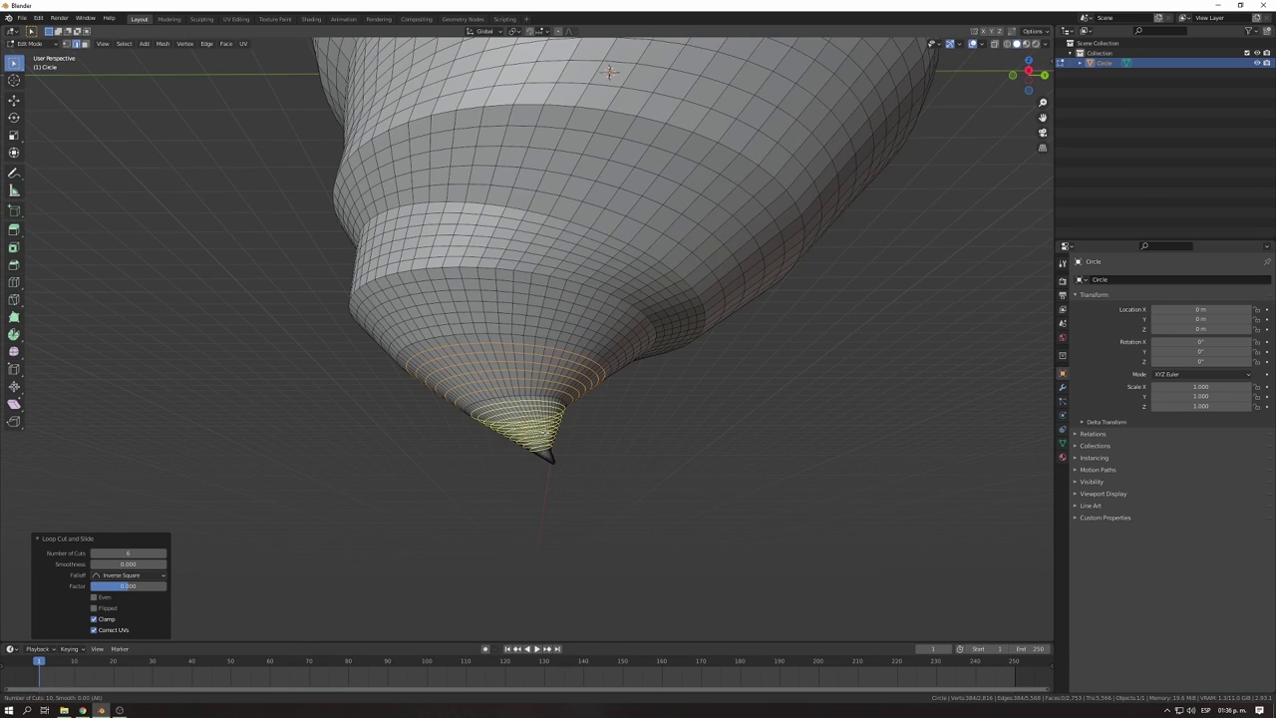
click(550, 456)
mouse_move(569, 499)
middle_down()
mouse_move(669, 456)
mouse_move(638, 419)
middle_up()
key(Tab)
Add a Displace modifier to the cone.
scroll(598, 329, up, 3)
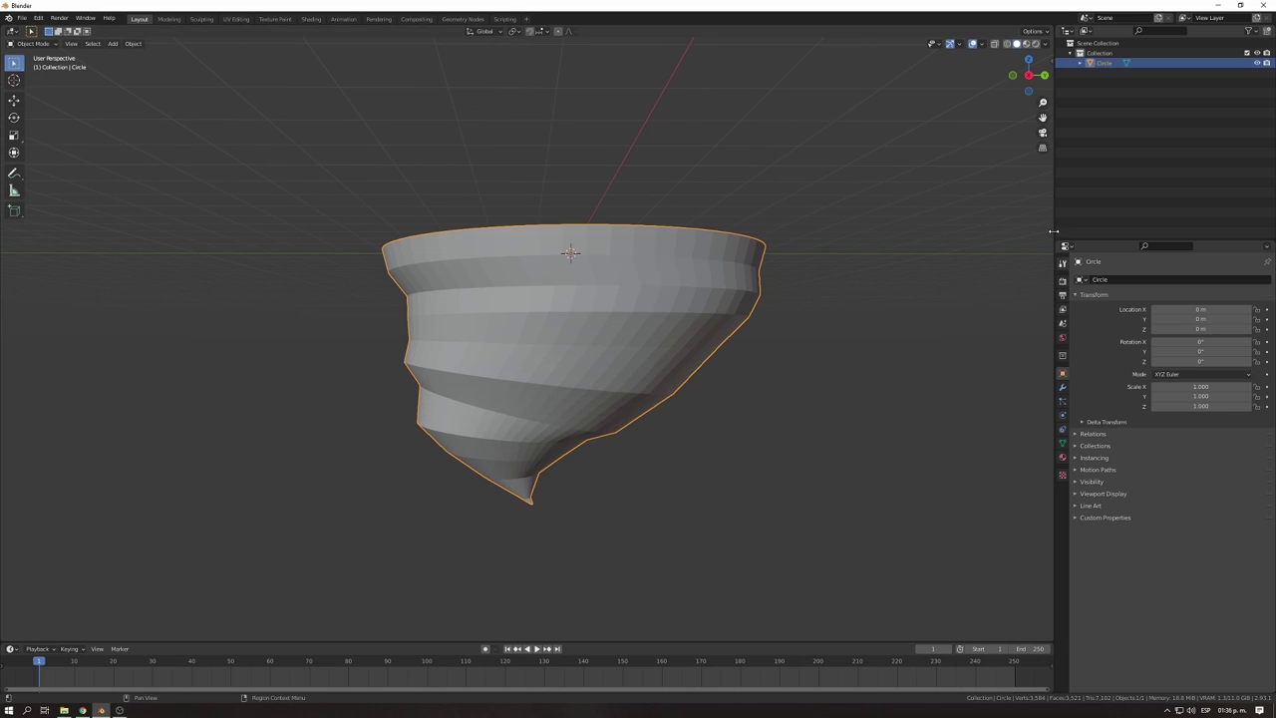
click(1062, 387)
click(1172, 279)
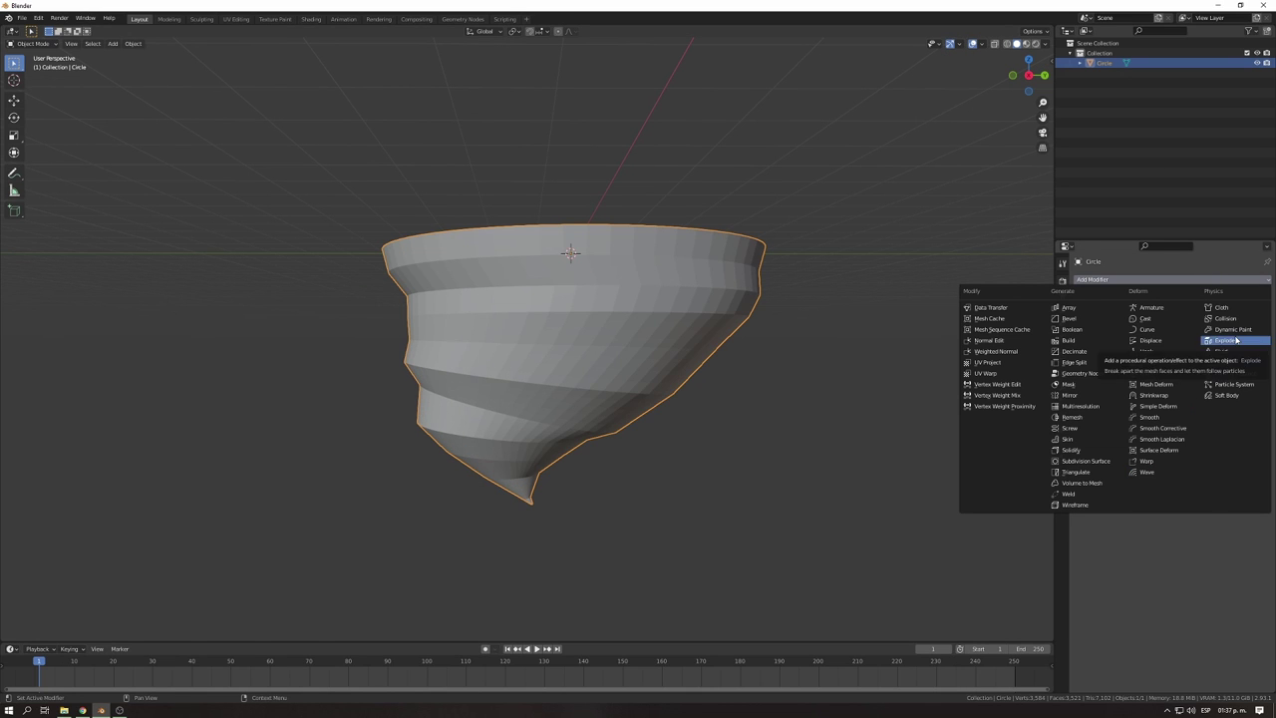
click(1151, 340)
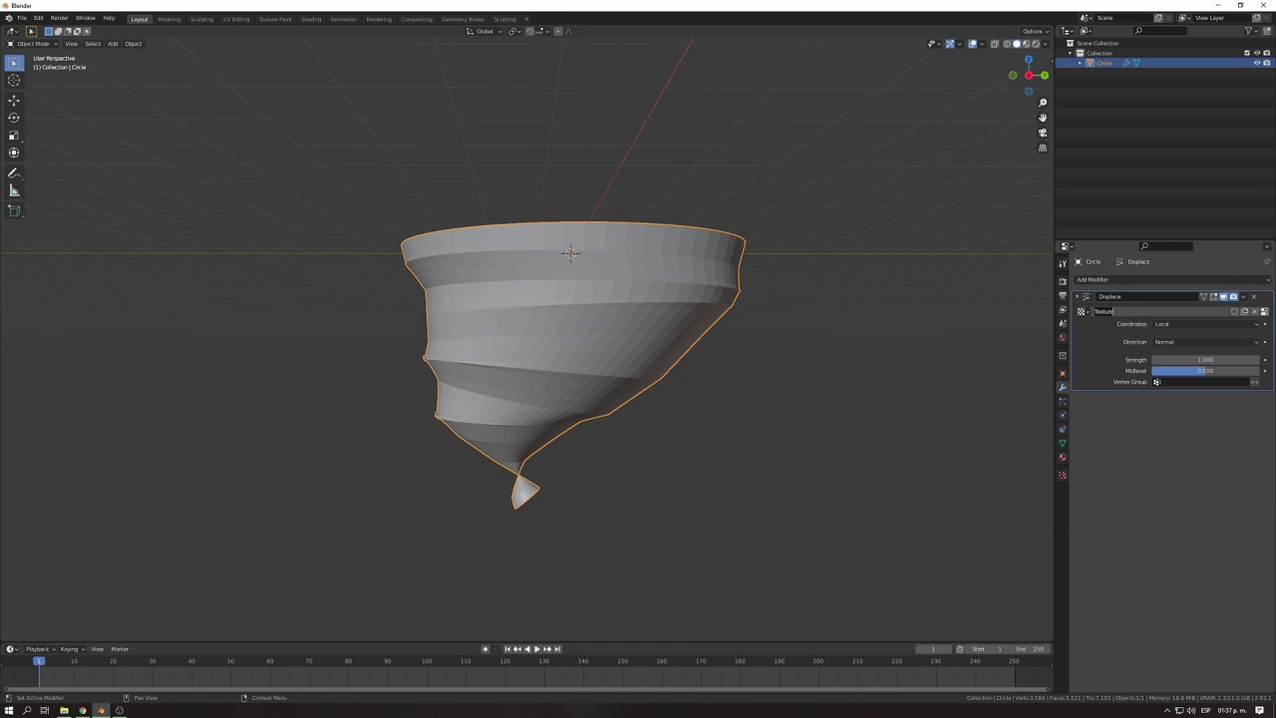
Give the Displace a new Voronoi texture and tune its size, weight and 0.3 strength.
click(1063, 474)
click(1194, 309)
click(1168, 434)
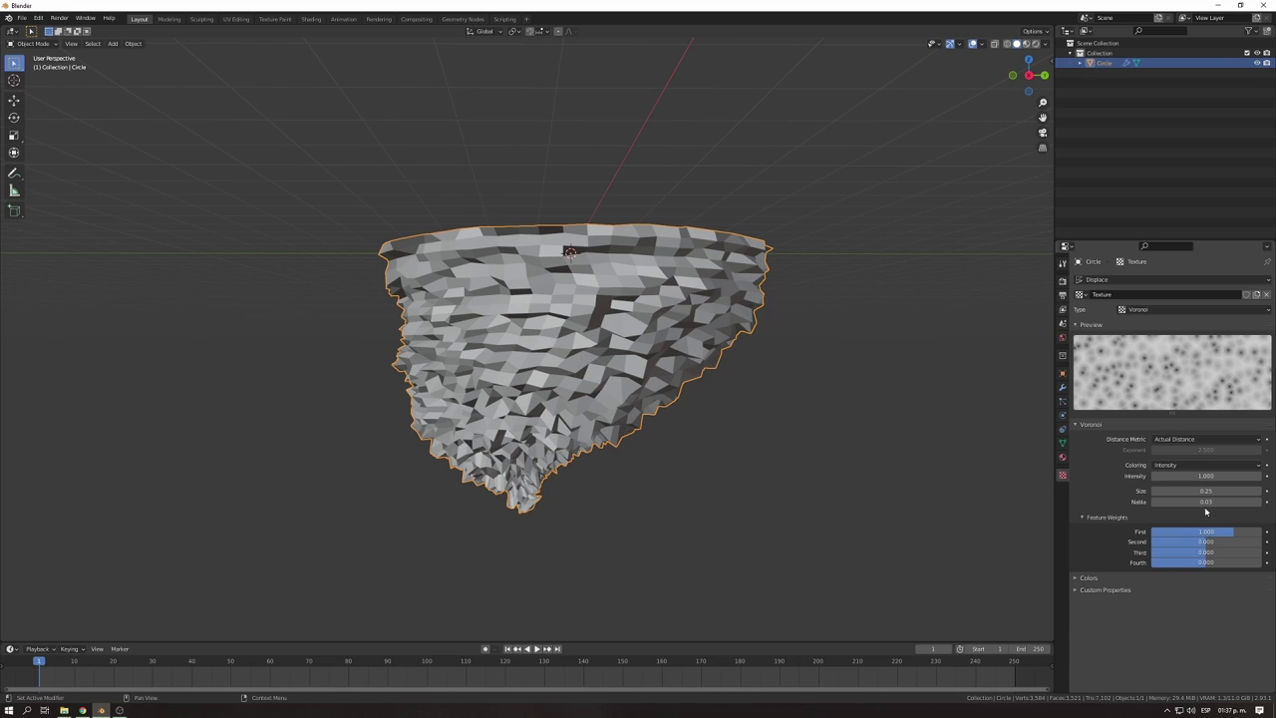
drag(1206, 532, 1236, 531)
mouse_move(1207, 490)
mouse_down()
mouse_move(1257, 490)
mouse_move(1206, 477)
mouse_up()
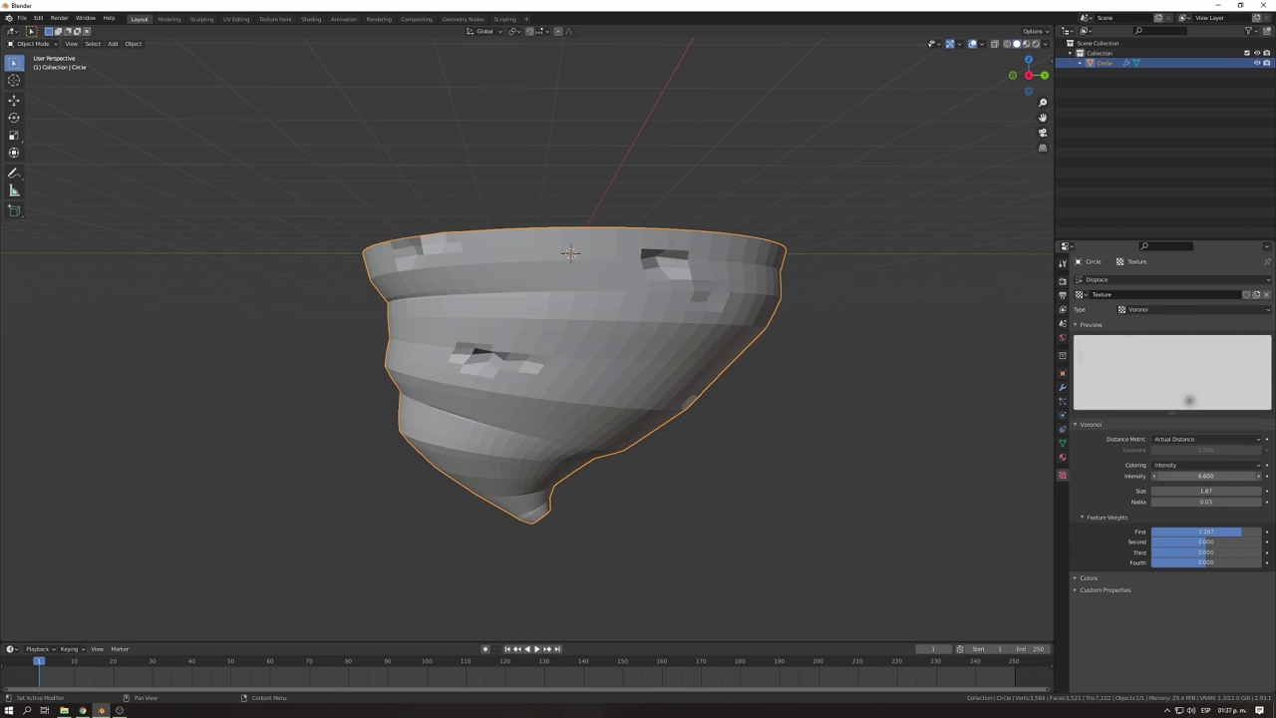
click(1062, 387)
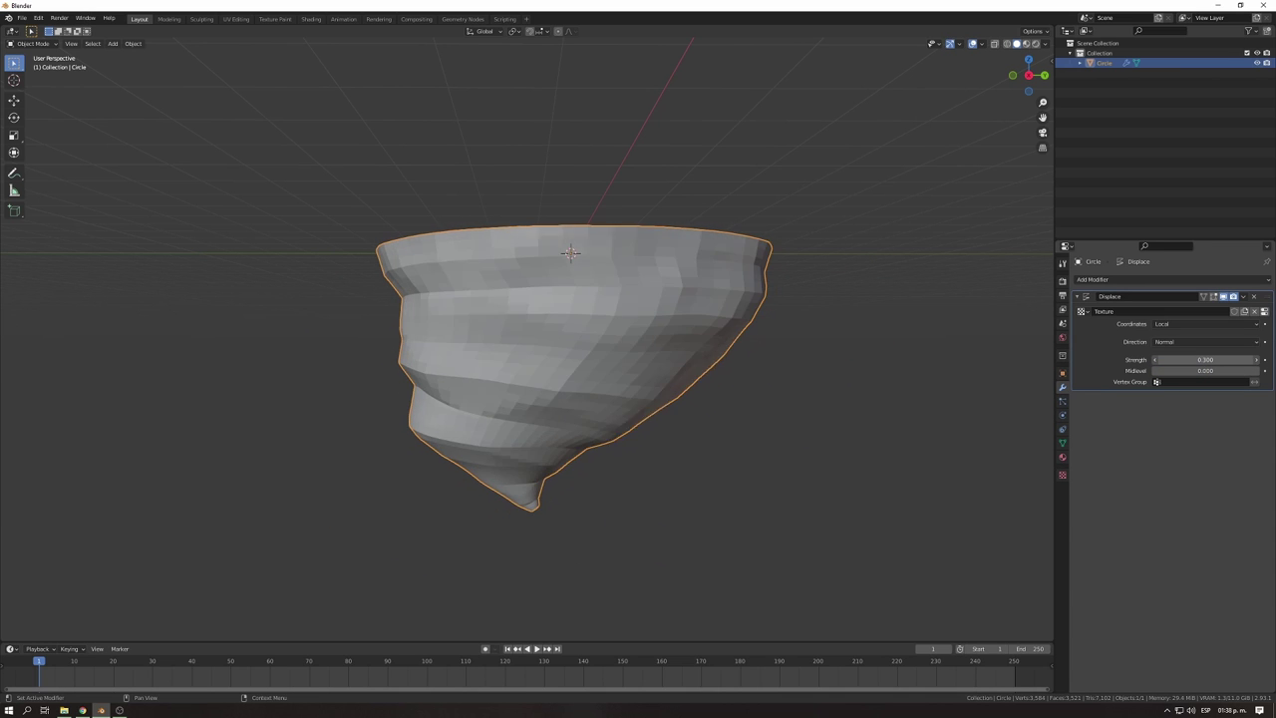
click(1062, 474)
mouse_move(1210, 491)
mouse_down()
mouse_move(1206, 476)
mouse_move(1177, 491)
mouse_move(1191, 491)
mouse_up()
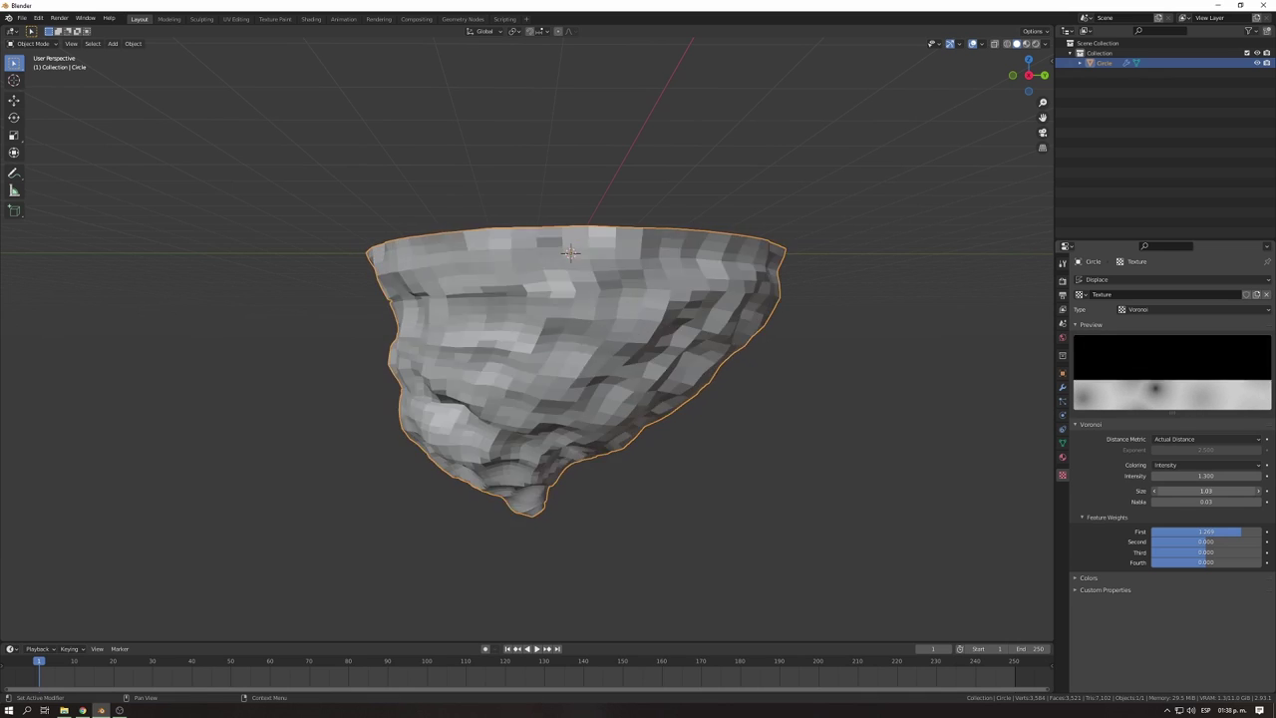
Delete the selected faces at the cone's tip in Edit Mode.
click(1062, 387)
key(Tab)
middle_drag(578, 299, 698, 398)
scroll(771, 441, up, 5)
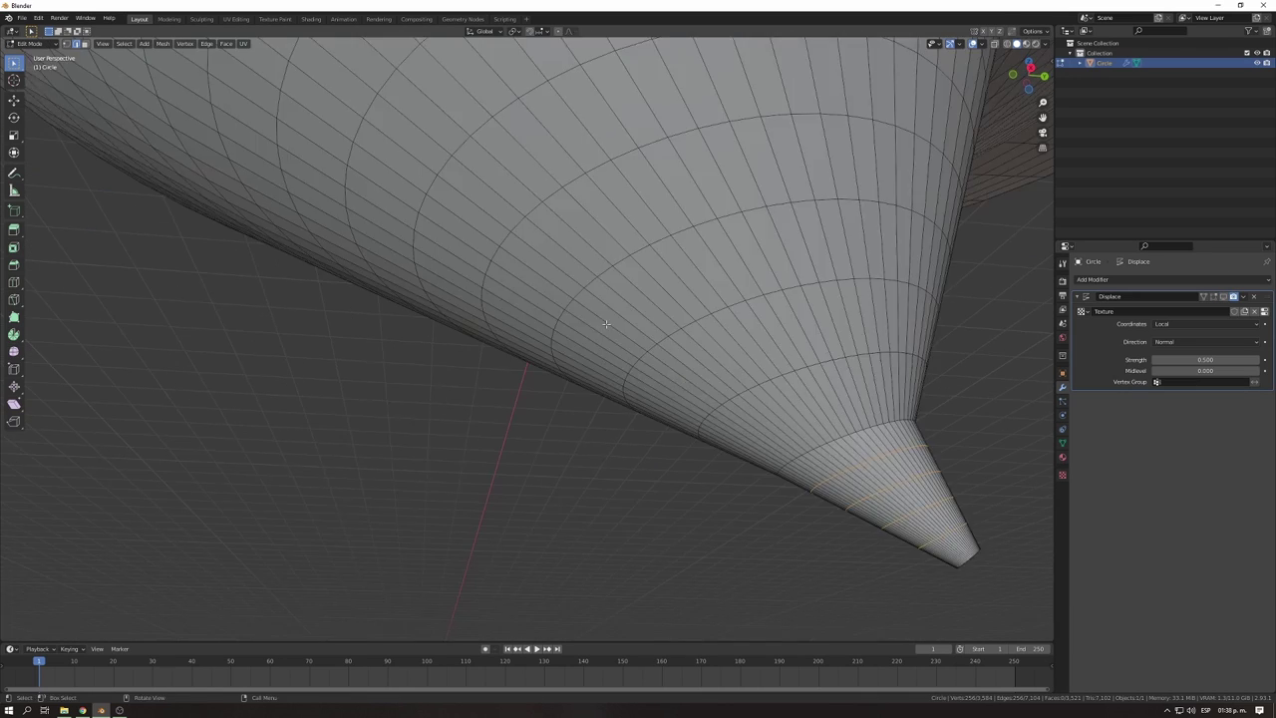
key(x)
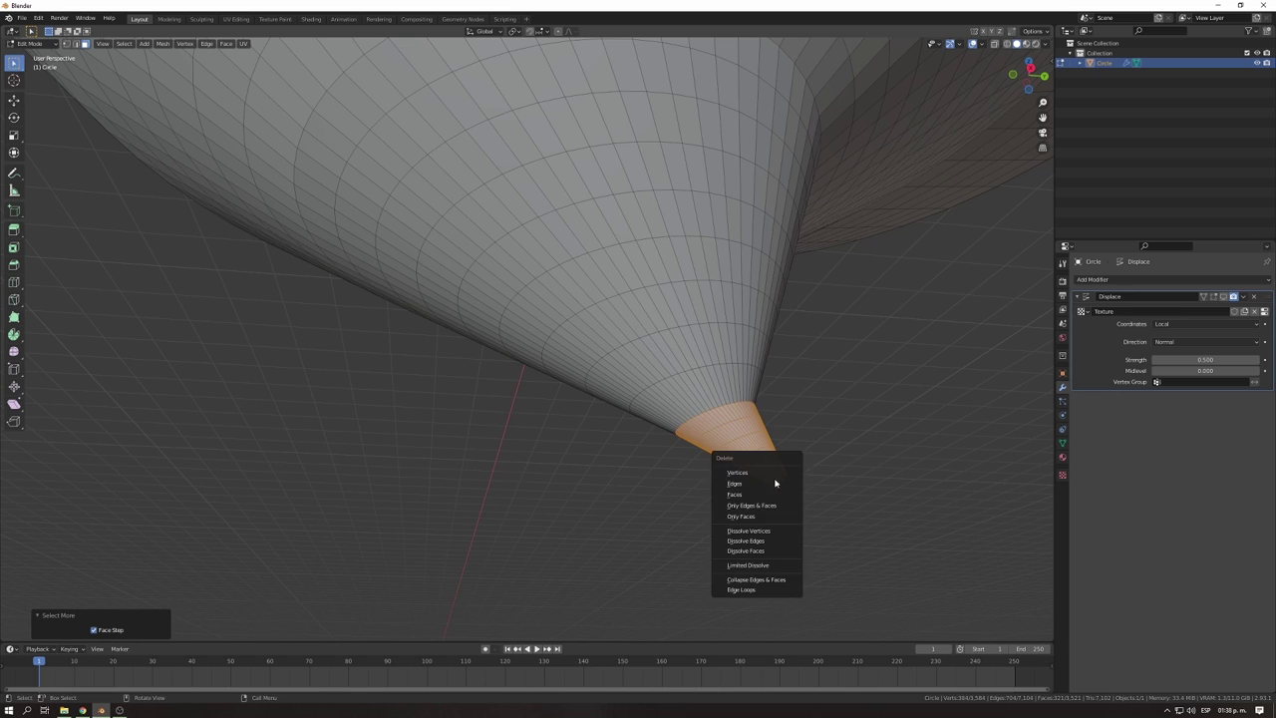
click(774, 485)
scroll(834, 467, up, 2)
scroll(763, 430, down, 8)
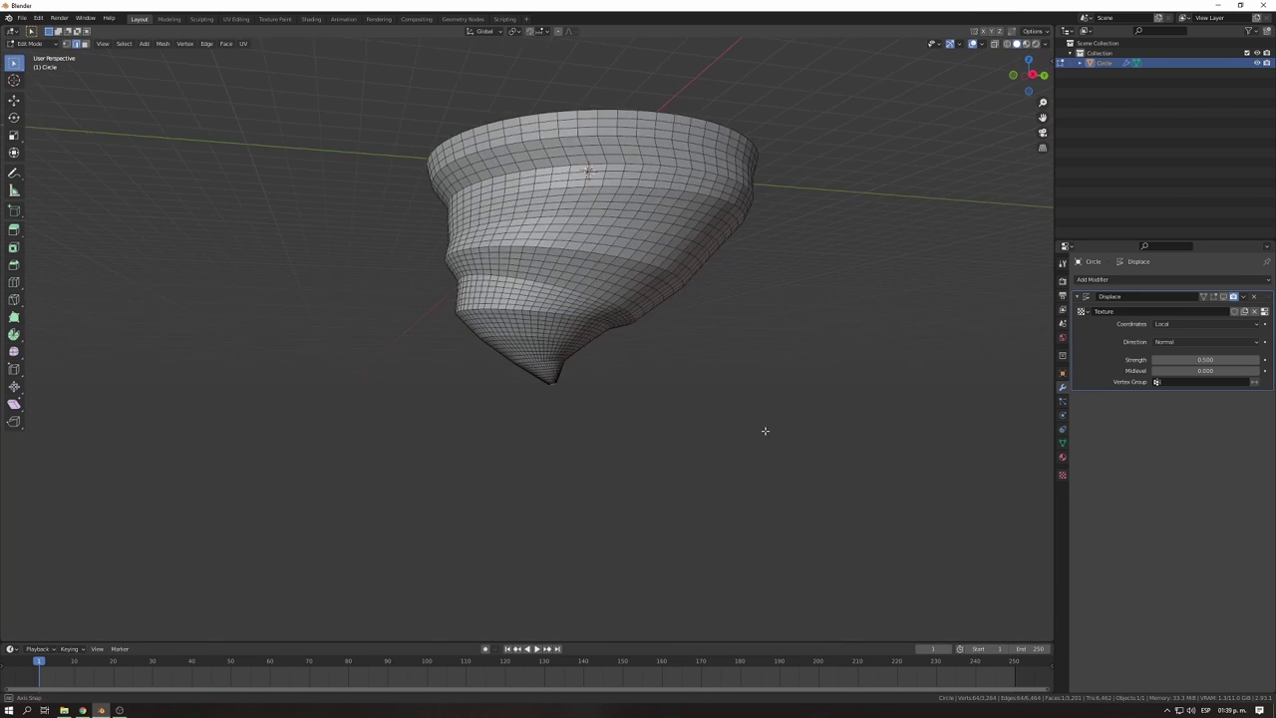
scroll(715, 447, up, 2)
scroll(692, 436, down, 2)
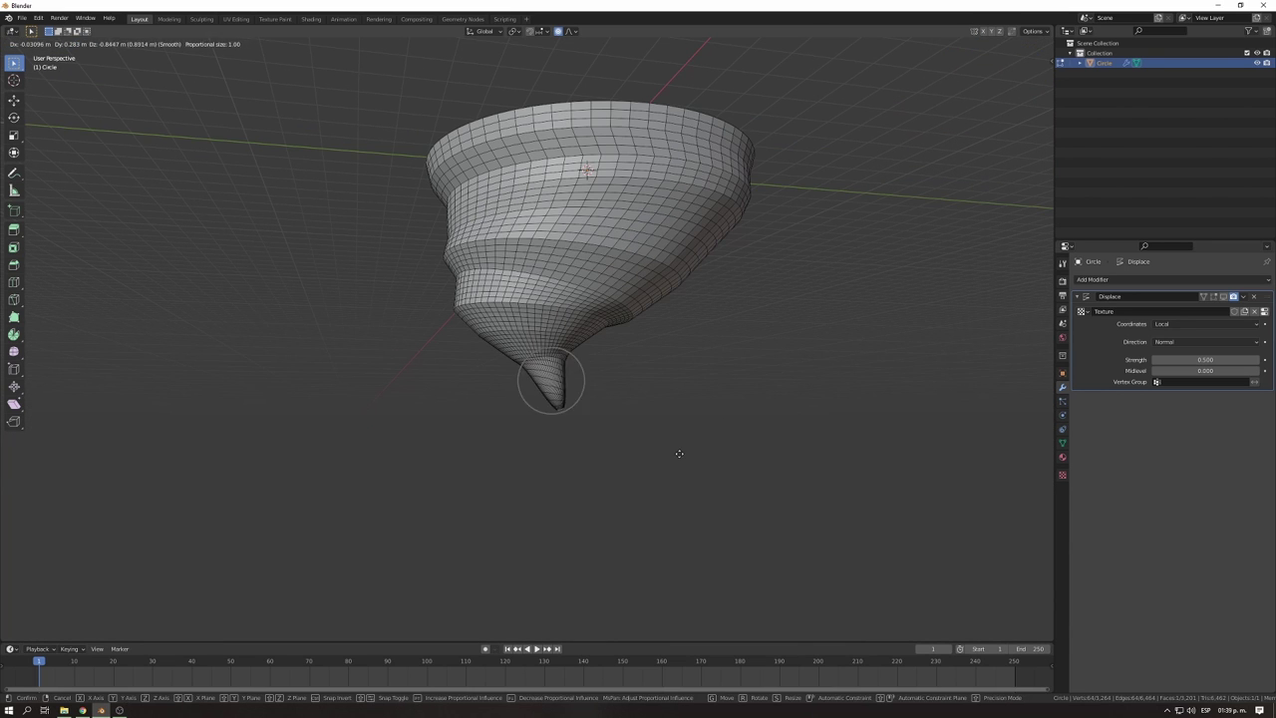
scroll(679, 454, down, 18)
Move and rotate the lower end sideways with proportional editing, first Sharp then Sphere falloff.
key(shift+o)
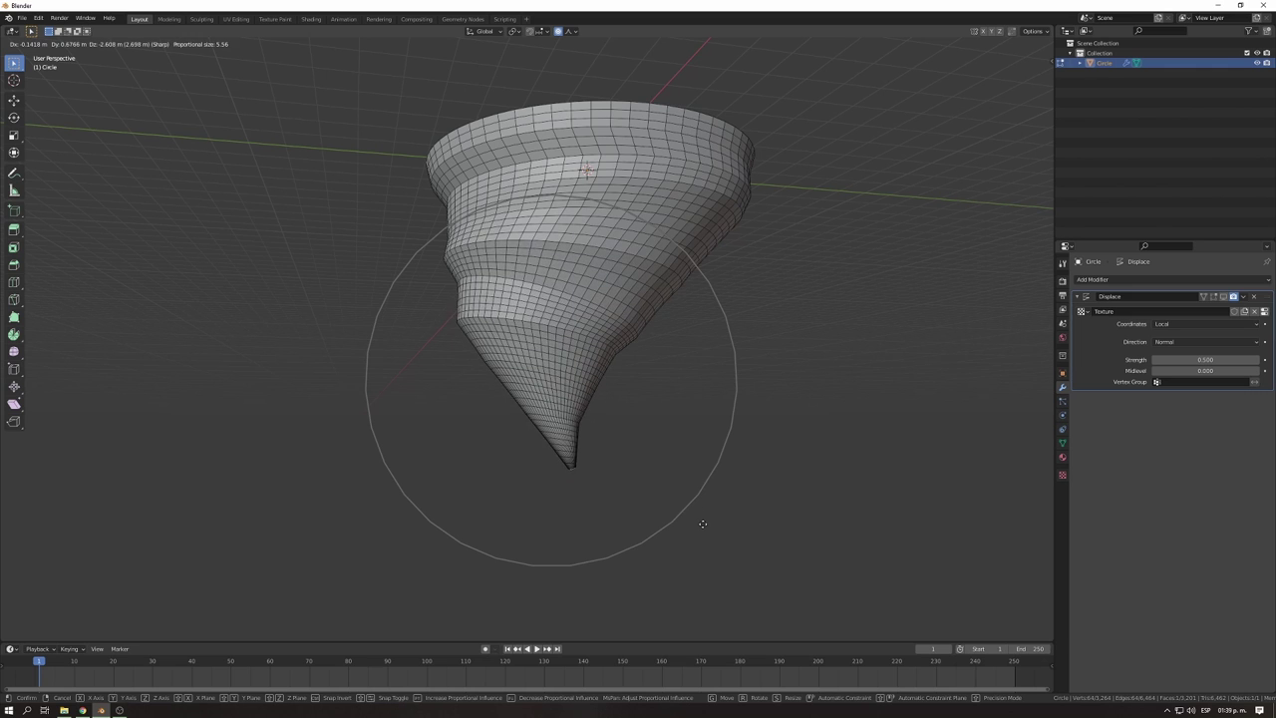
click(714, 527)
middle_drag(714, 527, 726, 531)
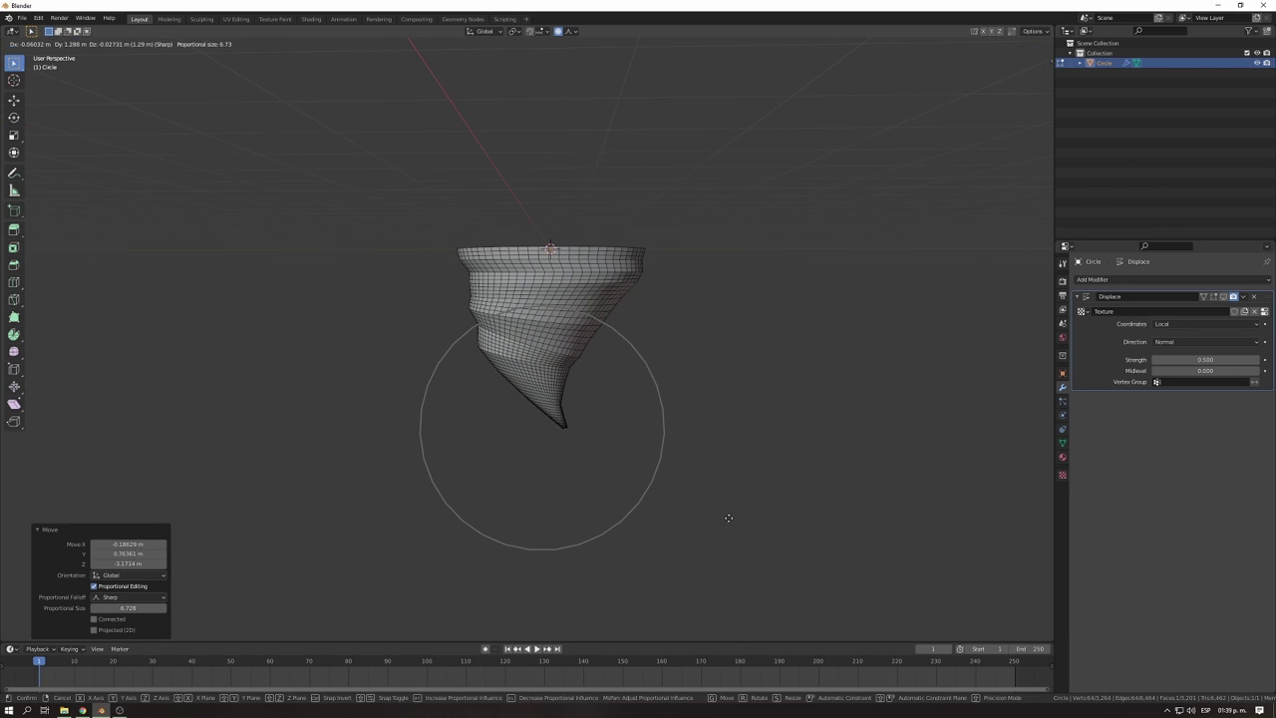
click(542, 86)
key(r)
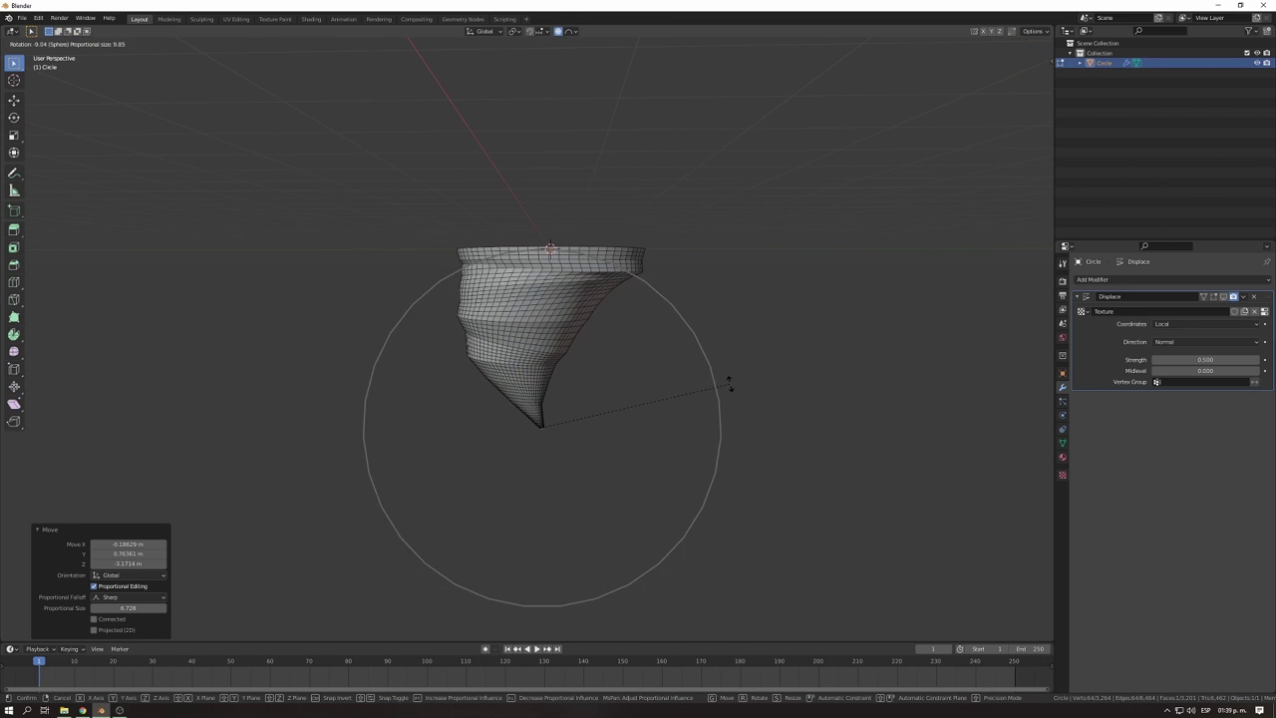
click(767, 409)
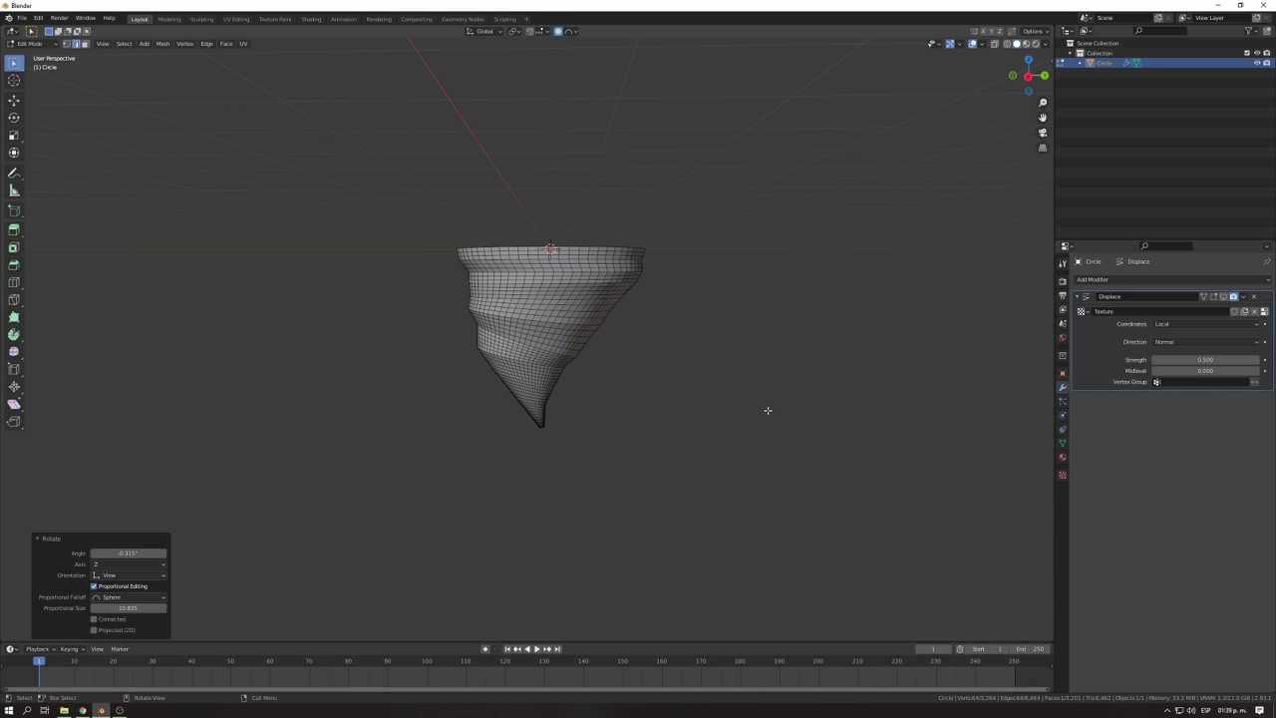
right_click(691, 419)
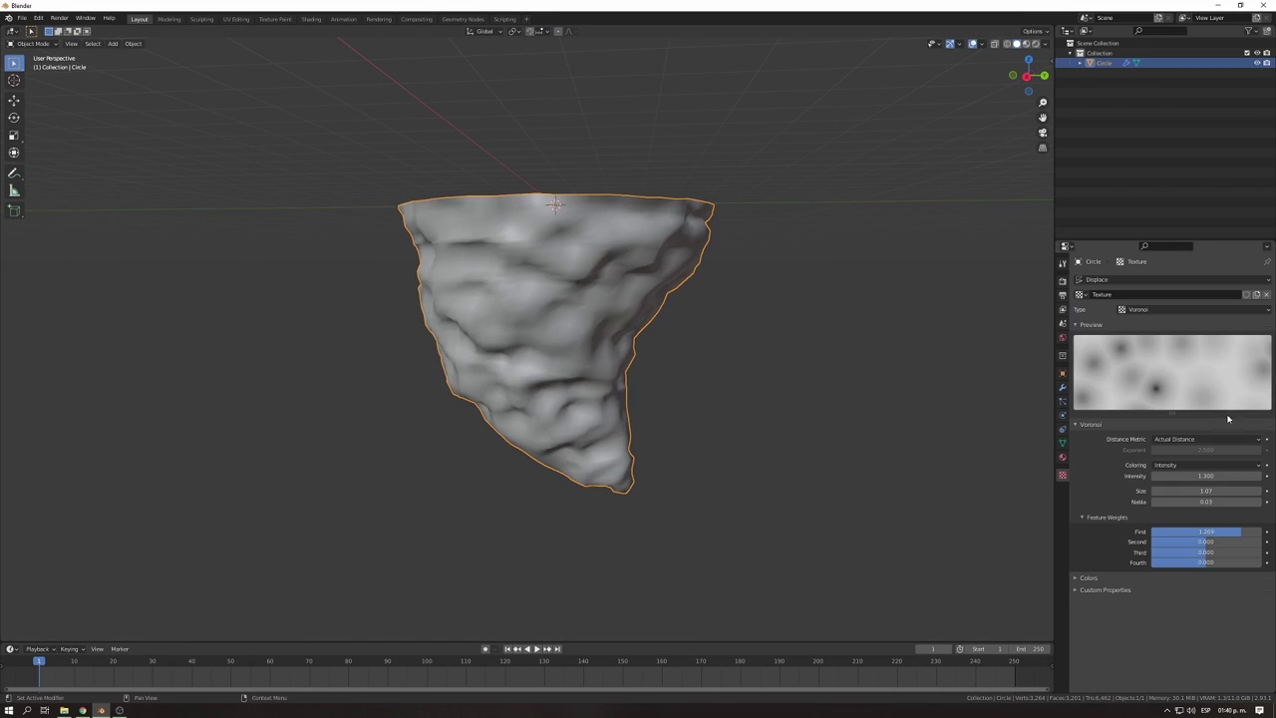
Set the Voronoi texture size to 1.15 and view the reshaped rock from above.
mouse_move(1206, 491)
mouse_down()
mouse_move(1166, 491)
mouse_move(1247, 490)
mouse_up()
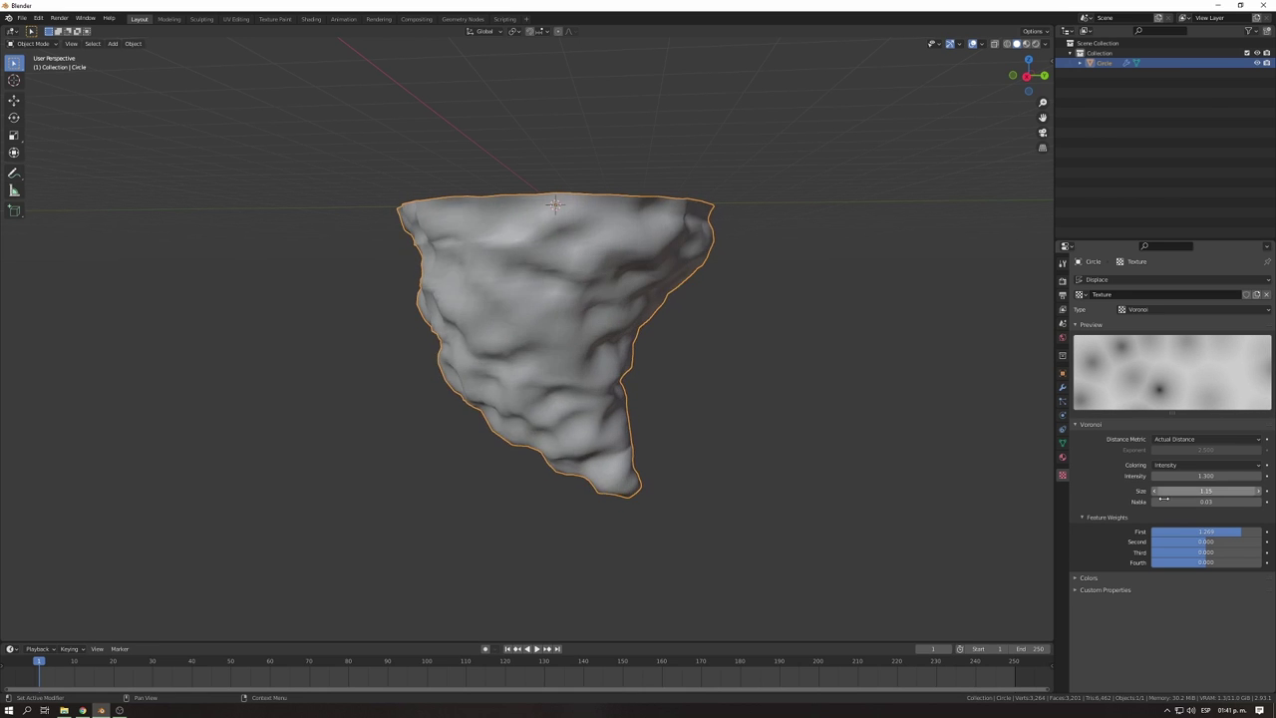
middle_drag(958, 469, 846, 451)
scroll(577, 447, up, 4)
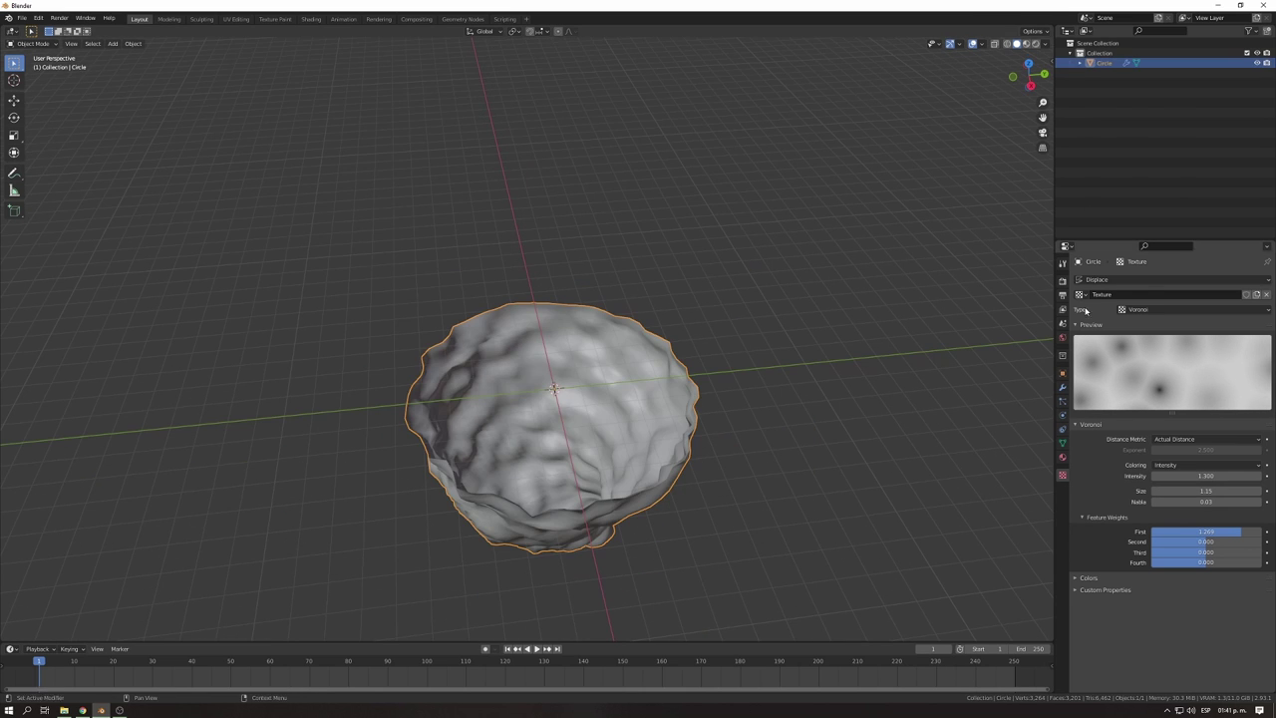
click(1062, 386)
Apply the Displace modifier, fill the rock's top rim and separate it into its own object.
click(1194, 309)
key(Tab)
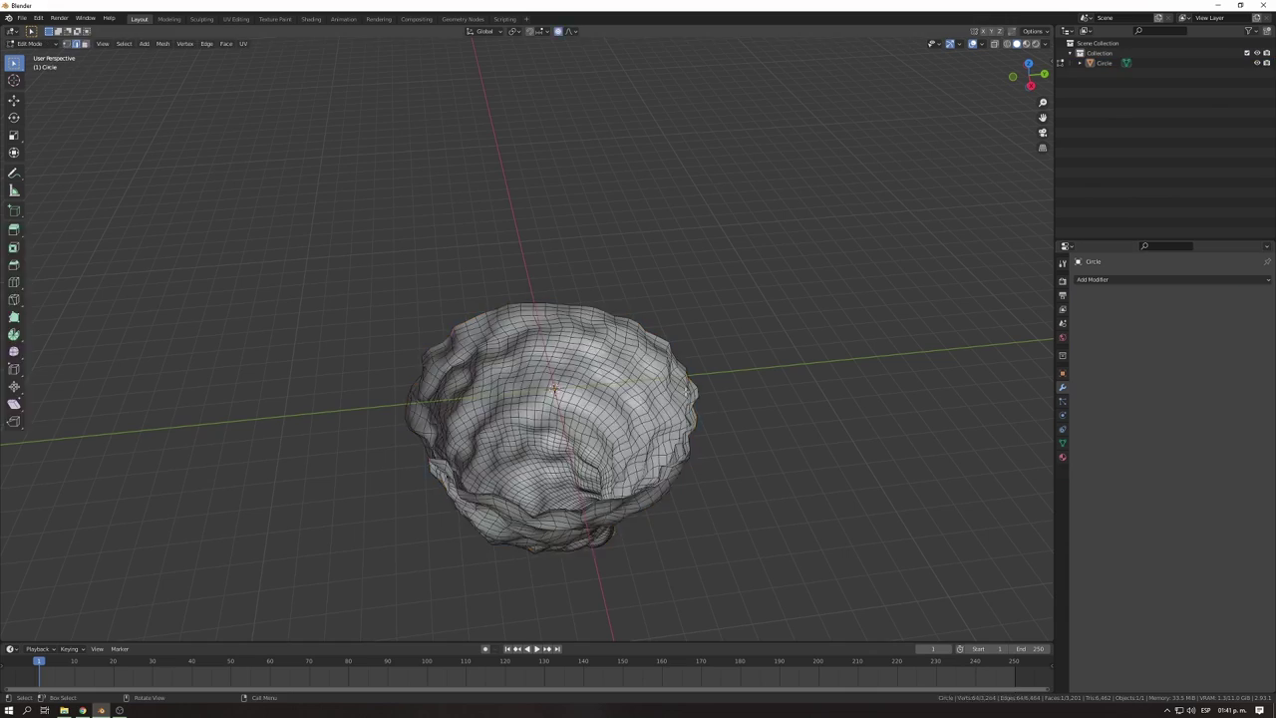
scroll(598, 399, up, 5)
scroll(650, 270, down, 3)
middle_drag(651, 270, 686, 280)
key(f)
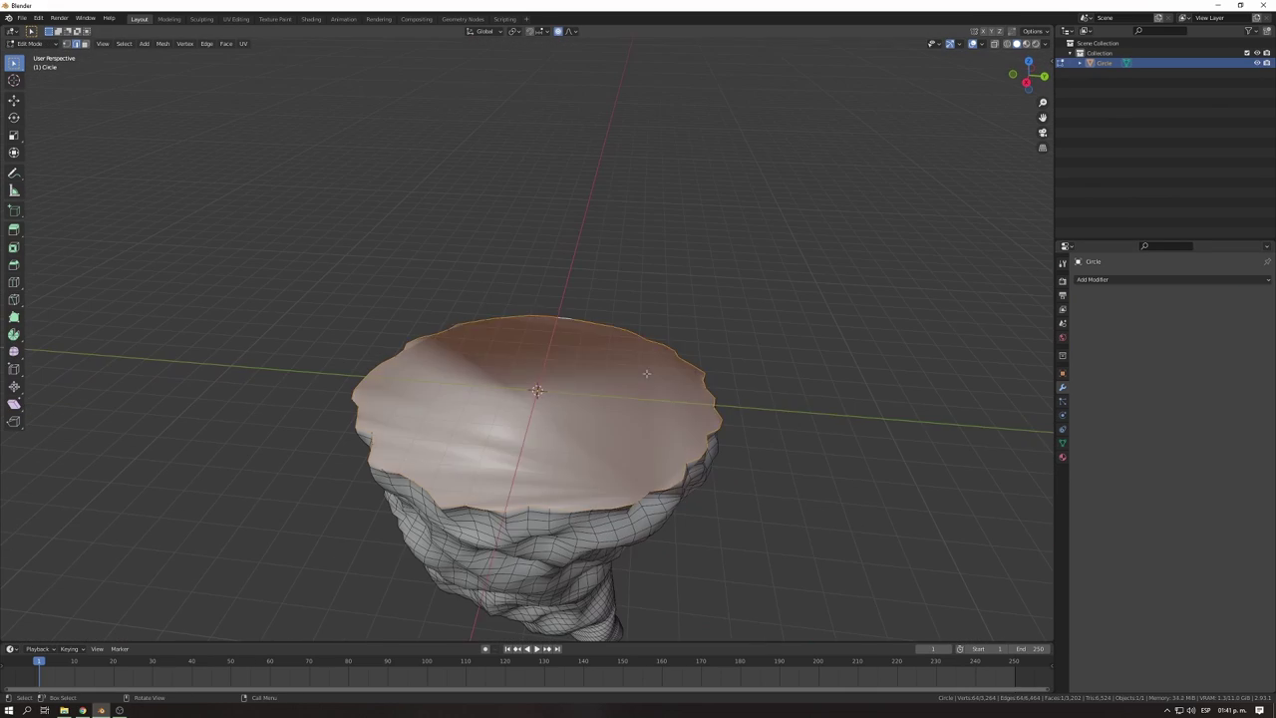
key(p)
click(686, 289)
key(Tab)
Select the new Circle.001 cap and extrude its face upward.
click(626, 382)
scroll(626, 382, up, 3)
mouse_move(627, 382)
middle_down()
mouse_move(631, 350)
mouse_move(659, 323)
middle_up()
scroll(653, 327, up, 2)
key(Tab)
key(e)
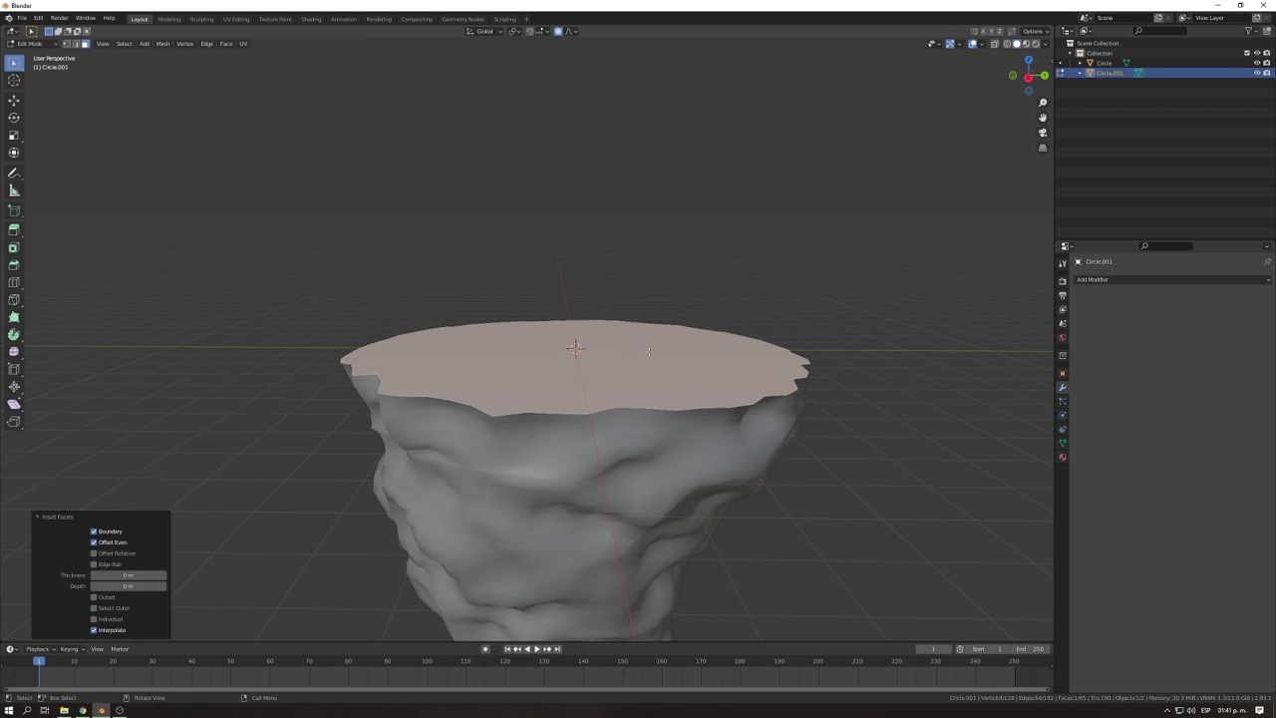
click(627, 344)
Thicken the cap's side faces outward with Extrude Along Normals.
scroll(627, 344, down, 3)
scroll(618, 359, up, 3)
mouse_move(618, 359)
middle_down()
mouse_move(603, 375)
mouse_move(638, 359)
middle_up()
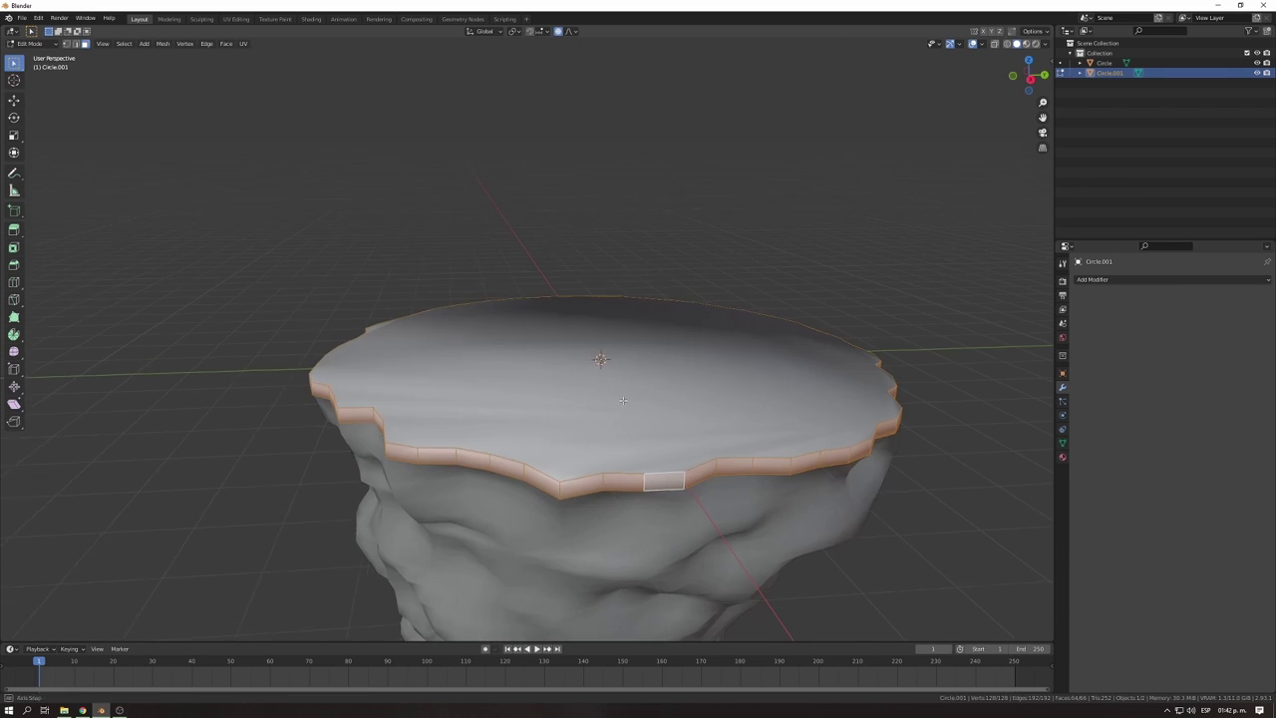
click(13, 229)
drag(649, 353, 652, 342)
scroll(652, 342, down, 3)
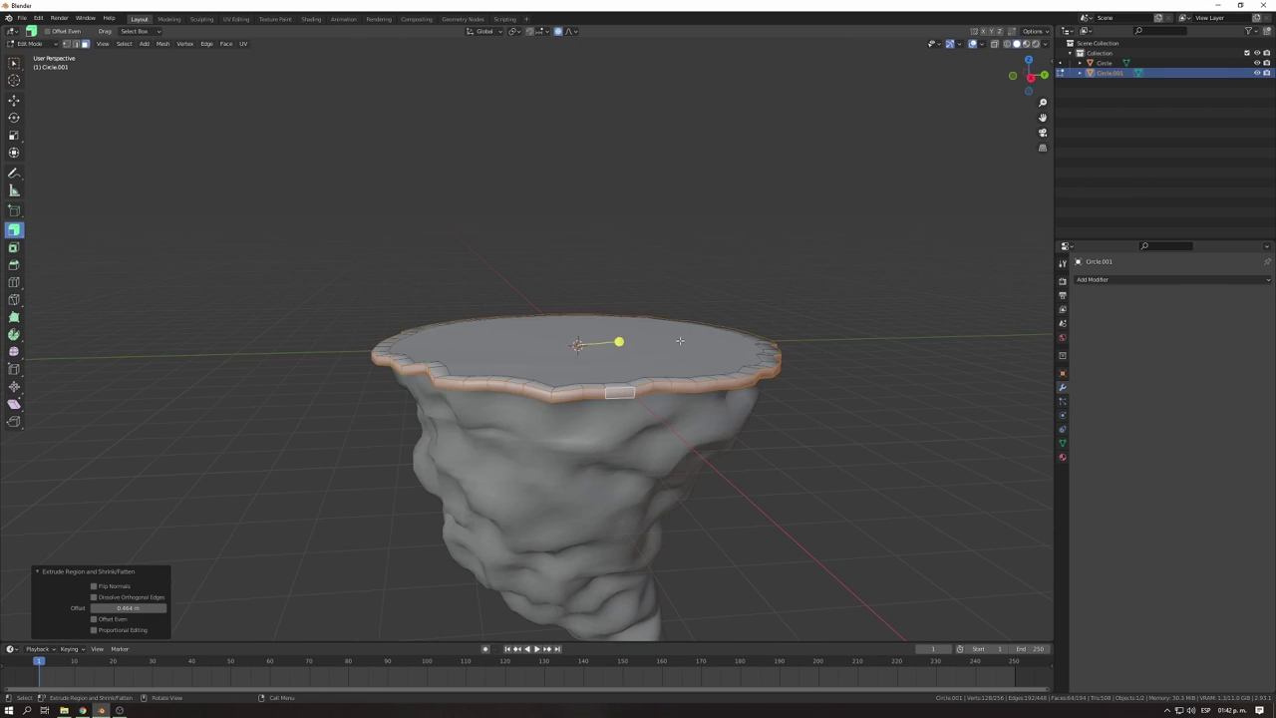
click(817, 226)
mouse_move(818, 226)
middle_down()
mouse_move(698, 265)
mouse_move(610, 198)
mouse_move(615, 299)
mouse_move(654, 225)
mouse_move(648, 519)
mouse_move(652, 399)
middle_up()
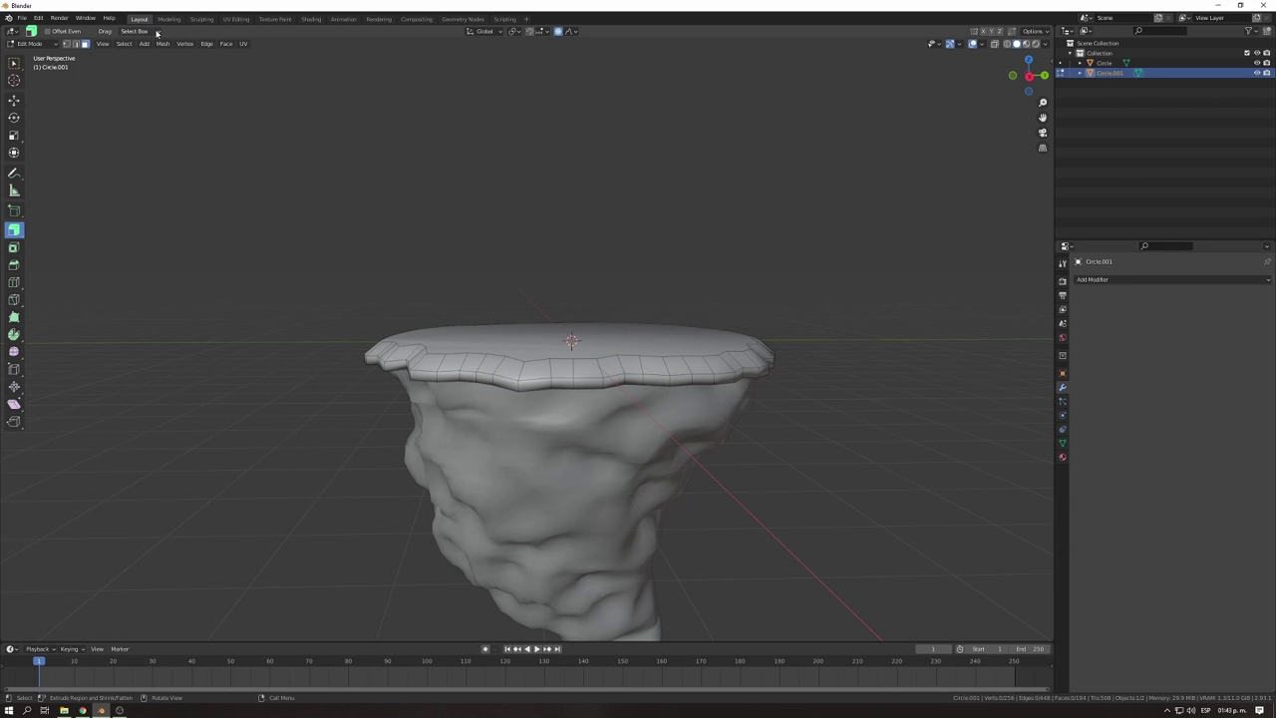
middle_drag(558, 299, 571, 350)
Switch from the rock base to the Circle.001 cap and enter its Edit Mode.
key(Tab)
click(1104, 63)
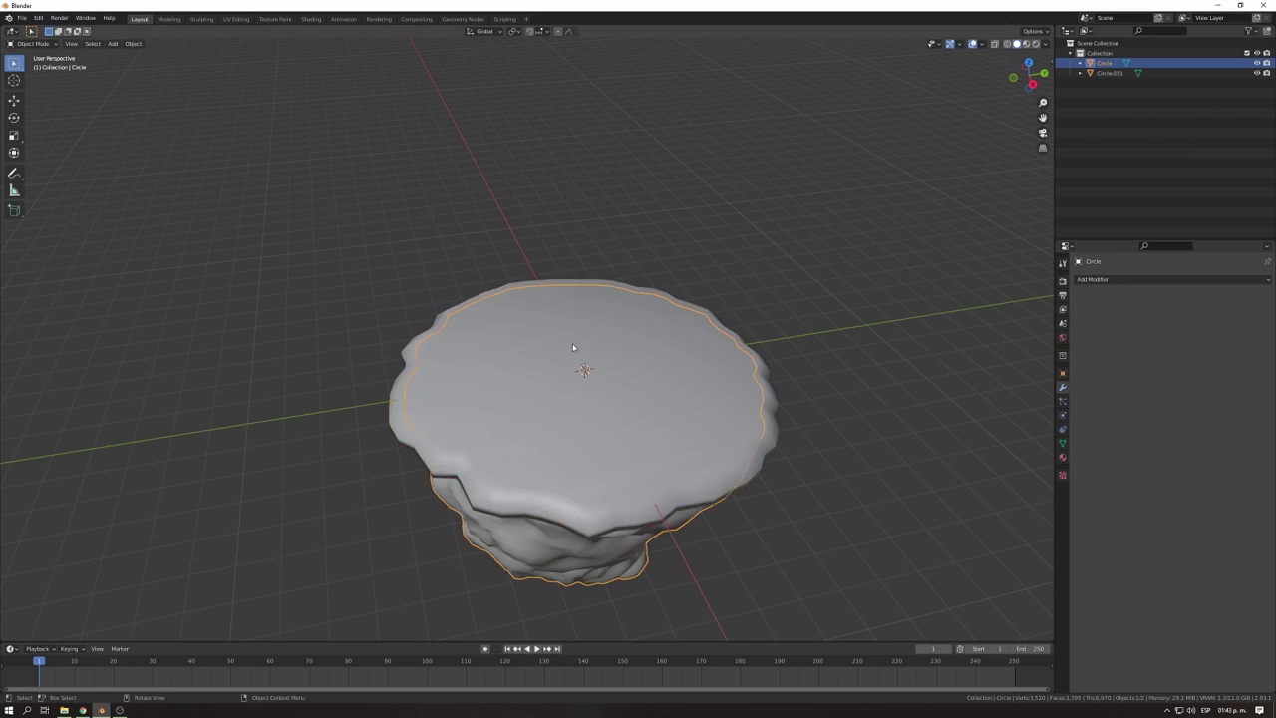
key(Tab)
click(123, 43)
key(Tab)
click(638, 369)
key(Tab)
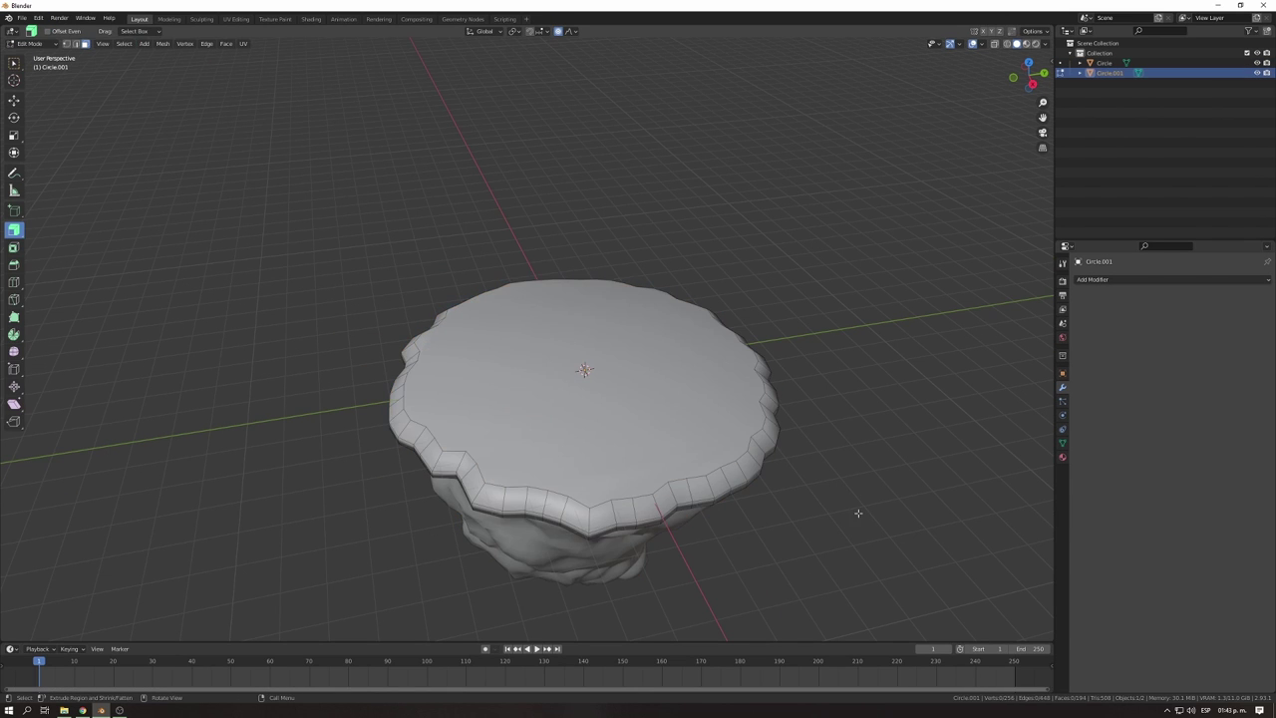
Select random rim faces and raise them about 0.14 m along Z.
click(123, 43)
click(155, 112)
mouse_move(598, 379)
middle_down()
mouse_move(621, 389)
mouse_move(597, 325)
middle_up()
ctrl+click(590, 365)
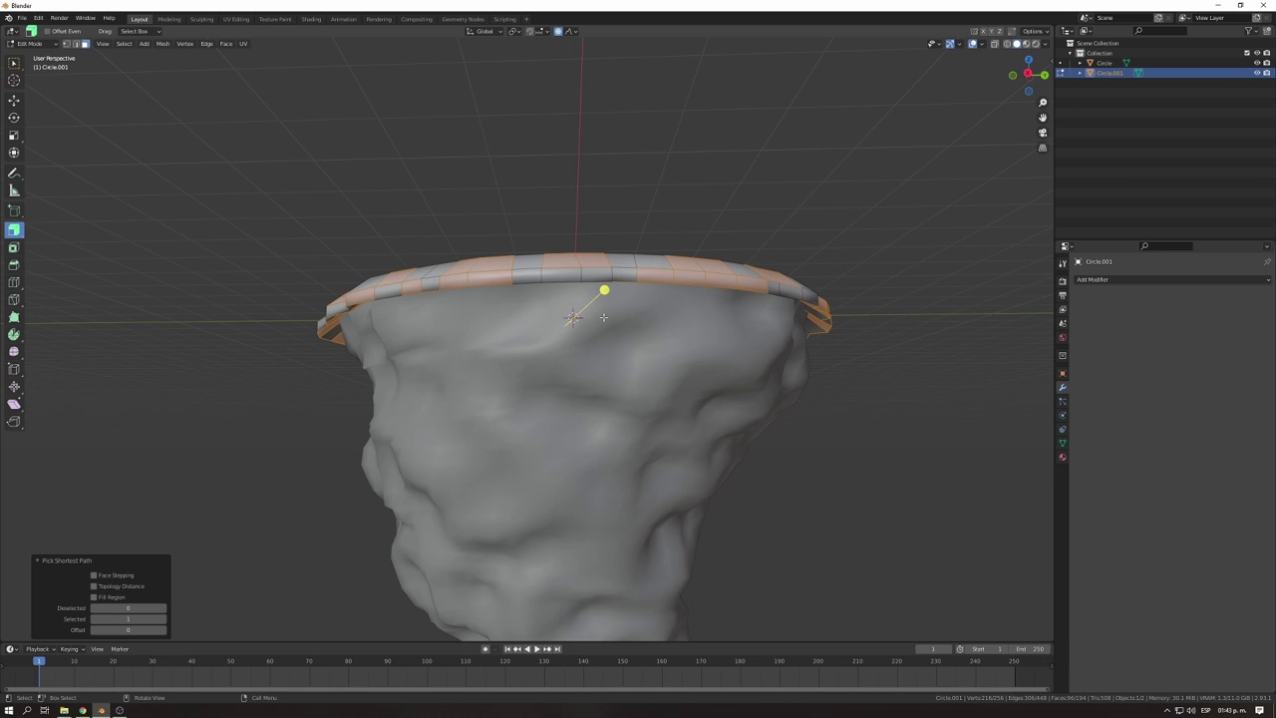
key(g)
key(z)
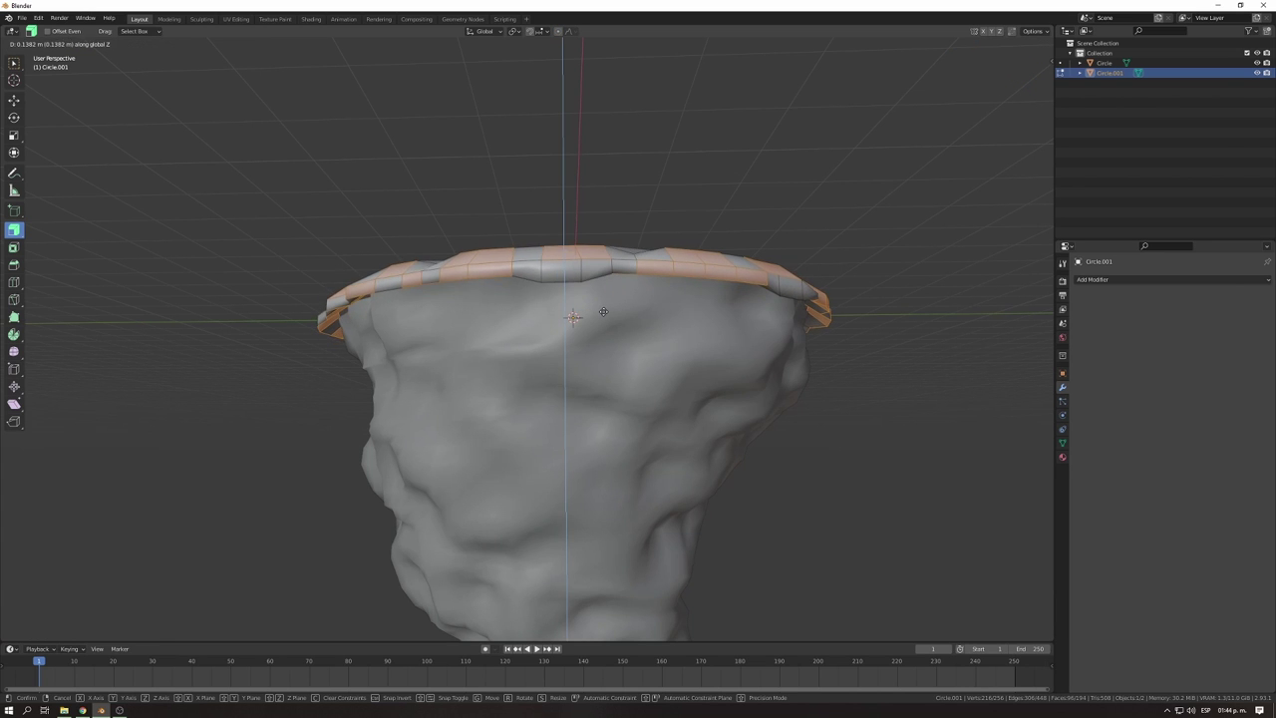
click(604, 312)
mouse_move(603, 312)
middle_down()
mouse_move(698, 349)
mouse_move(843, 377)
mouse_move(706, 305)
middle_up()
key(Tab)
With proportional editing on, scale down the rock's lower part.
click(566, 415)
key(Tab)
middle_drag(587, 457, 397, 547)
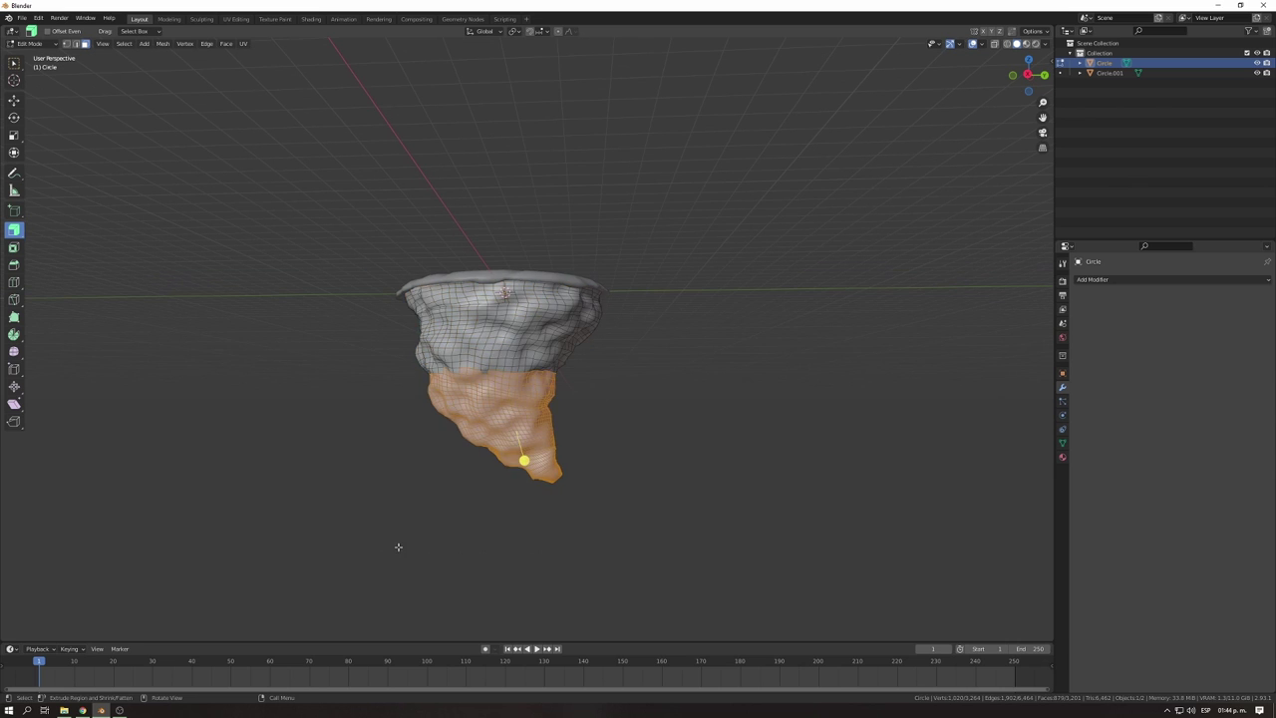
key(o)
key(s)
key(Escape)
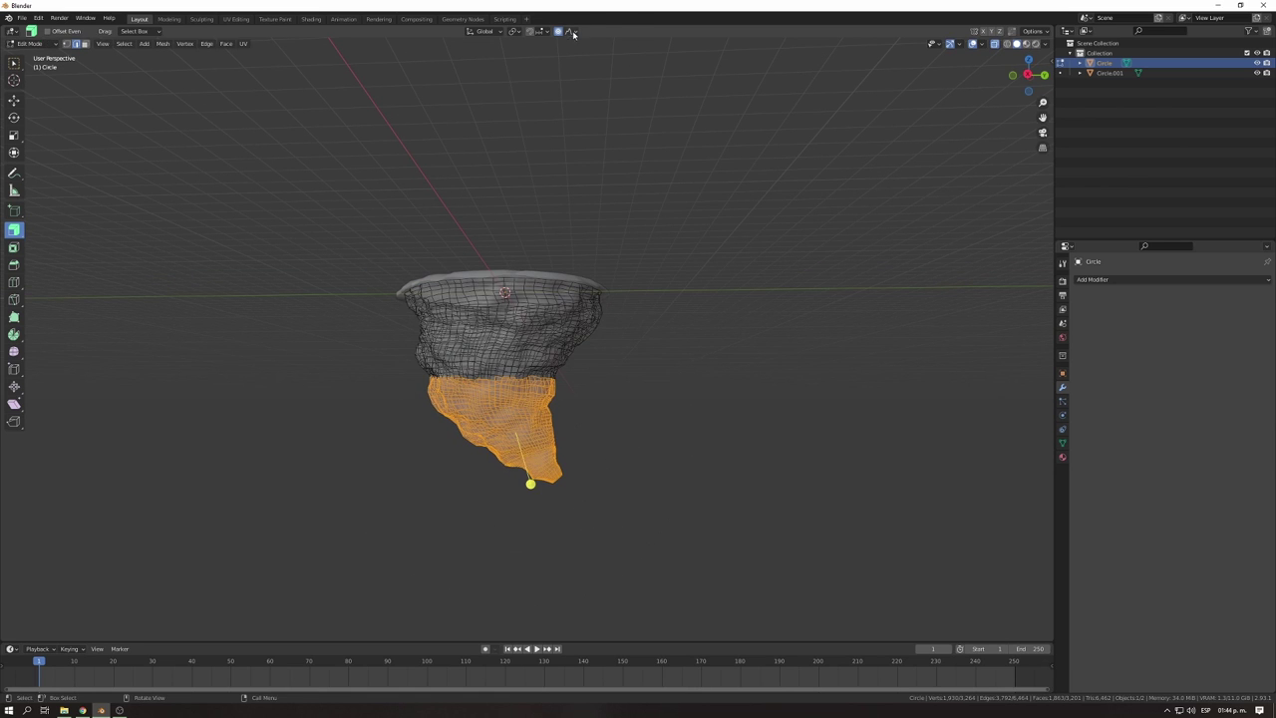
key(s)
click(745, 426)
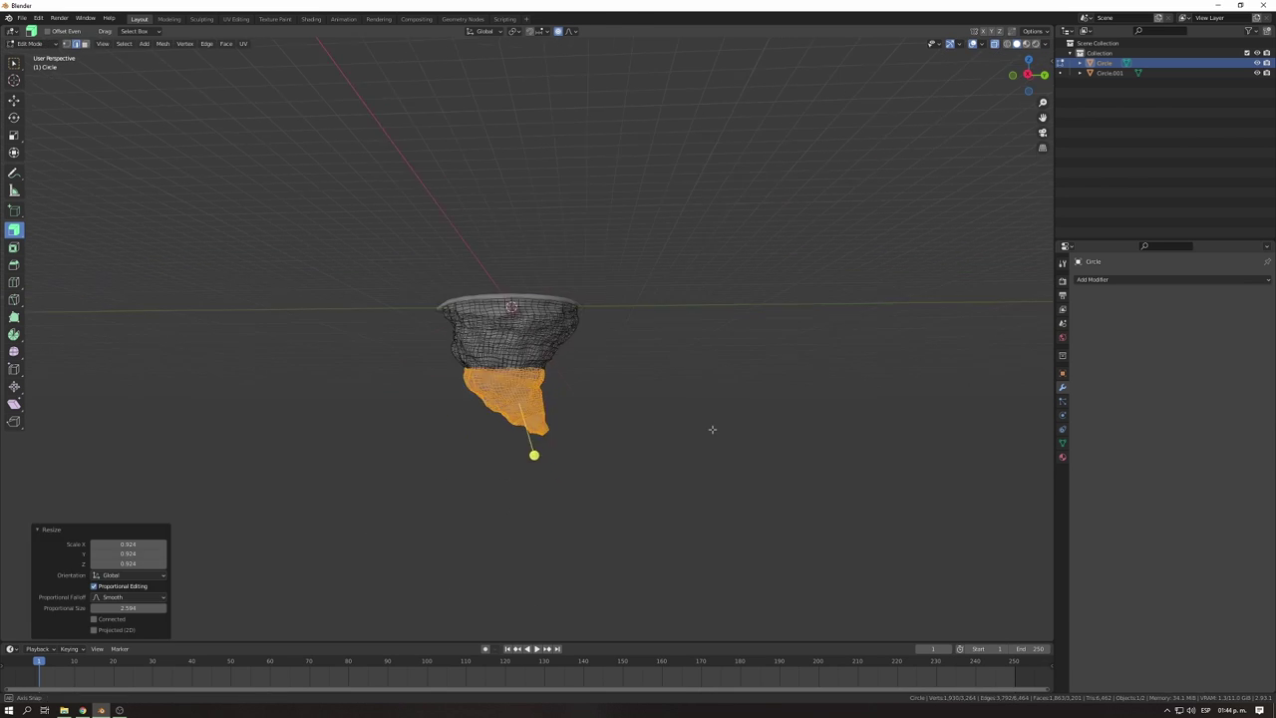
Scale the rock's edge loop near the rim, then enter Edit Mode on the cap plate.
key(Tab)
scroll(698, 409, up, 4)
key(Tab)
mouse_move(675, 393)
middle_down()
mouse_move(534, 354)
mouse_move(595, 436)
mouse_move(800, 412)
middle_up()
alt+click(598, 384)
key(s)
click(633, 432)
key(Tab)
click(597, 356)
key(Tab)
Inset the plate's top face twice, smoothing the vertices after the first ring.
mouse_move(597, 356)
middle_down()
mouse_move(622, 335)
mouse_move(598, 369)
middle_up()
click(599, 369)
key(i)
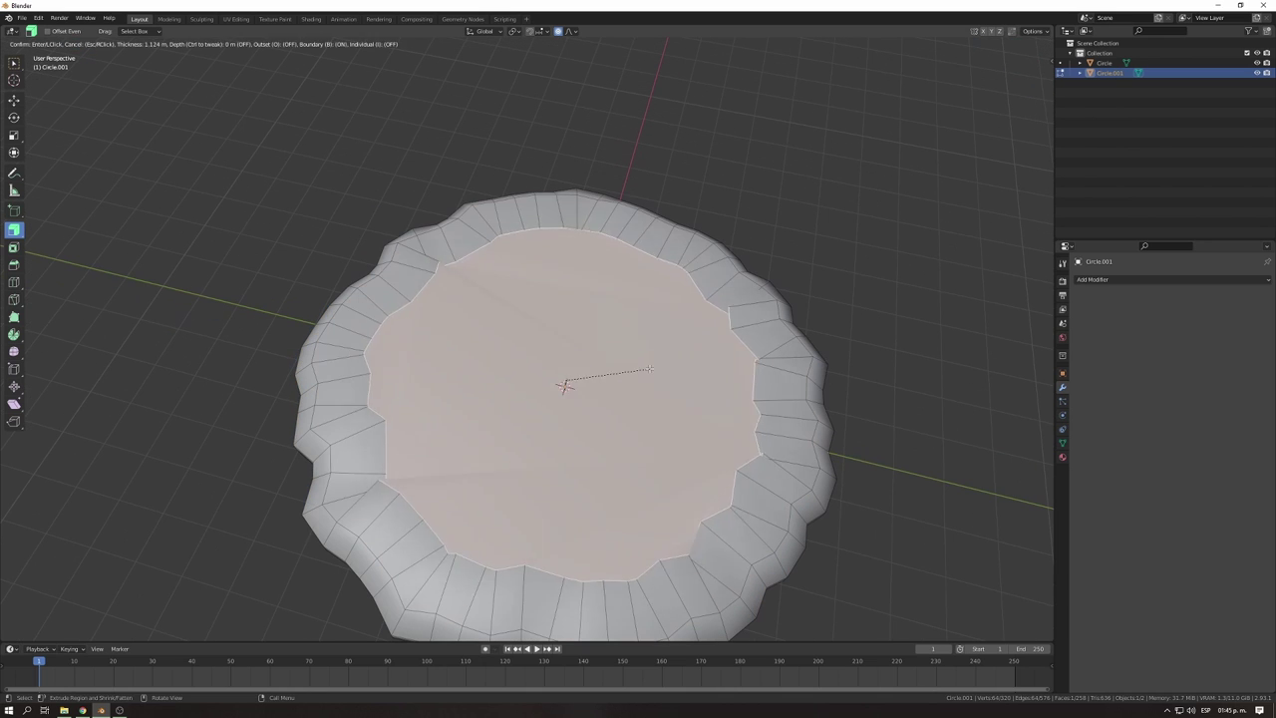
click(676, 369)
click(14, 351)
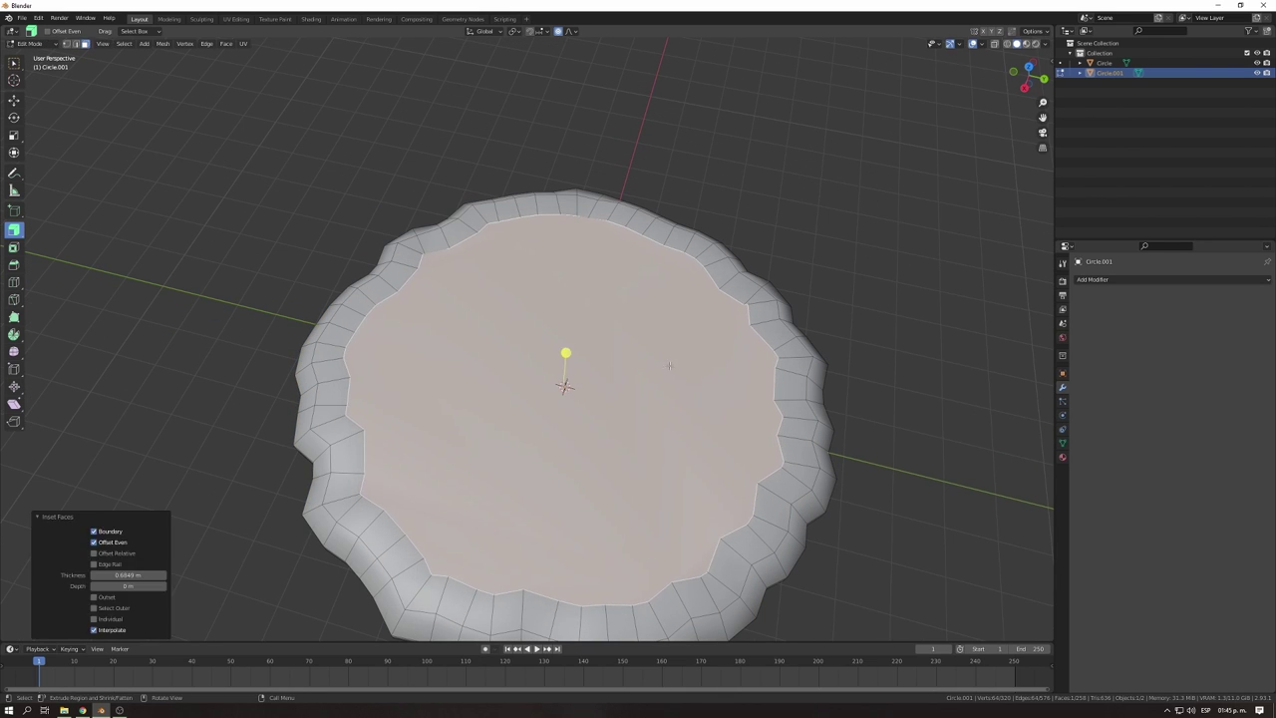
key(i)
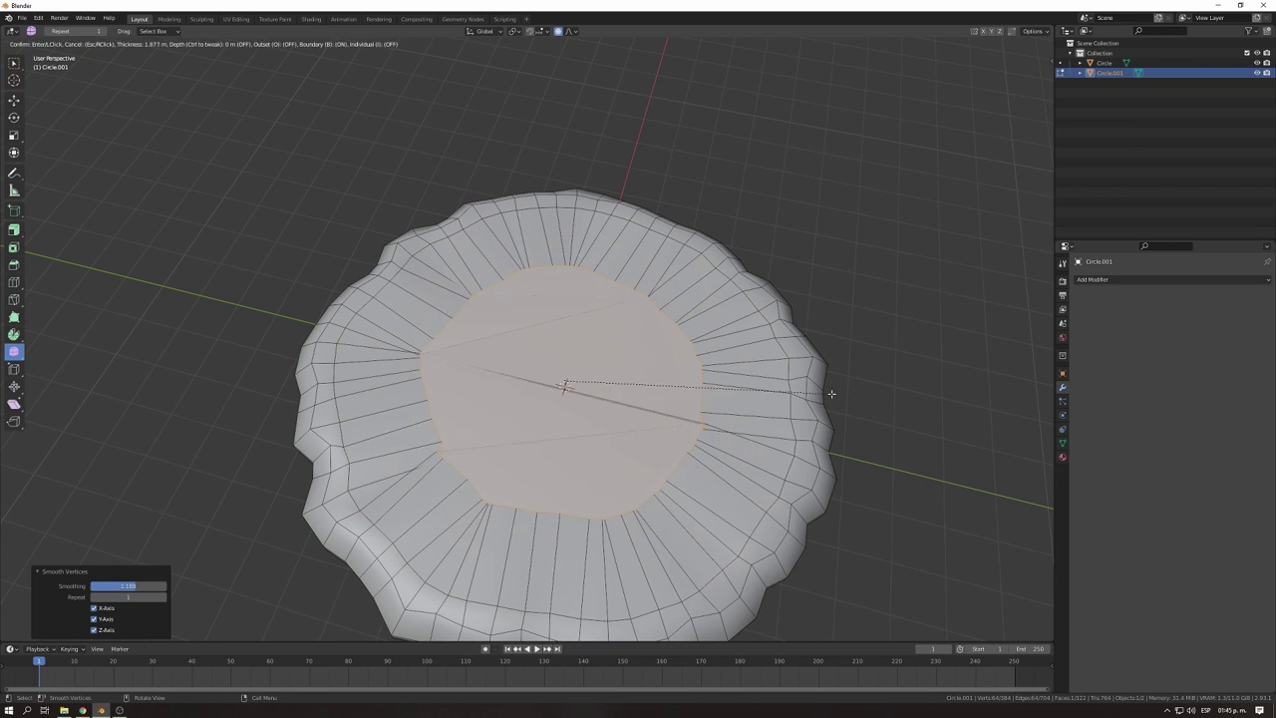
click(682, 376)
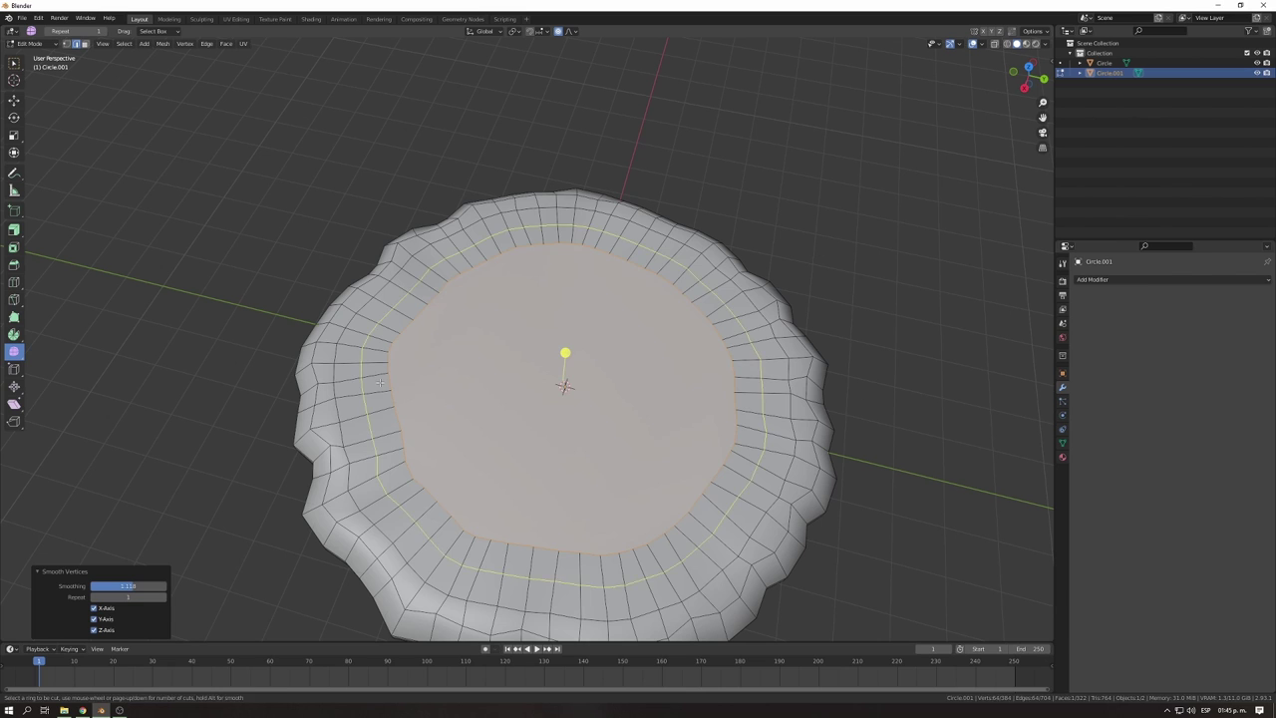
Add three more inset rings to the inner face, smoothing its outline after each.
key(ctrl+z)
key(i)
click(662, 367)
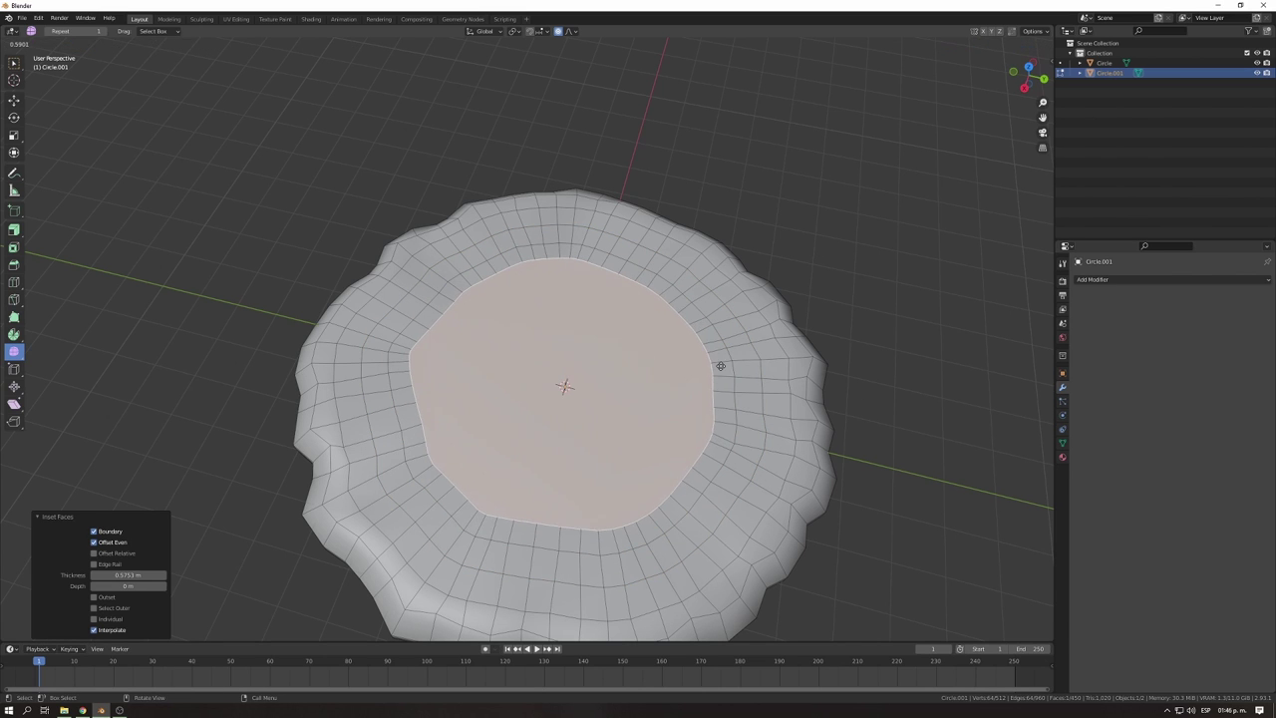
key(ctrl+z)
key(i)
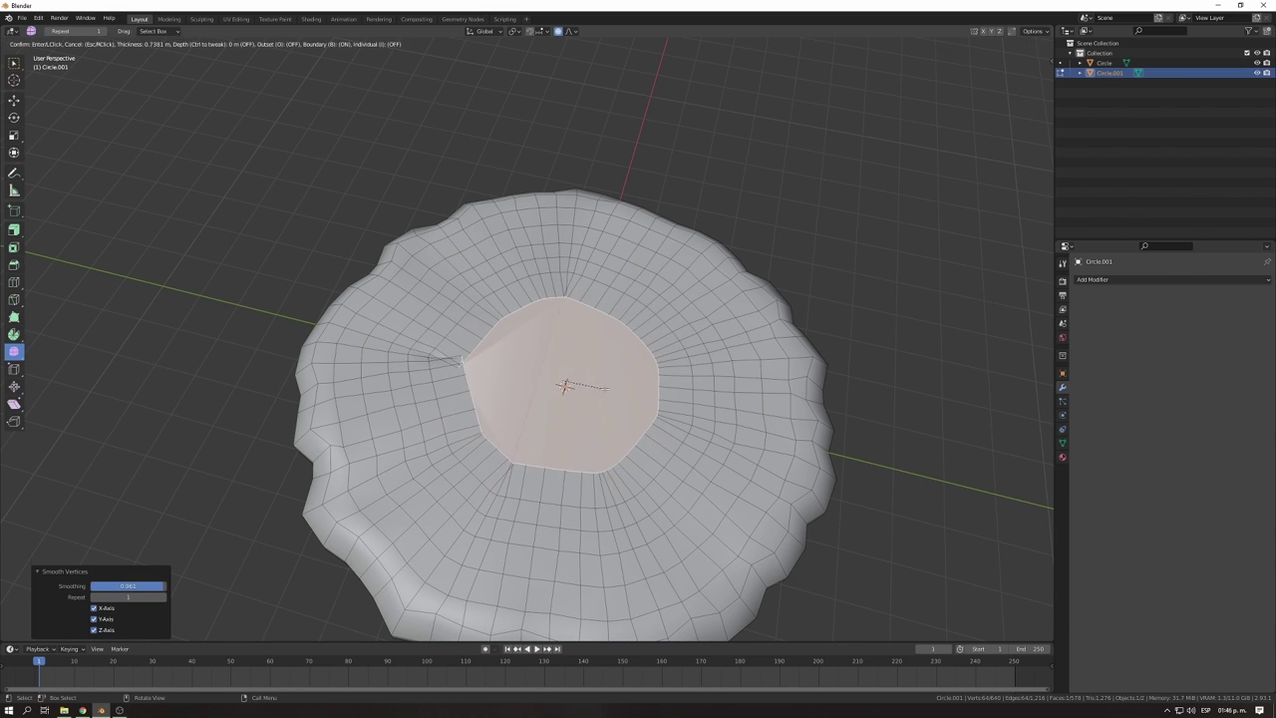
click(609, 391)
key(ctrl+z)
key(i)
click(456, 356)
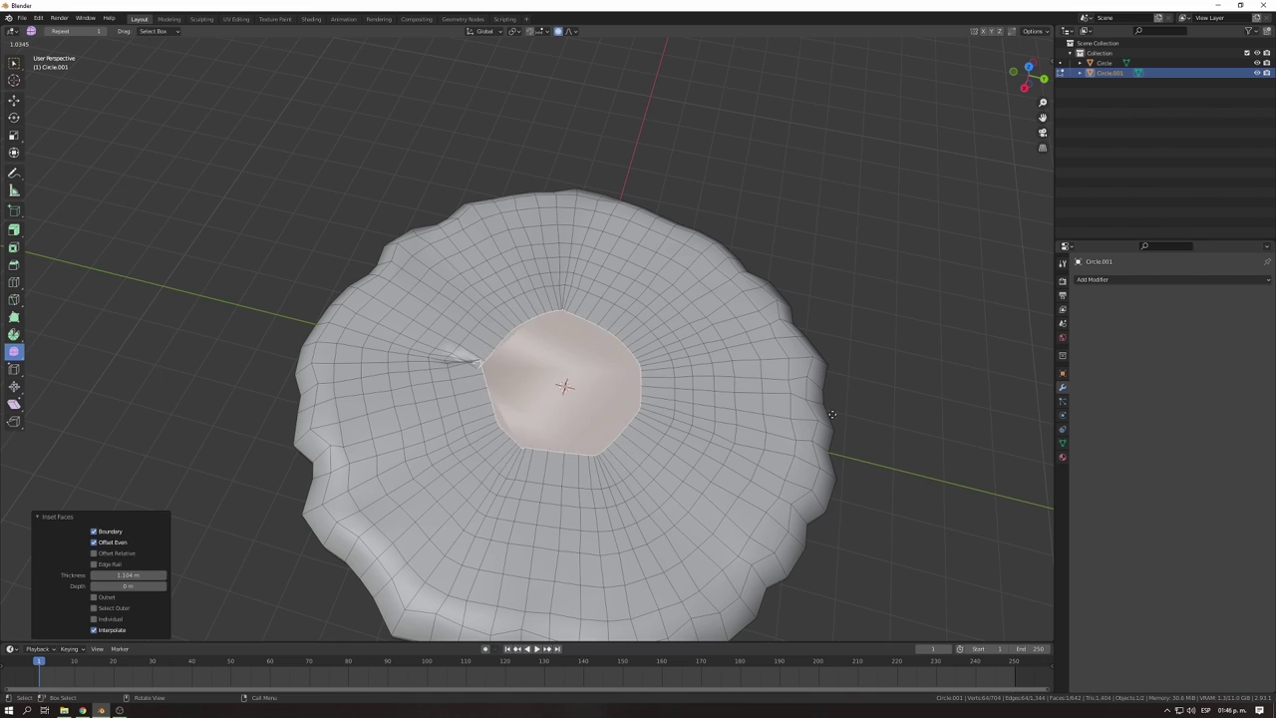
In top view, move the pinched vertex with proportional editing turned off.
scroll(606, 407, up, 10)
key(KP_7)
key(g)
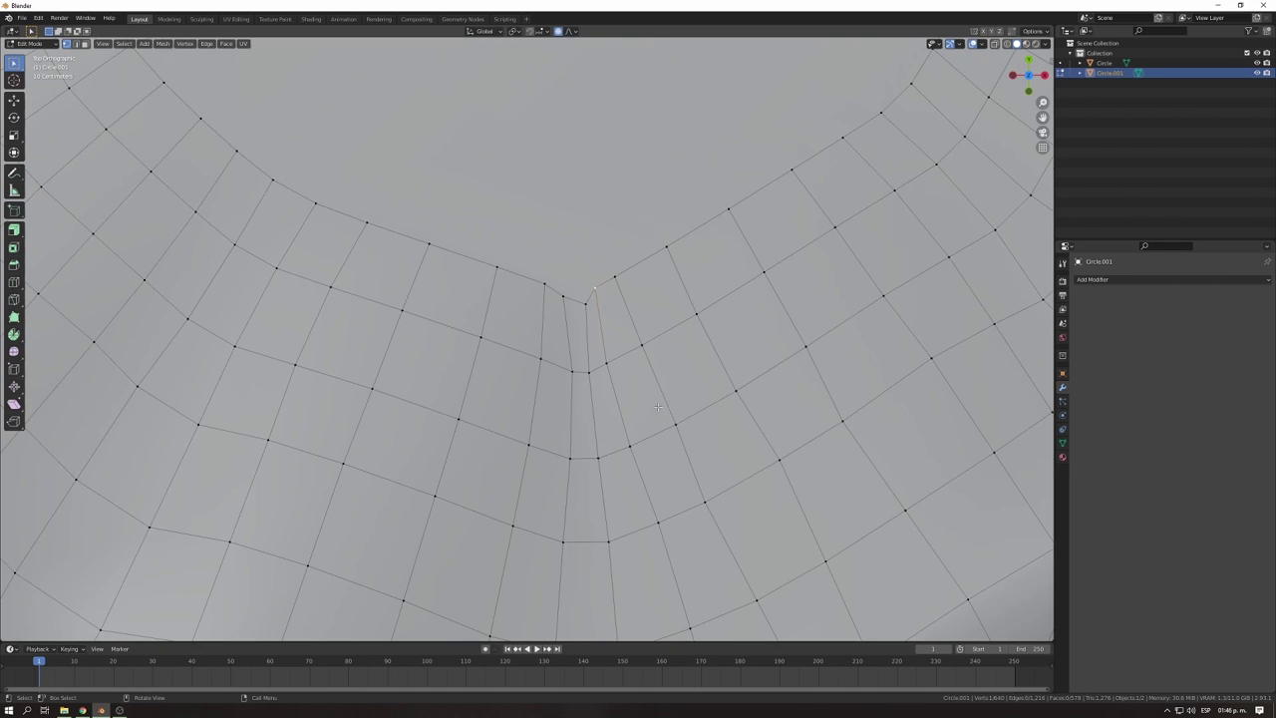
key(o)
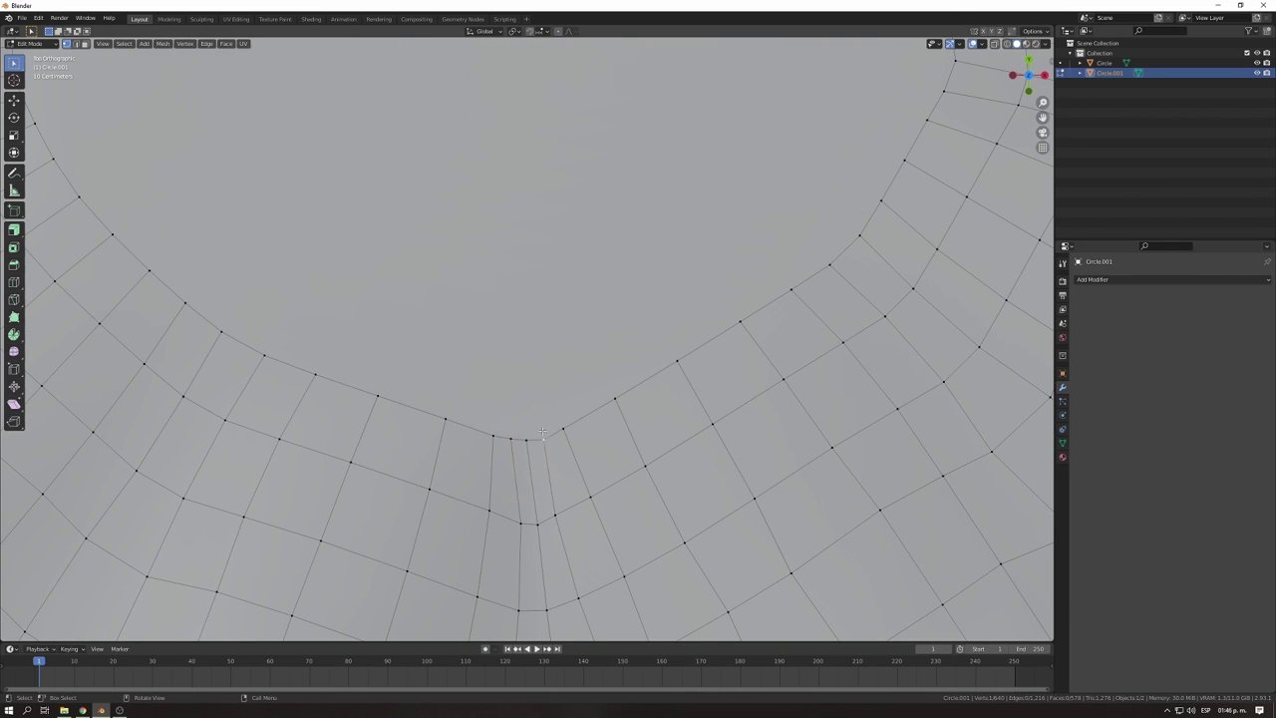
click(559, 420)
Inset the inner face again and smooth it into a rounder shape.
scroll(573, 409, down, 5)
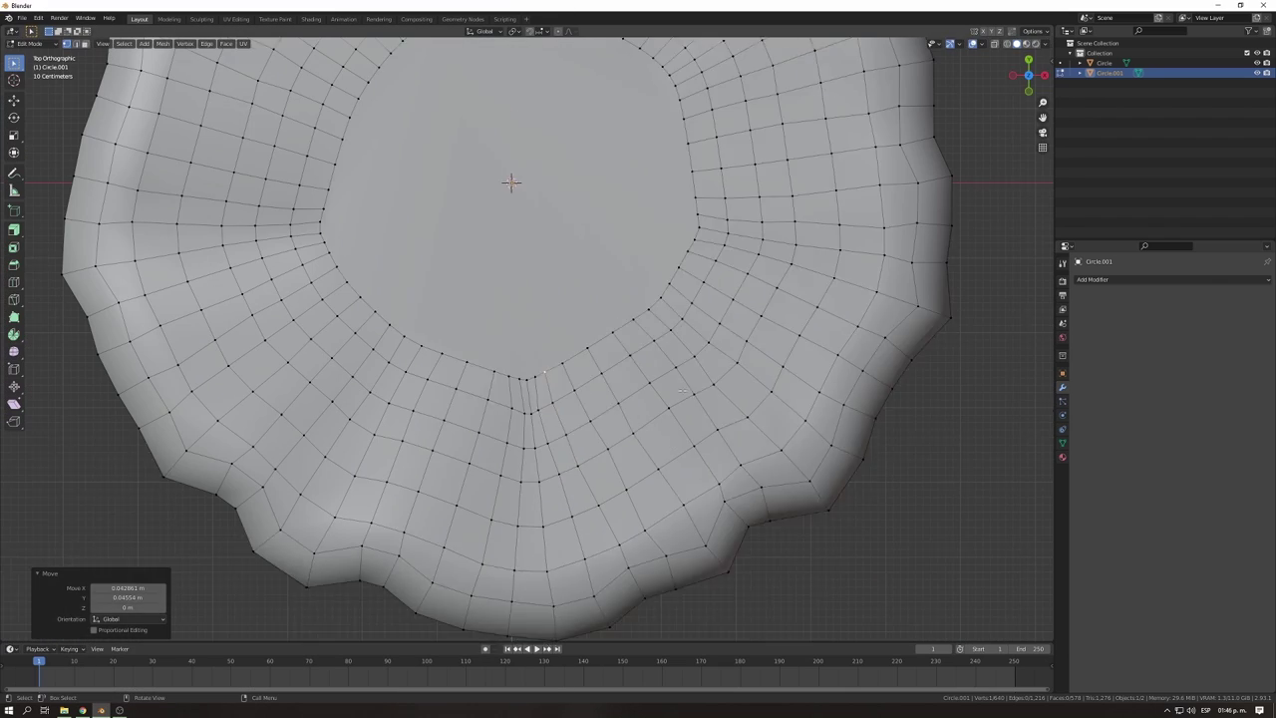
click(509, 182)
key(i)
click(507, 305)
click(14, 351)
drag(598, 379, 755, 376)
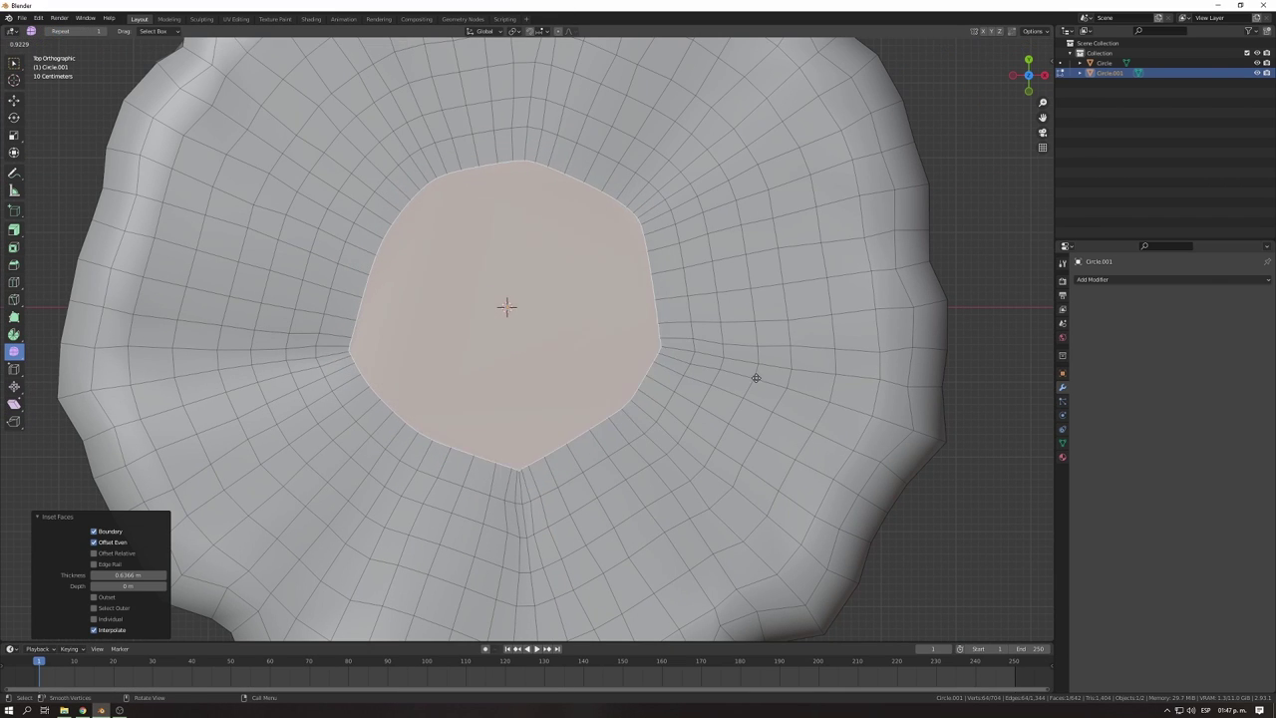
scroll(493, 288, up, 4)
scroll(493, 286, up, 2)
Even out the ring with G, inset once more, and scale the inner face to a point.
key(g)
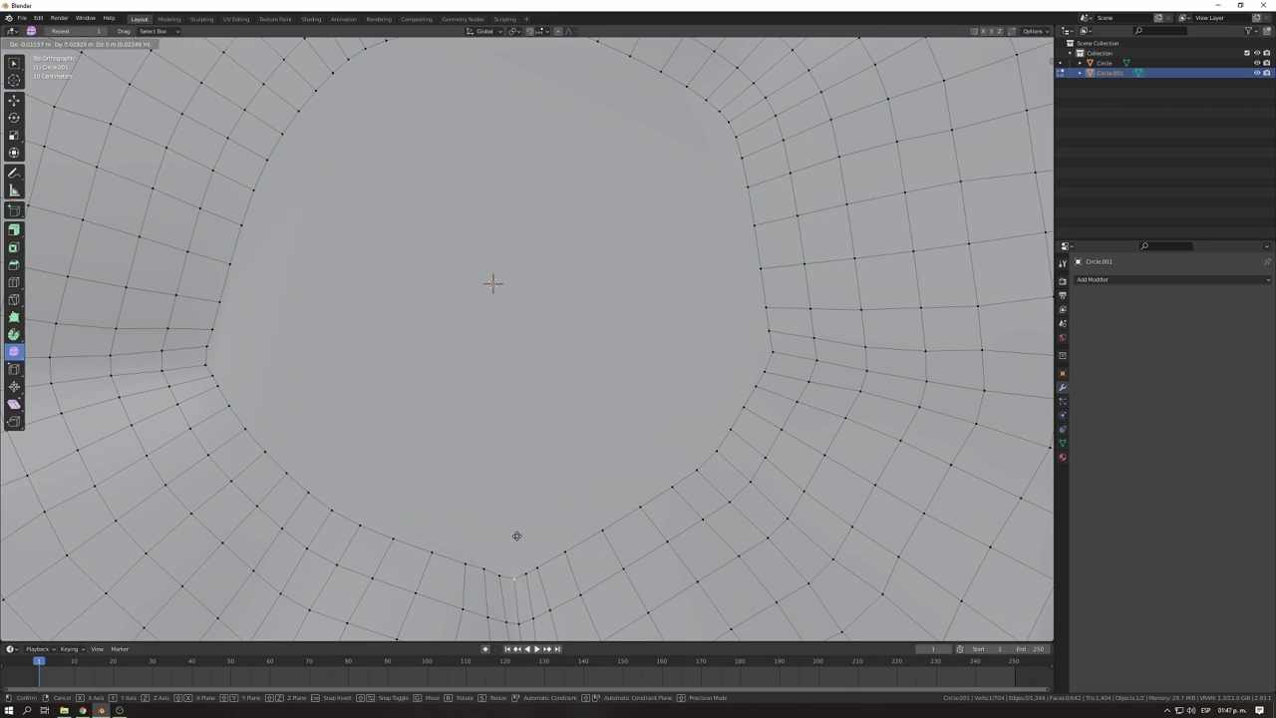
scroll(575, 509, down, 4)
click(577, 317)
key(i)
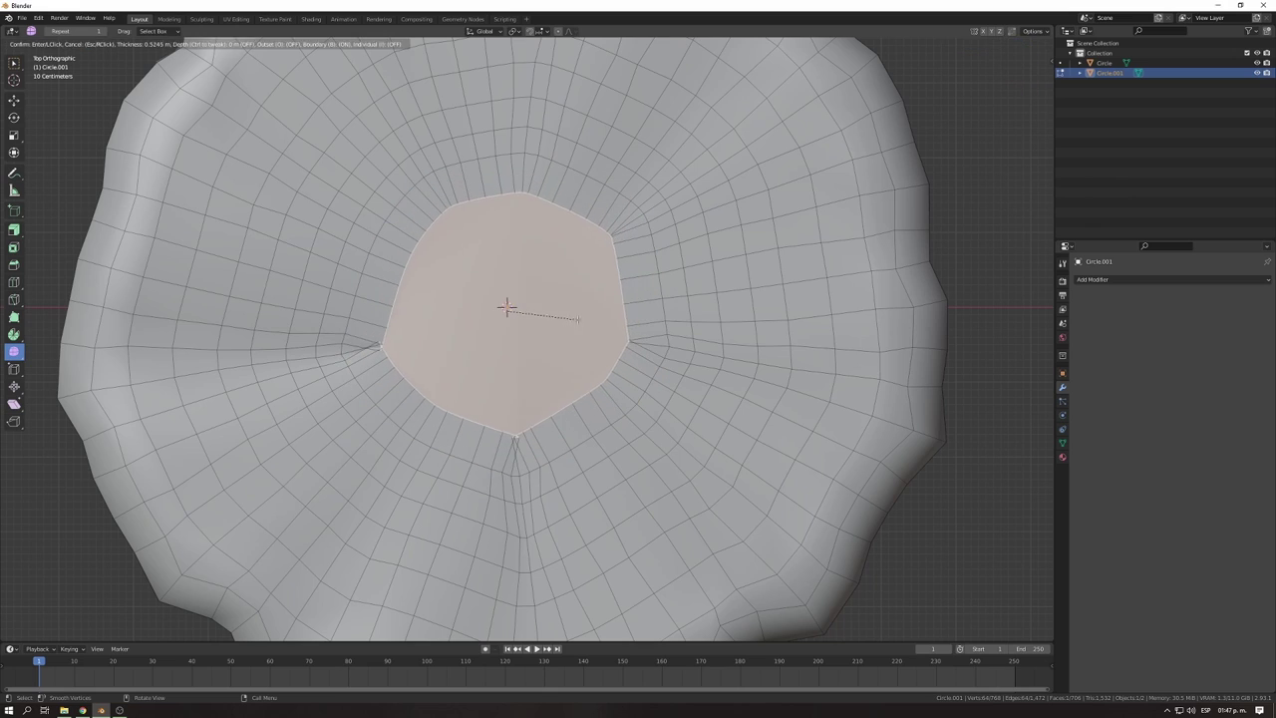
click(507, 307)
middle_drag(506, 309, 843, 463)
scroll(844, 463, up, 3)
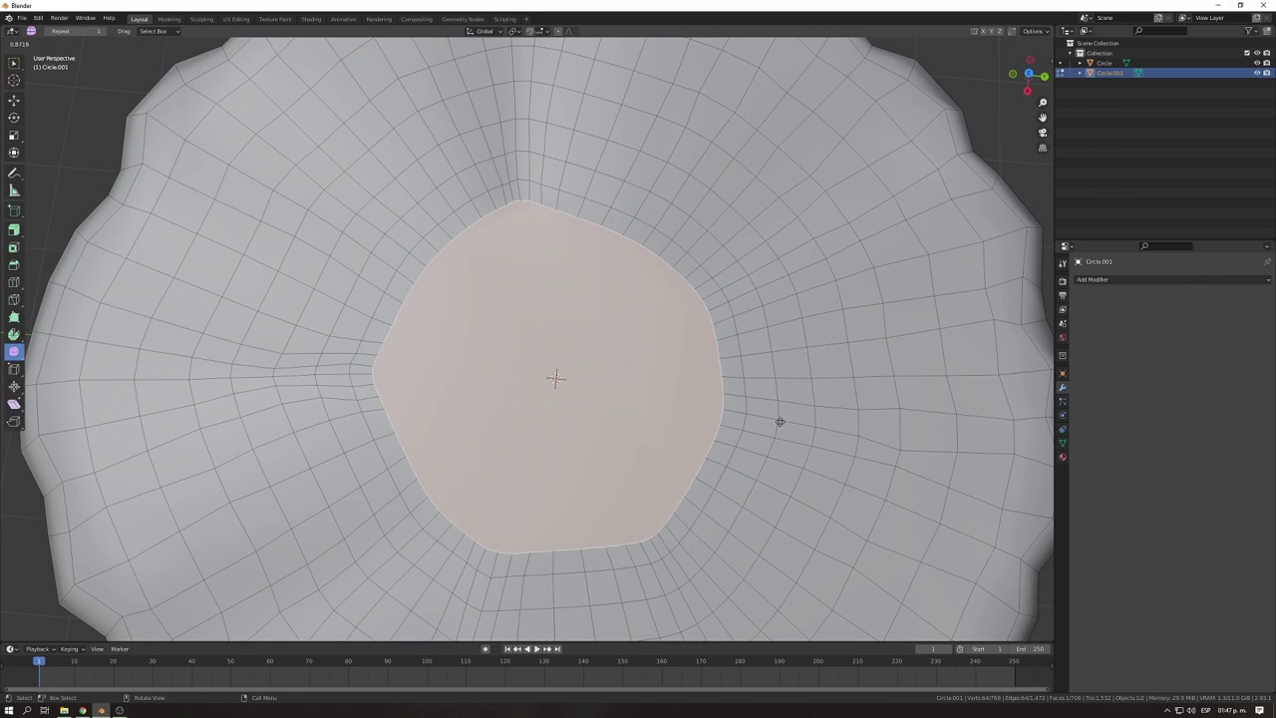
key(s)
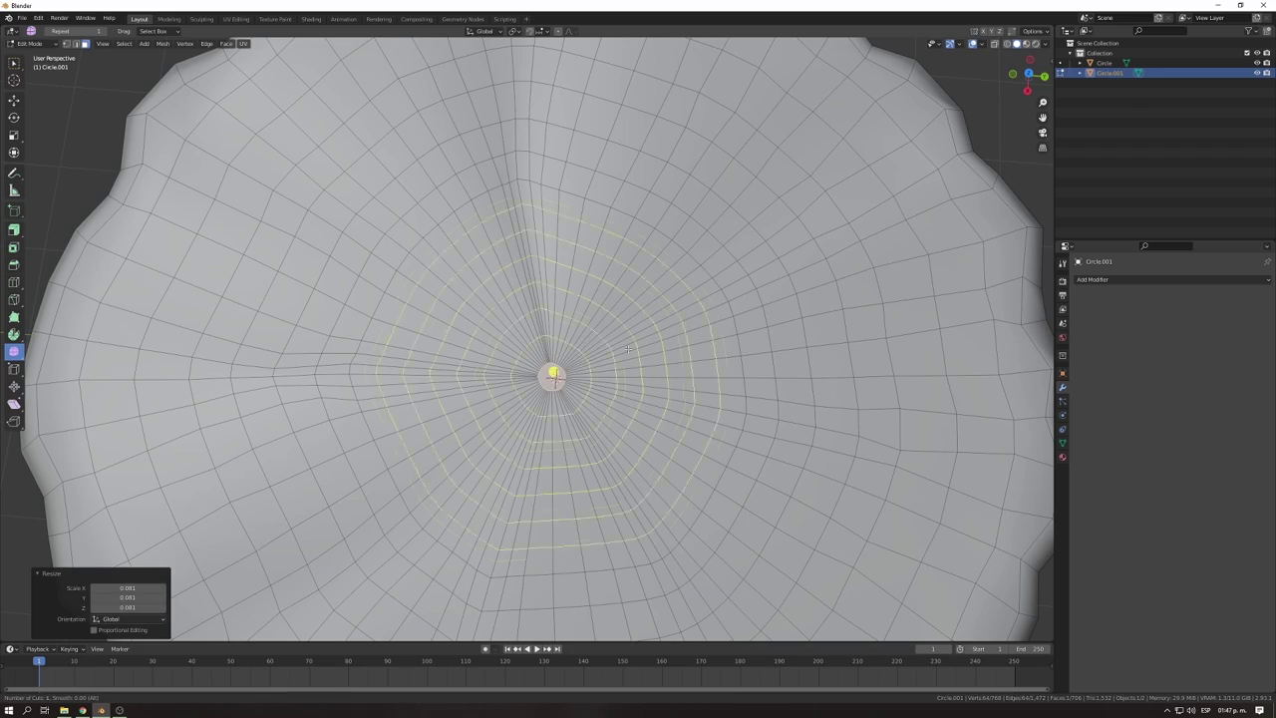
Leave Edit Mode, select the plate, and grow the selection around the centre vertex.
key(Tab)
scroll(698, 365, down, 5)
middle_drag(698, 365, 675, 346)
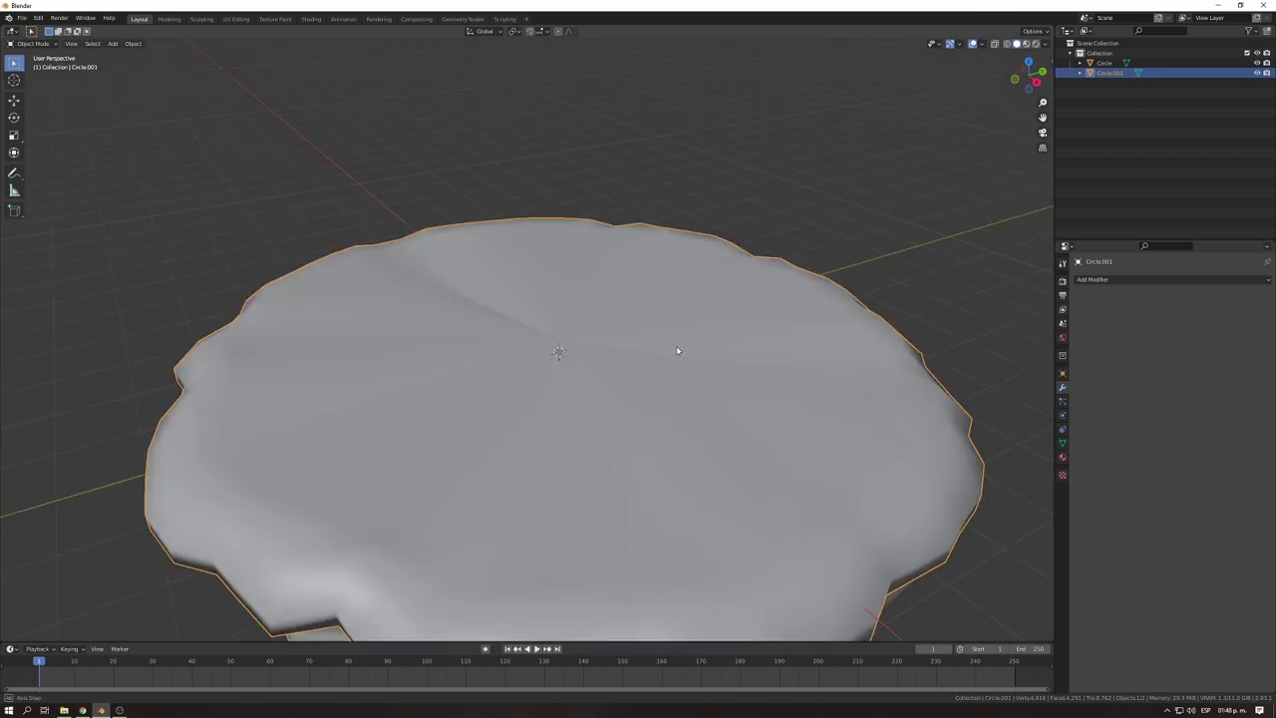
click(650, 356)
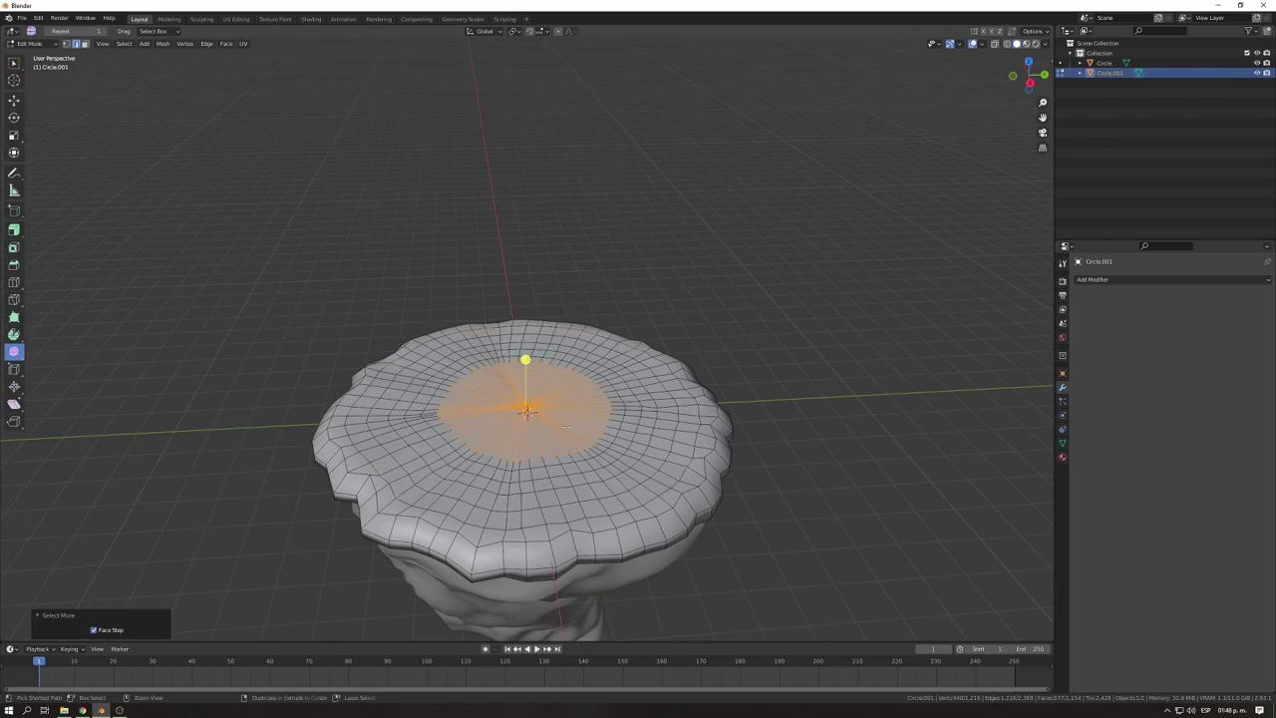
middle_drag(594, 398, 565, 385)
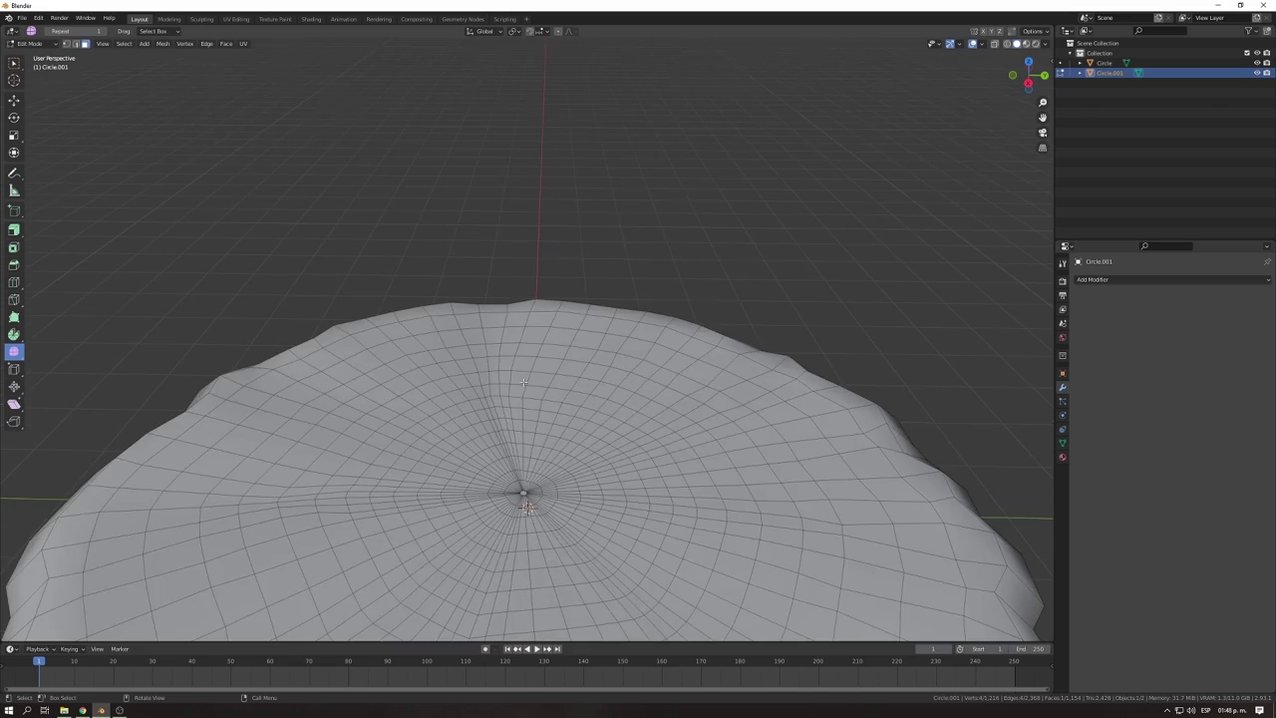
middle_drag(566, 385, 568, 420)
key(ctrl+KP_Add)
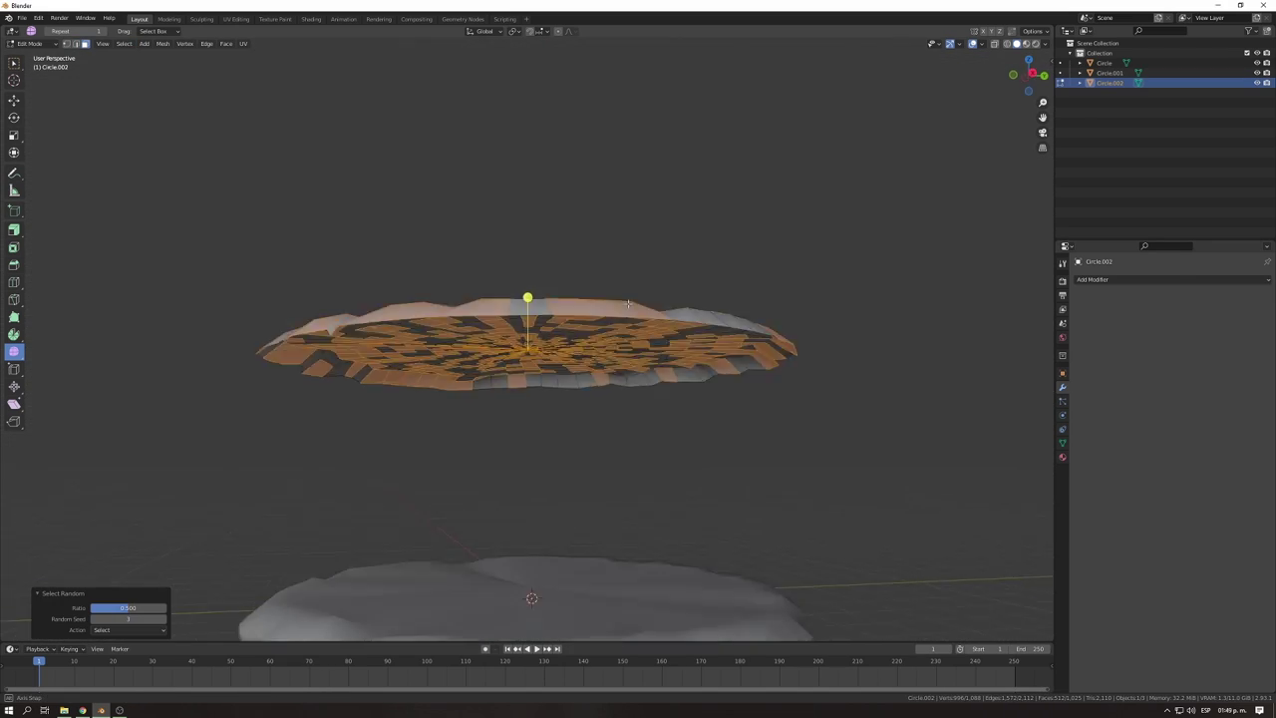
Set proportional editing falloff to Random and move the slab's vertices along Z.
middle_drag(628, 303, 601, 250)
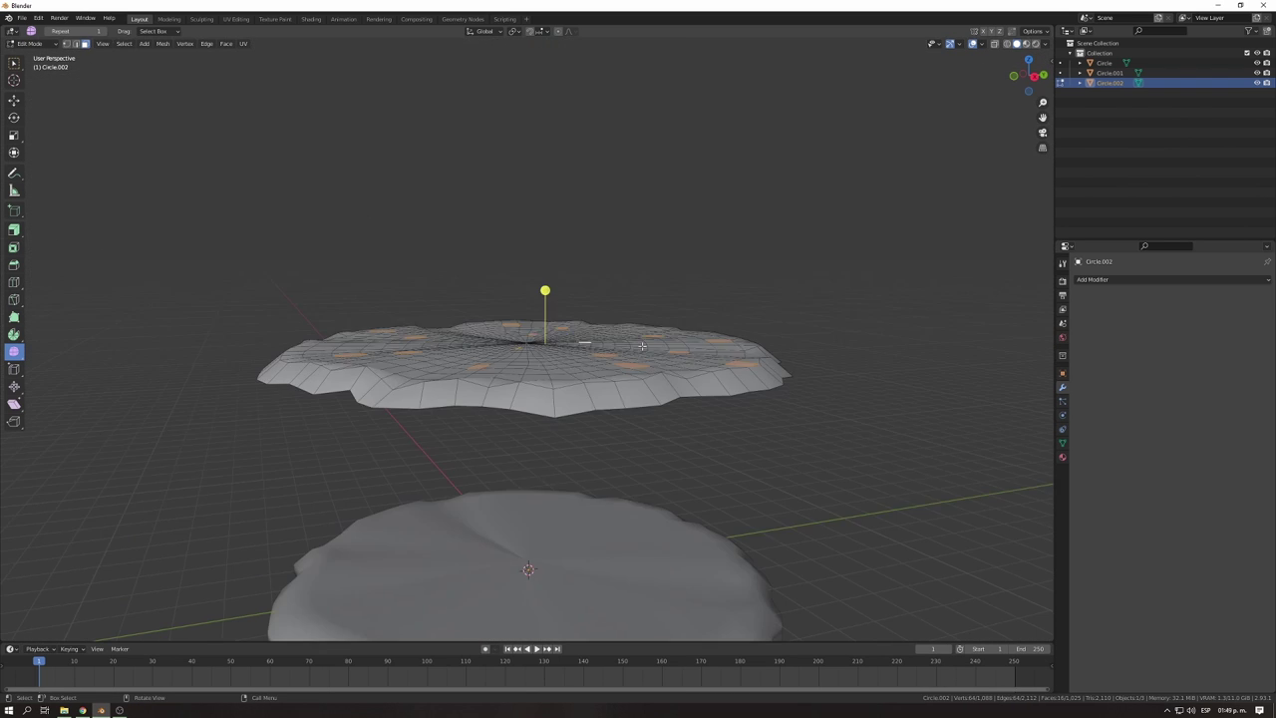
click(568, 31)
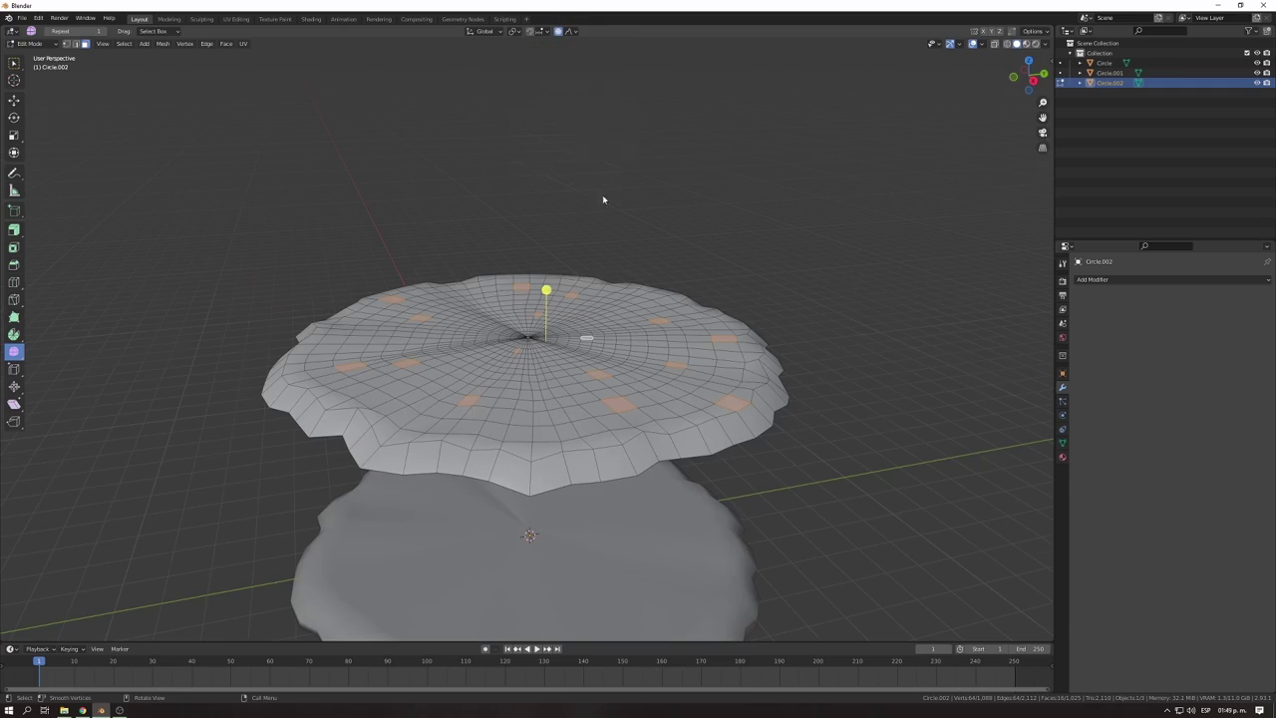
key(g)
key(z)
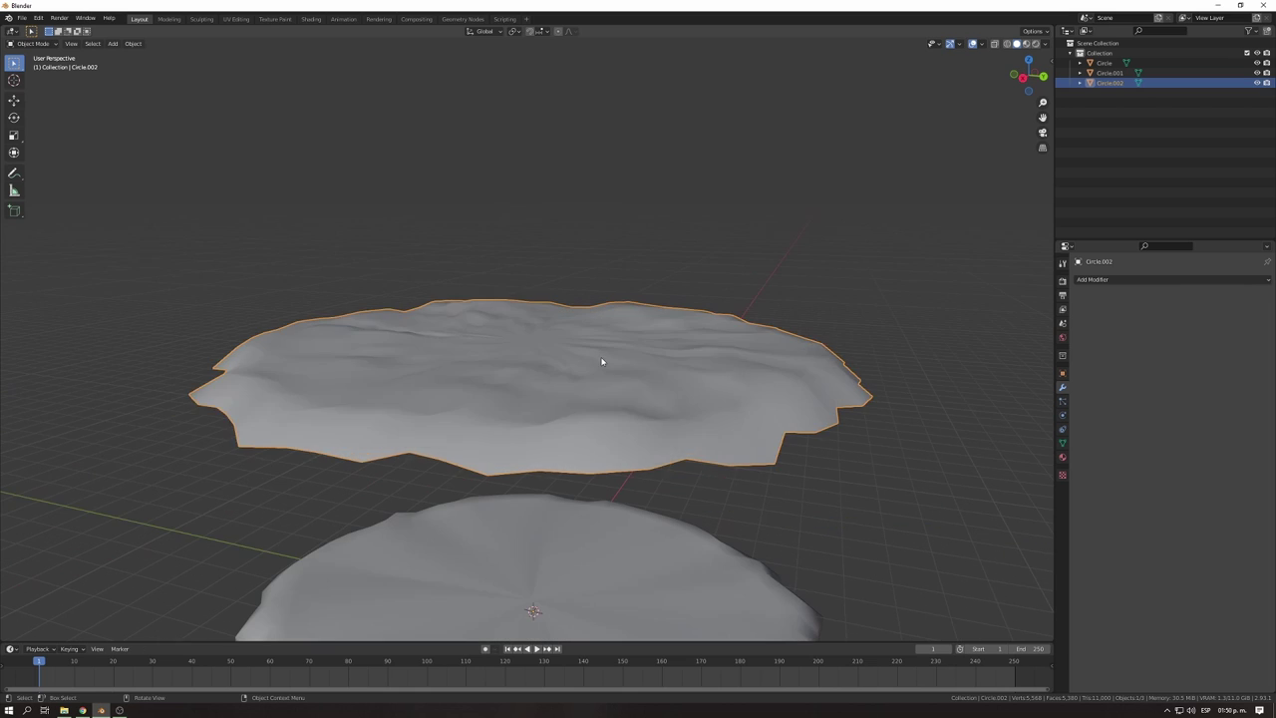
Add a Displace modifier with a new Voronoi texture at Size 2.00.
scroll(601, 361, down, 2)
click(1186, 280)
click(1147, 330)
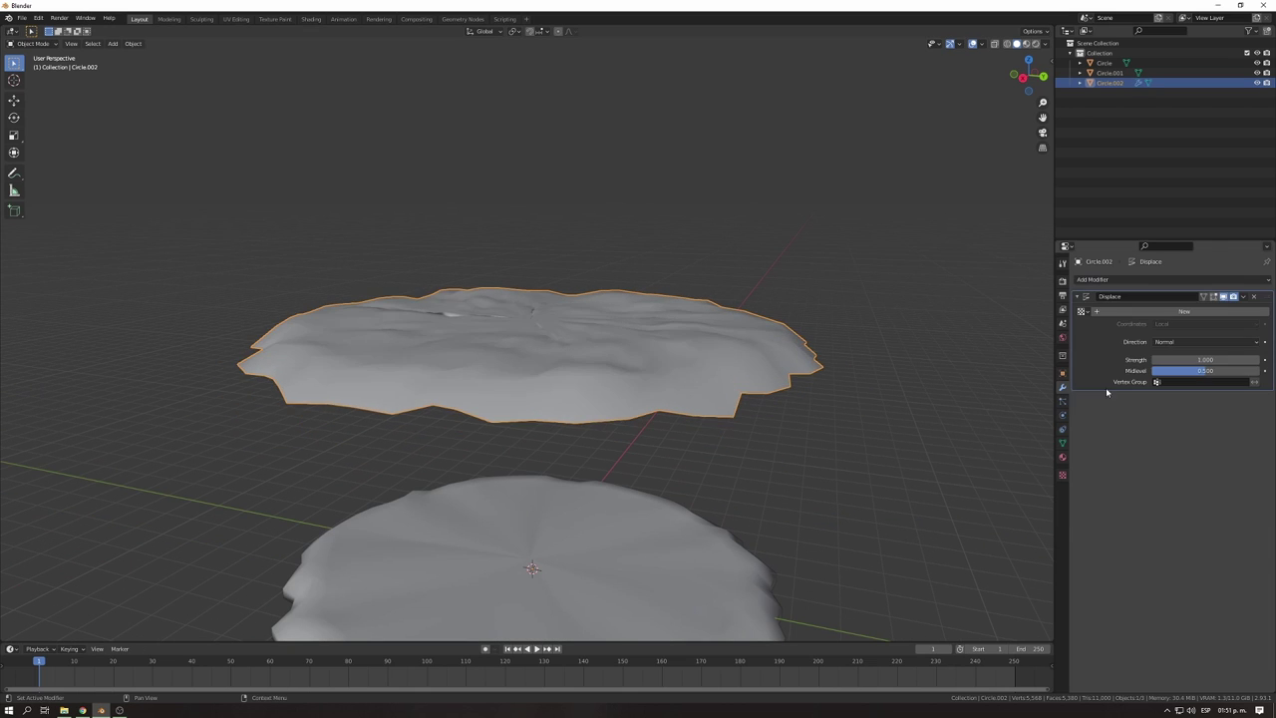
click(1185, 311)
click(1255, 311)
click(1197, 309)
click(1159, 437)
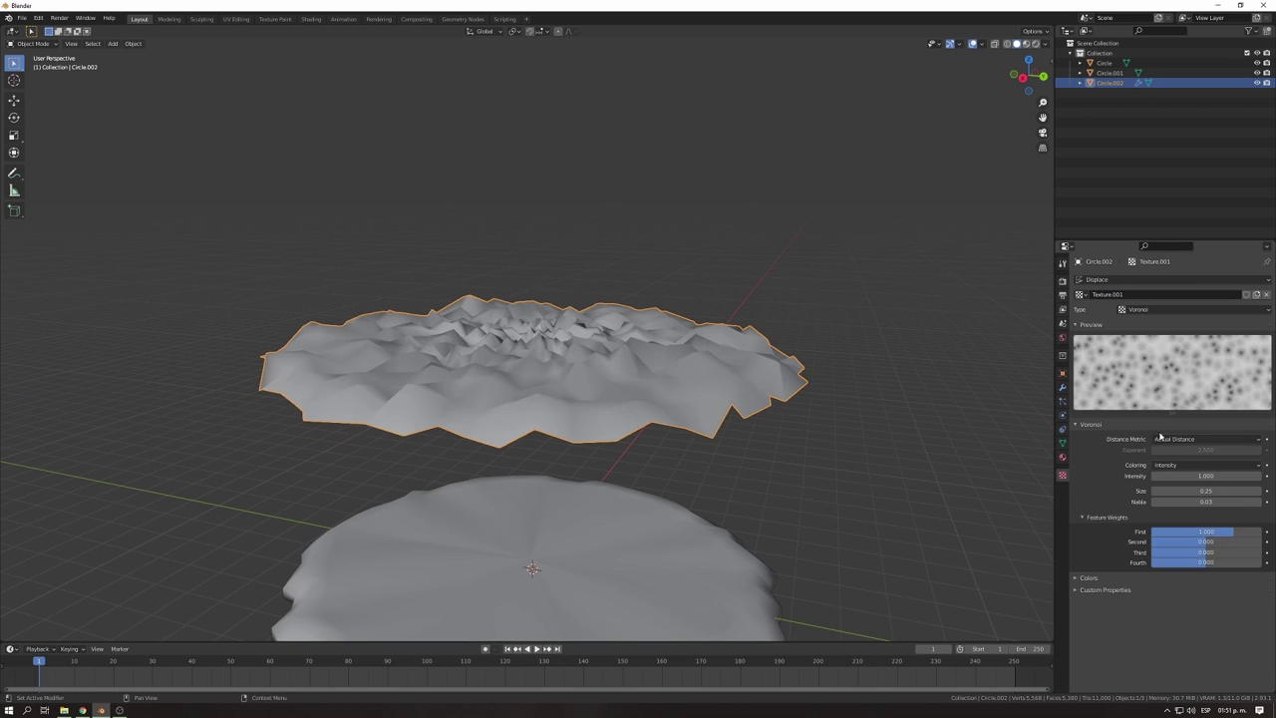
drag(1207, 491, 1227, 491)
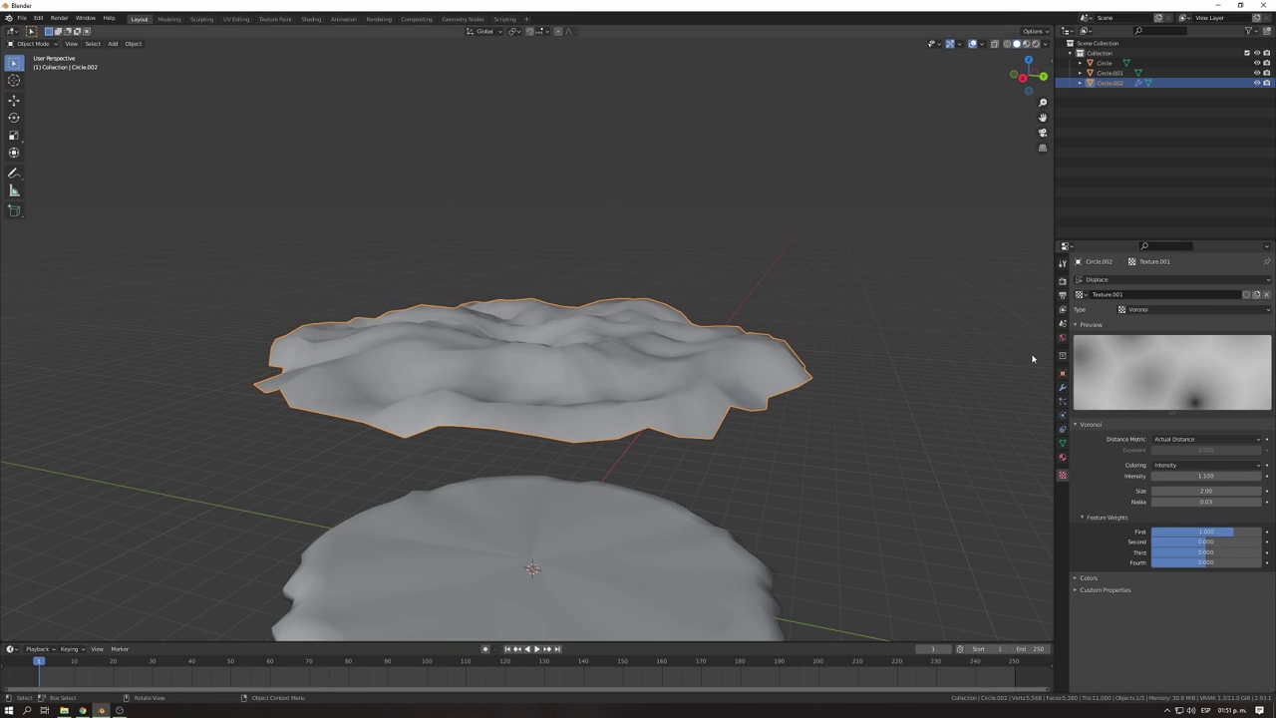
Set the displacement Midlevel to 0 and delete the Circle.001 rim object.
click(1063, 387)
mouse_move(1205, 369)
mouse_down()
mouse_move(1216, 370)
mouse_move(1157, 370)
mouse_move(1176, 359)
mouse_up()
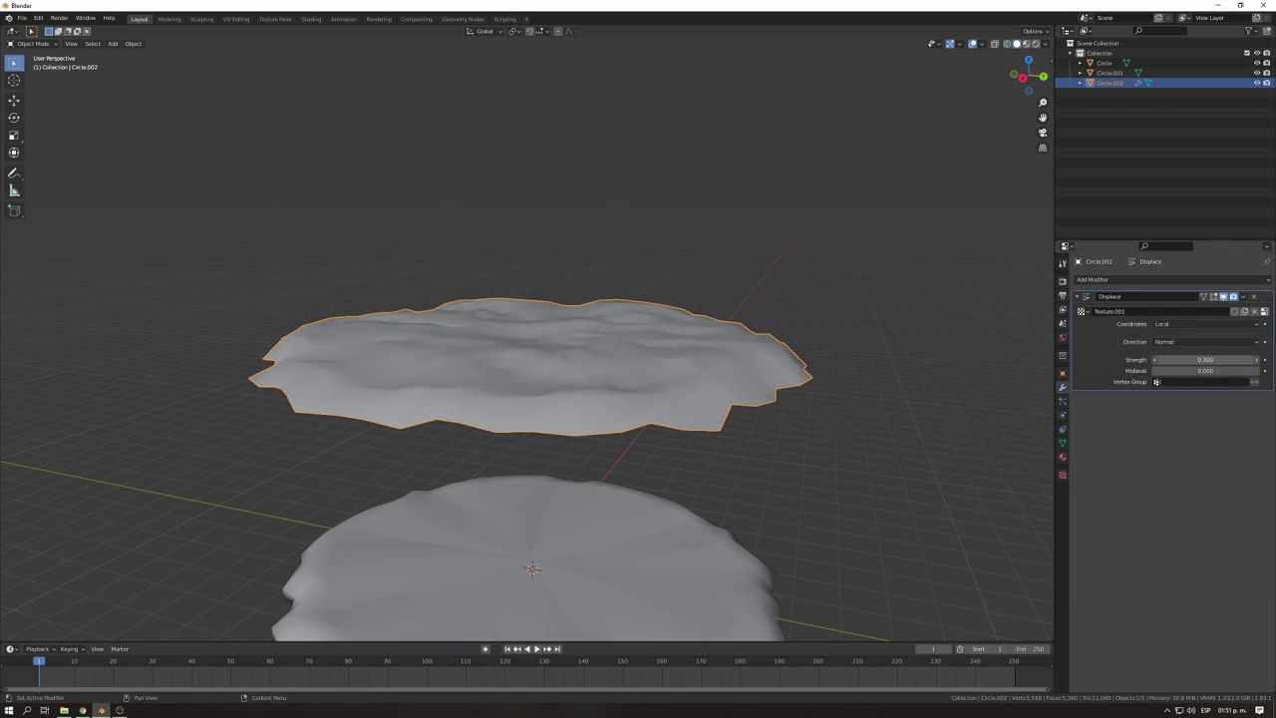
scroll(738, 399, up, 8)
scroll(738, 399, down, 5)
scroll(667, 369, up, 2)
scroll(624, 370, down, 3)
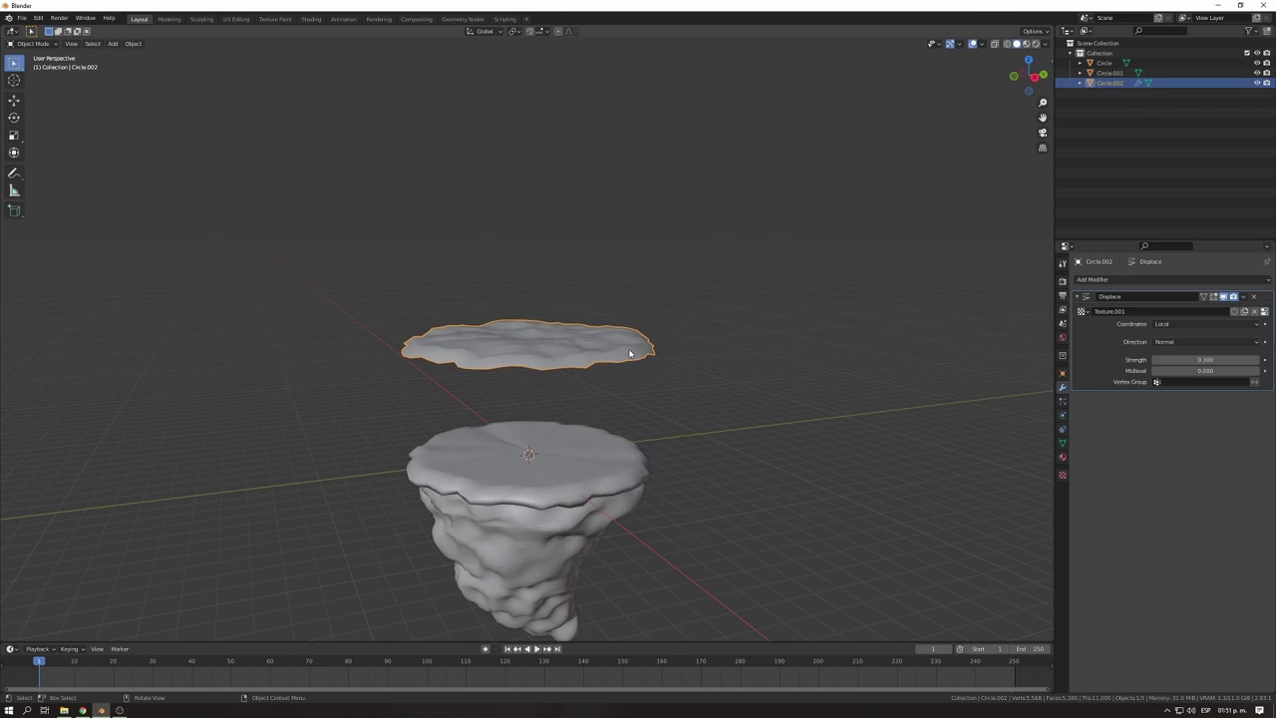
middle_drag(632, 348, 604, 409)
click(610, 428)
key(Delete)
click(618, 344)
Apply the Displace modifier and extrude the slab downward along its normals for thickness.
middle_drag(618, 345, 658, 320)
scroll(658, 329, up, 2)
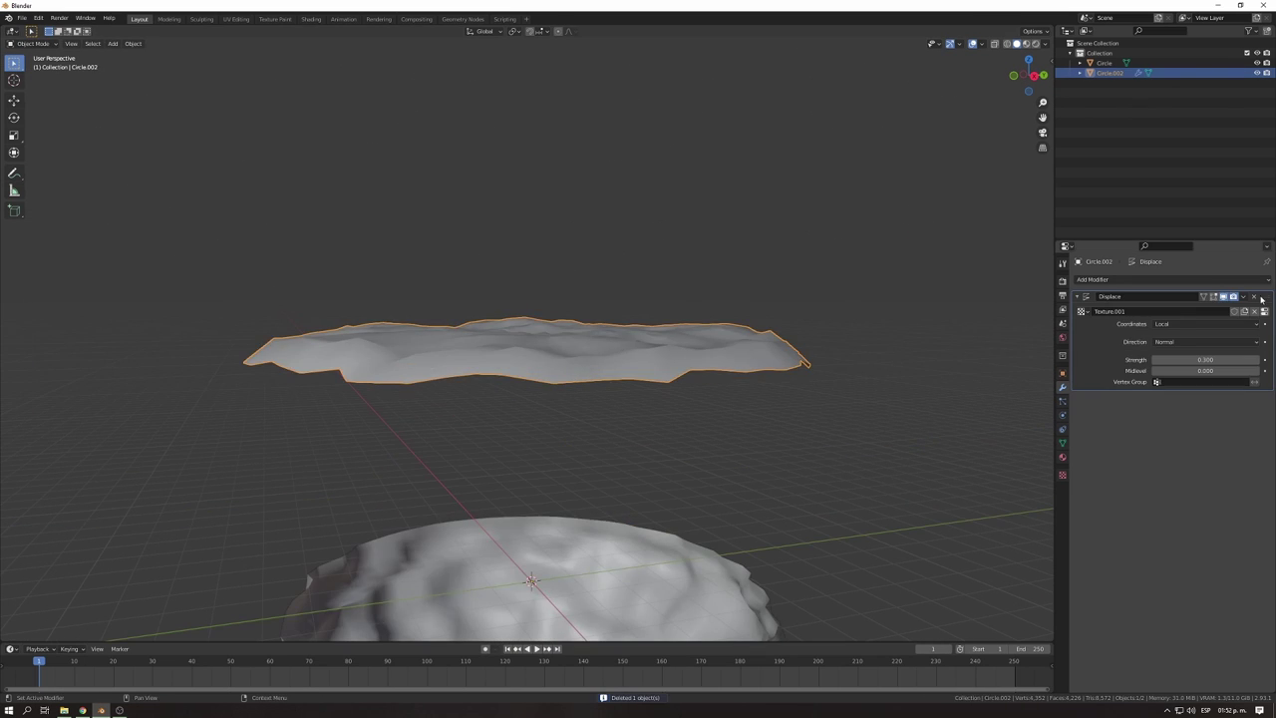
key(ctrl+a)
key(Tab)
scroll(684, 343, up, 1)
click(15, 232)
drag(529, 281, 533, 286)
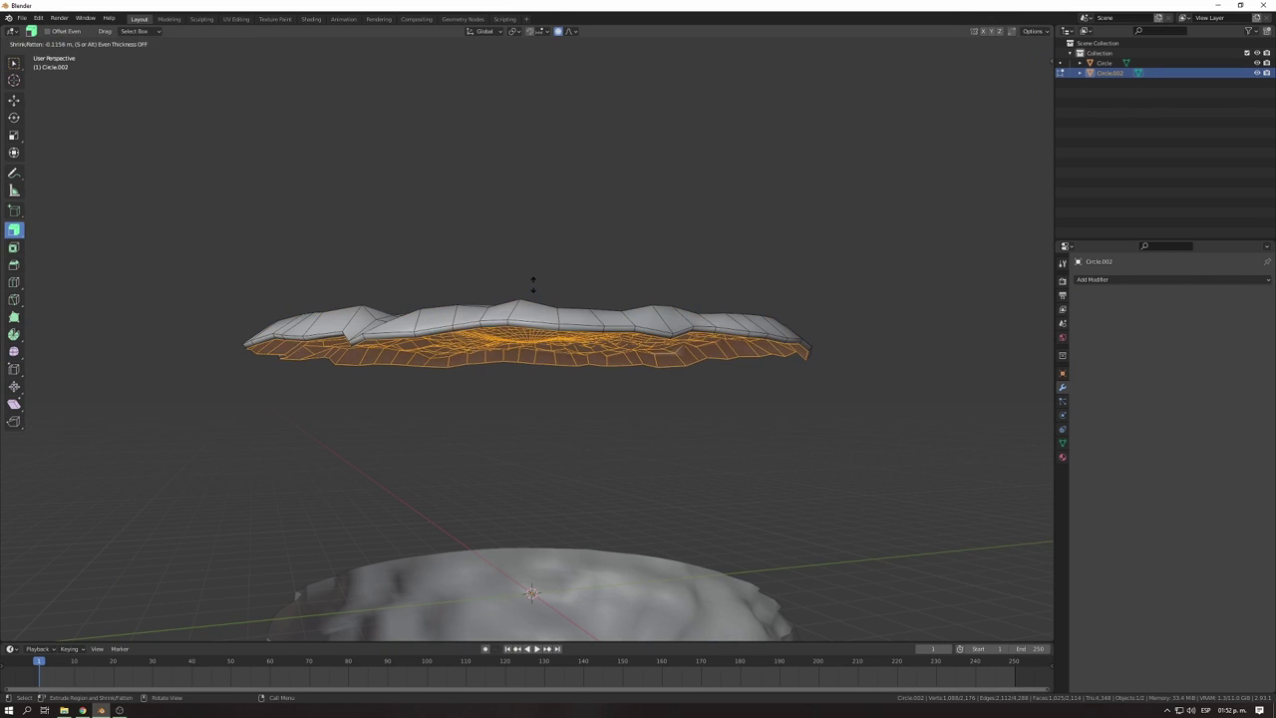
Back in Object Mode, lower the slab vertically until it rests on the rocky base.
key(Tab)
scroll(718, 322, down, 3)
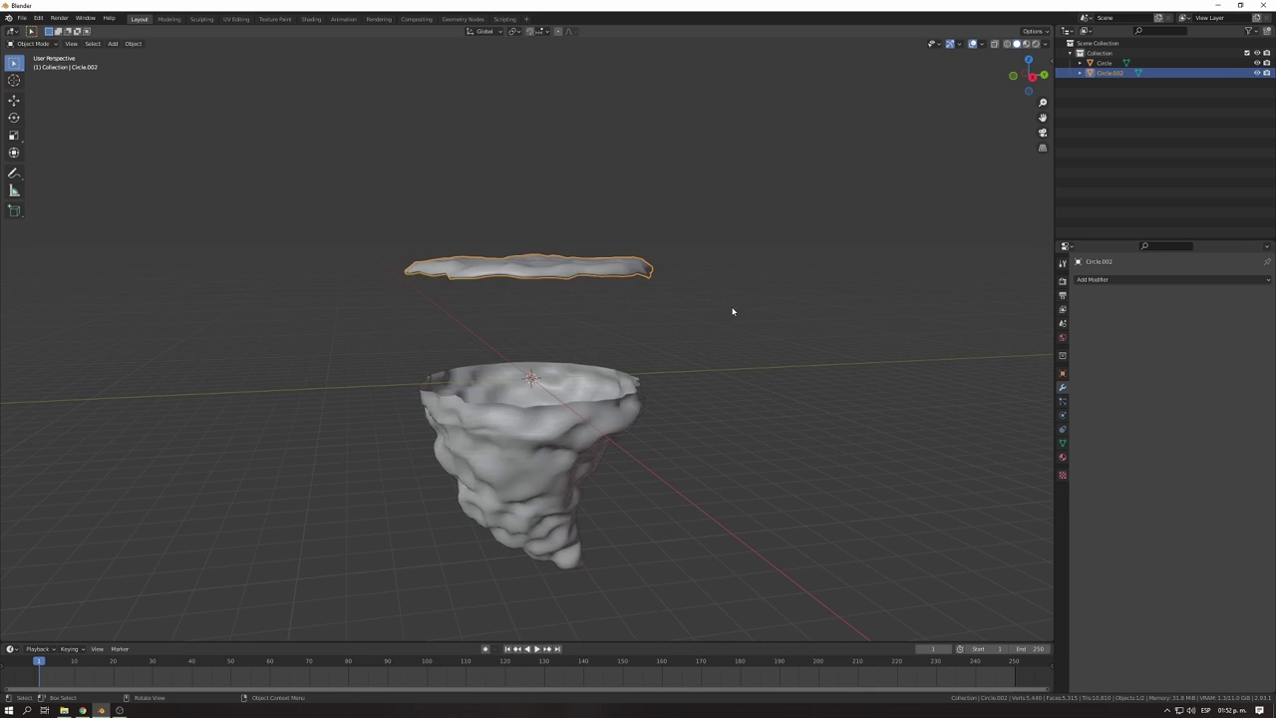
key(g)
key(z)
click(722, 378)
scroll(722, 378, up, 5)
key(g)
key(z)
click(769, 399)
scroll(769, 400, down, 4)
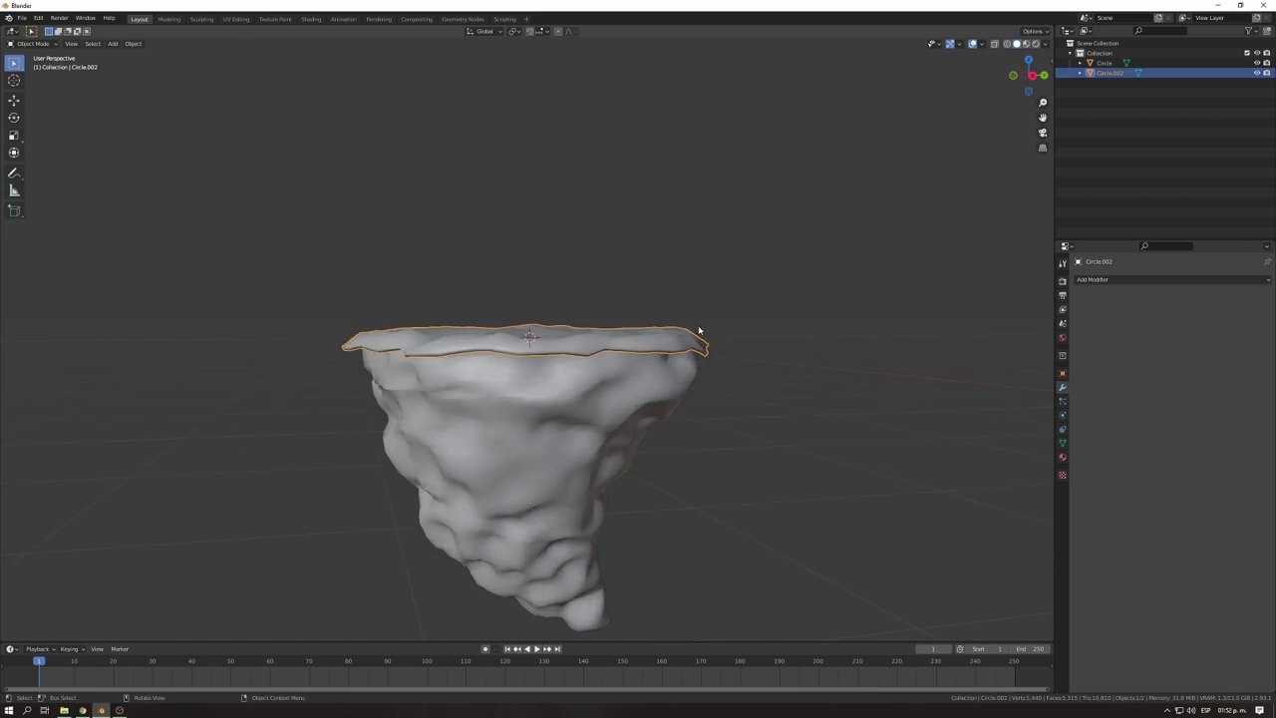
middle_drag(769, 400, 714, 322)
scroll(714, 321, up, 4)
click(21, 18)
Save as Sample_Tree_Scene.blend, then link Grass_11 from Grass_PKG_01.blend's Object folder.
click(45, 90)
text(Sample_Tree_Scene)
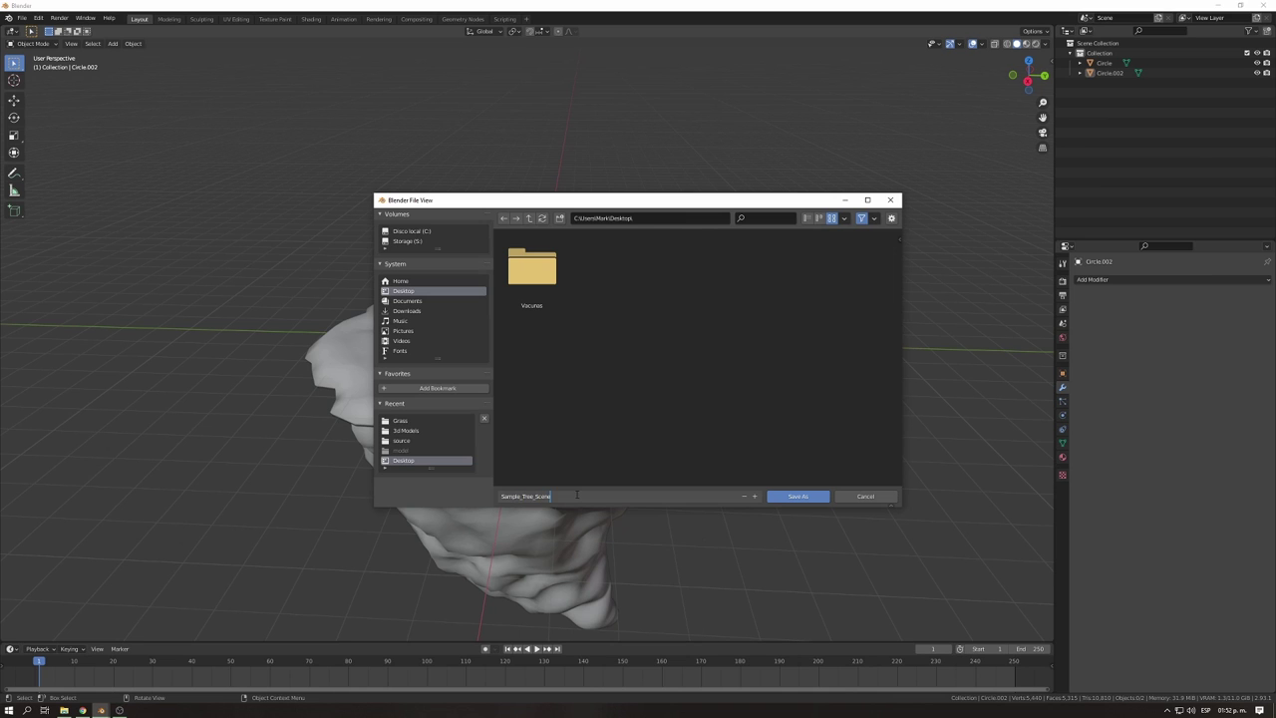
key(Return)
click(21, 18)
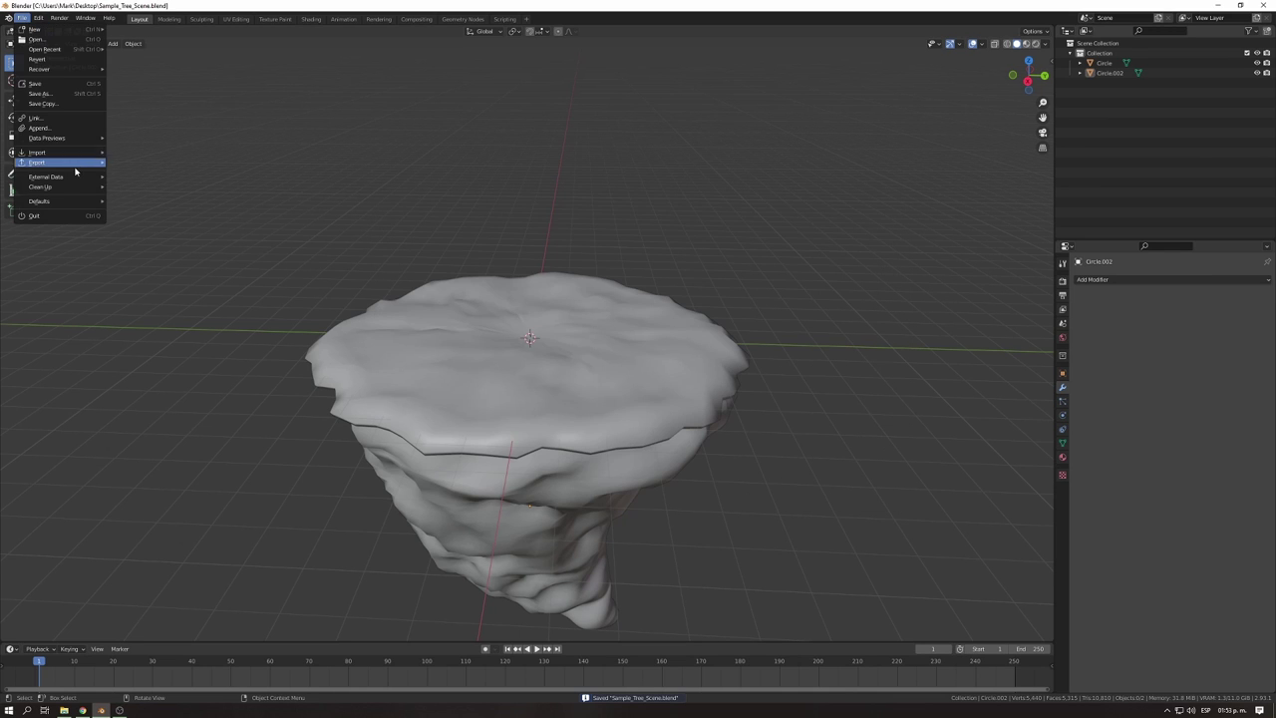
click(35, 118)
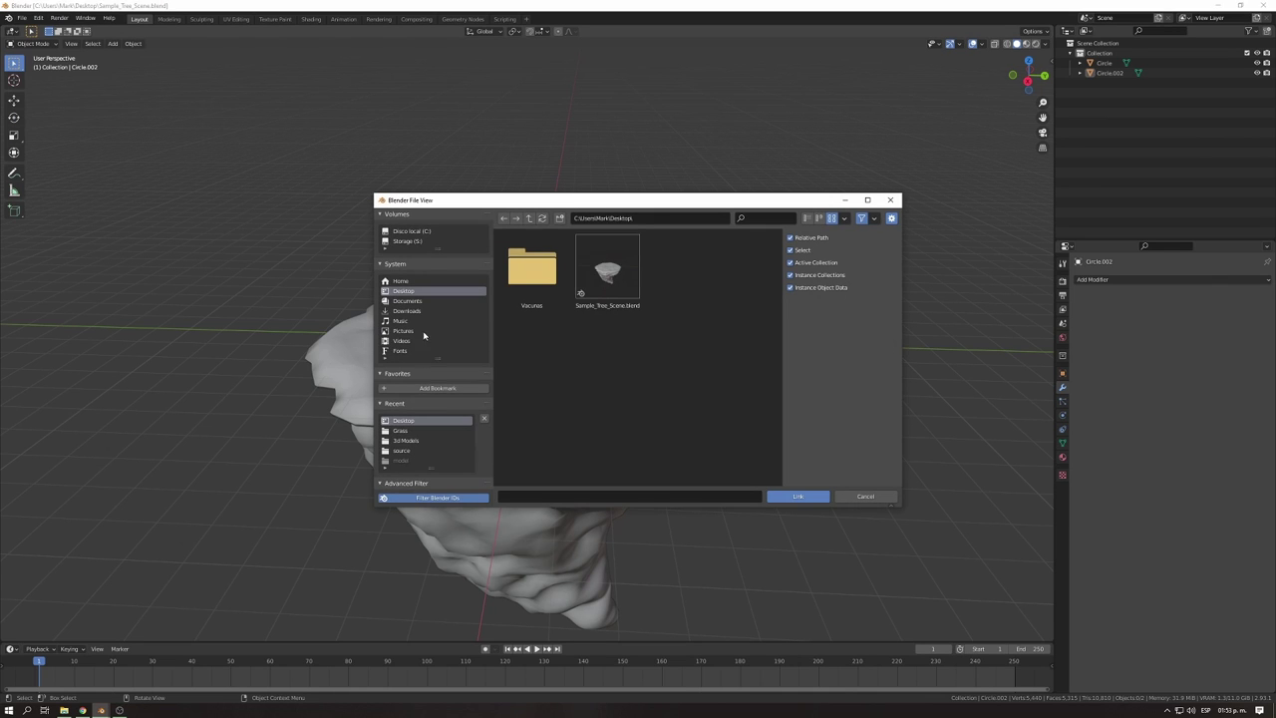
click(400, 430)
double_click(672, 370)
double_click(735, 353)
scroll(674, 339, down, 2)
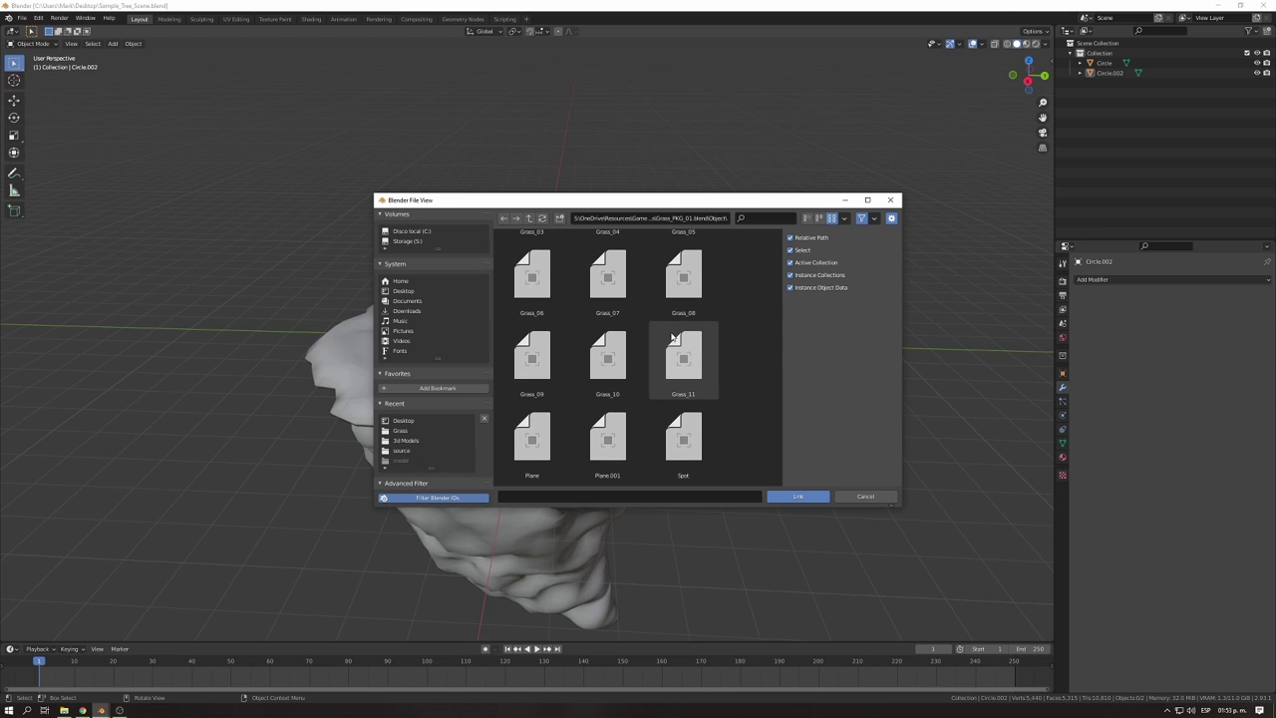
double_click(683, 357)
Select the Circle.002 slab and enter Edit Mode, viewing its top from above.
scroll(619, 392, up, 5)
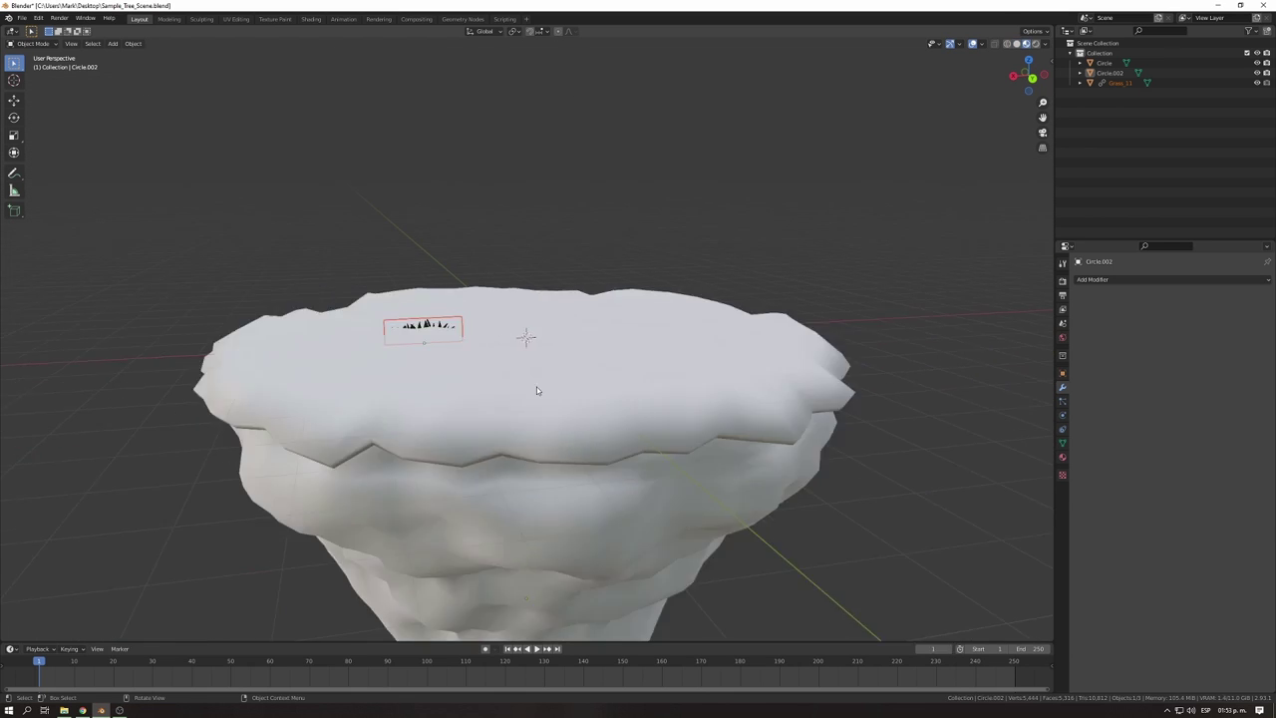
scroll(570, 339, down, 5)
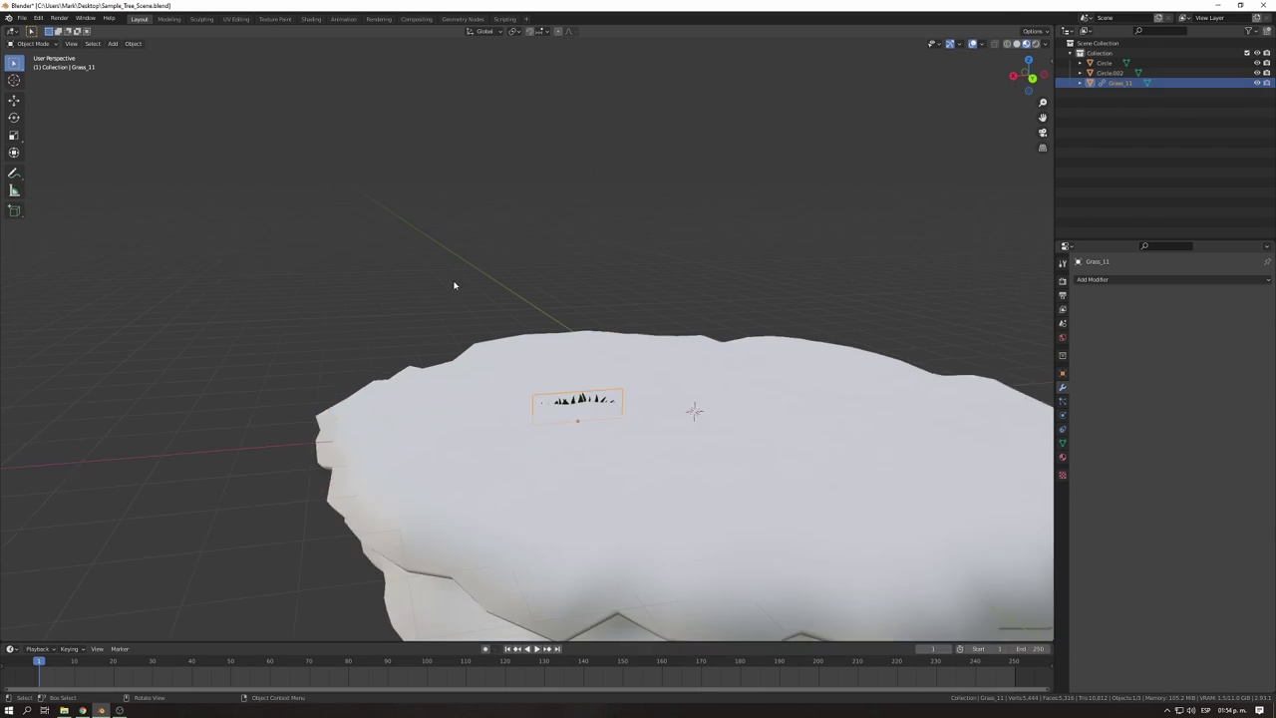
click(623, 365)
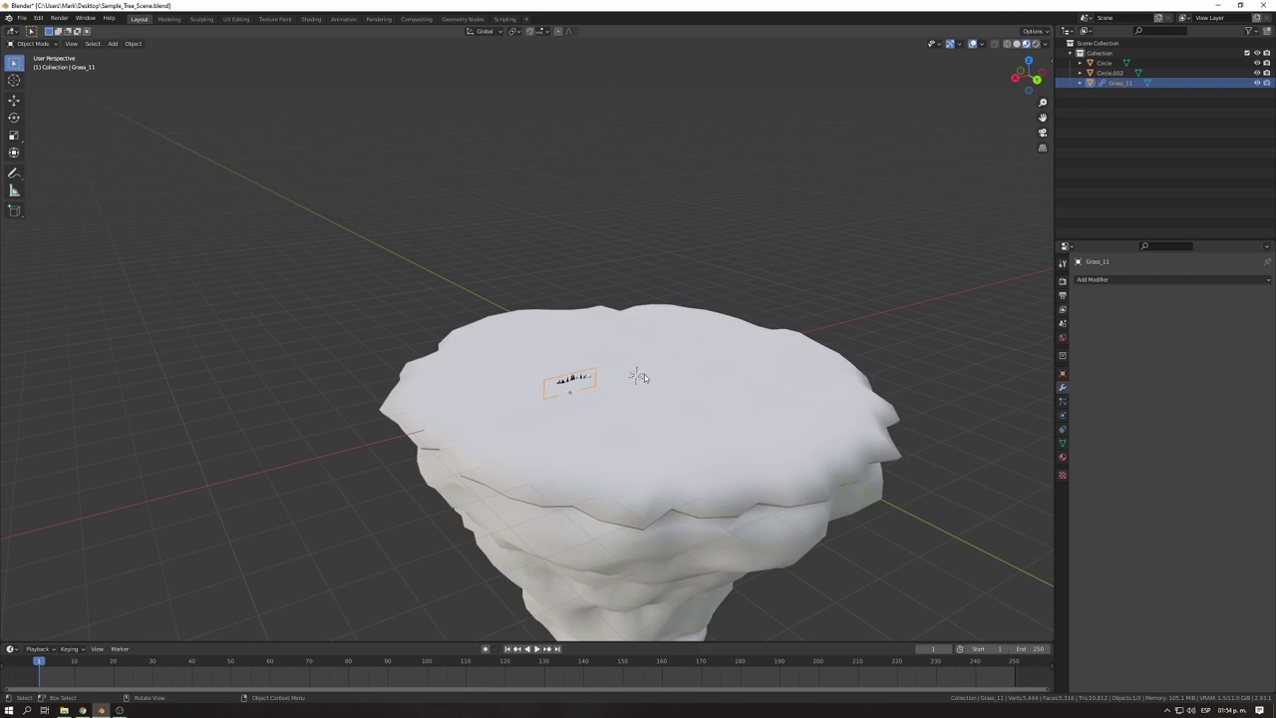
key(Tab)
middle_drag(645, 374, 686, 483)
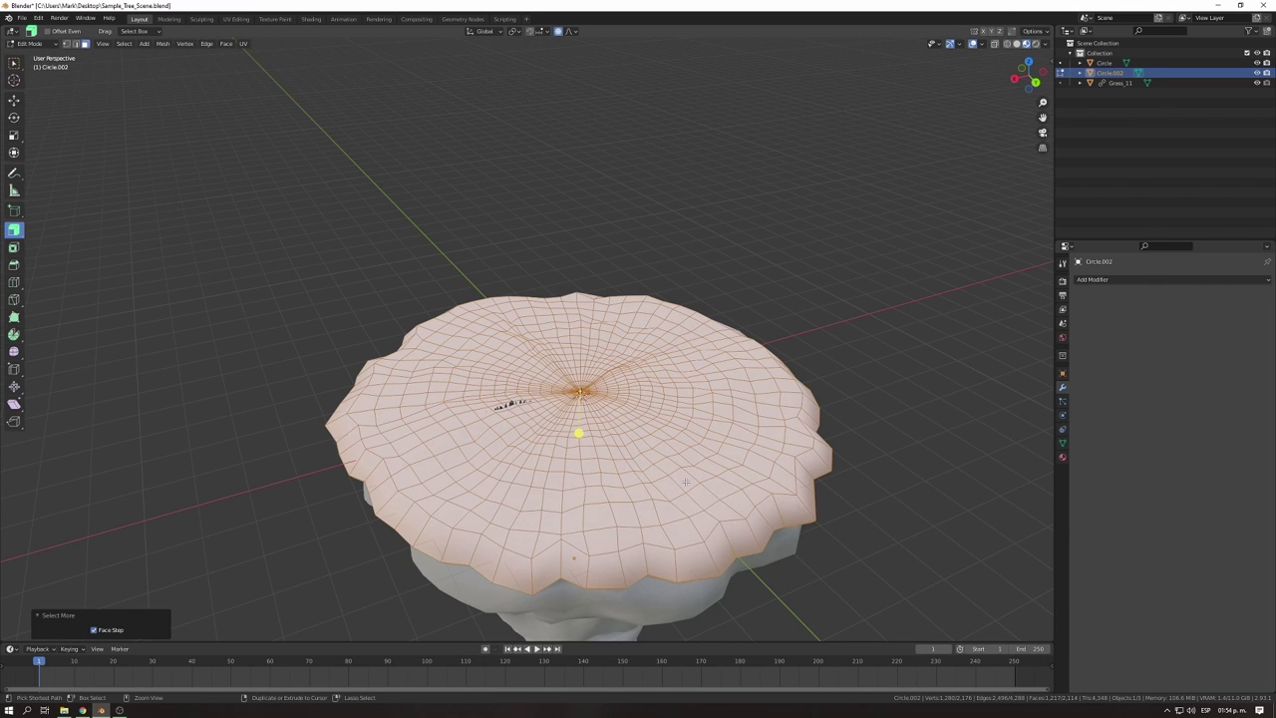
Create a 'Surface' vertex group for the slab's top and add a Hair particle system.
click(1062, 443)
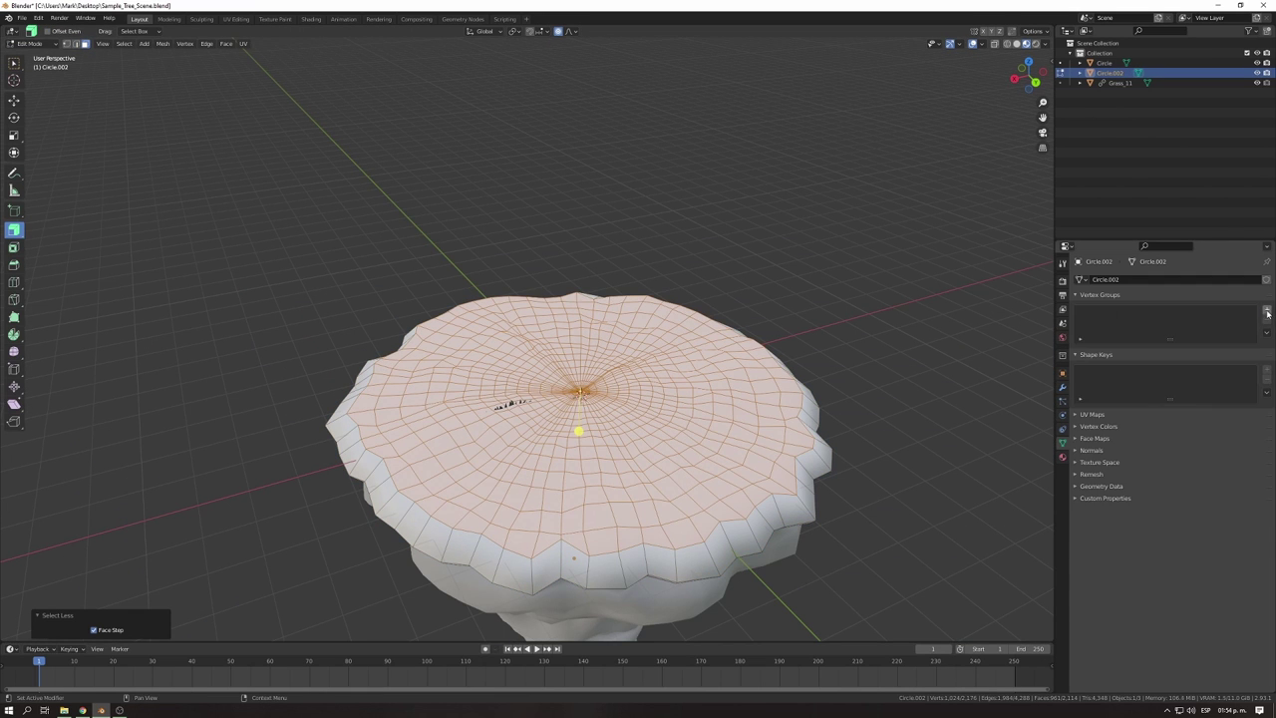
double_click(1118, 313)
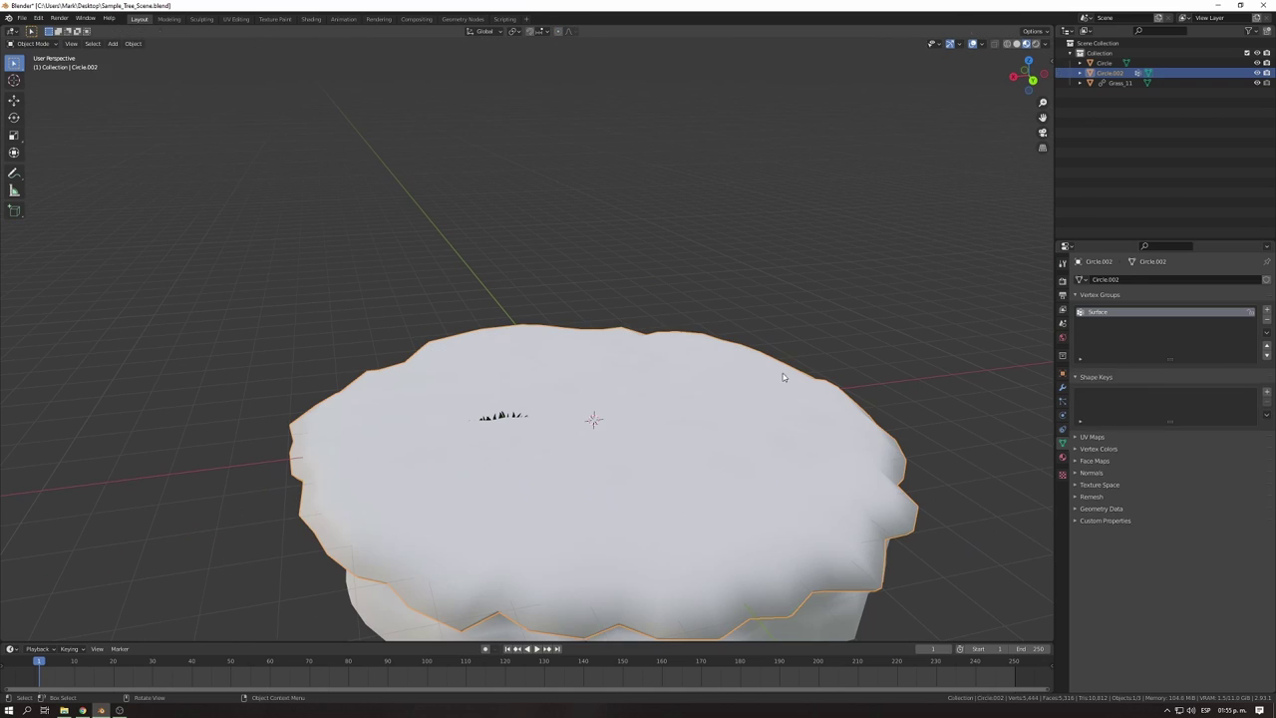
click(1062, 387)
click(1126, 279)
click(1224, 377)
click(1062, 401)
click(1222, 334)
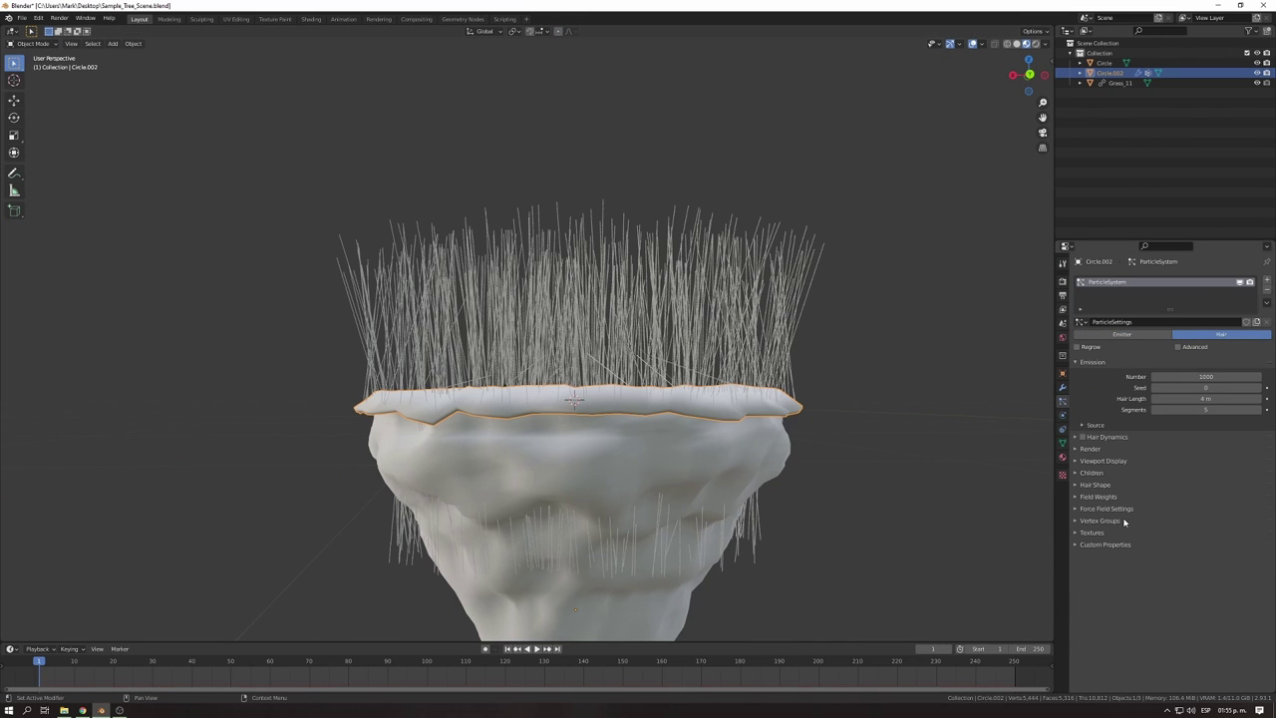
Render the hair particles as Grass_11 object instances at scale 1.000.
click(1090, 449)
click(1206, 464)
click(1177, 488)
click(1257, 536)
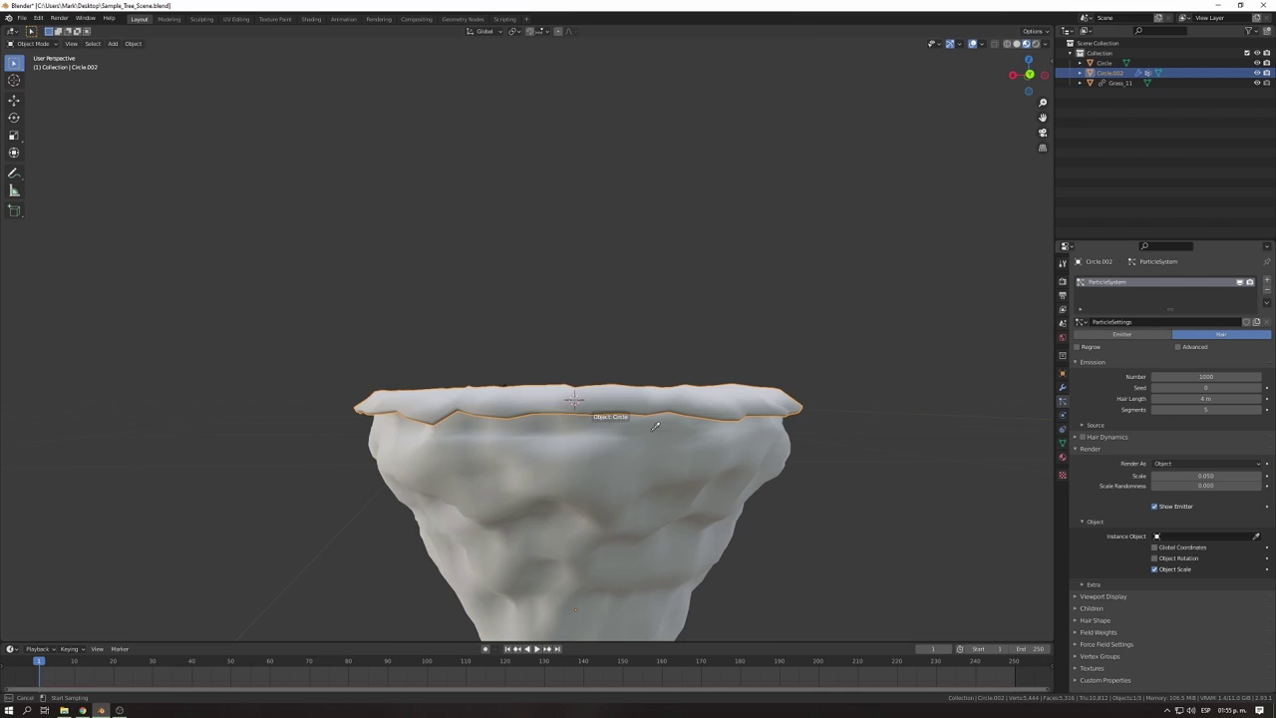
click(655, 427)
middle_drag(483, 449, 877, 441)
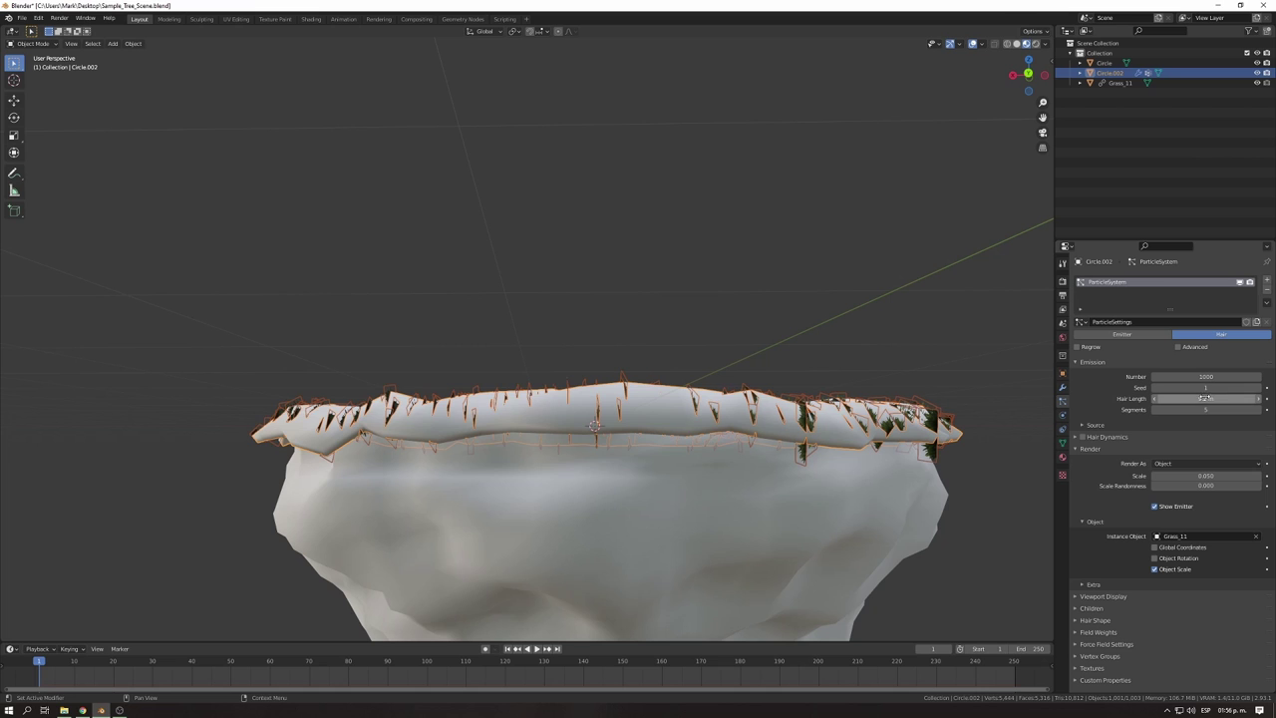
key(BackSpace)
Set hair length 0.5 m and enable Global Z rotation with phase 1, random phase 2.
key(Return)
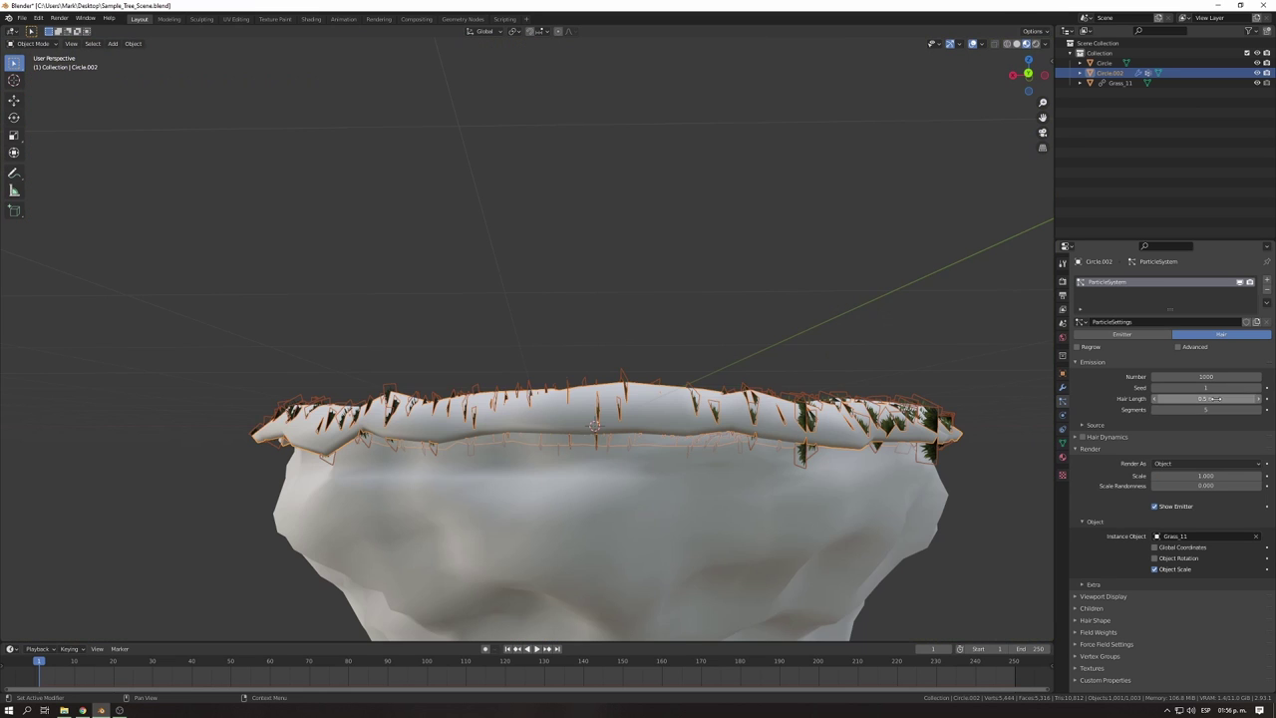
click(1154, 557)
click(1154, 558)
click(1155, 546)
click(1155, 547)
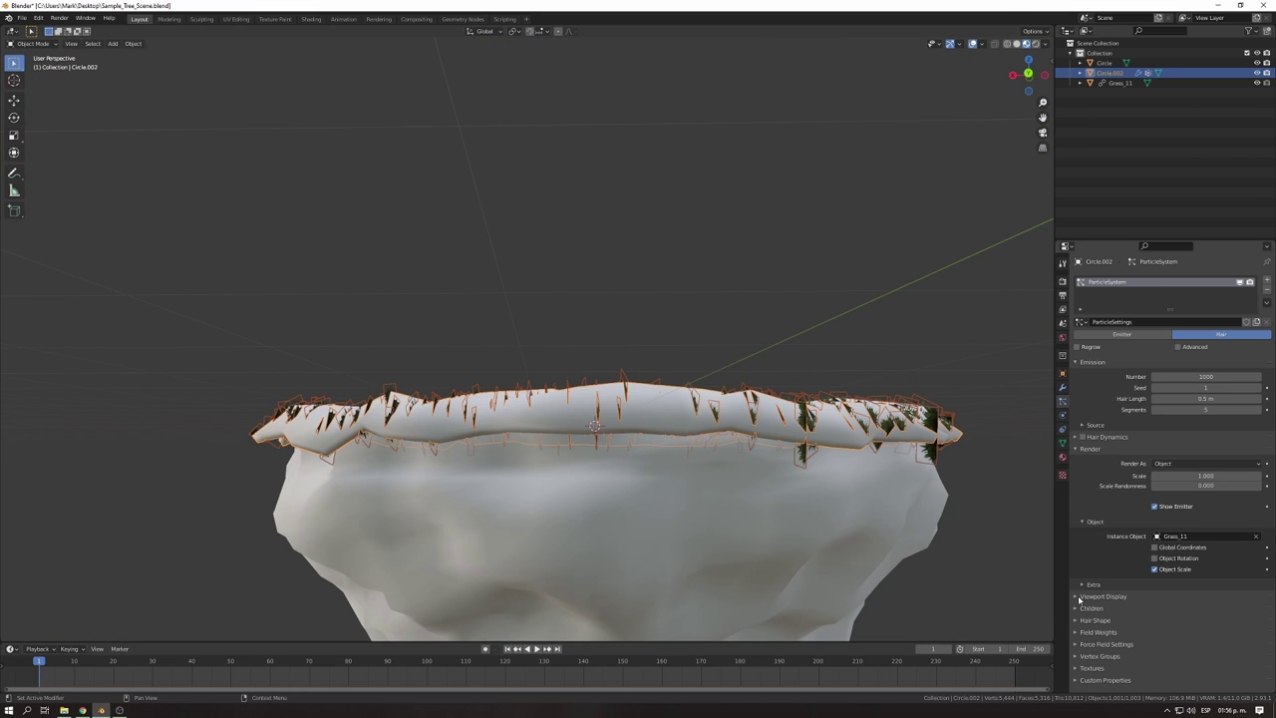
click(1177, 346)
click(1097, 461)
click(1083, 461)
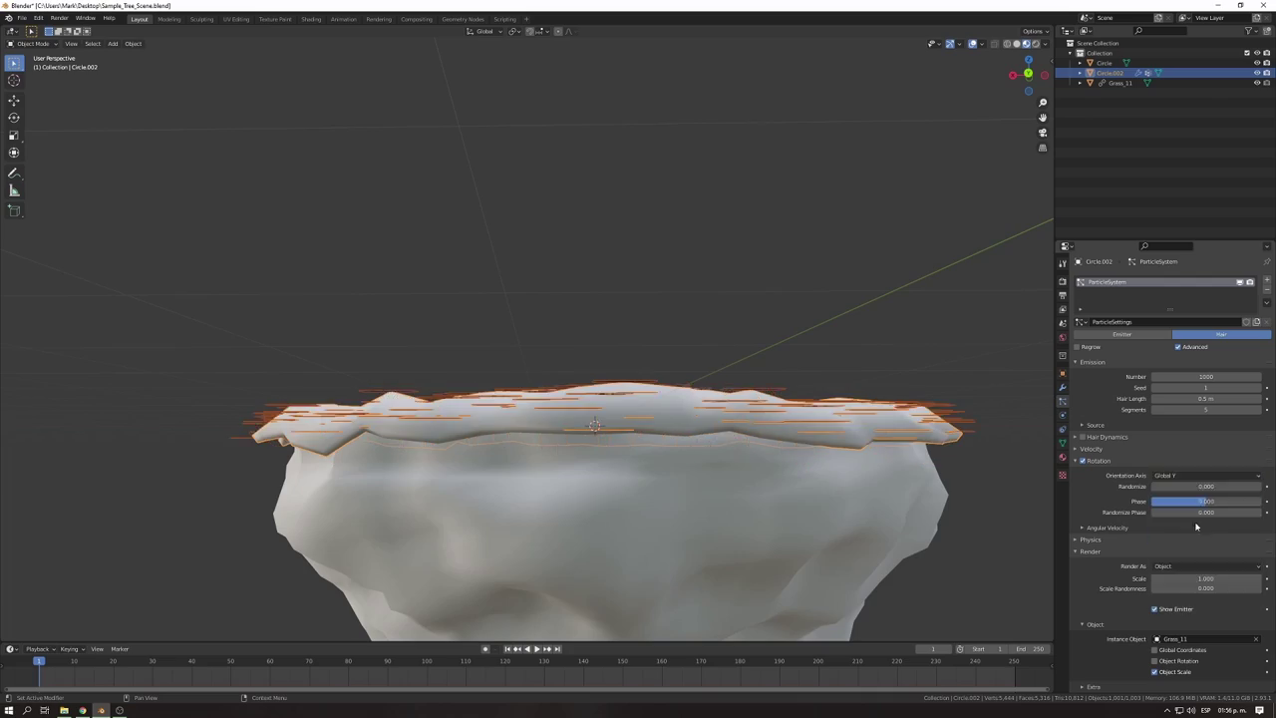
mouse_move(942, 389)
middle_down()
mouse_move(951, 461)
mouse_move(925, 431)
mouse_move(898, 439)
middle_up()
click(837, 449)
Keep the grass particles emitting from faces in the emission settings.
click(1083, 424)
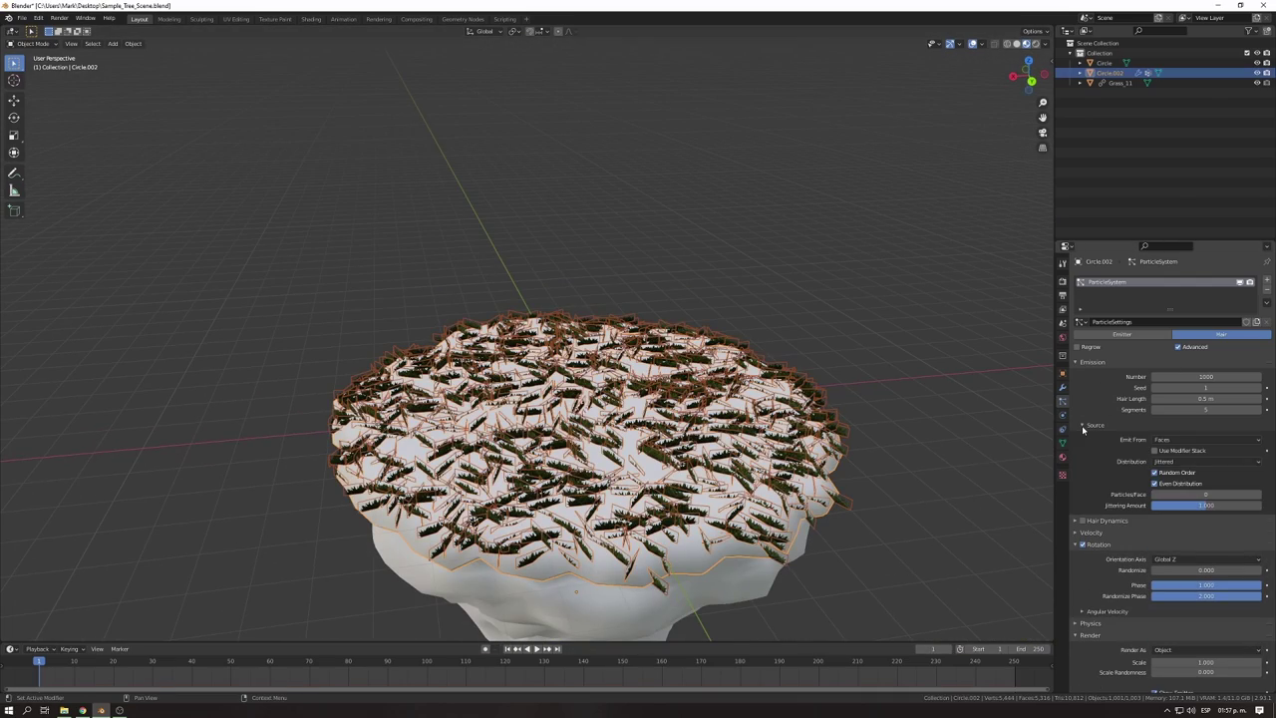
click(1162, 462)
scroll(1146, 489, down, 3)
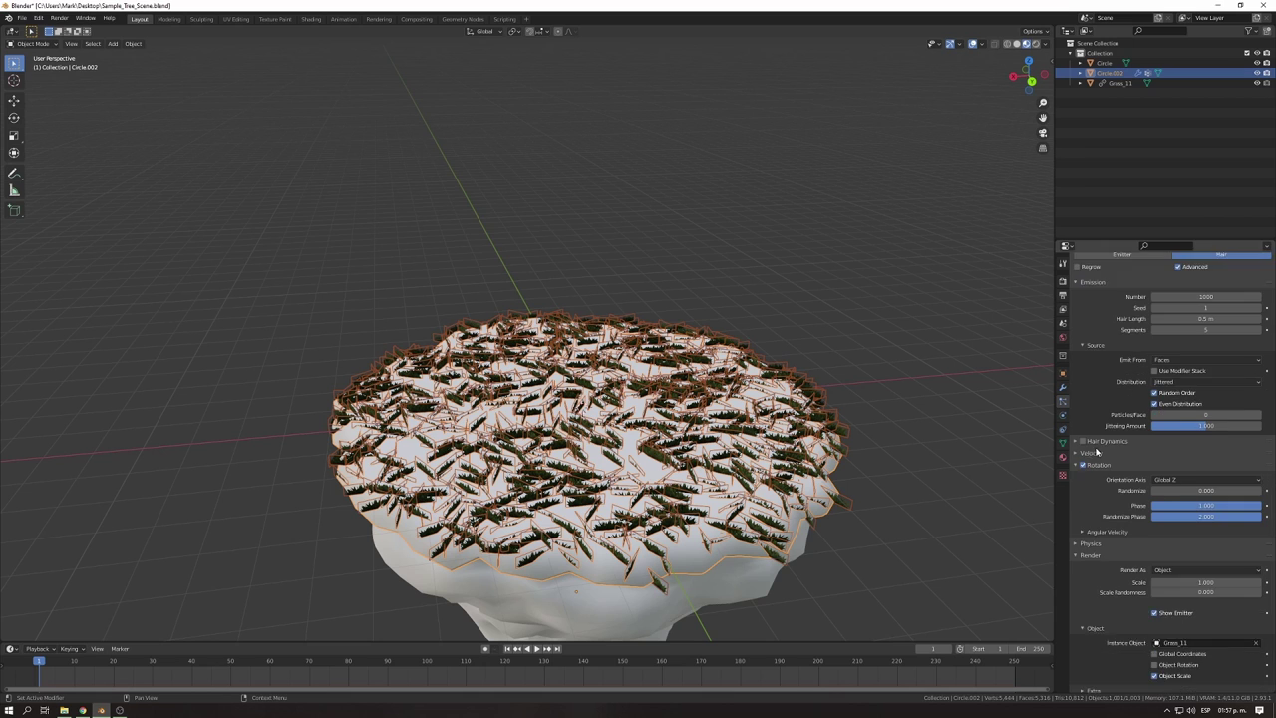
scroll(1140, 511, up, 4)
scroll(1072, 426, down, 5)
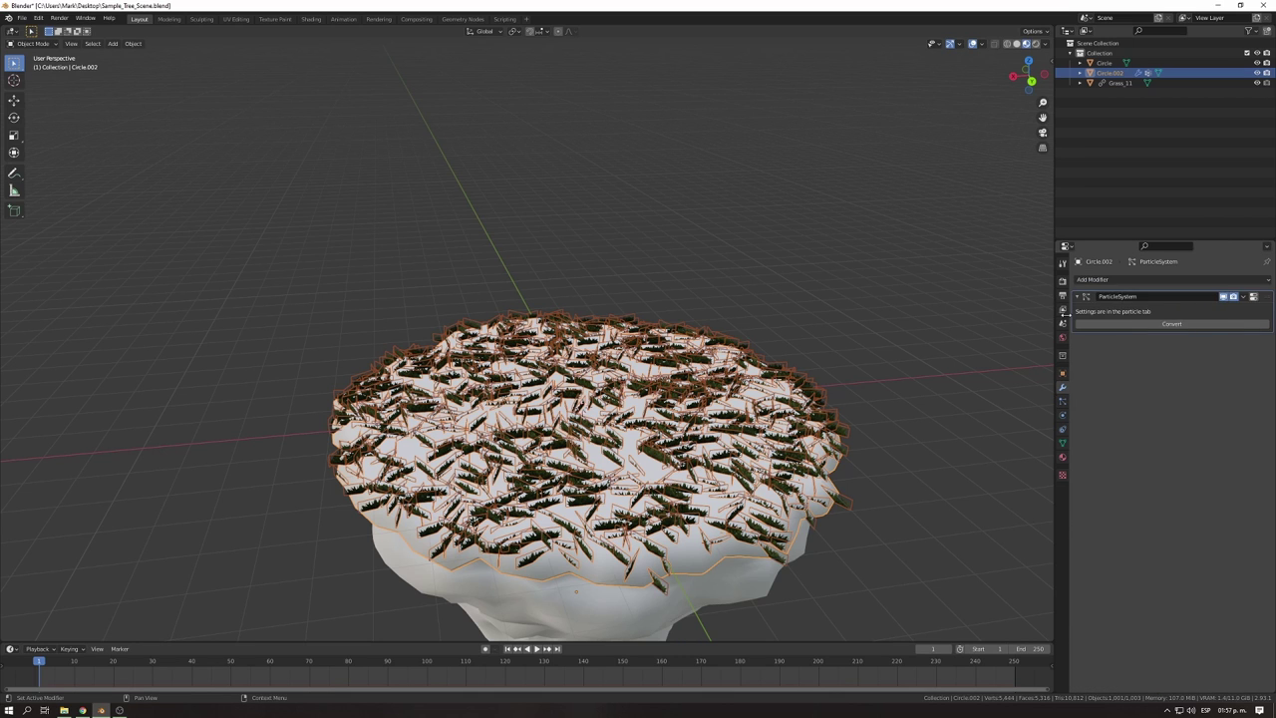
scroll(1100, 379, up, 5)
click(1095, 425)
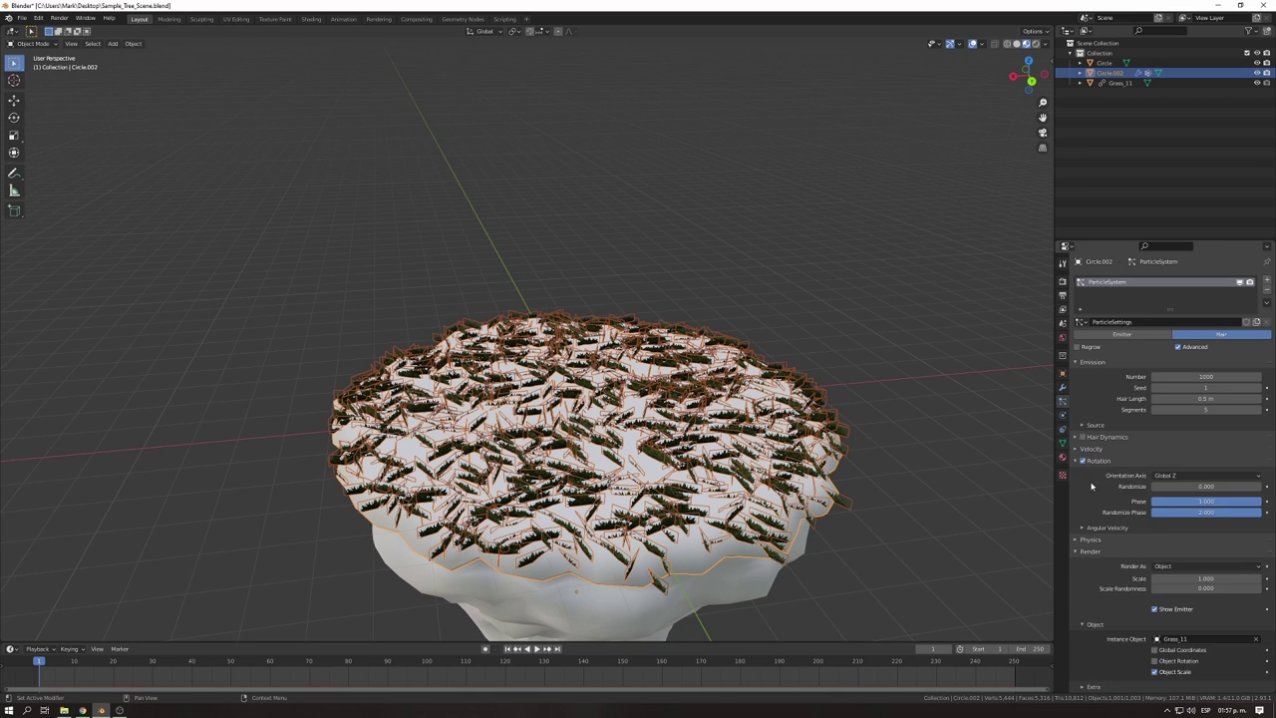
Drive hair density with the Surface vertex group, leave length unassigned, and enter Edit Mode.
click(1102, 623)
middle_drag(1103, 623, 1093, 566)
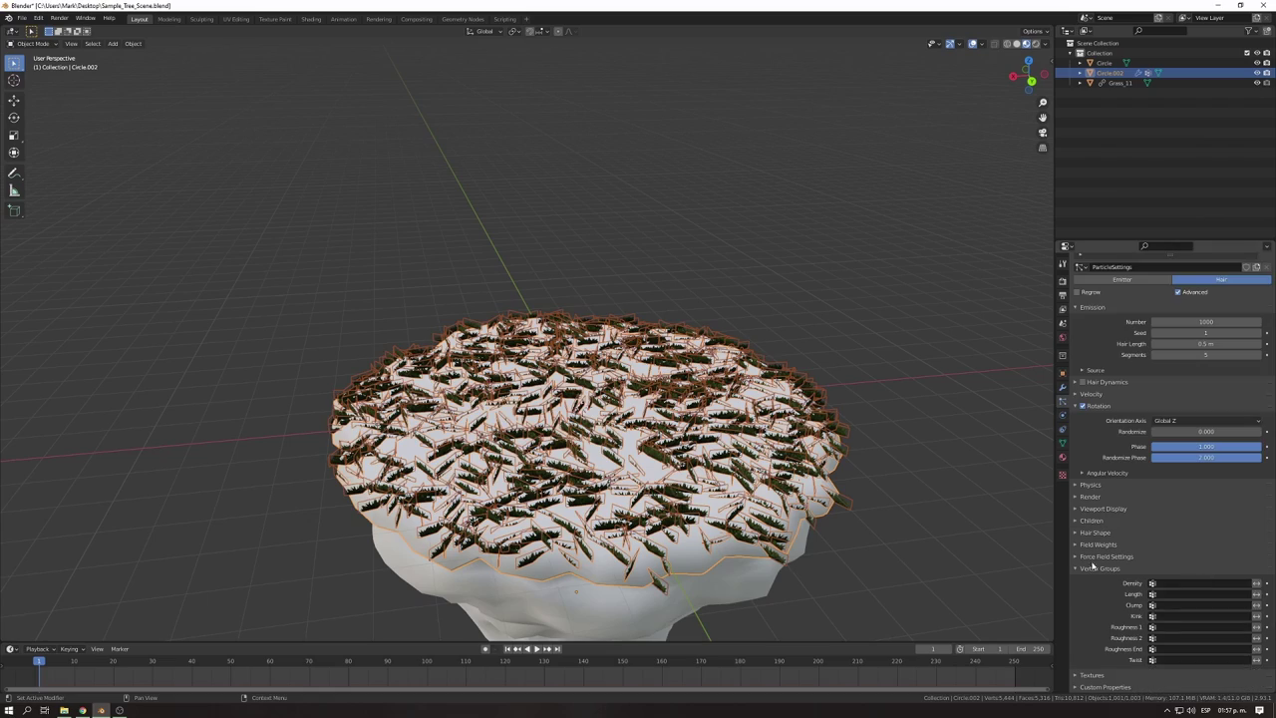
click(1157, 598)
click(1197, 594)
click(1161, 583)
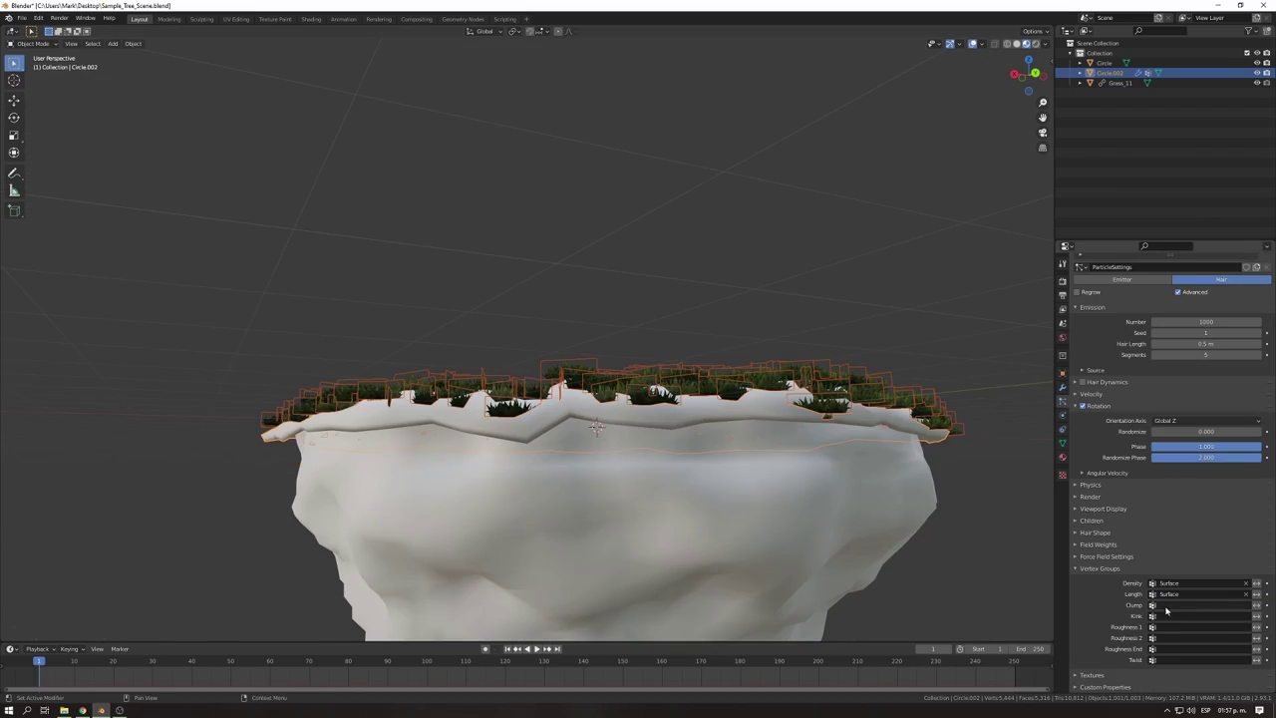
click(1246, 595)
middle_drag(877, 350, 435, 449)
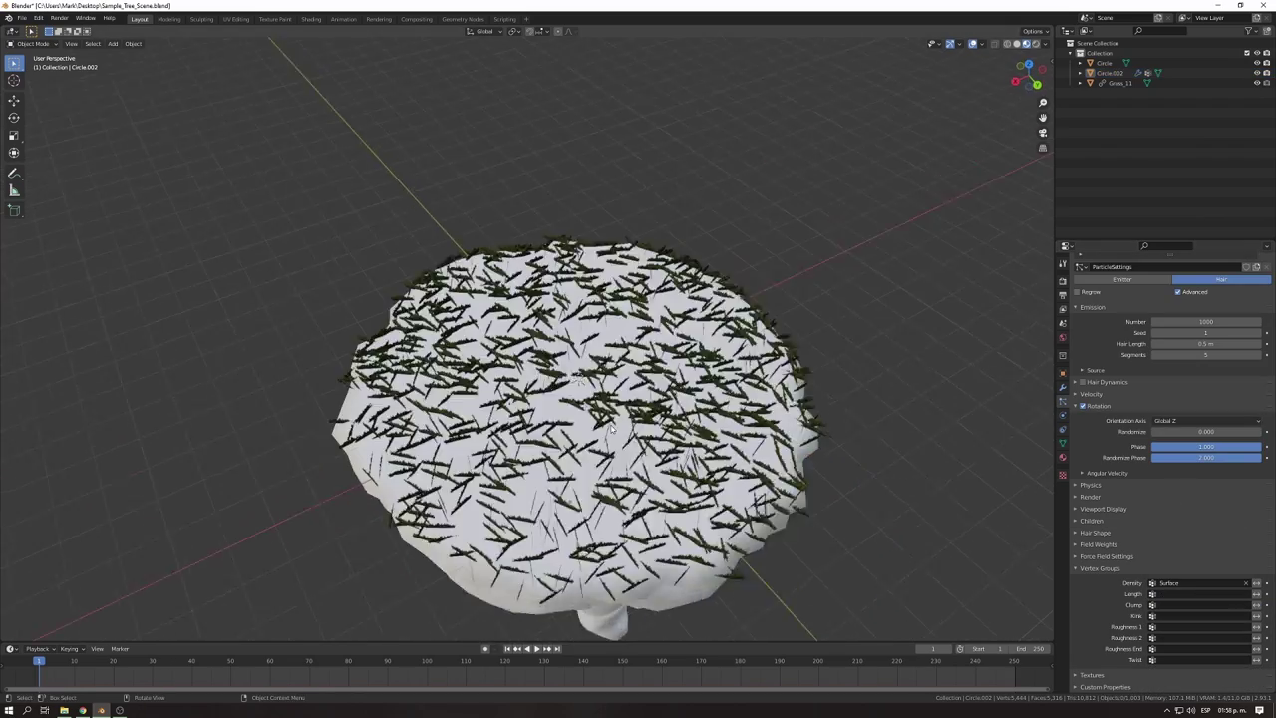
key(Tab)
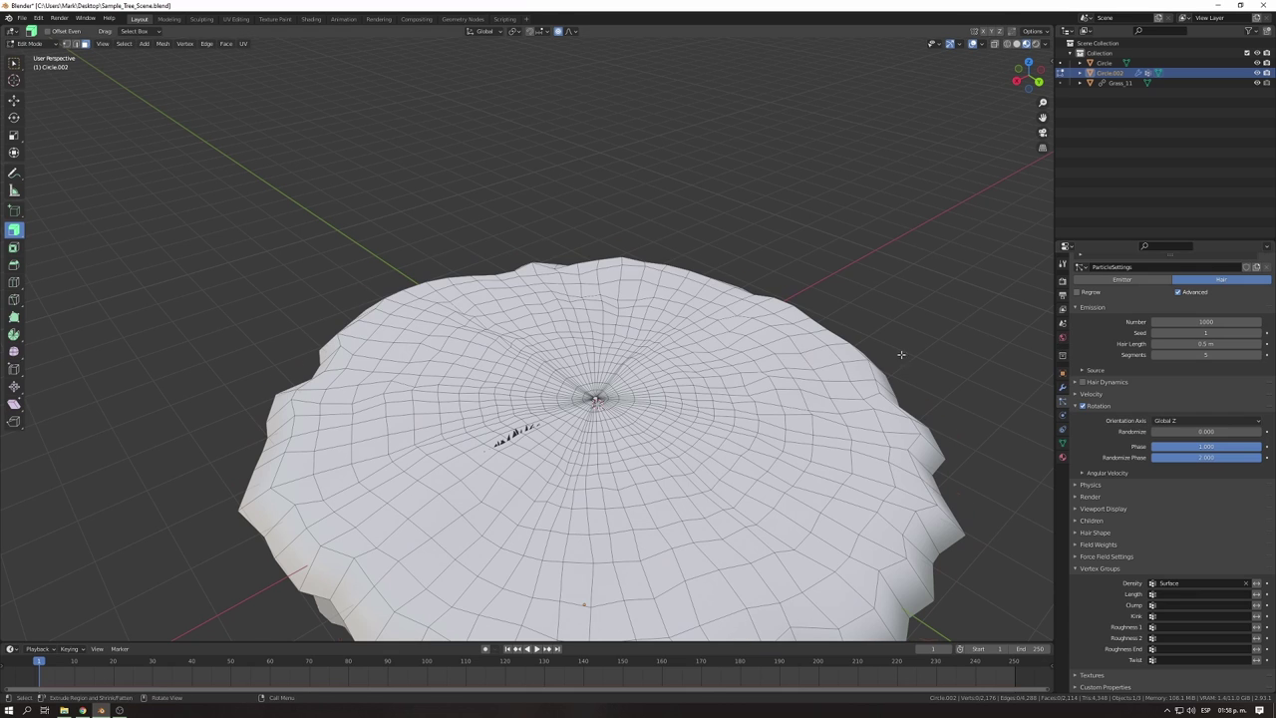
Select the Surface vertex group, shrink it by two rings, then shade the island smooth.
click(761, 401)
click(1062, 443)
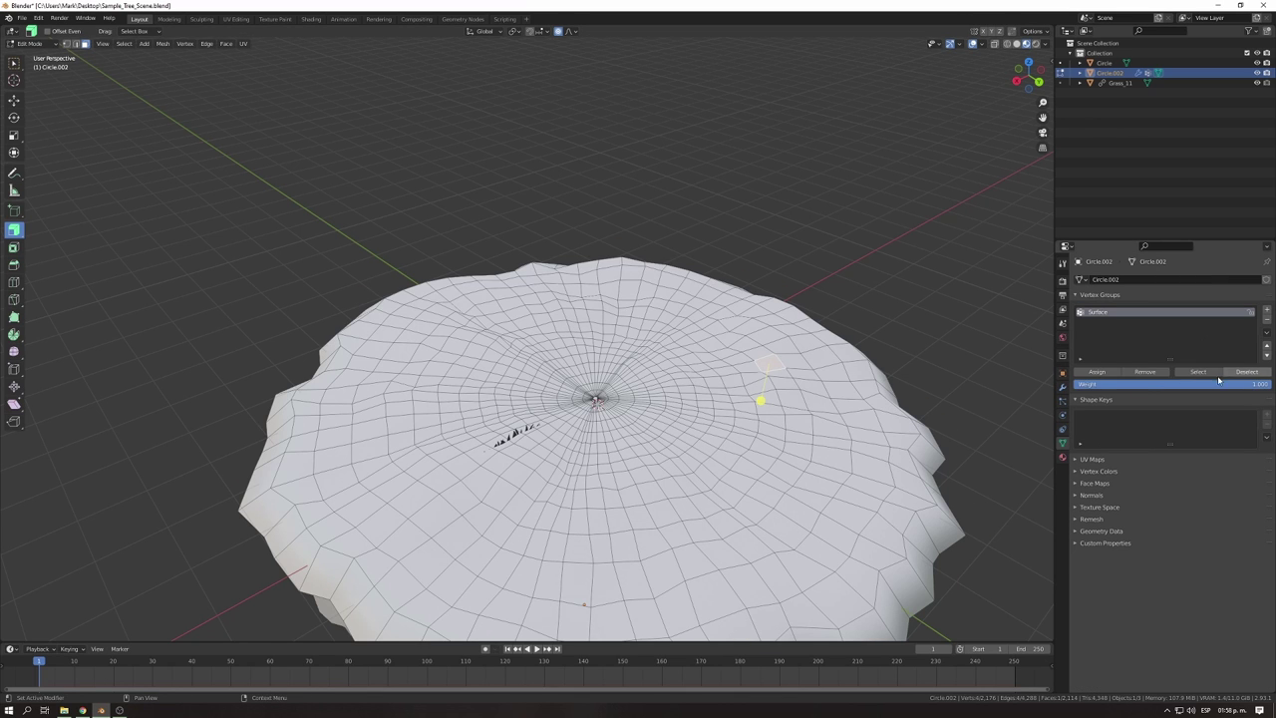
click(1205, 372)
scroll(760, 349, down, 3)
middle_drag(658, 389, 638, 395)
key(ctrl+KP_Subtract)
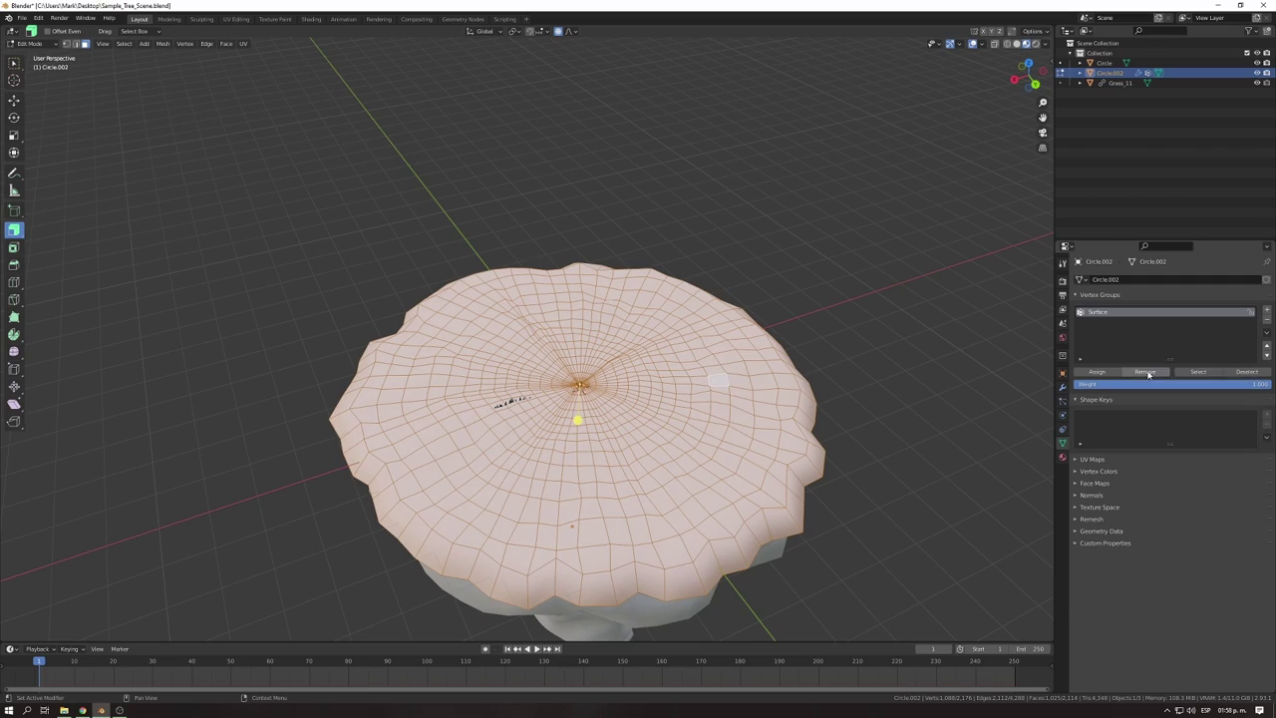
middle_drag(955, 382, 938, 399)
key(ctrl+KP_Subtract)
middle_drag(1224, 373, 761, 422)
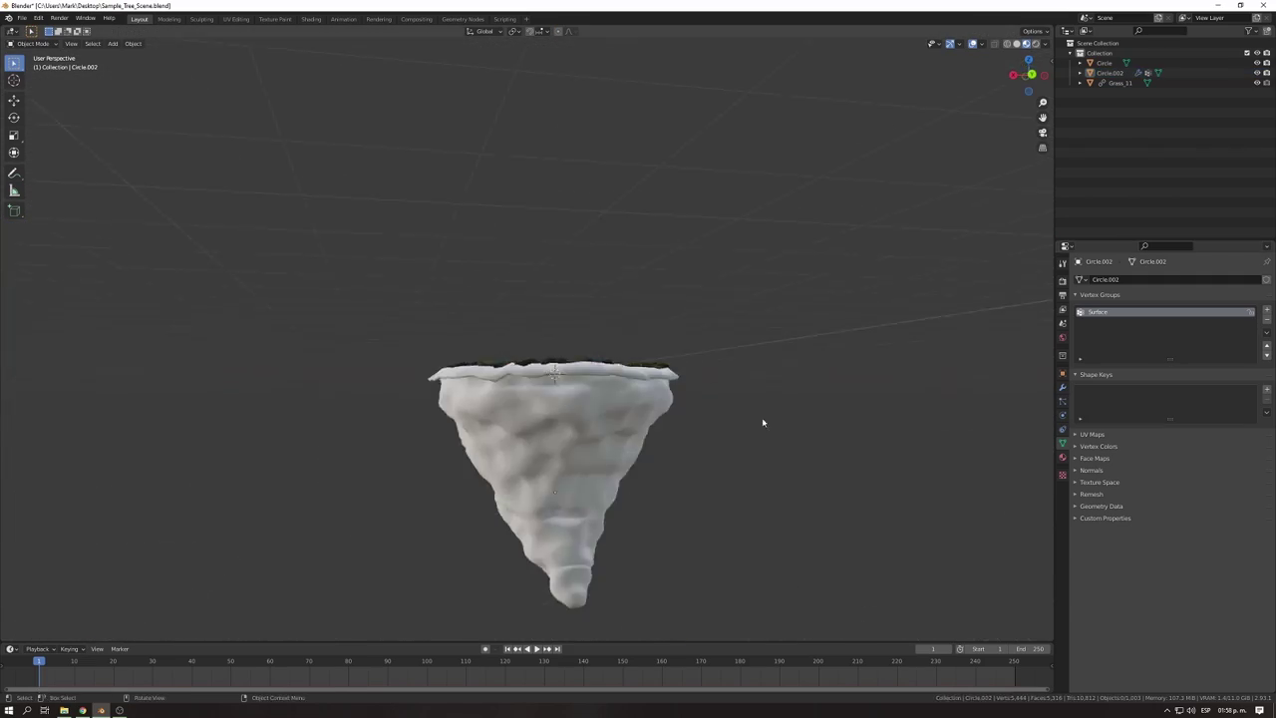
scroll(761, 422, up, 3)
key(Tab)
right_click(728, 375)
click(728, 376)
Raise the grass scale randomness and lengthen the grass hair to 1 m.
middle_drag(728, 375, 797, 419)
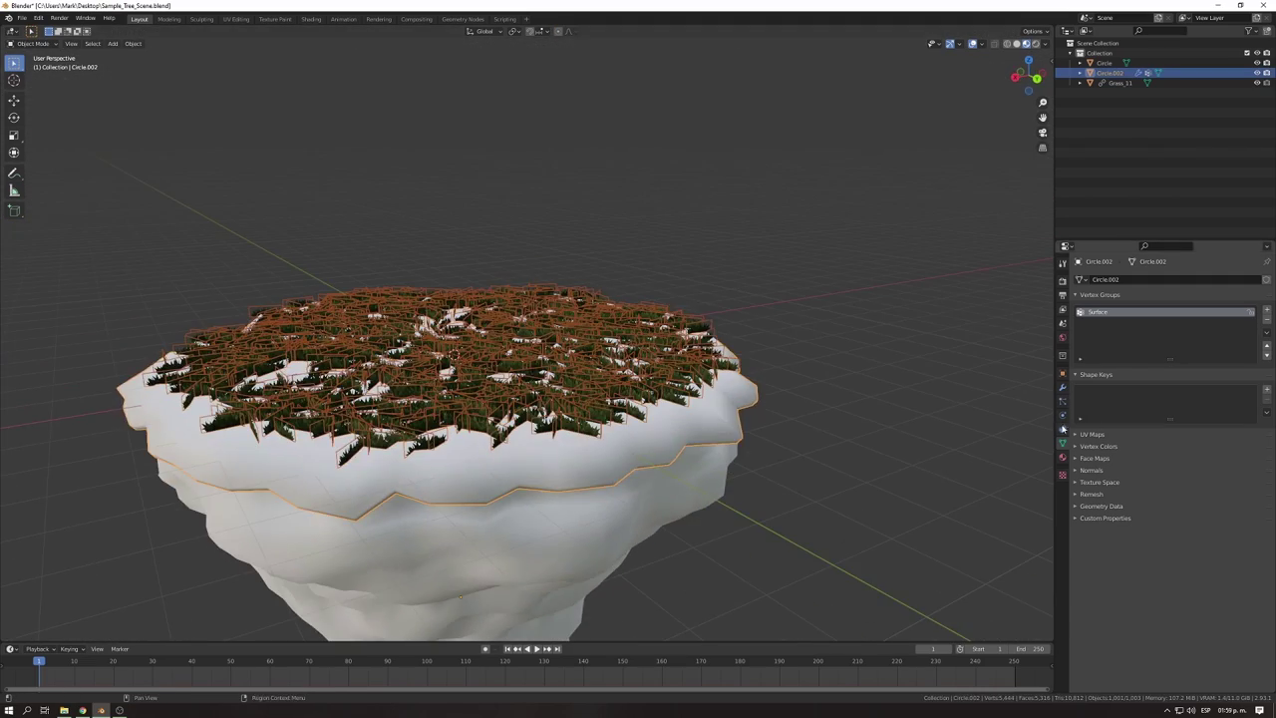
click(1063, 401)
scroll(812, 435, down, 3)
scroll(755, 385, up, 4)
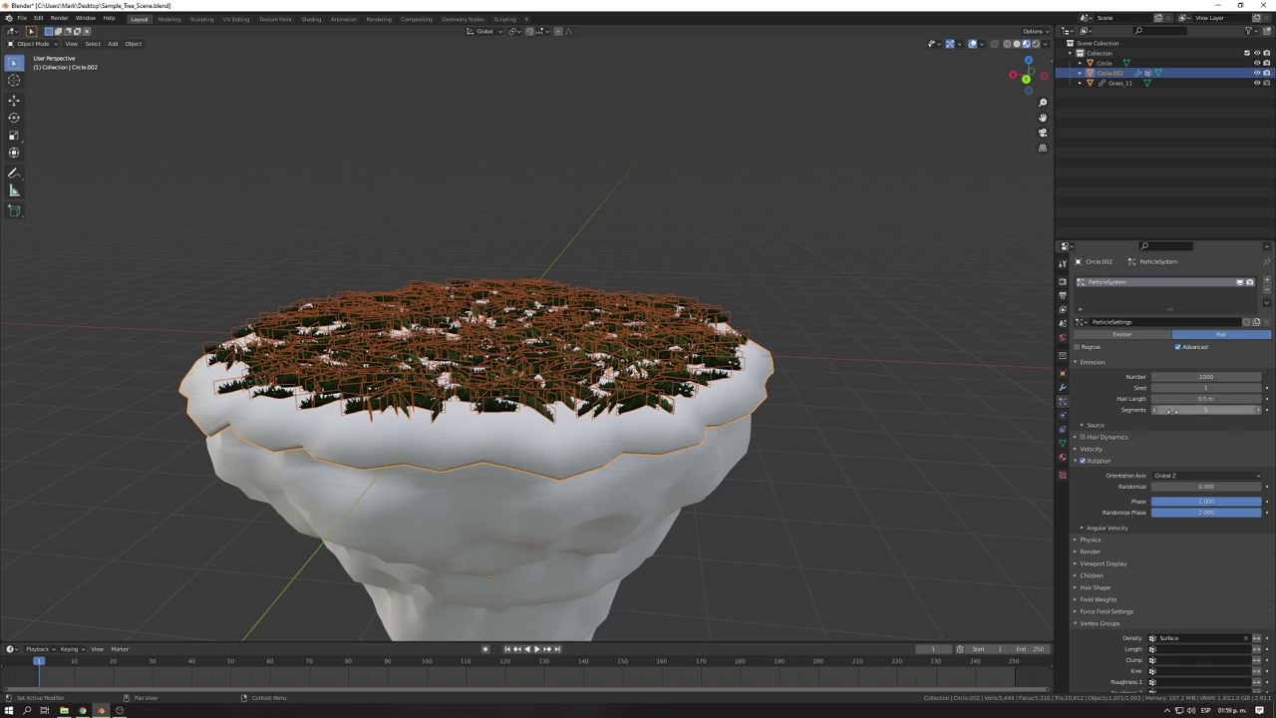
click(1097, 461)
click(1090, 485)
drag(1182, 523, 1204, 522)
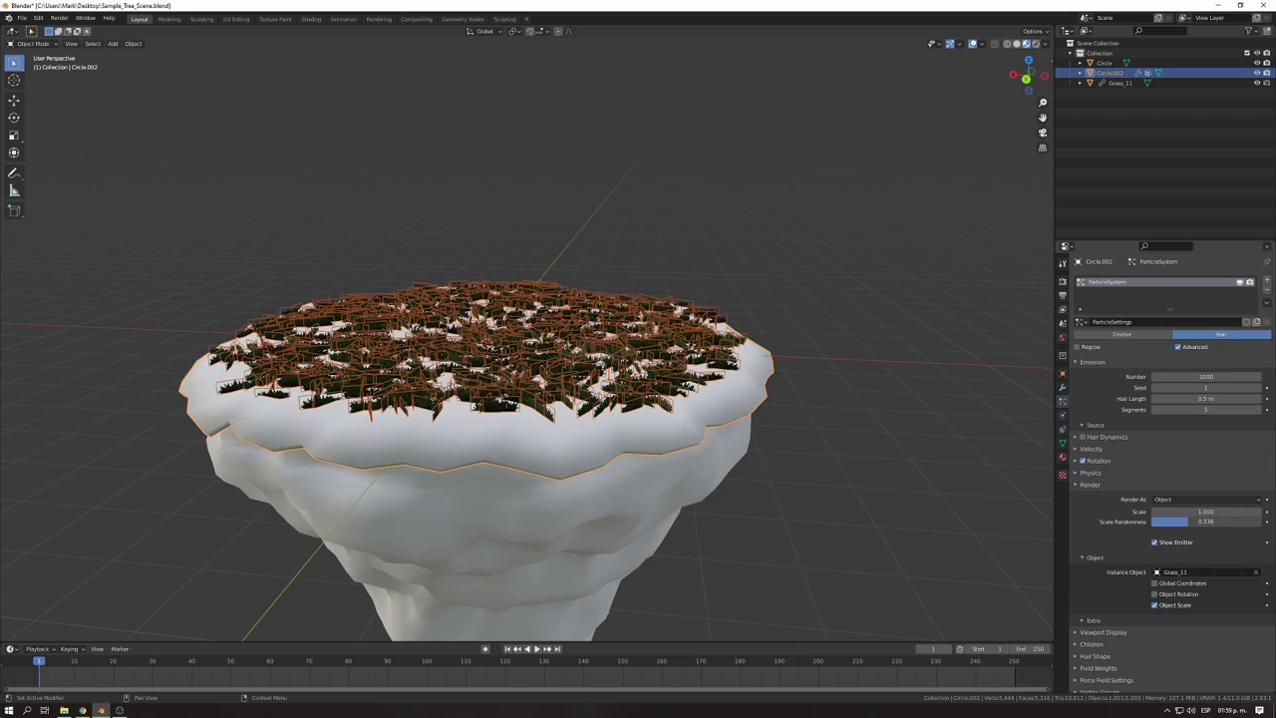
drag(1212, 400, 1226, 400)
scroll(749, 489, down, 3)
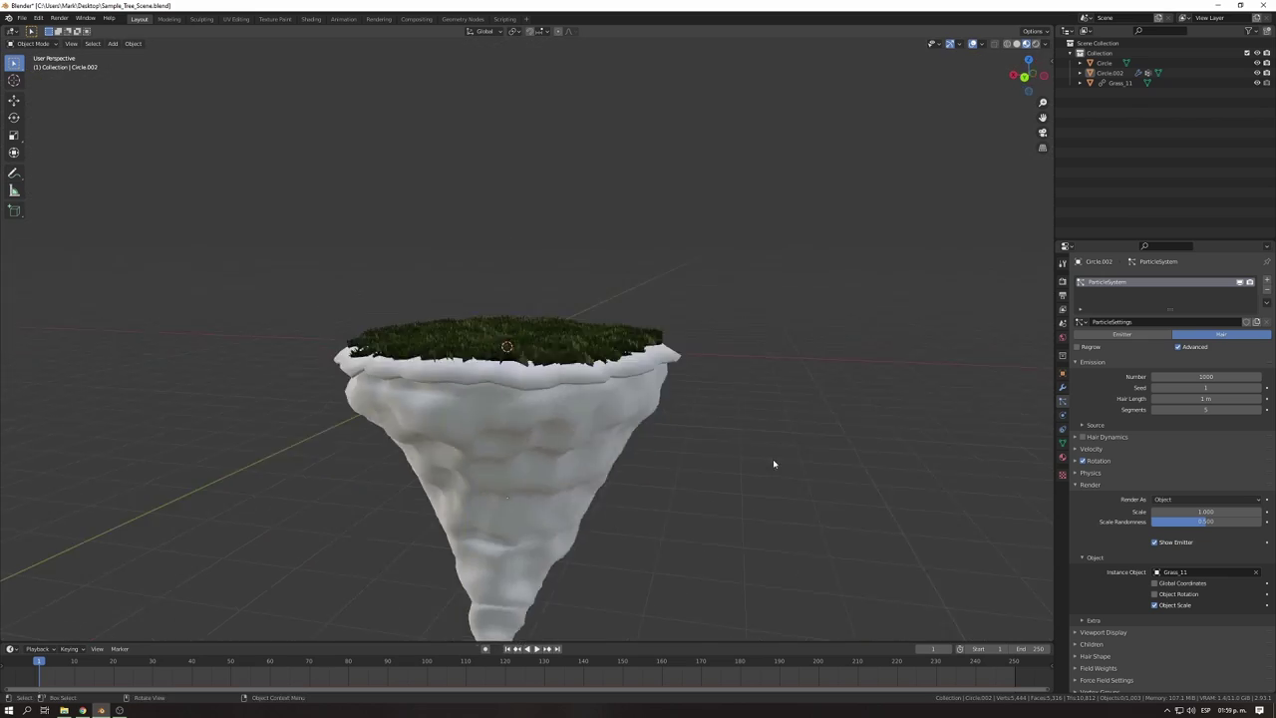
middle_drag(768, 465, 824, 416)
scroll(824, 416, up, 4)
scroll(693, 412, down, 3)
middle_drag(693, 412, 109, 81)
scroll(110, 82, up, 3)
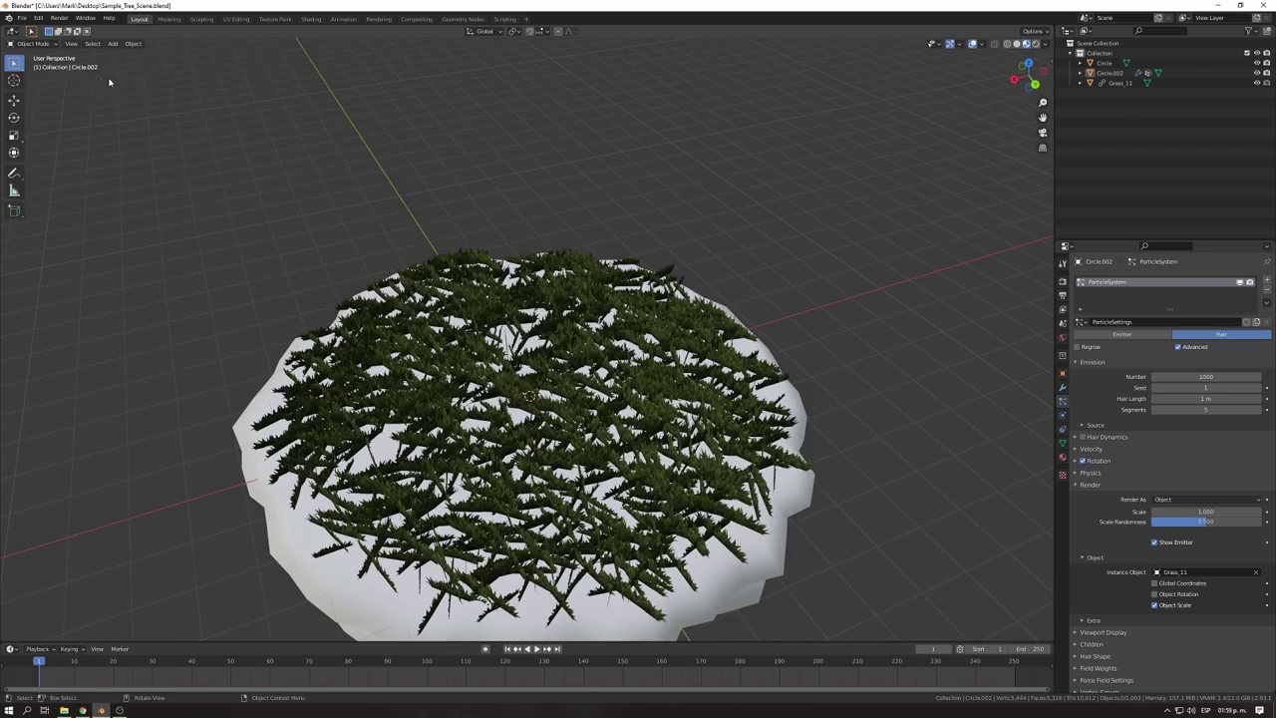
Save the scene and link the Grass_02 object from the grass library.
key(ctrl+s)
click(21, 18)
click(40, 132)
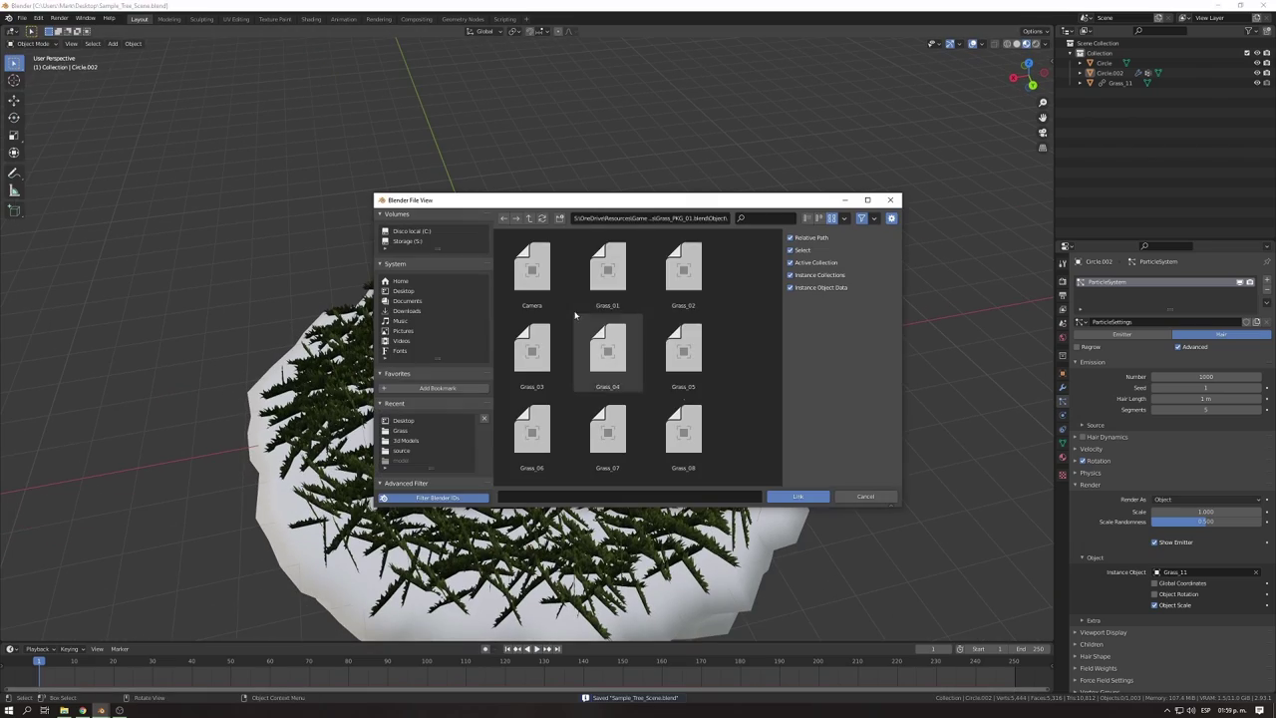
double_click(659, 279)
Add a second Hair particle system to the island with Advanced options enabled.
mouse_move(660, 279)
middle_down()
mouse_move(599, 271)
mouse_move(687, 288)
middle_up()
scroll(599, 272, up, 5)
click(686, 288)
click(1267, 282)
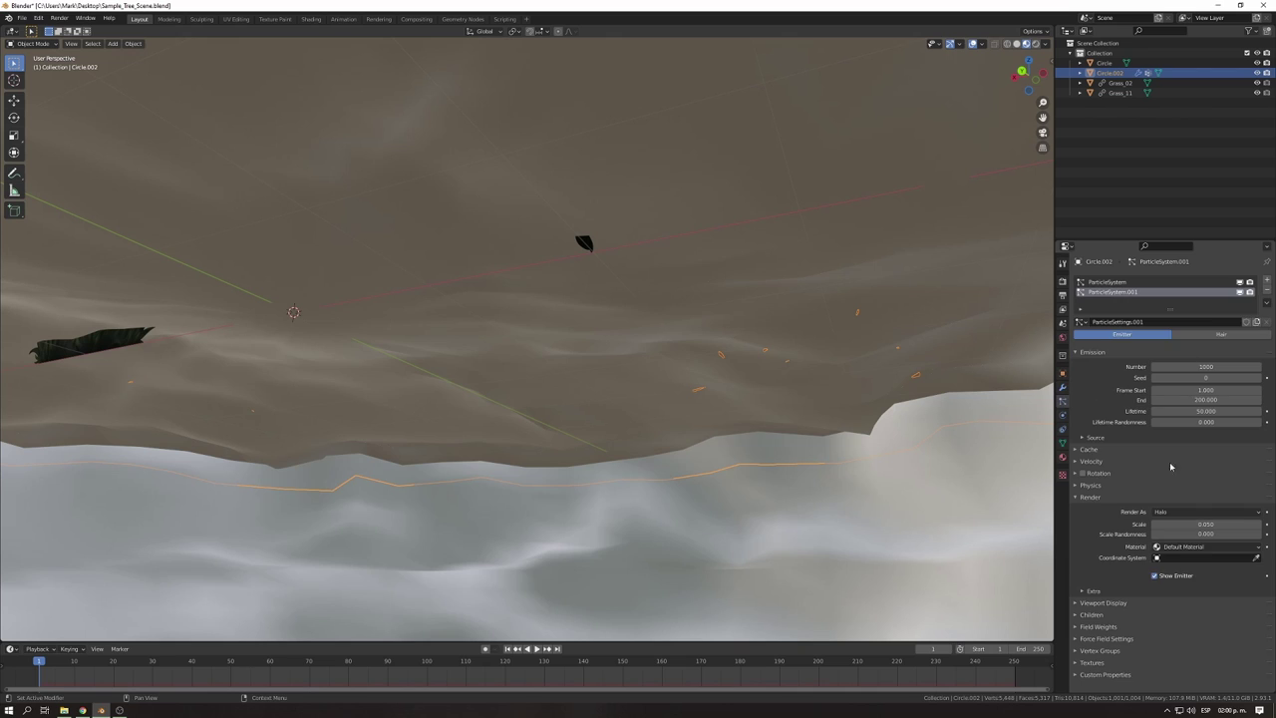
click(1212, 335)
click(1086, 645)
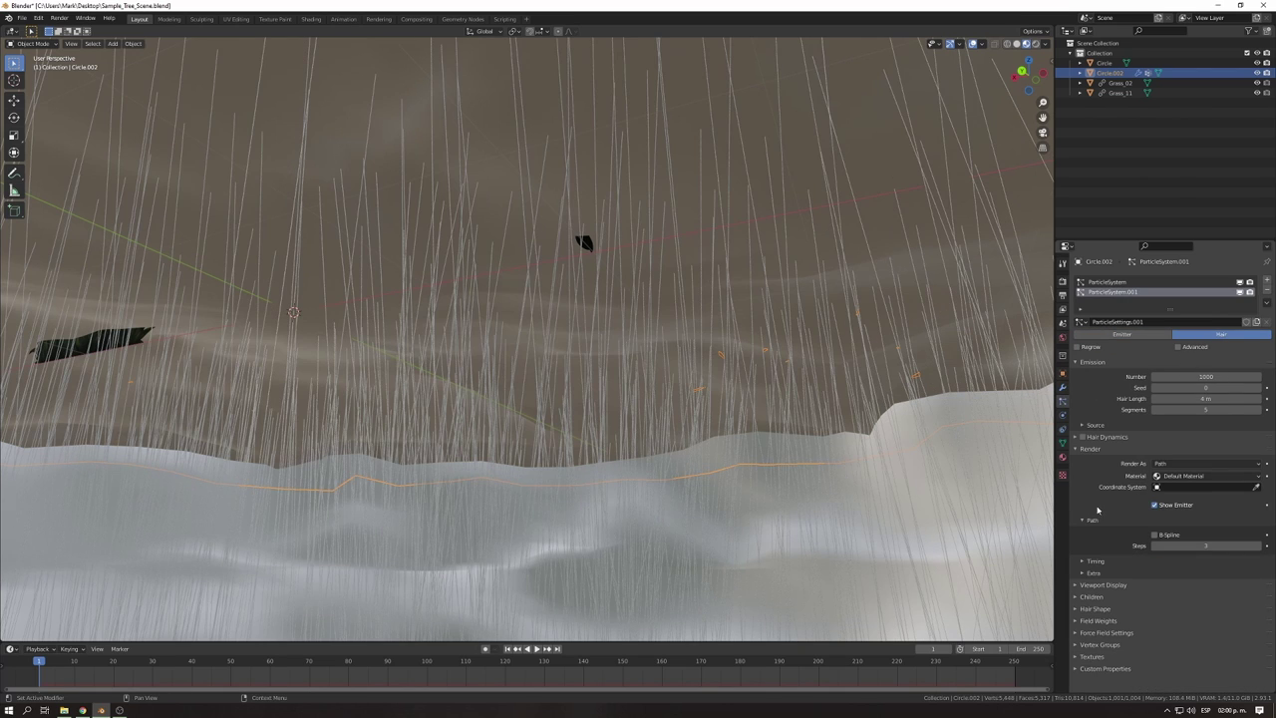
click(1179, 347)
Render the hair as Grass_02 objects oriented along Global Z, reduced to 250 clumps.
click(1190, 536)
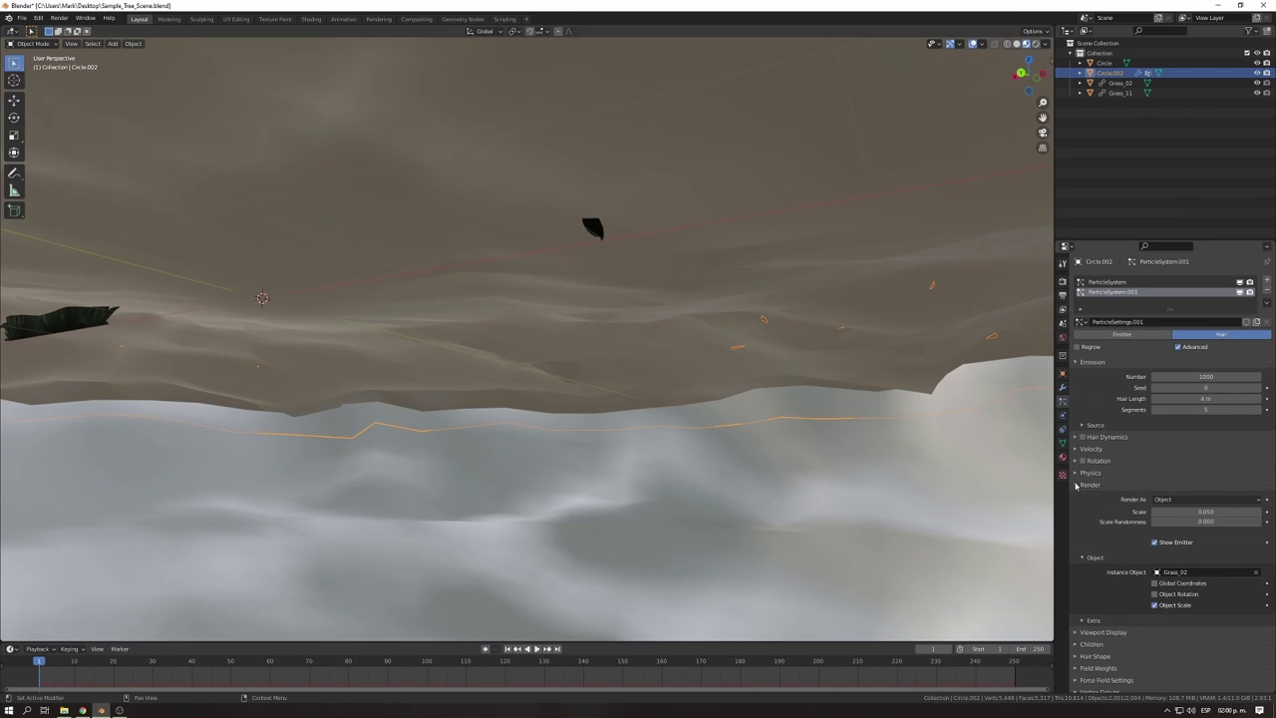
click(1187, 485)
click(1186, 461)
click(1186, 476)
click(1187, 508)
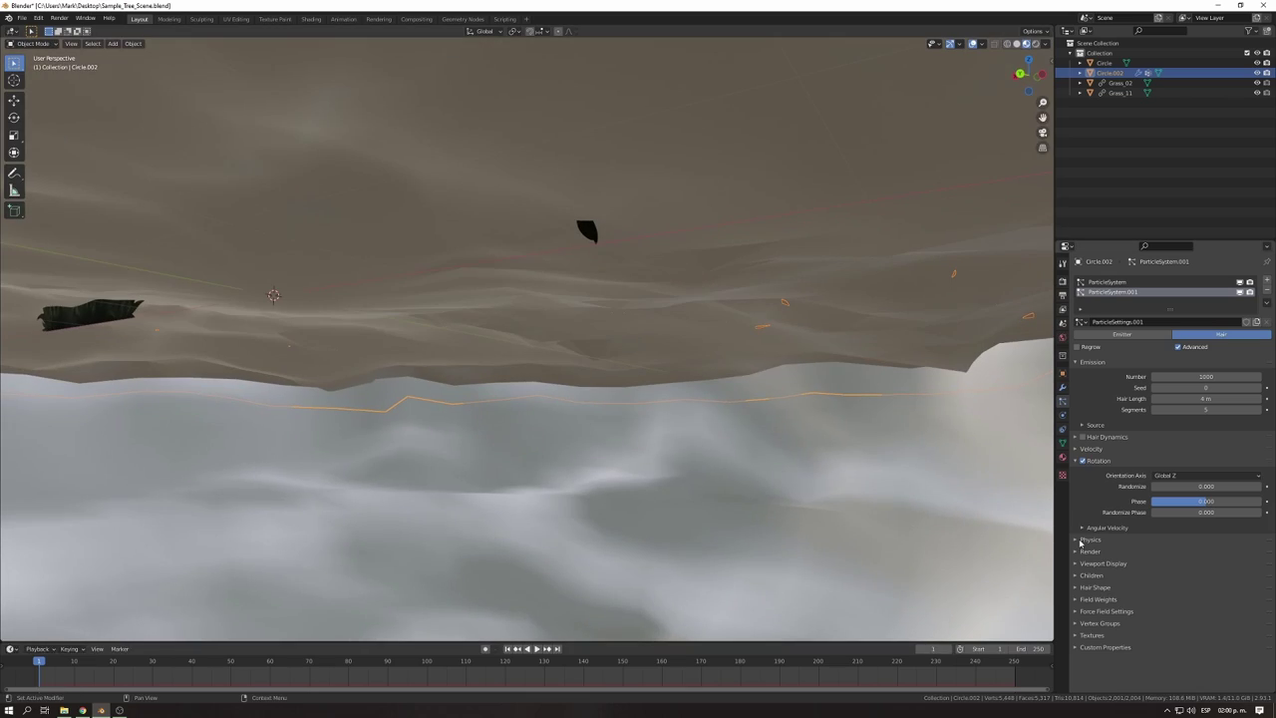
click(1186, 552)
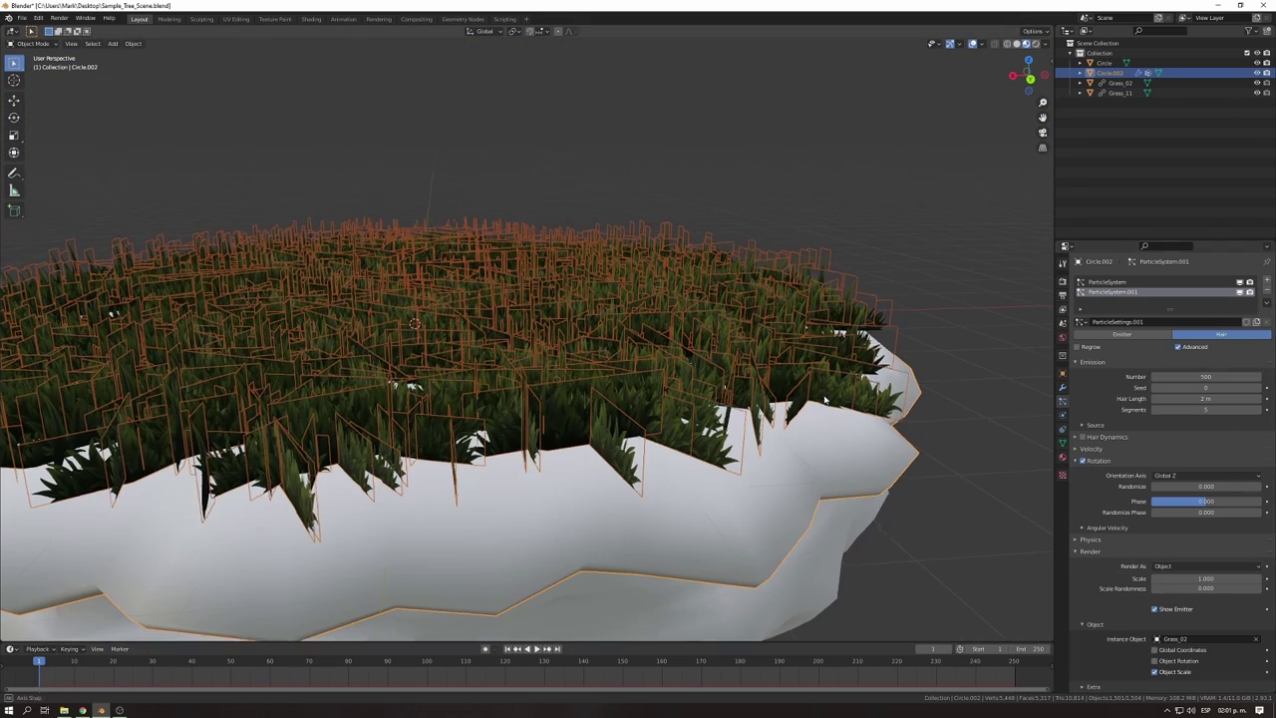
text(500)
drag(1221, 377, 1209, 377)
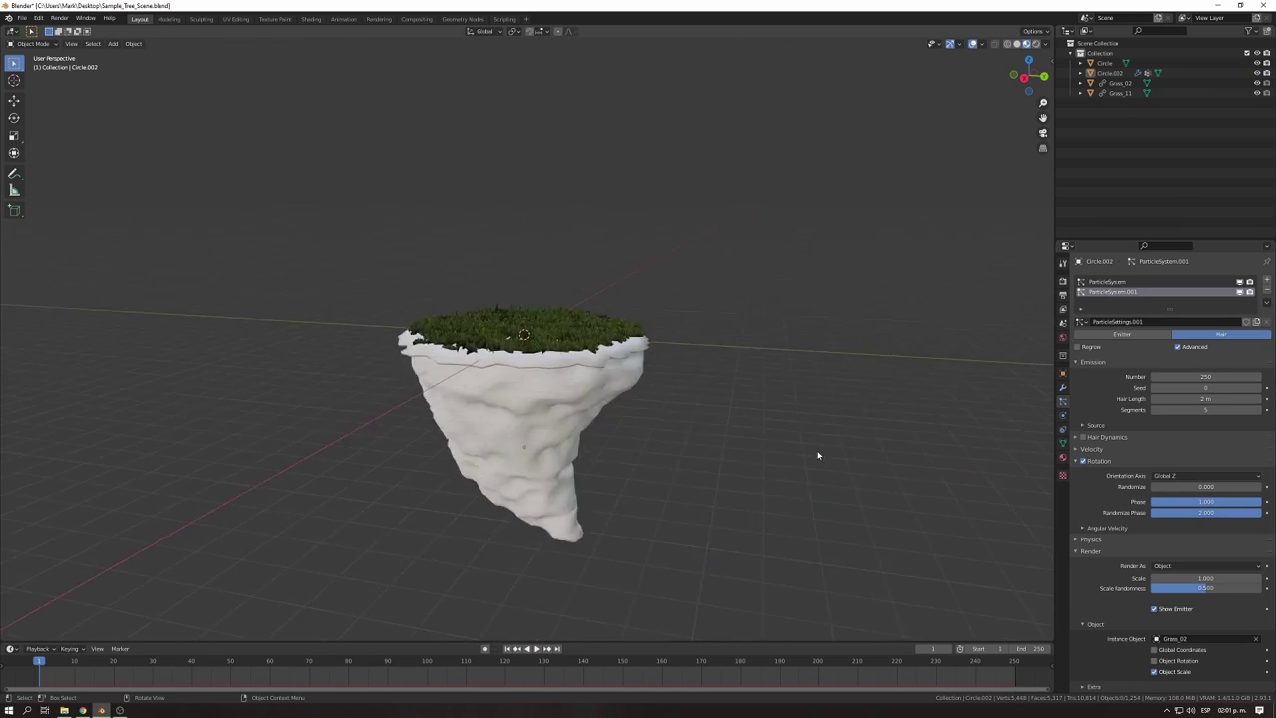
Add a camera, rotate it about Z and move it to frame the island frontally, then test-render.
key(shift+a)
click(616, 606)
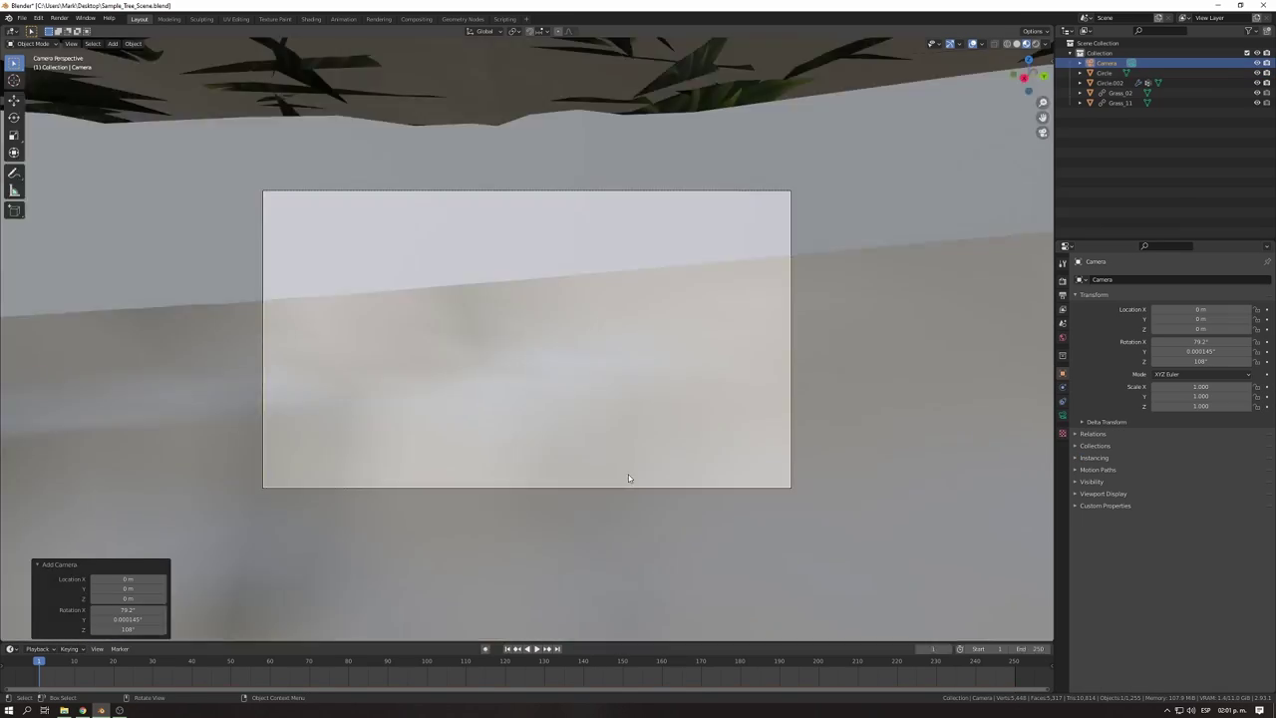
key(KP_0)
key(r)
key(z)
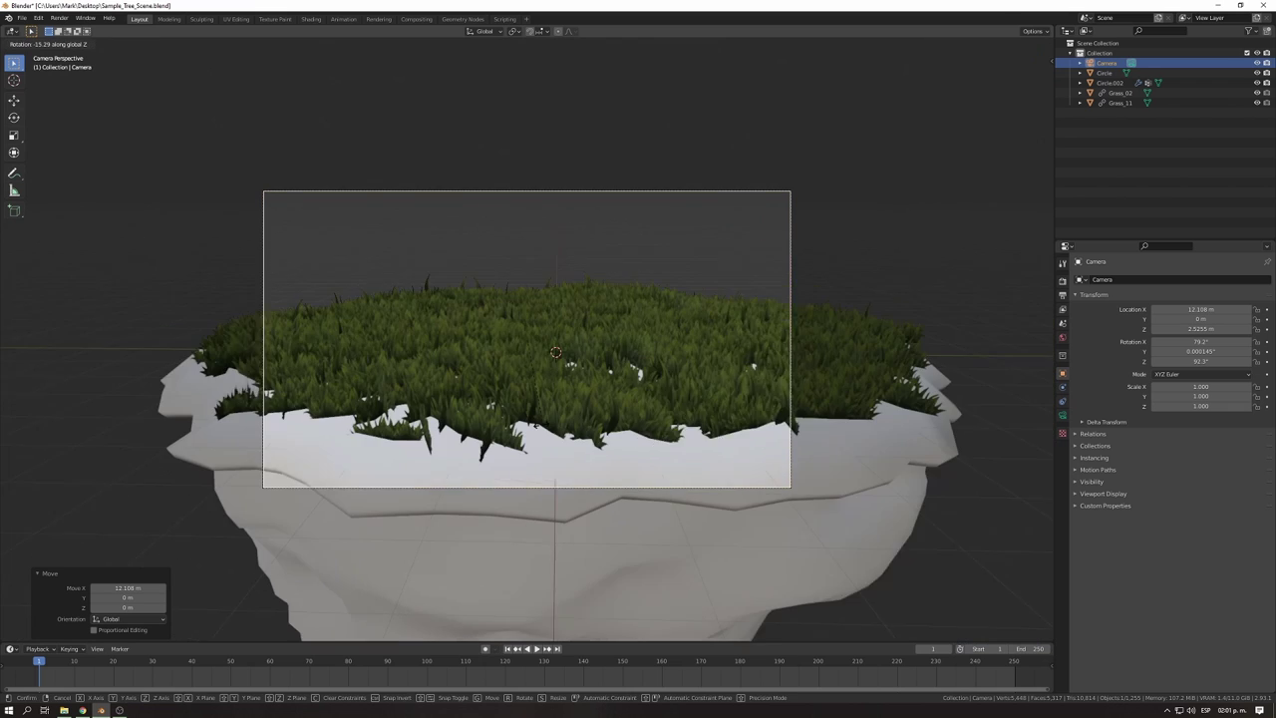
key(Return)
key(g)
key(x)
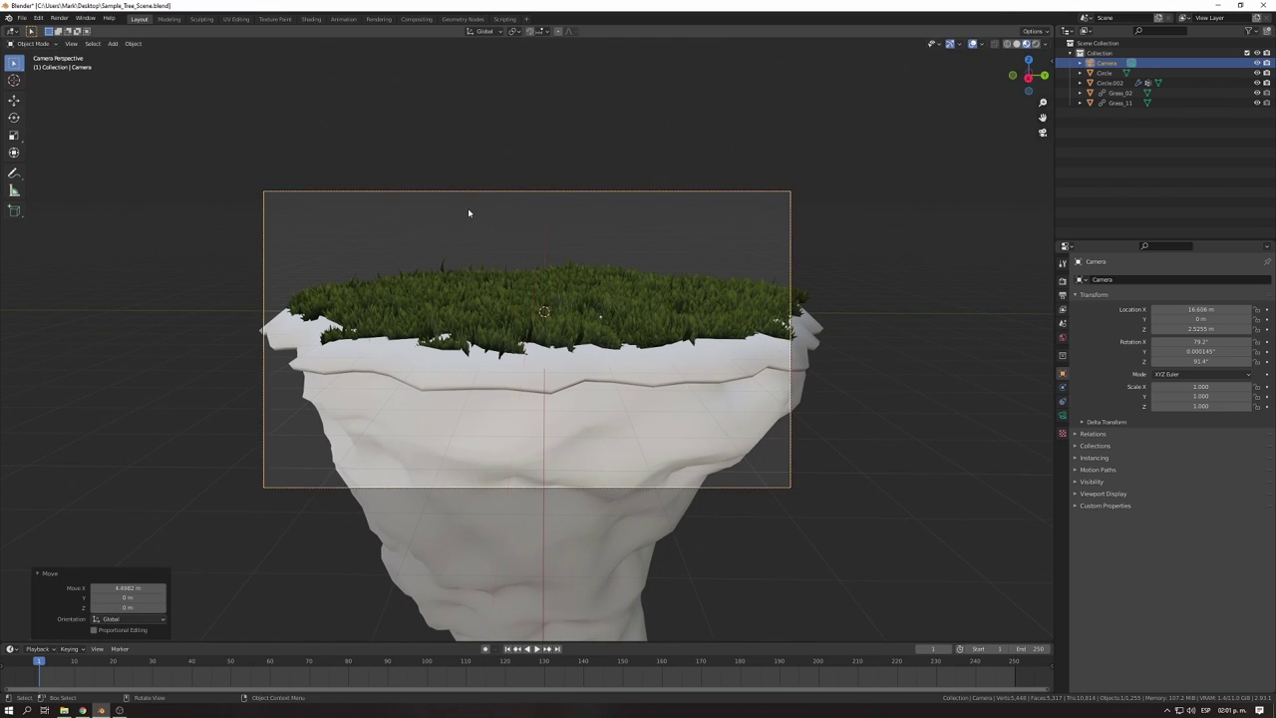
key(g)
key(z)
click(878, 295)
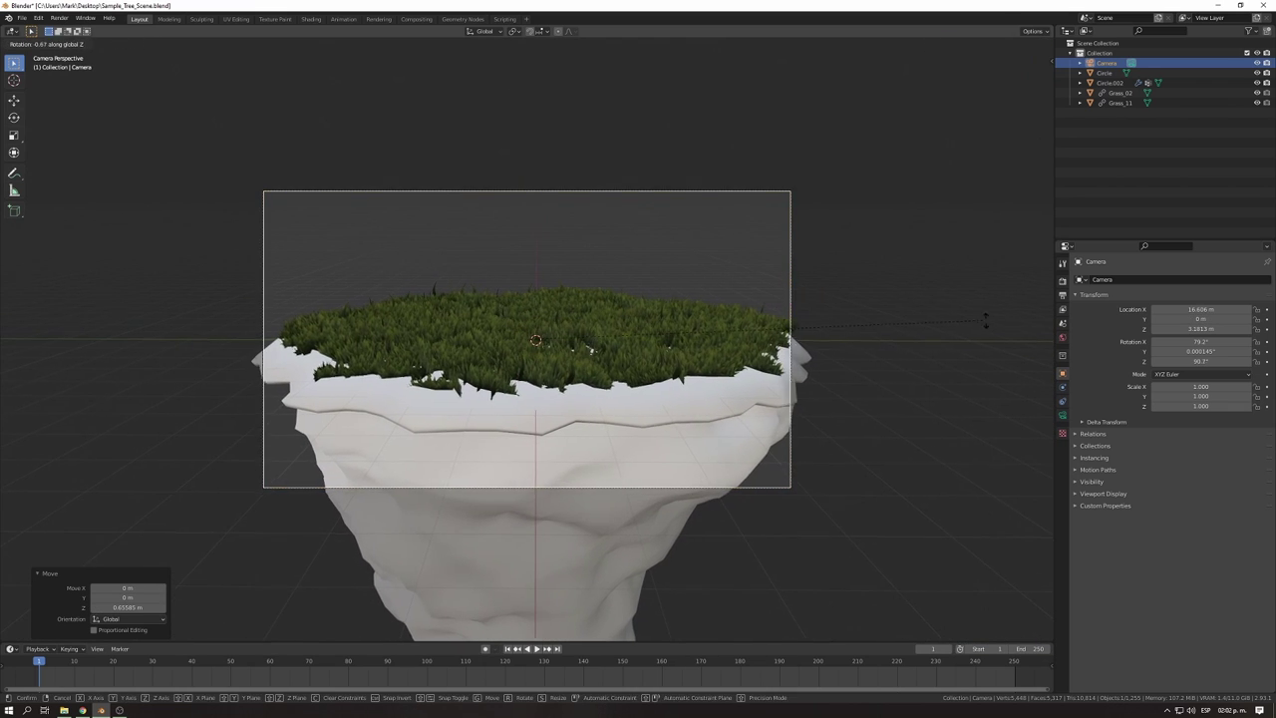
click(911, 325)
middle_drag(908, 328, 753, 336)
key(F12)
key(Escape)
Add a Sun light above the island, tilted 45° about X and turned 45° about Z.
key(shift+a)
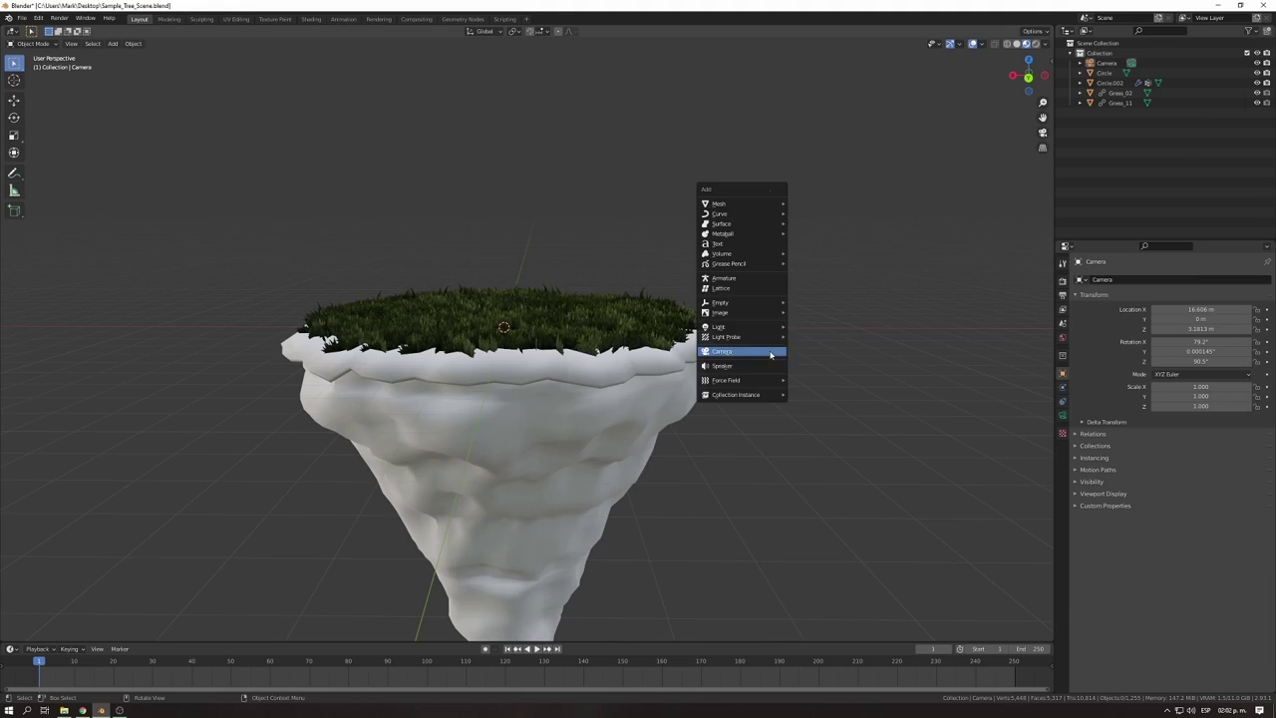
click(789, 348)
scroll(789, 348, down, 3)
key(g)
key(z)
click(835, 226)
text(rx45)
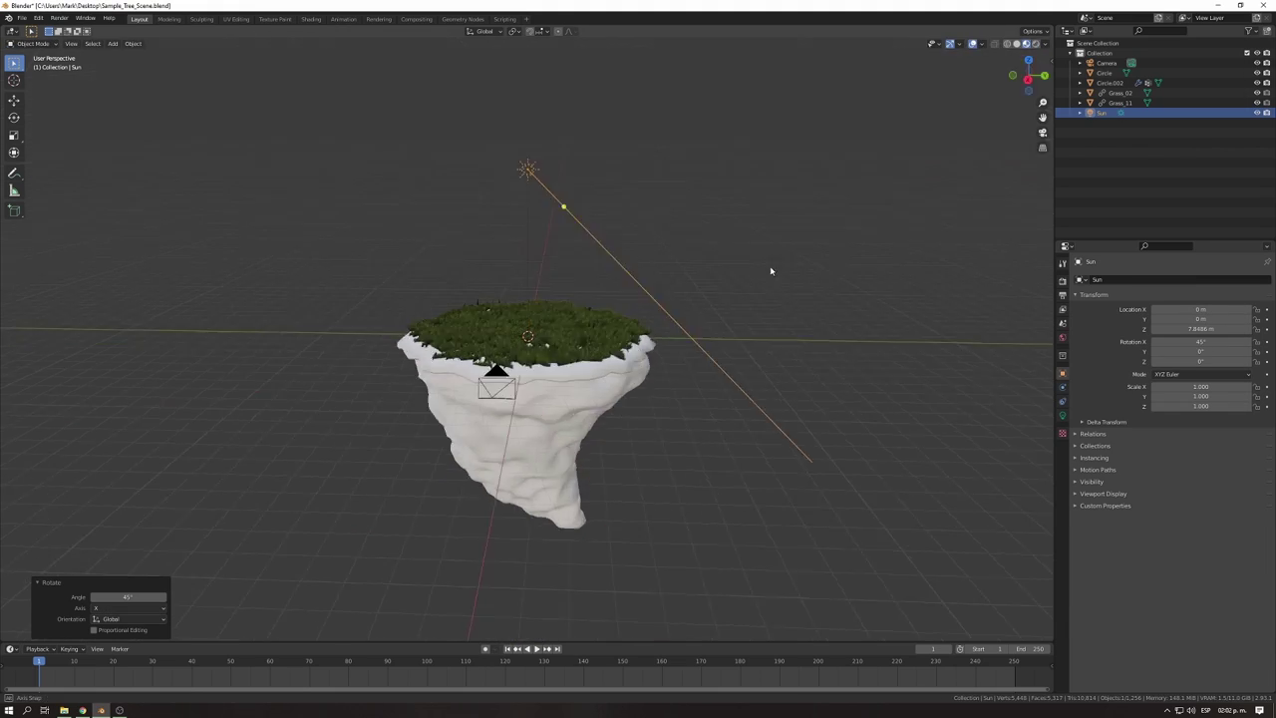
key(Return)
middle_drag(769, 270, 692, 334)
click(761, 173)
middle_drag(761, 172, 698, 300)
key(g)
key(z)
click(738, 464)
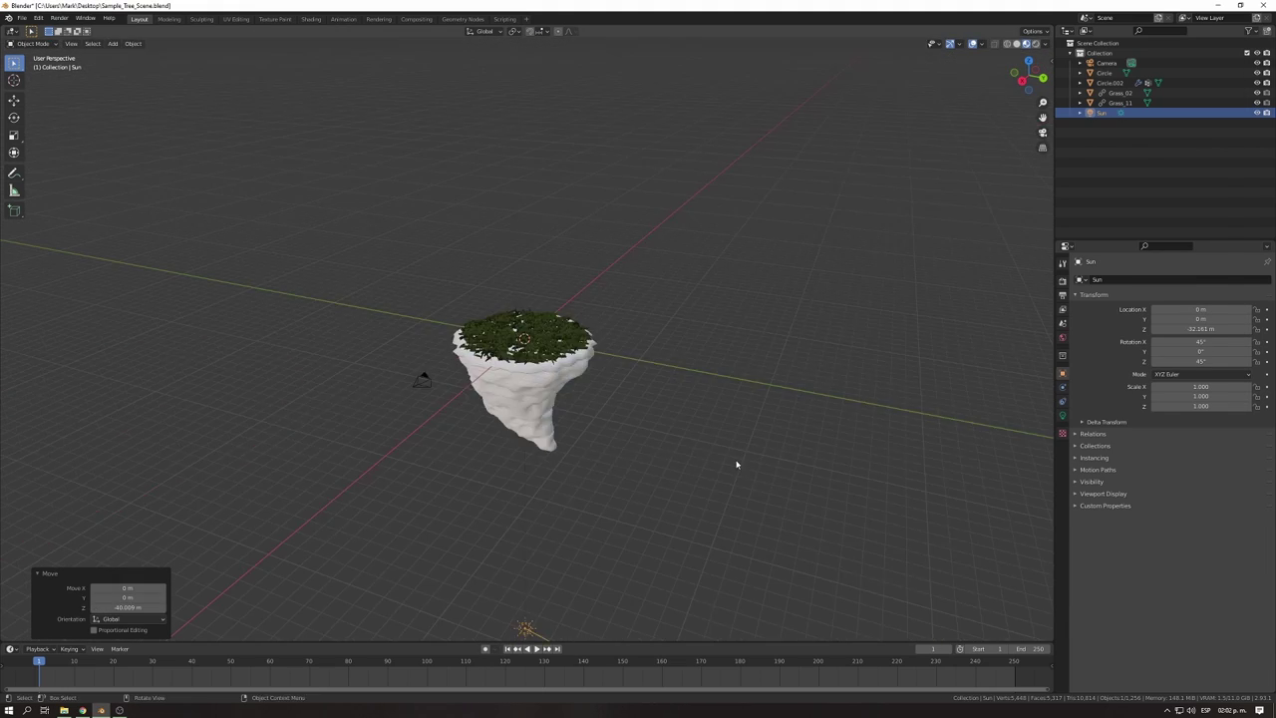
key(F12)
key(Escape)
Set the Sun's strength to 3 and check its colour settings.
click(1063, 415)
click(1186, 344)
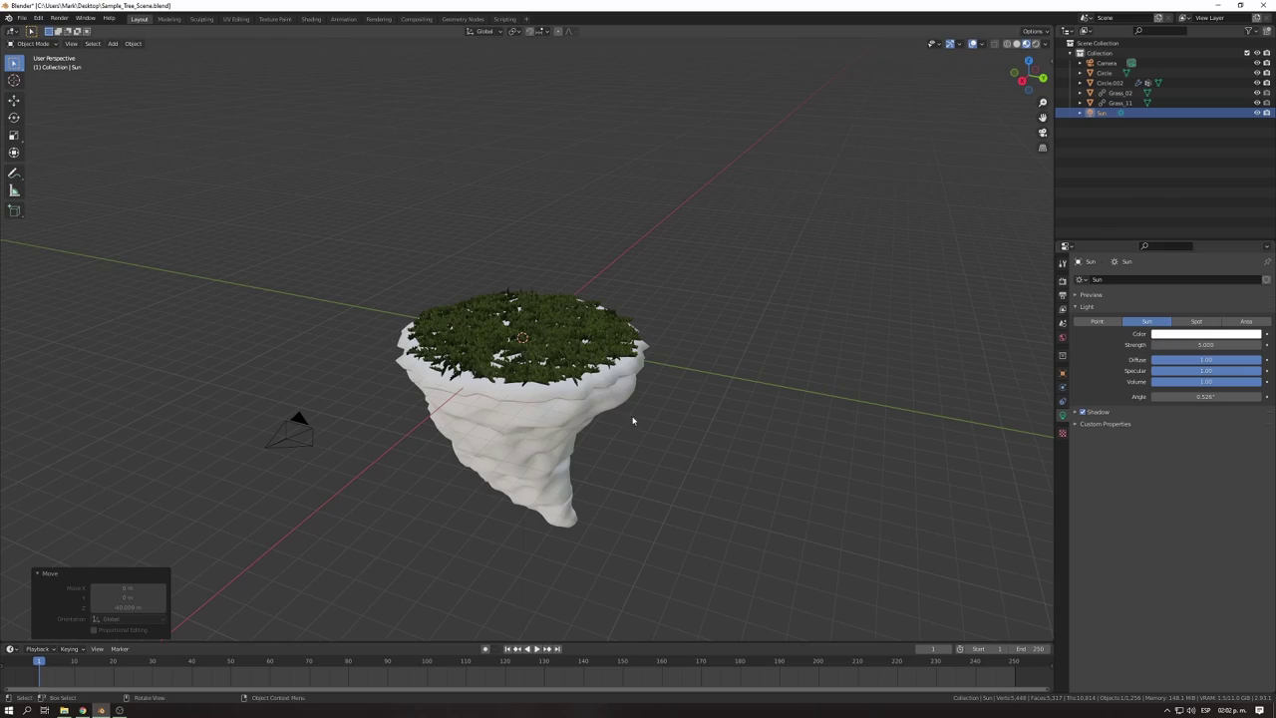
middle_drag(632, 420, 598, 359)
click(1207, 333)
mouse_move(778, 469)
middle_down()
mouse_move(812, 484)
mouse_move(827, 422)
mouse_move(795, 463)
middle_up()
key(z)
click(839, 476)
scroll(639, 399, up, 5)
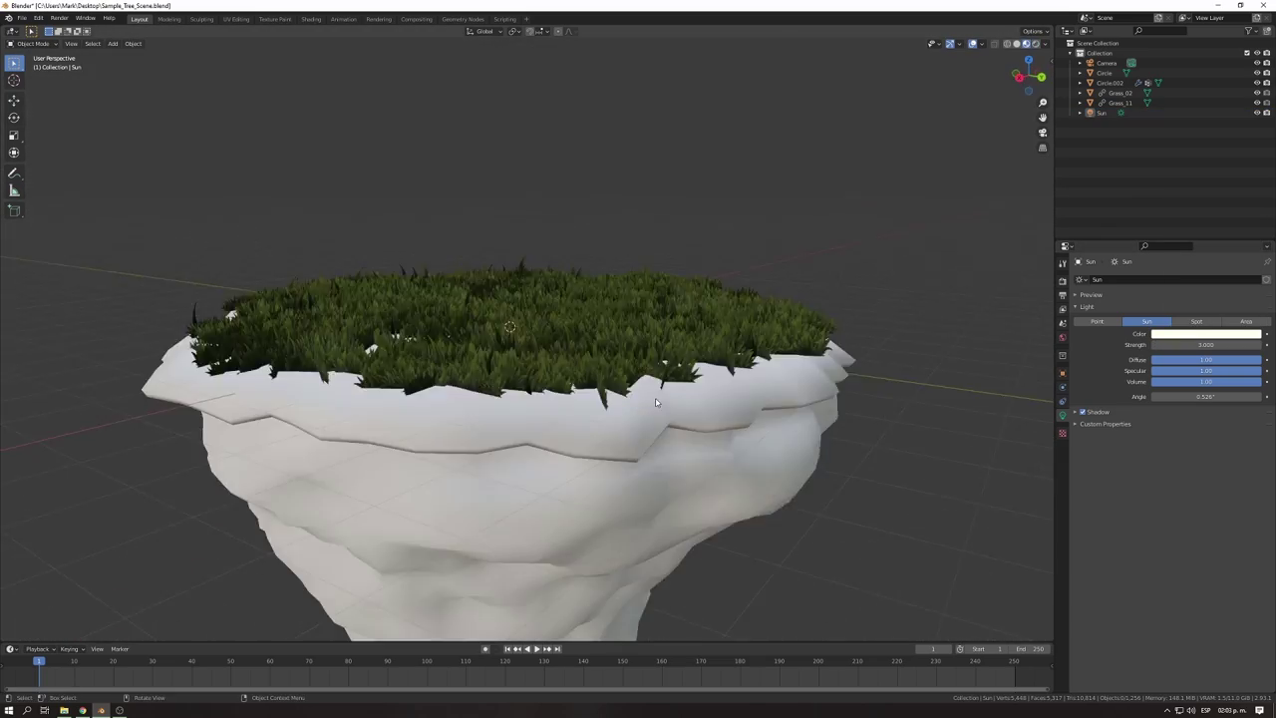
mouse_move(639, 398)
middle_down()
mouse_move(638, 359)
mouse_move(638, 419)
middle_up()
Save the scene and append the Grass_07 object from the grass library.
key(ctrl+s)
click(22, 18)
click(38, 128)
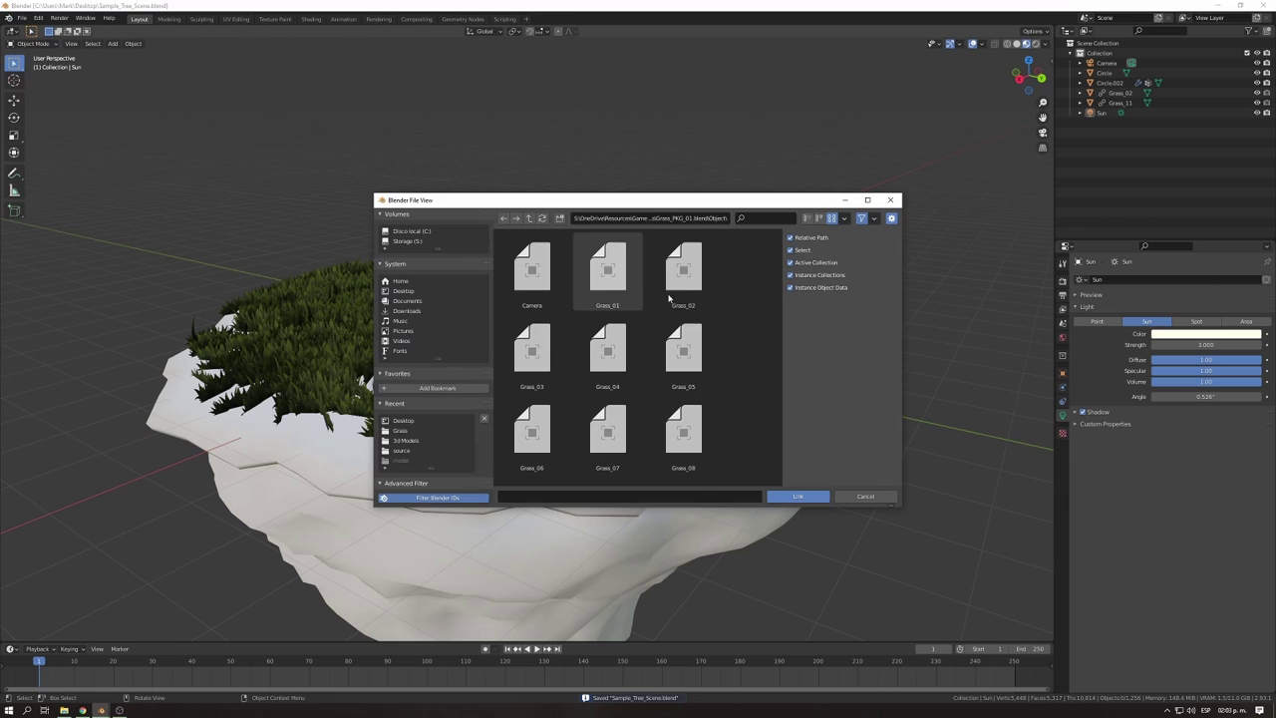
scroll(608, 379, down, 2)
double_click(543, 382)
middle_drag(575, 375, 646, 362)
Add a third Hair particle system to Circle.002 with Advanced and Rotation enabled.
click(646, 367)
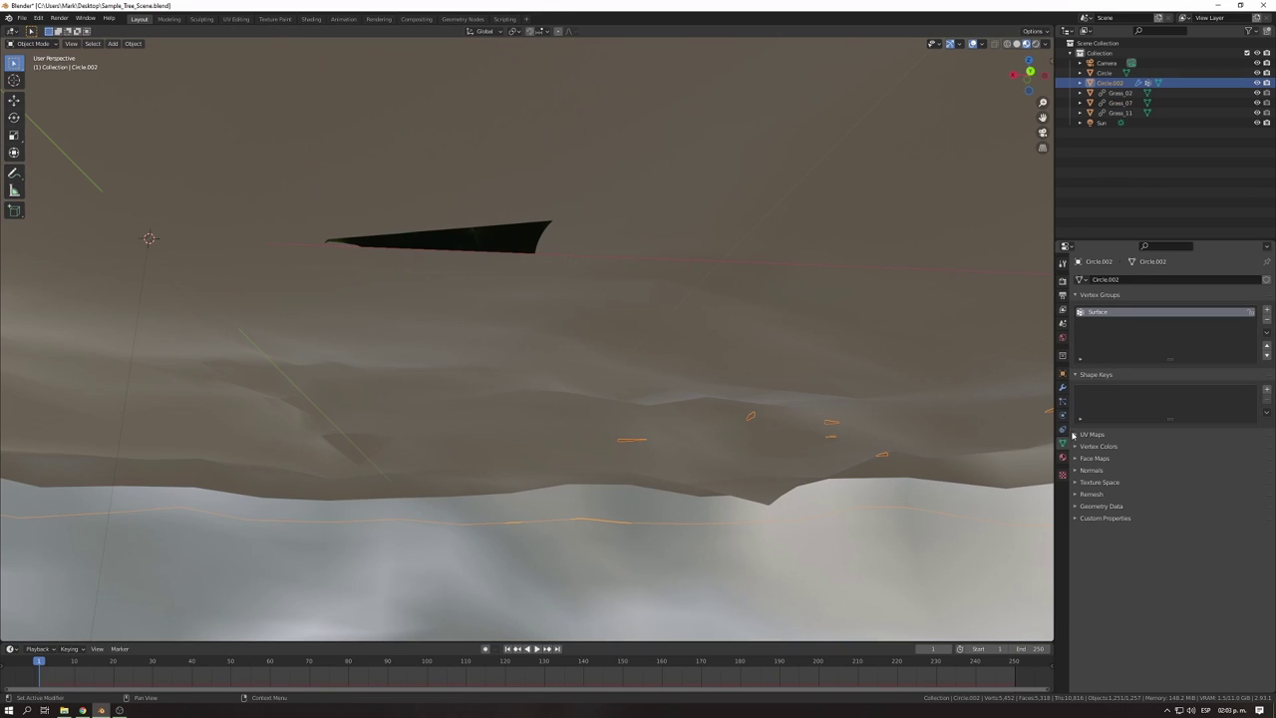
click(1063, 388)
click(1096, 279)
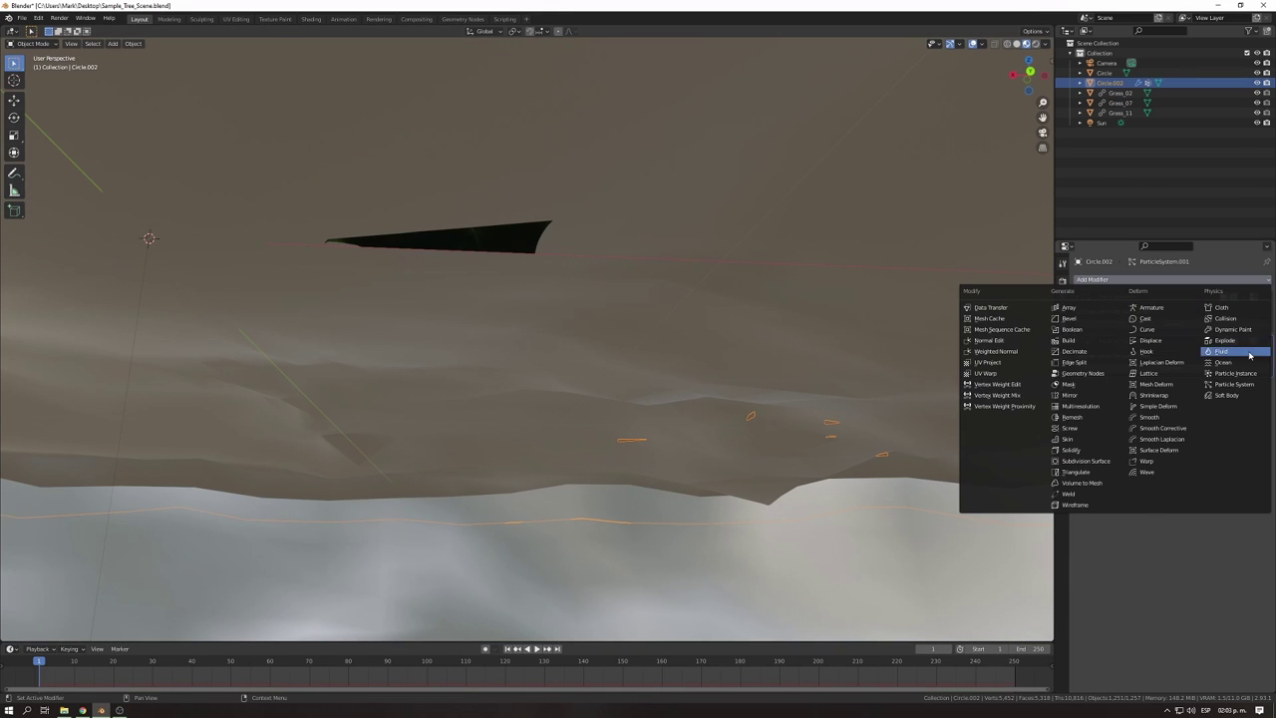
click(1235, 384)
click(1222, 334)
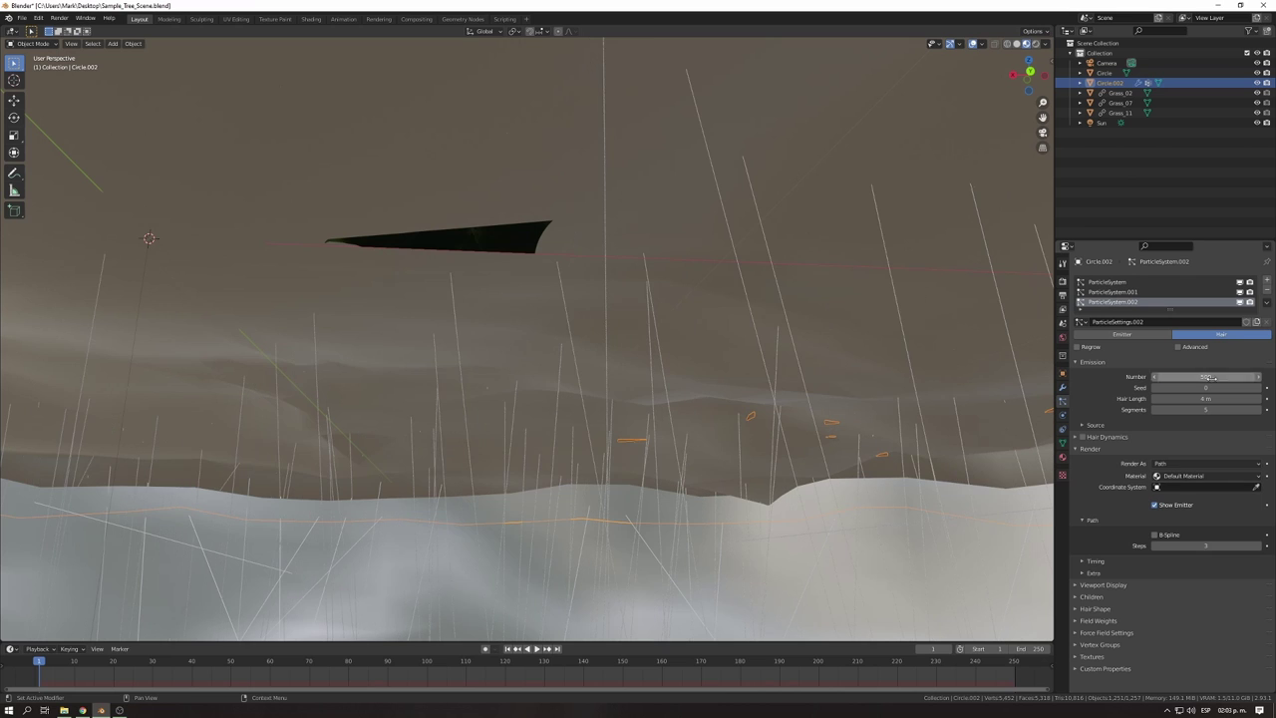
click(1207, 456)
click(1197, 541)
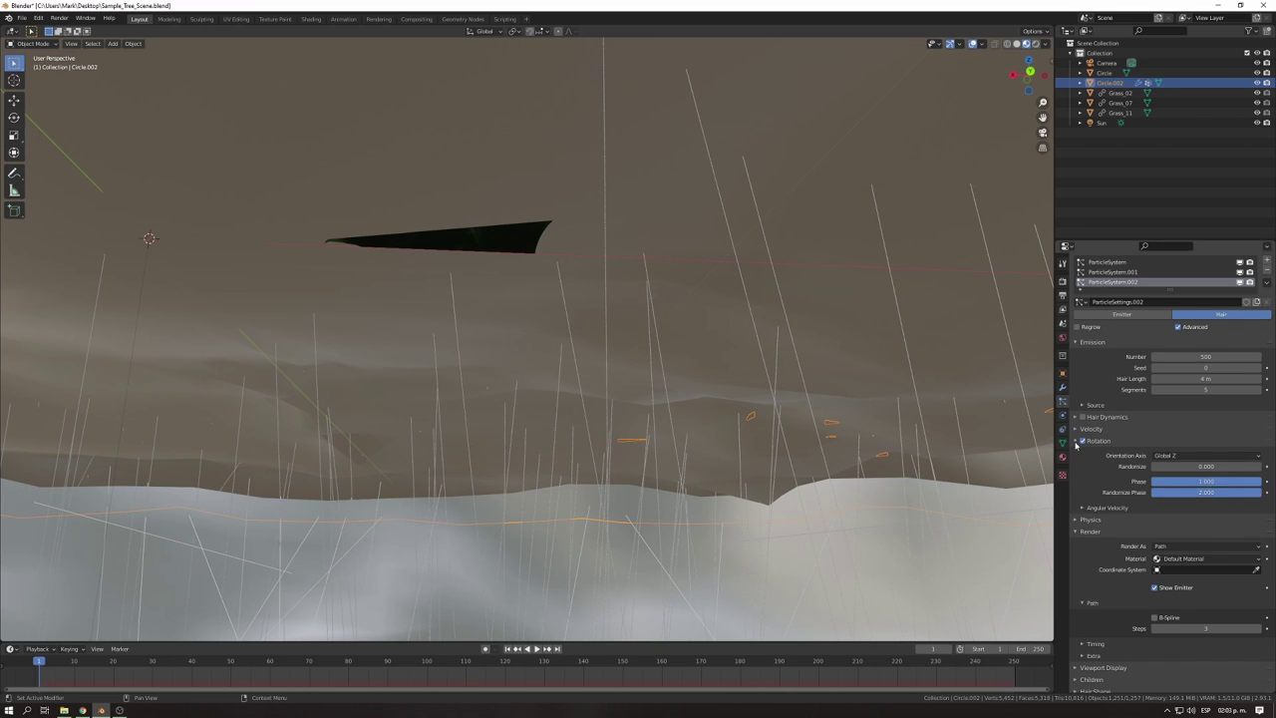
click(1076, 443)
click(1090, 467)
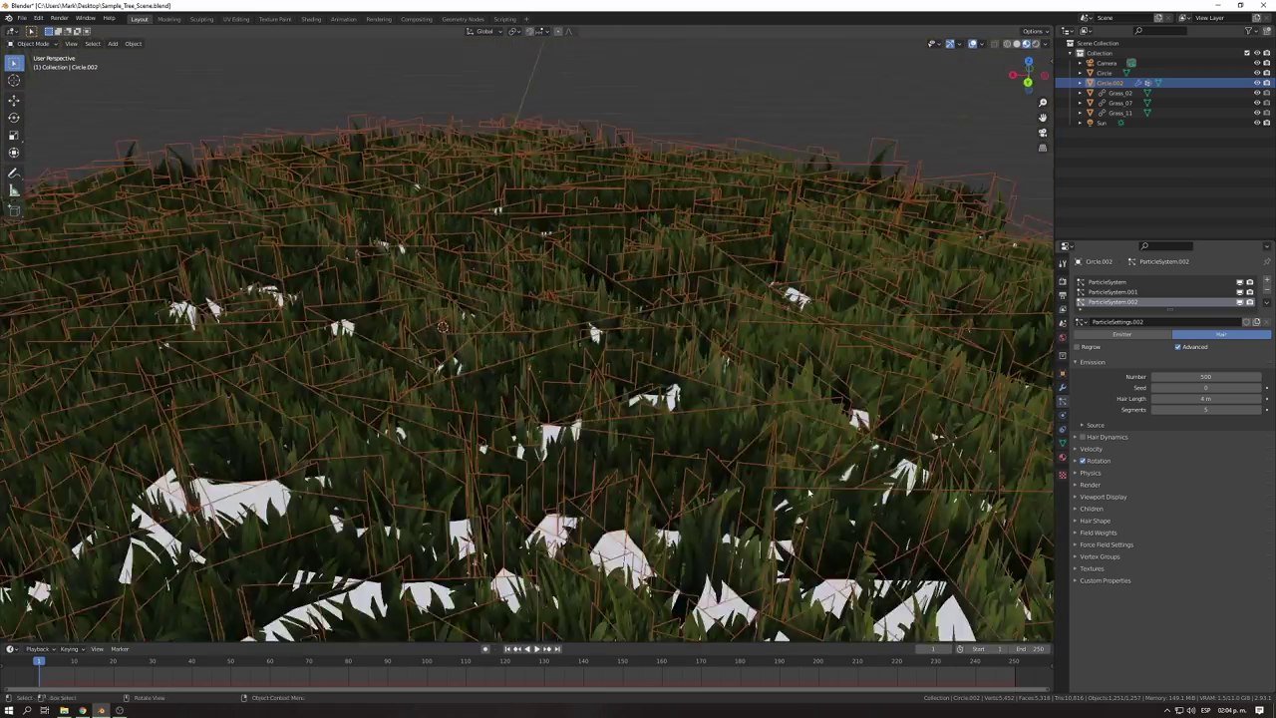
Switch the third particle system's Render As from Path to Object for Grass_07 instances.
click(1089, 485)
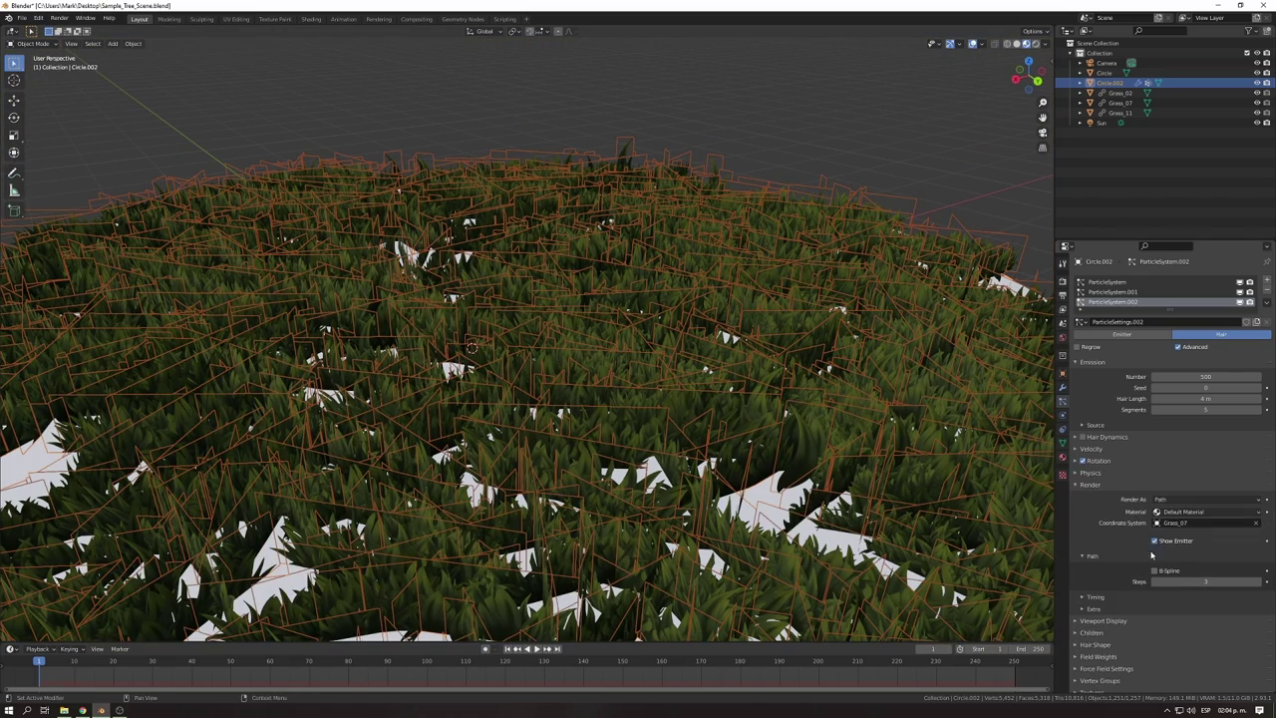
scroll(1110, 405, down, 1)
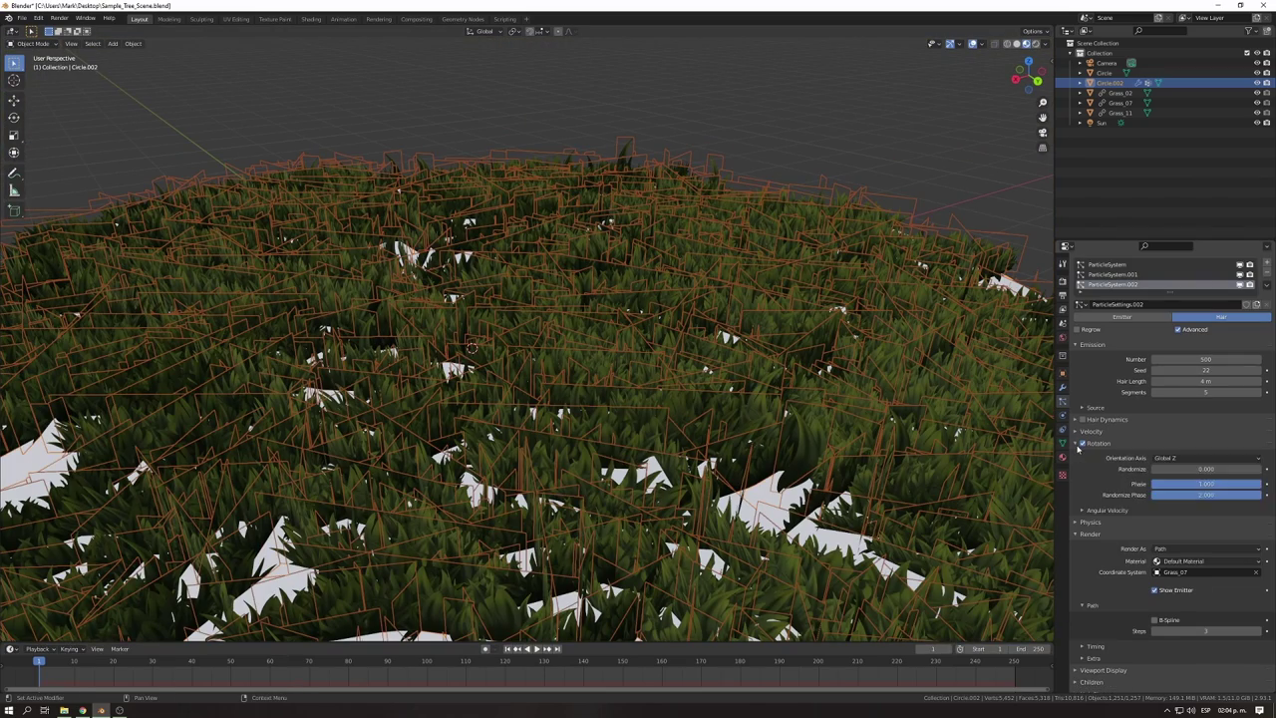
scroll(698, 379, up, 3)
scroll(718, 389, up, 3)
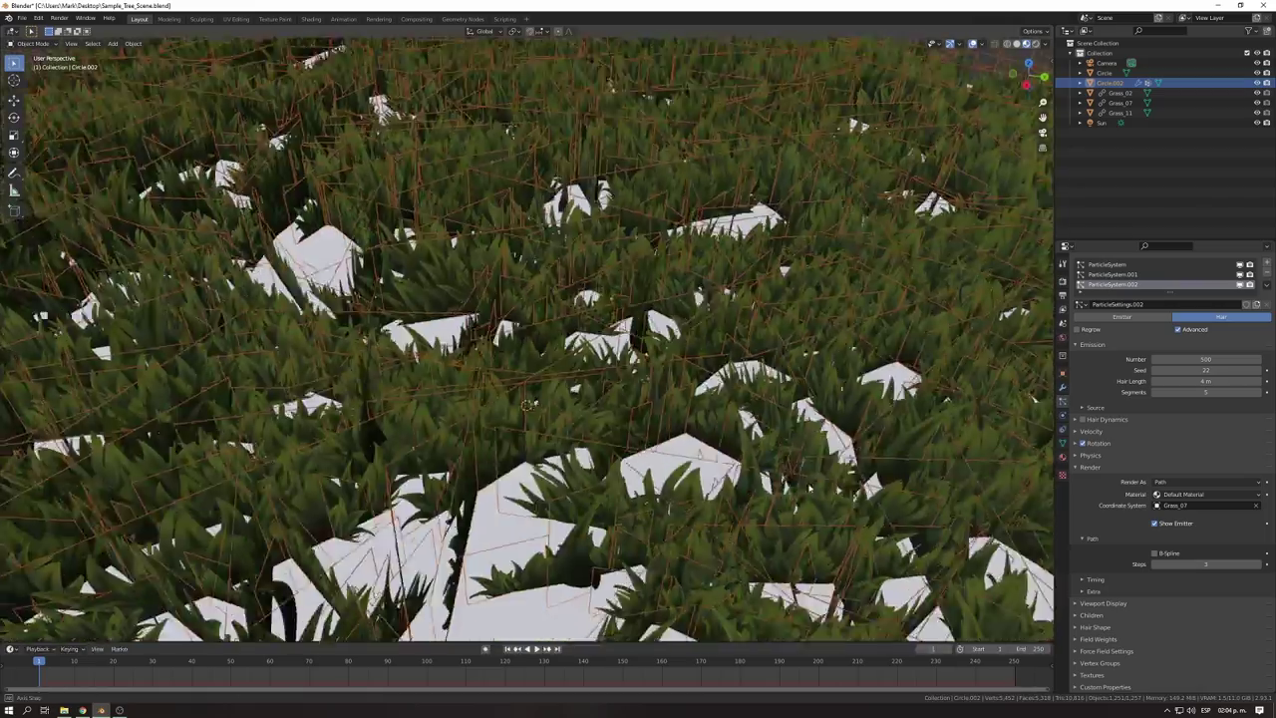
scroll(738, 394, up, 3)
middle_drag(738, 394, 778, 409)
scroll(778, 408, down, 6)
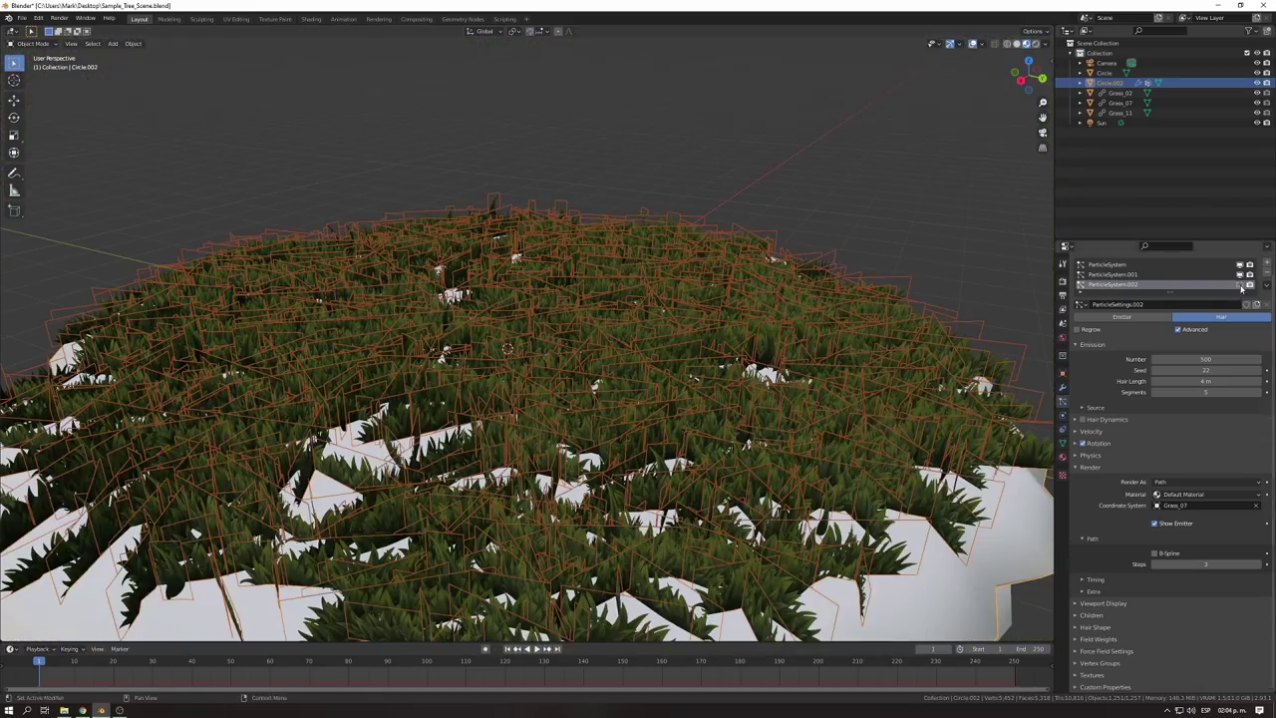
scroll(1243, 289, up, 1)
click(1092, 485)
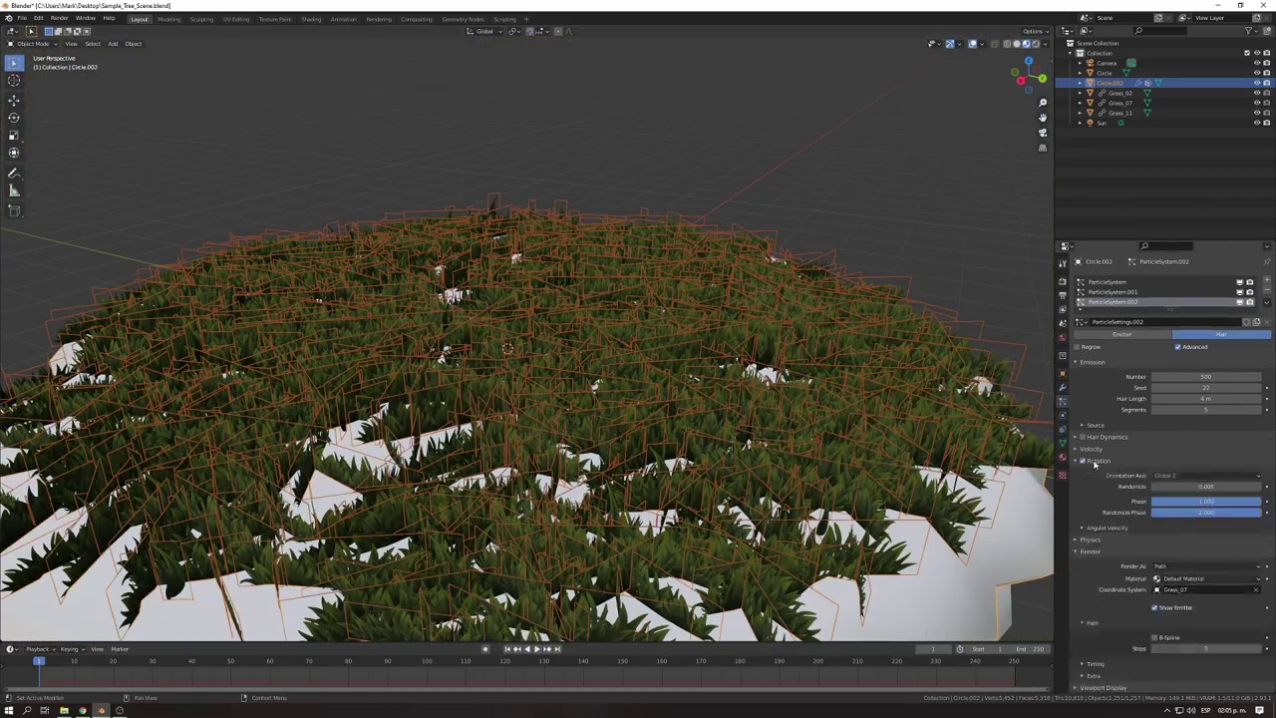
click(1093, 486)
click(1092, 486)
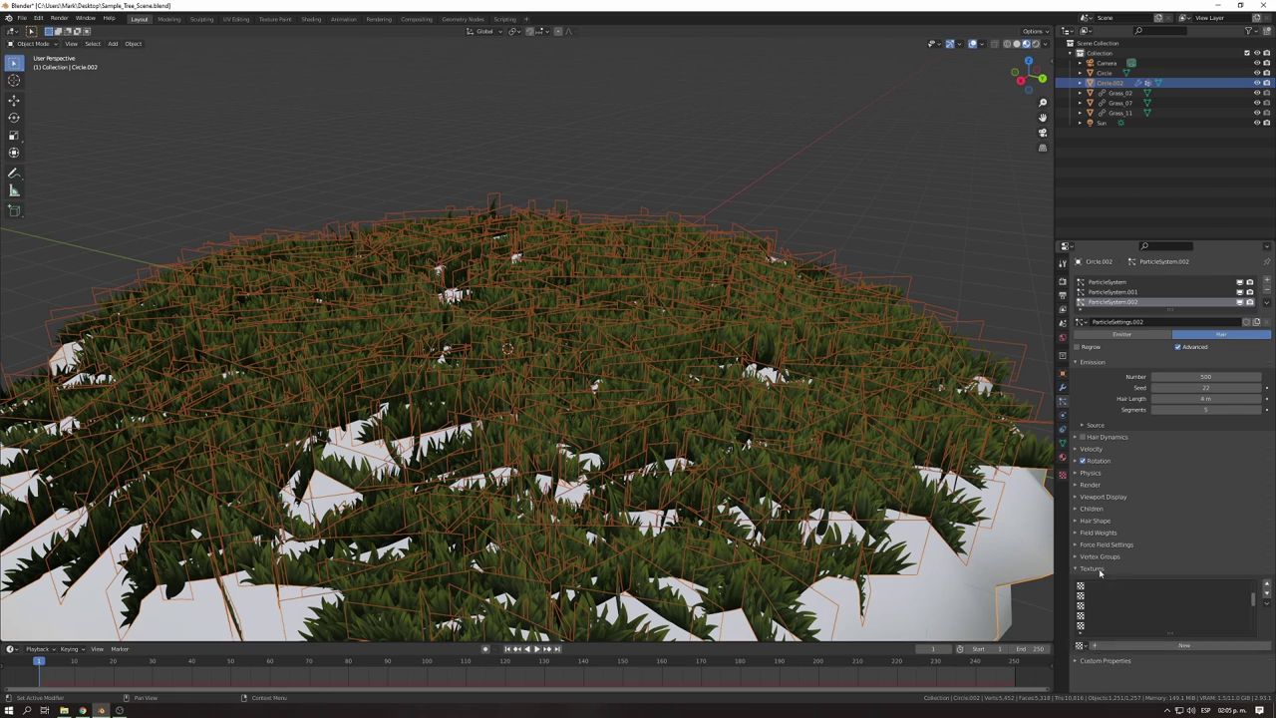
click(1101, 533)
click(1103, 532)
click(1095, 484)
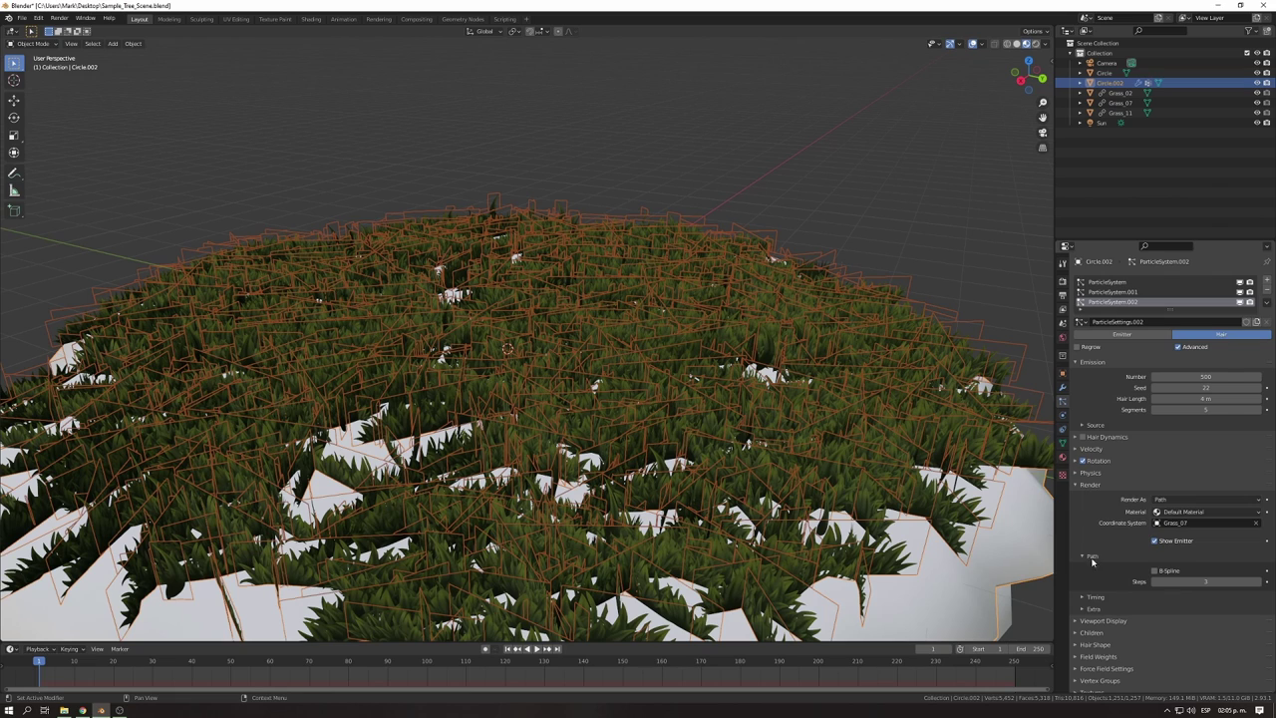
click(1164, 533)
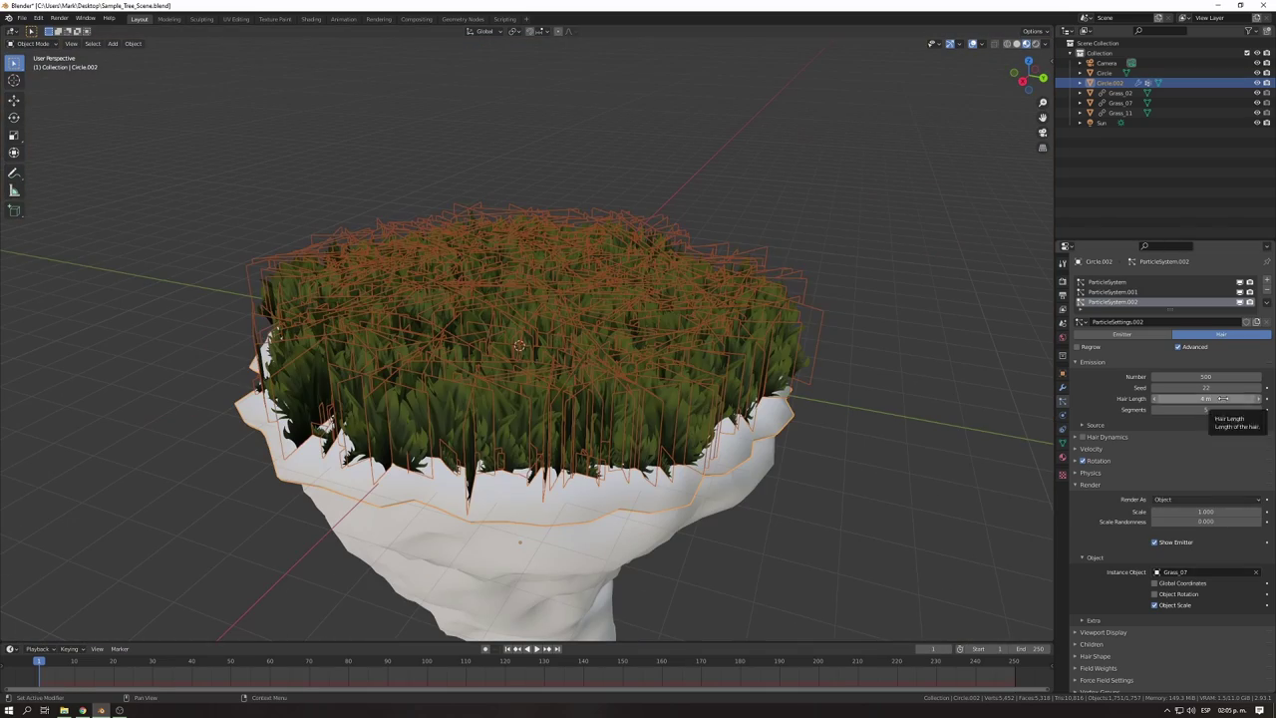
Adjust the grass hair length, trying 1 m and then 2.85 m.
drag(1223, 398, 1236, 399)
key(Return)
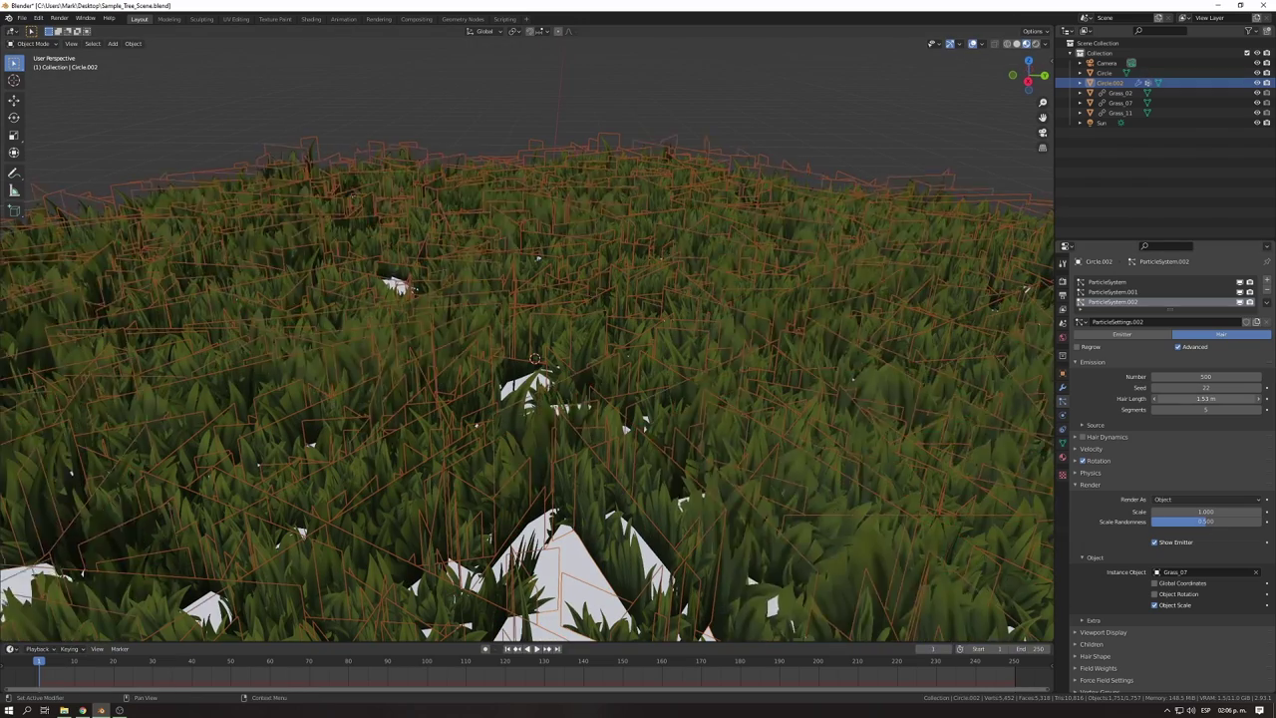
mouse_move(698, 299)
middle_down()
mouse_move(694, 413)
mouse_move(48, 83)
middle_up()
scroll(694, 413, down, 5)
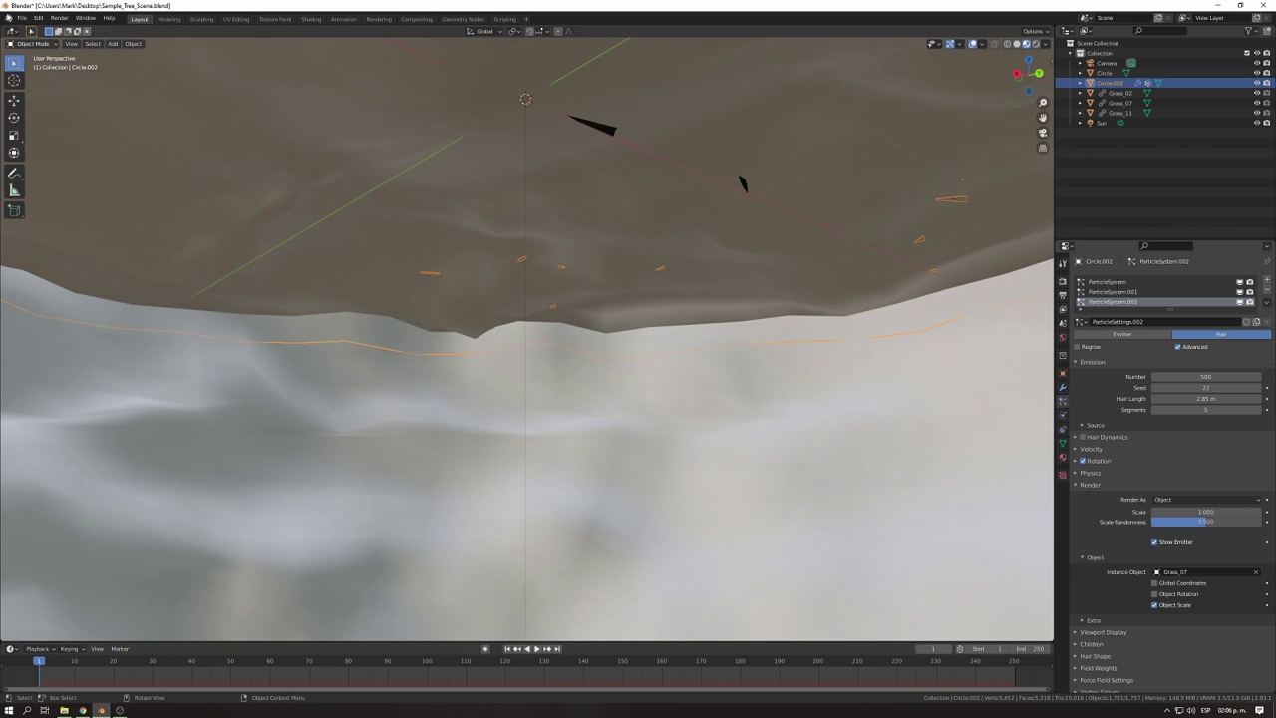
Append Grass_10, pick it as the instance object, and set hair length to 1.09 m.
click(21, 18)
click(40, 119)
double_click(609, 356)
mouse_move(742, 369)
middle_down()
mouse_move(580, 335)
mouse_move(758, 399)
middle_up()
click(449, 215)
mouse_move(449, 214)
middle_down()
mouse_move(651, 369)
mouse_move(698, 329)
middle_up()
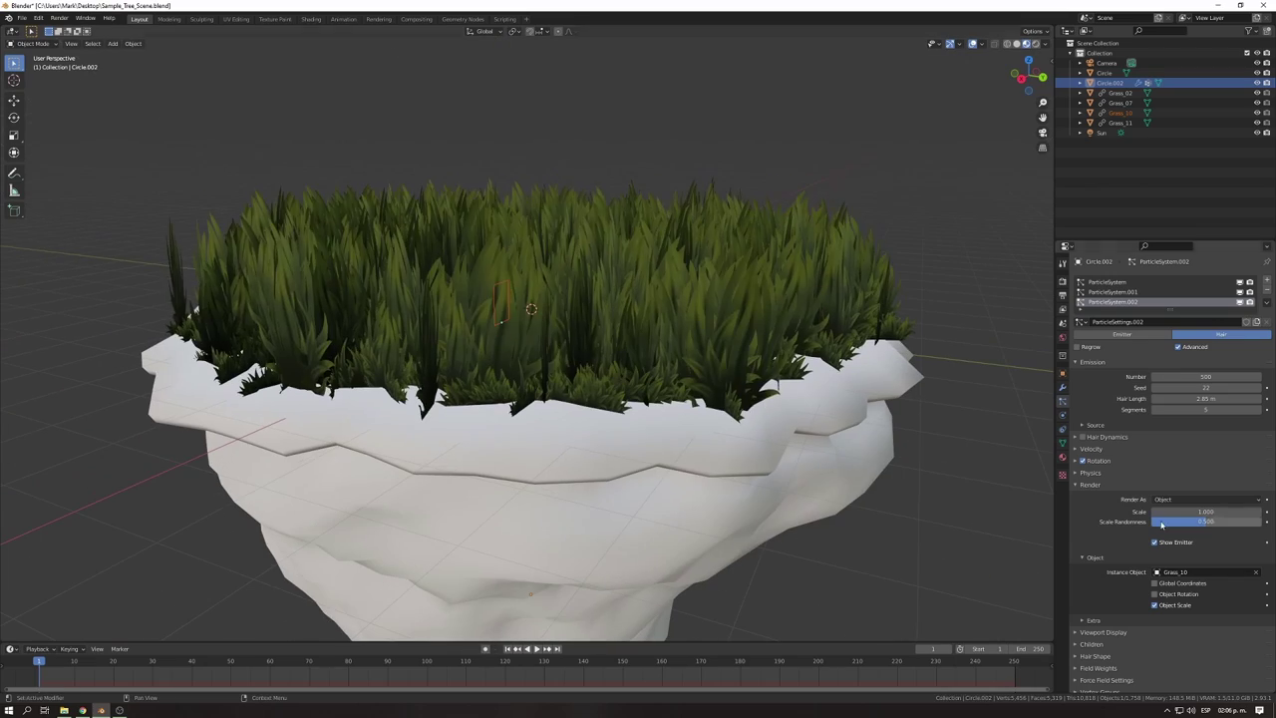
Set the grass scale randomness to 0.5 and render a preview of the scene.
drag(1207, 398, 1167, 398)
scroll(798, 435, down, 3)
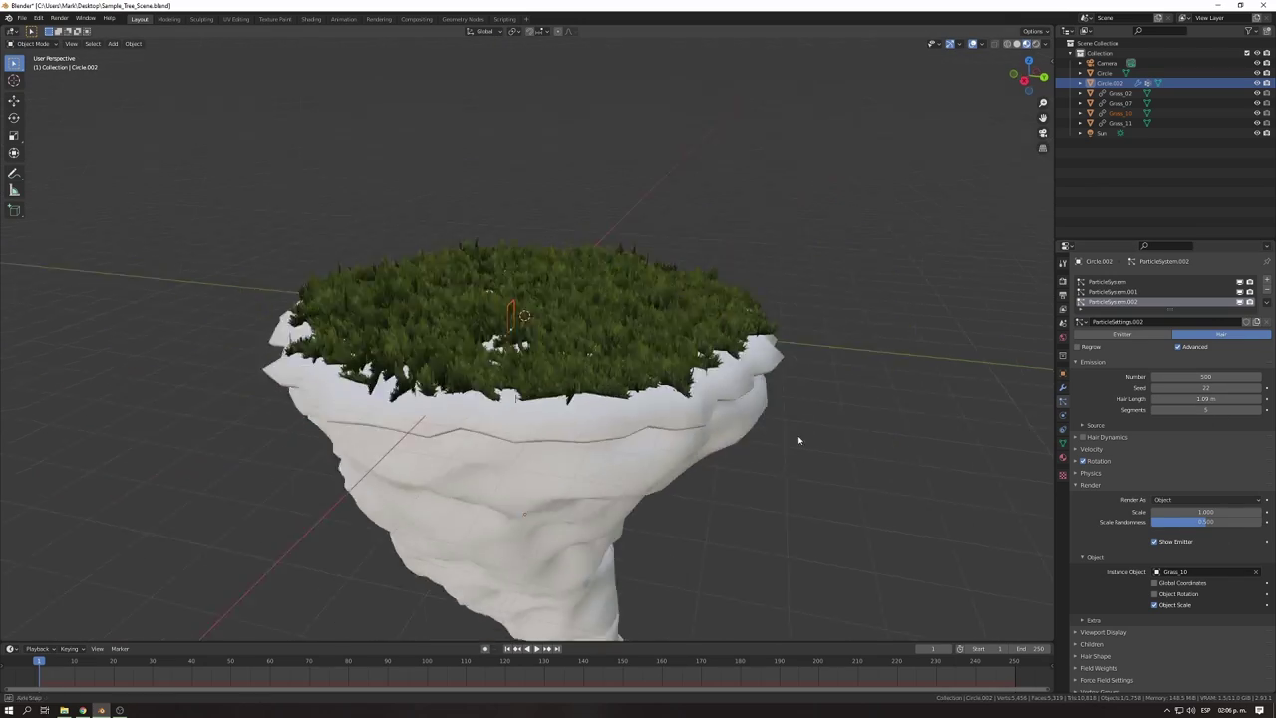
middle_drag(798, 435, 792, 401)
key(F12)
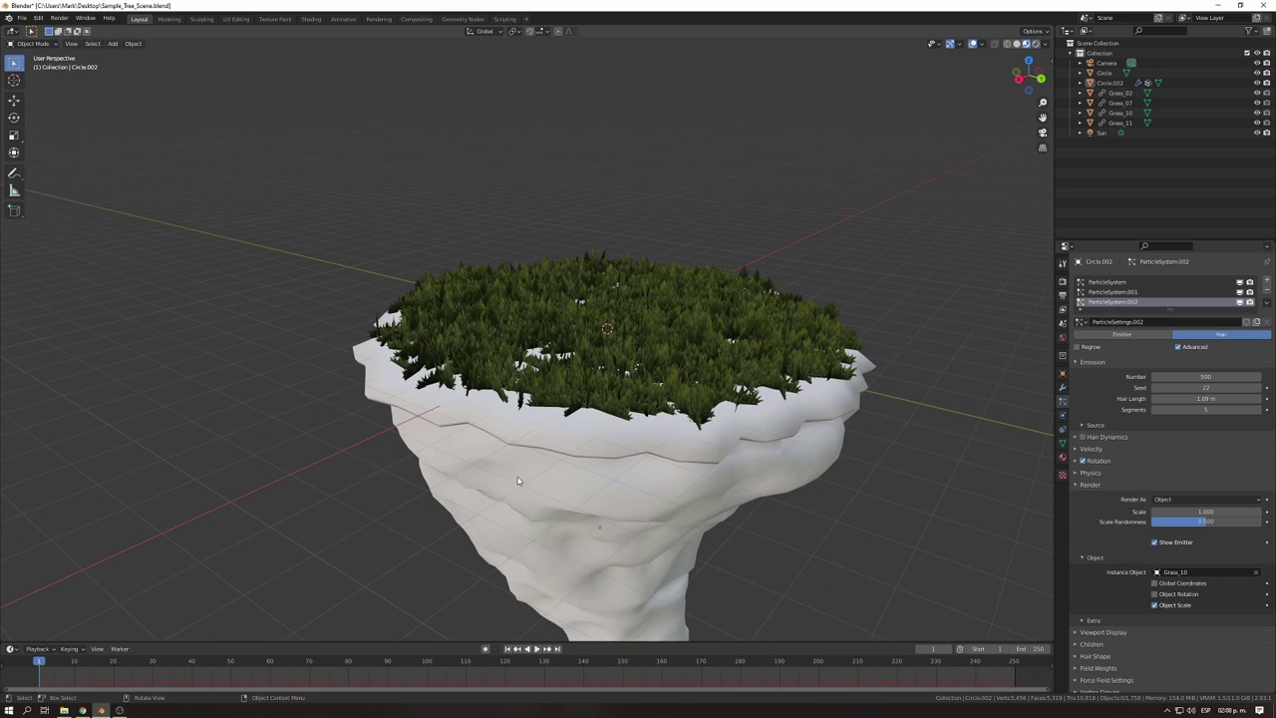
click(20, 18)
Link the Grass material from the grass .blend file's Material folder.
click(44, 113)
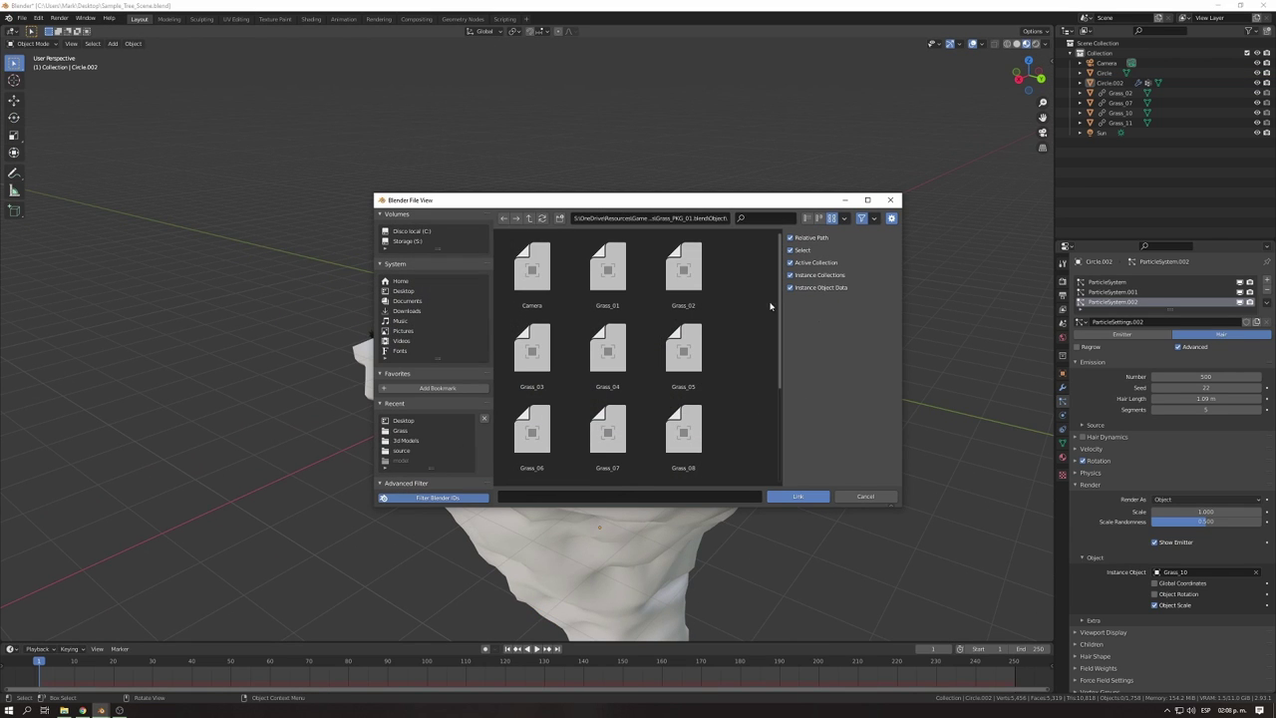
click(475, 500)
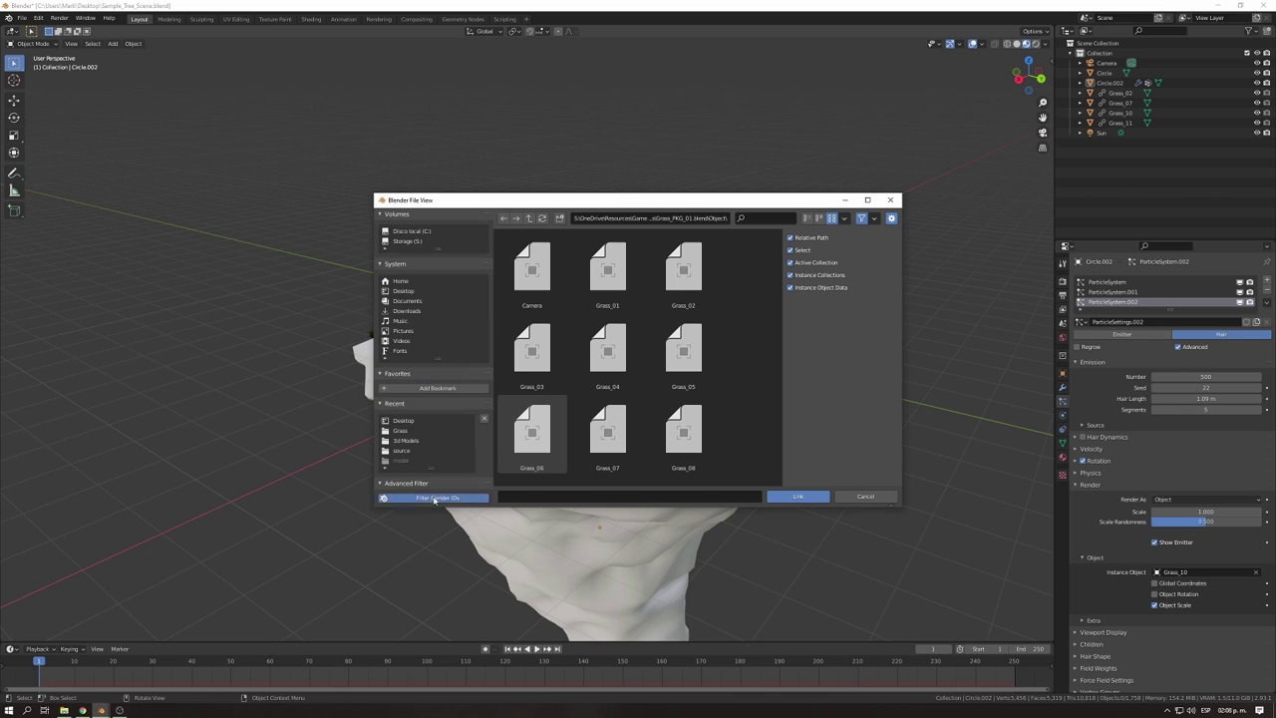
scroll(402, 306, down, 5)
scroll(384, 309, up, 1)
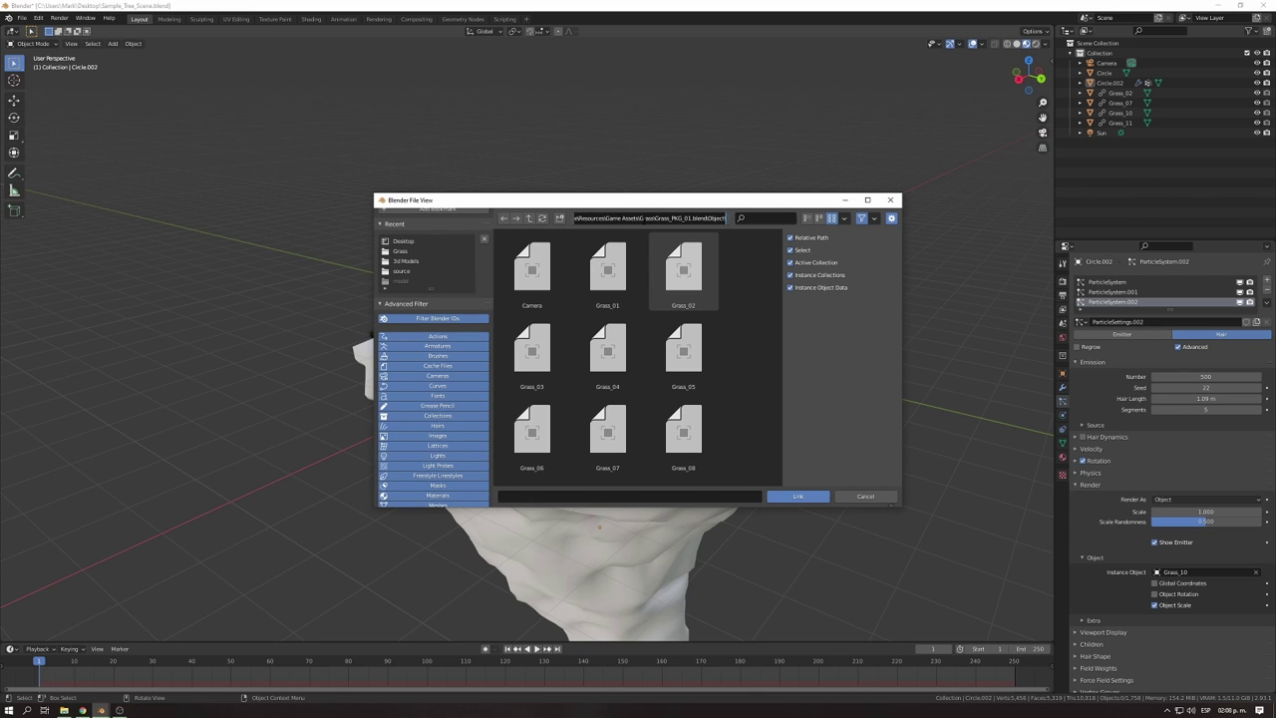
key(ctrl+BackSpace)
key(Return)
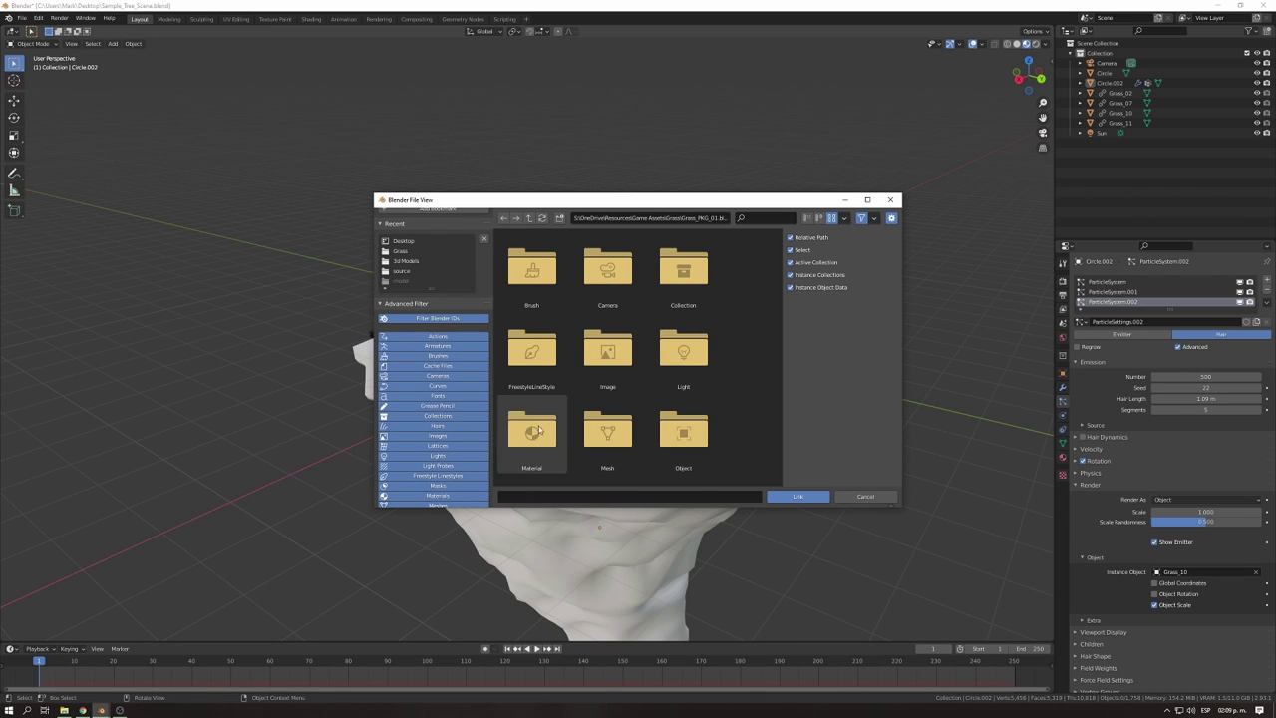
double_click(539, 431)
click(798, 496)
click(1063, 459)
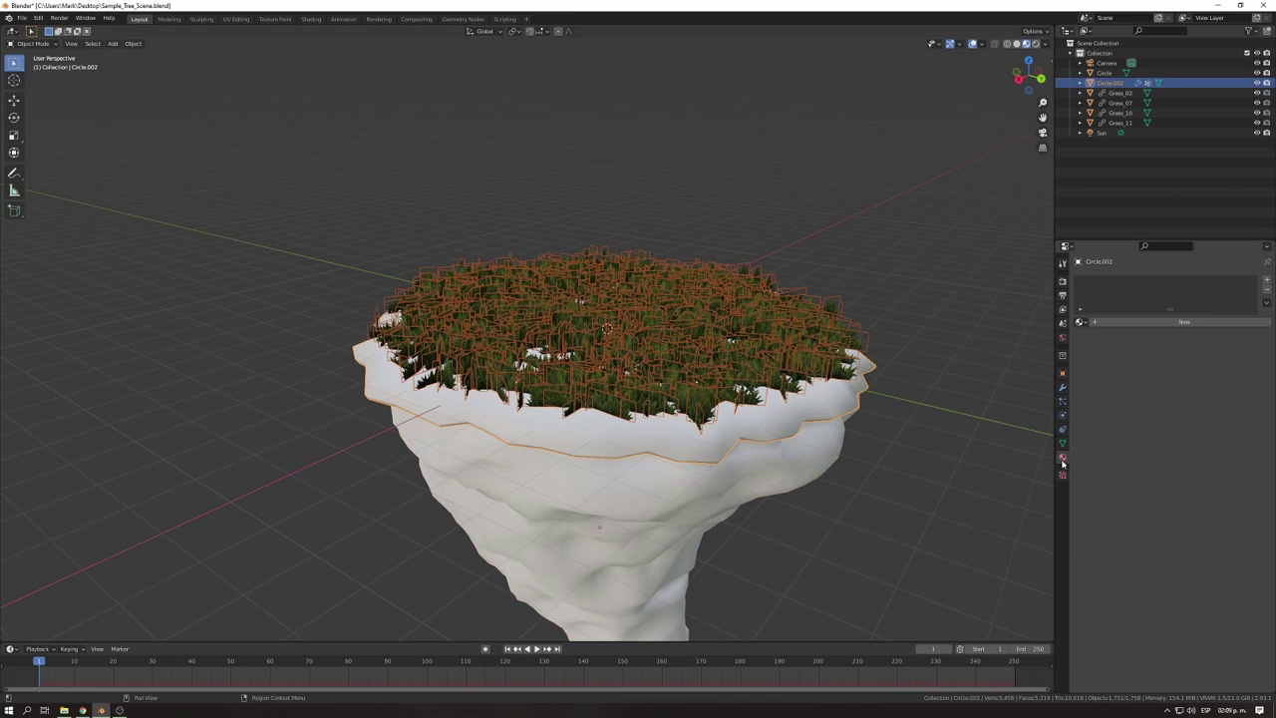
Start linking another material, browsing to the Trees_Dry file's Material folder.
mouse_move(906, 433)
ctrl+middle_down()
mouse_move(760, 436)
mouse_move(718, 299)
ctrl+middle_up()
click(21, 18)
click(45, 119)
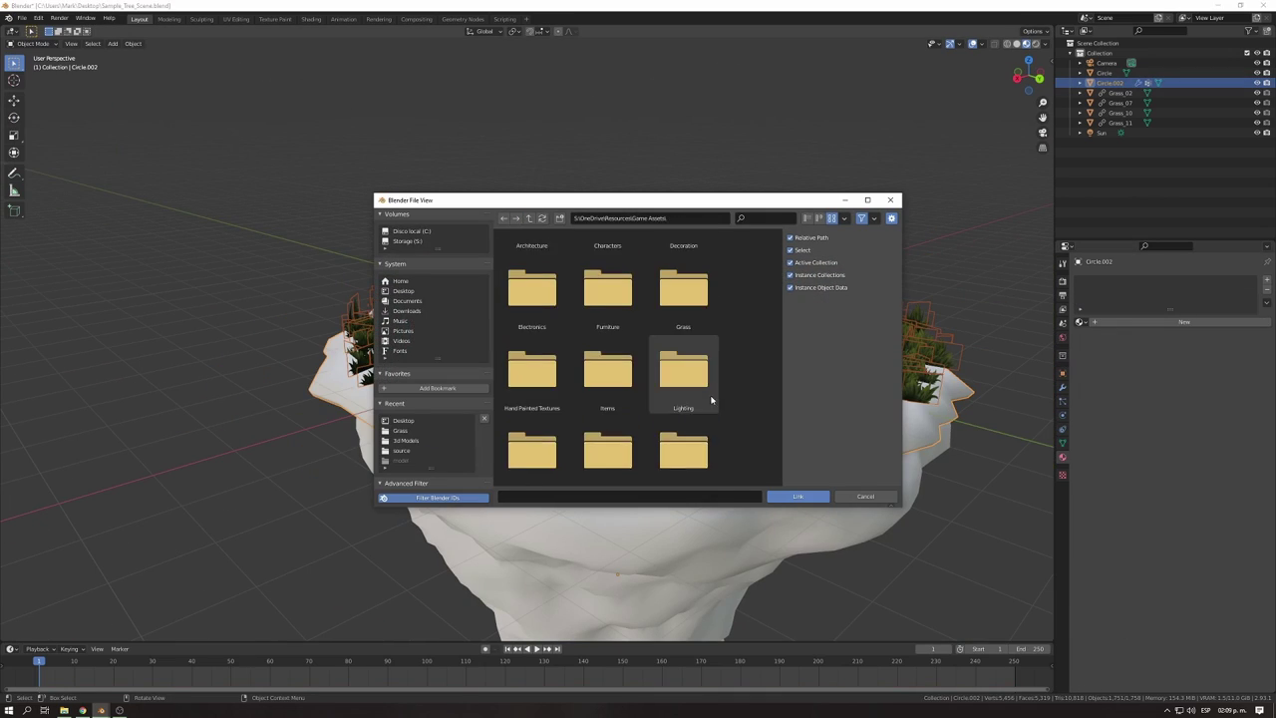
scroll(711, 400, down, 2)
double_click(614, 439)
double_click(533, 354)
double_click(608, 354)
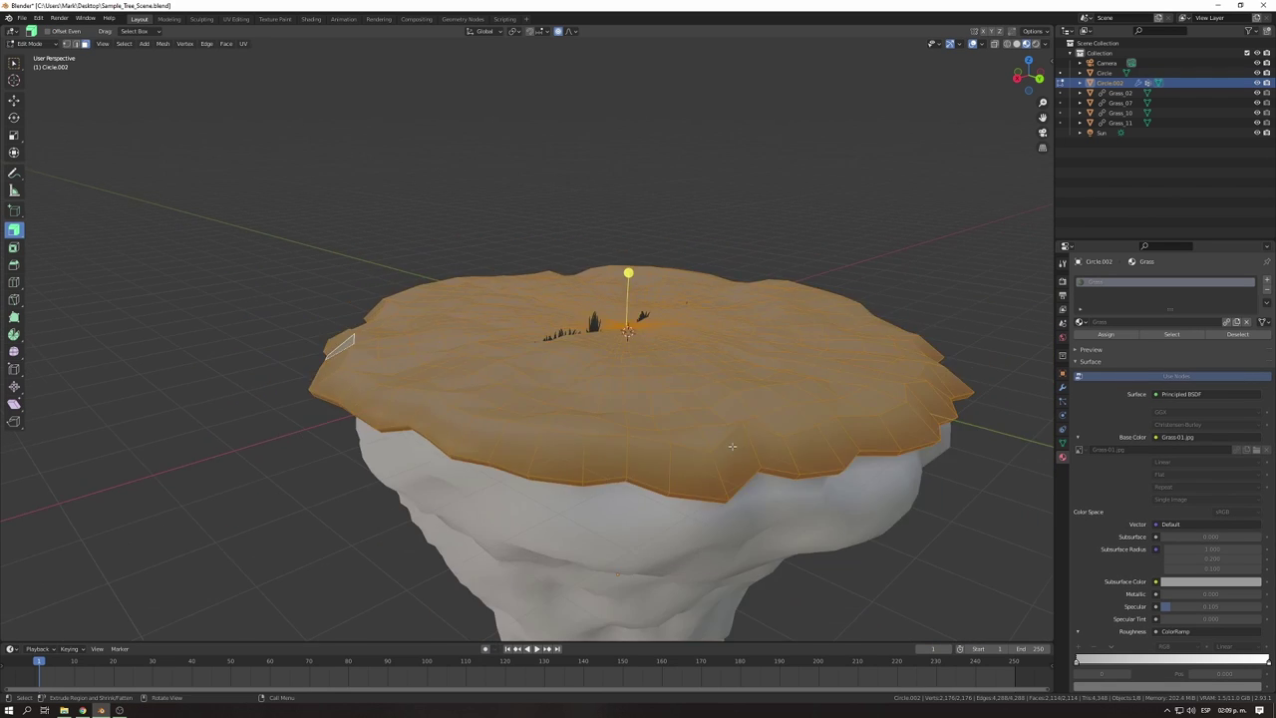
UV-unwrap Circle.002's top faces so the Grass texture shows green across the island.
middle_drag(732, 446, 718, 379)
key(u)
click(698, 429)
middle_drag(698, 429, 686, 419)
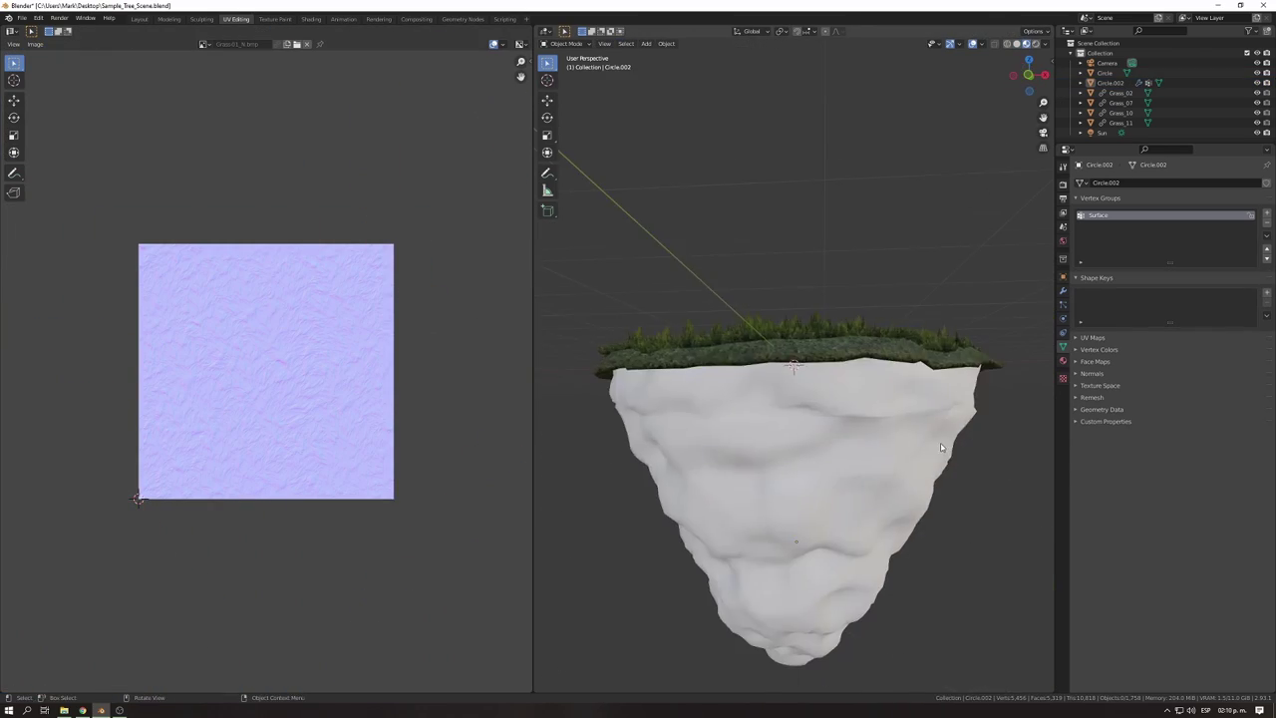
Render a preview, slightly resize the grass top, raise it along Z, and re-render.
key(F12)
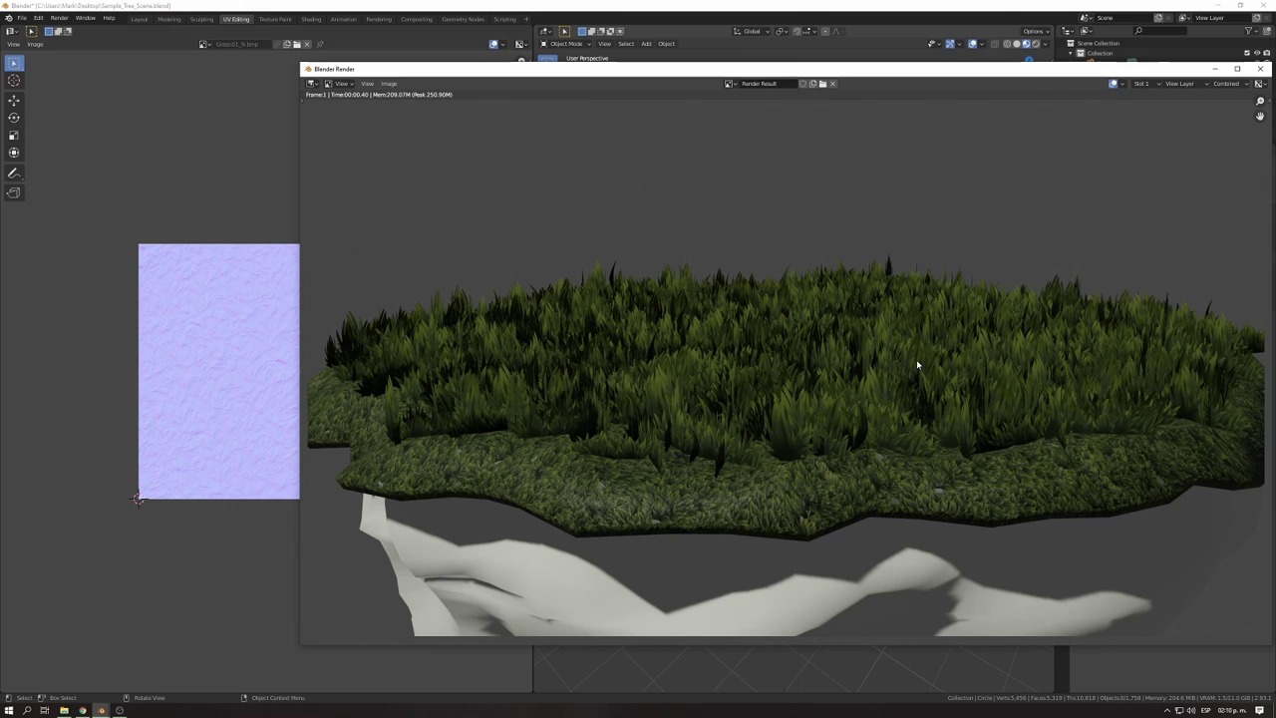
key(Escape)
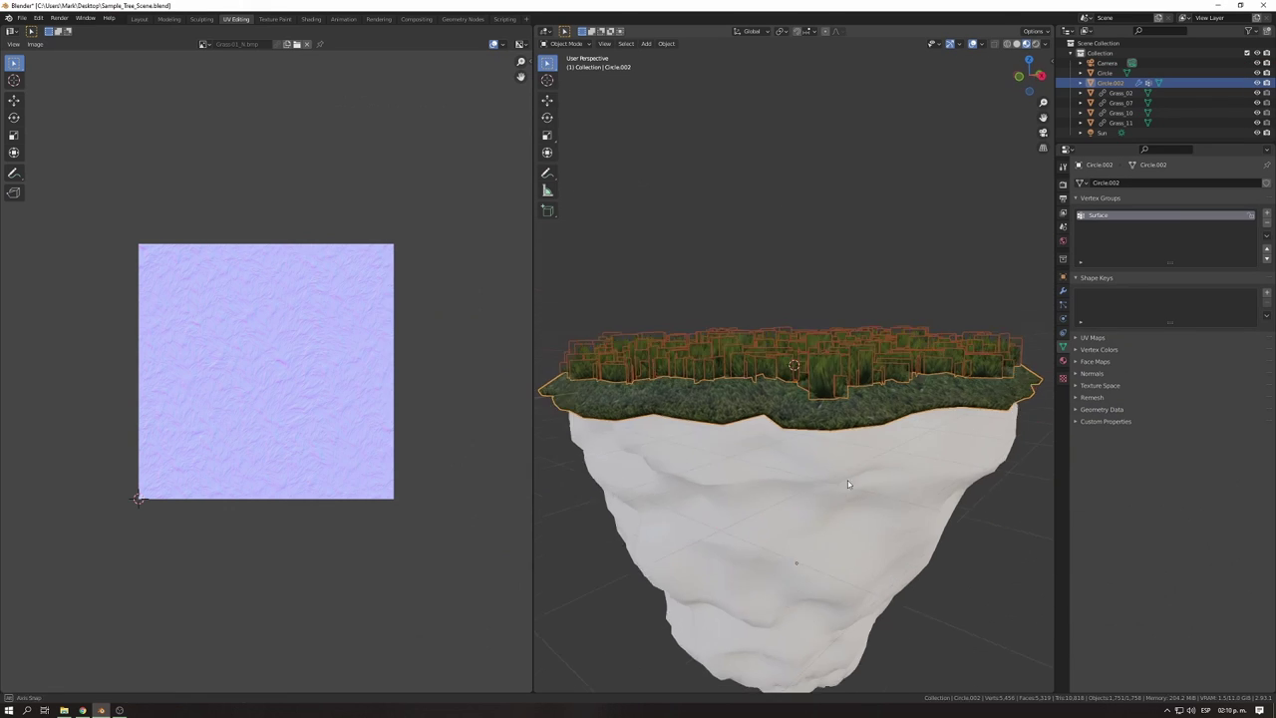
key(s)
click(962, 535)
key(g)
key(z)
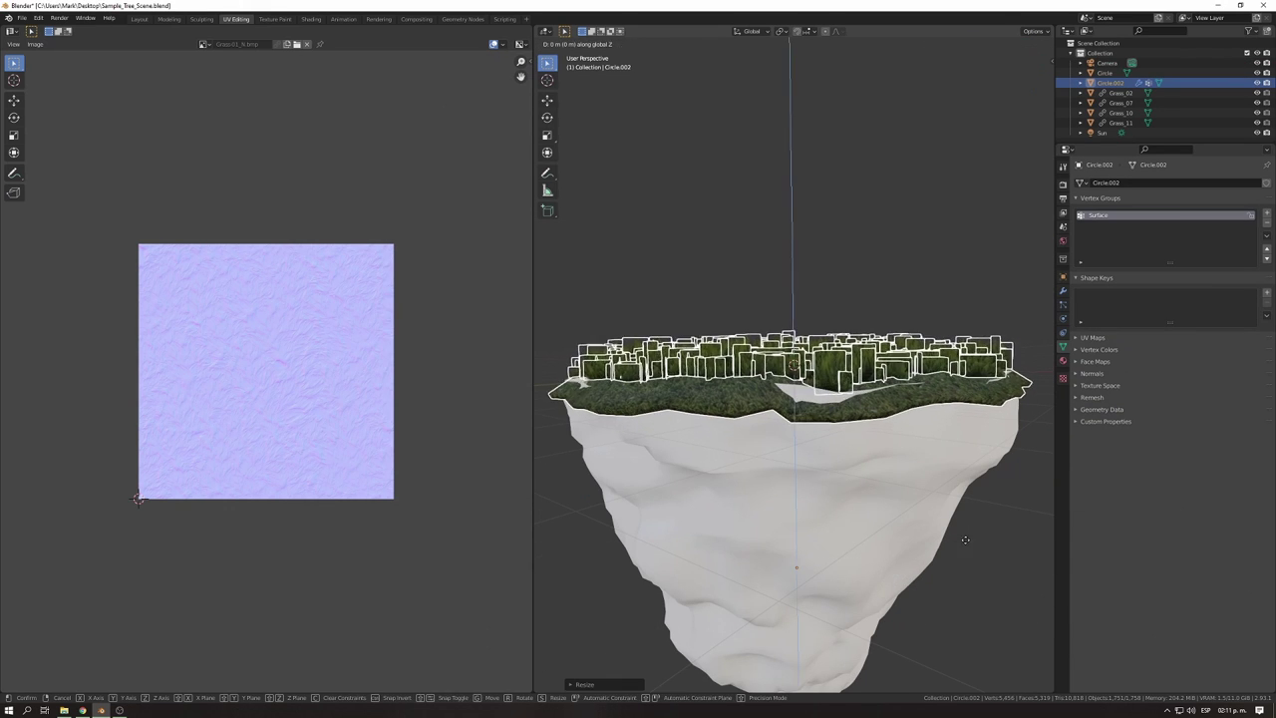
click(955, 533)
middle_drag(955, 534, 980, 565)
key(F12)
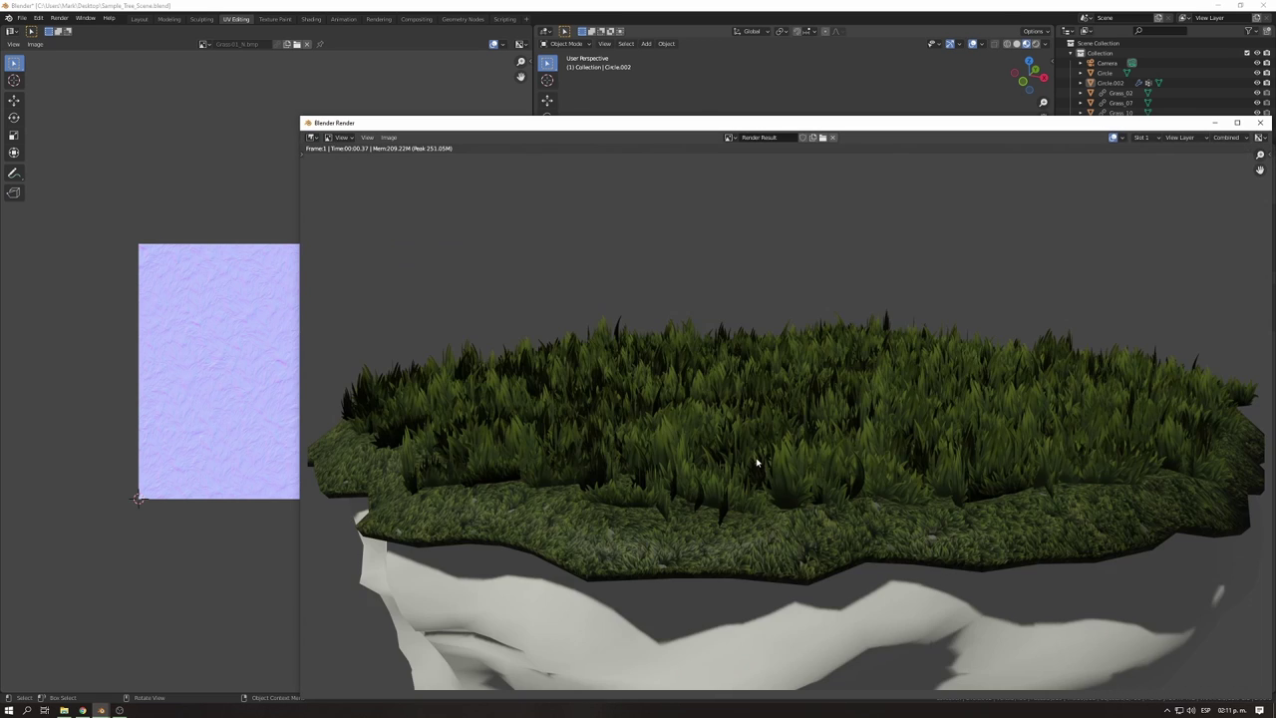
key(Escape)
Add a Subdivision modifier to Circle.002 to smooth the grass top.
click(890, 434)
click(1063, 289)
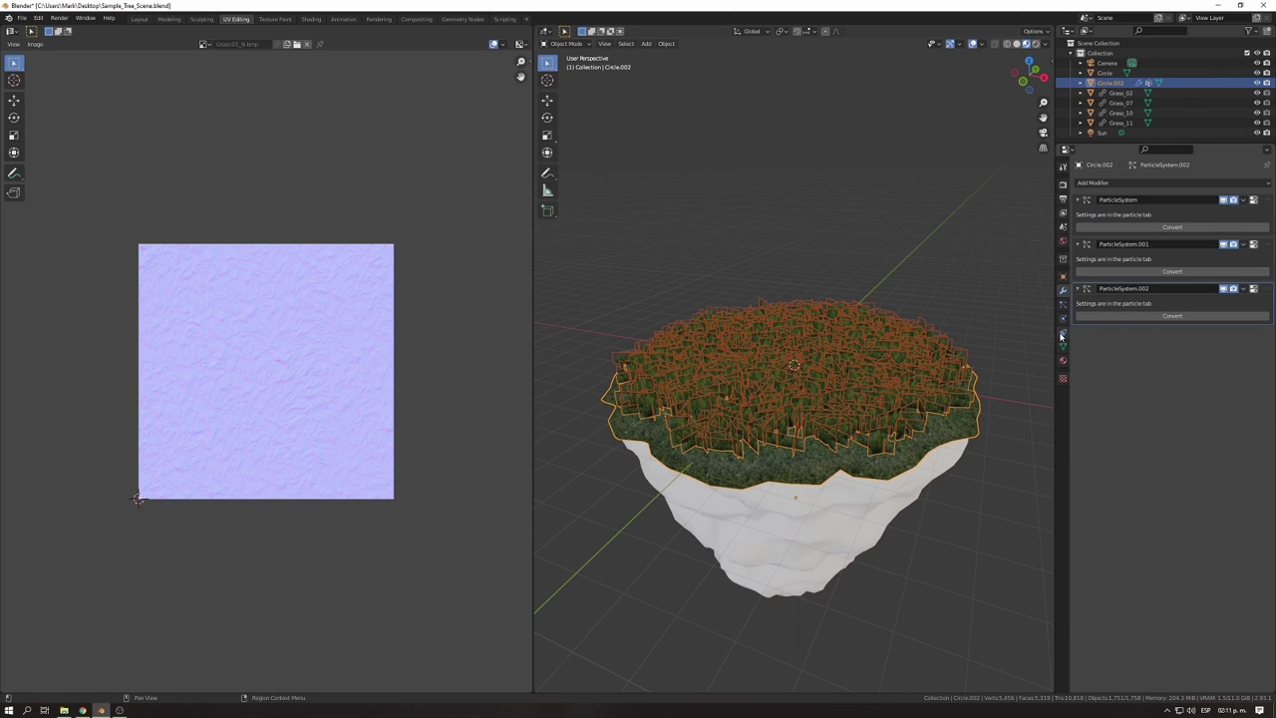
click(1239, 184)
click(1172, 184)
click(1082, 364)
Render the smoothed island and widen the 3D view to see the whole island.
mouse_move(998, 485)
middle_down()
mouse_move(954, 420)
mouse_move(1175, 381)
middle_up()
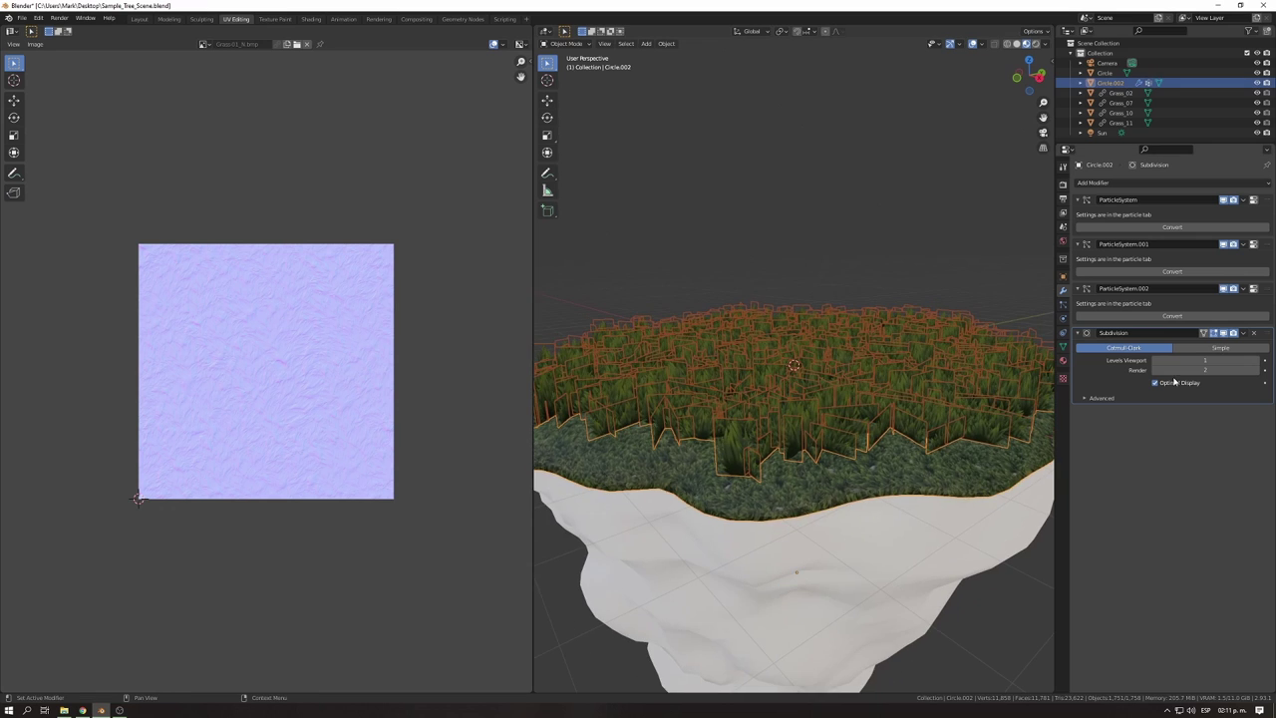
scroll(887, 228, down, 3)
key(F12)
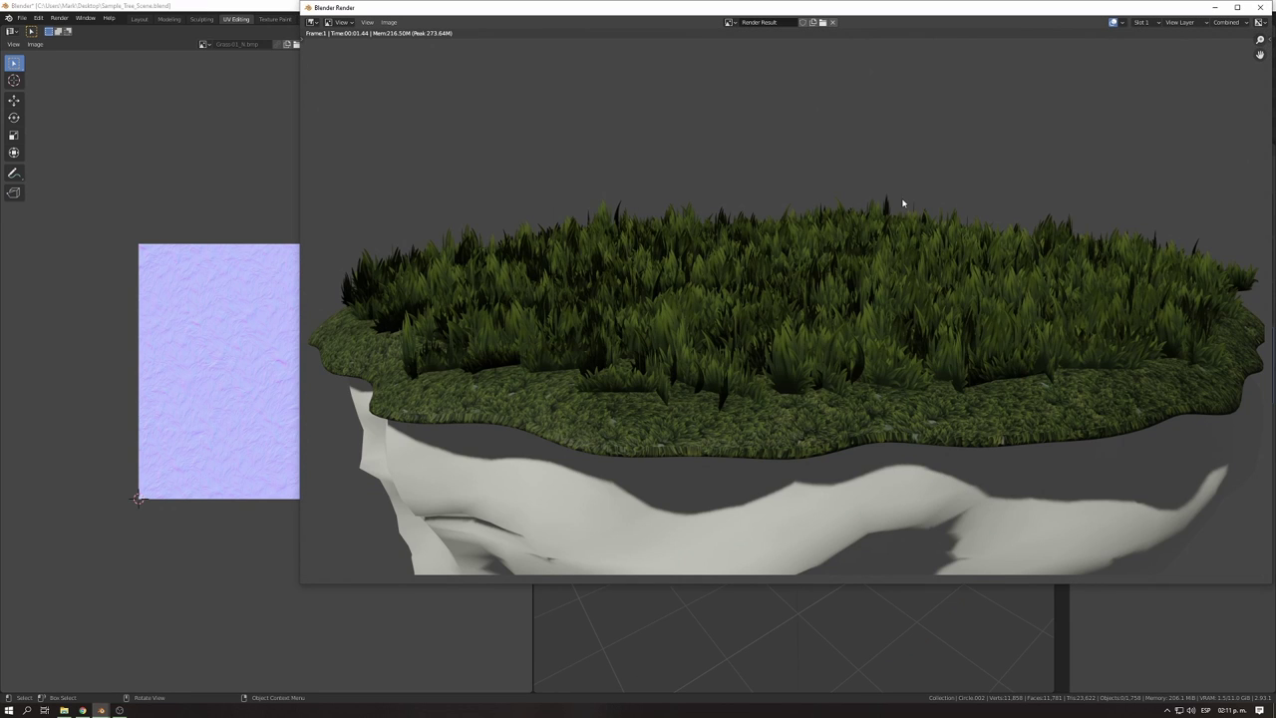
scroll(791, 207, down, 2)
key(Escape)
scroll(1039, 605, up, 4)
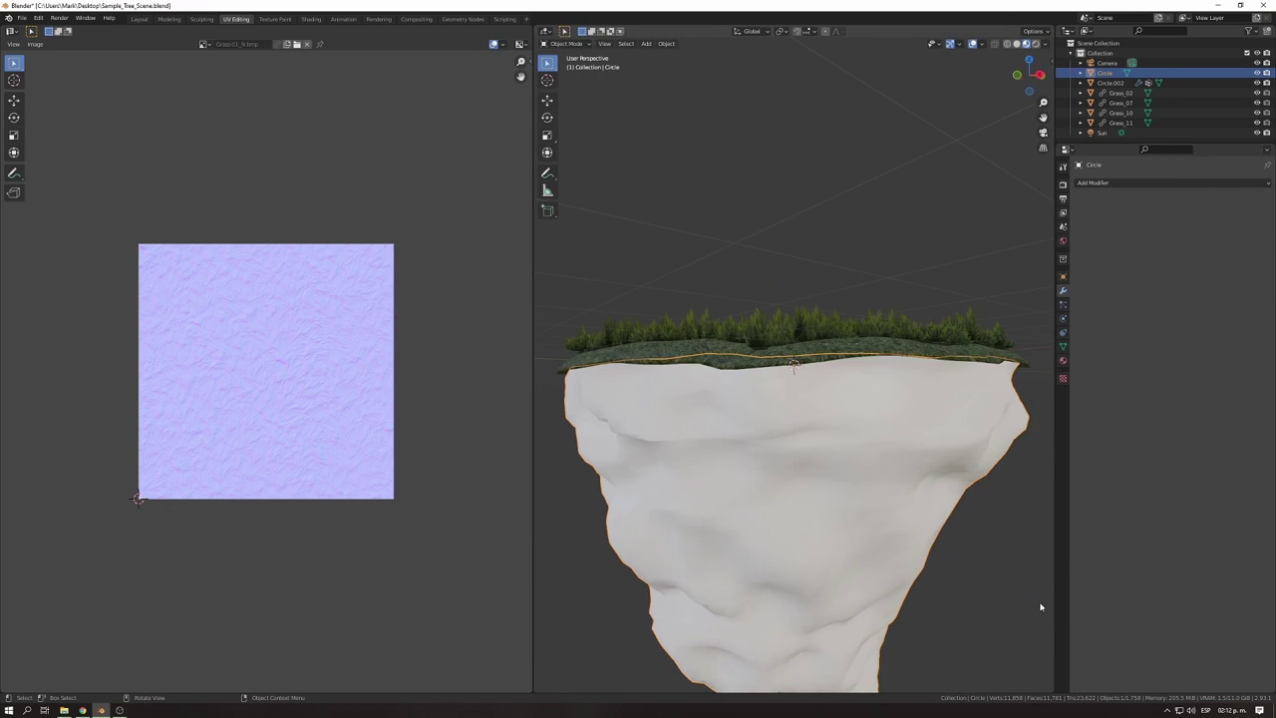
scroll(1039, 605, down, 3)
middle_drag(946, 526, 883, 444)
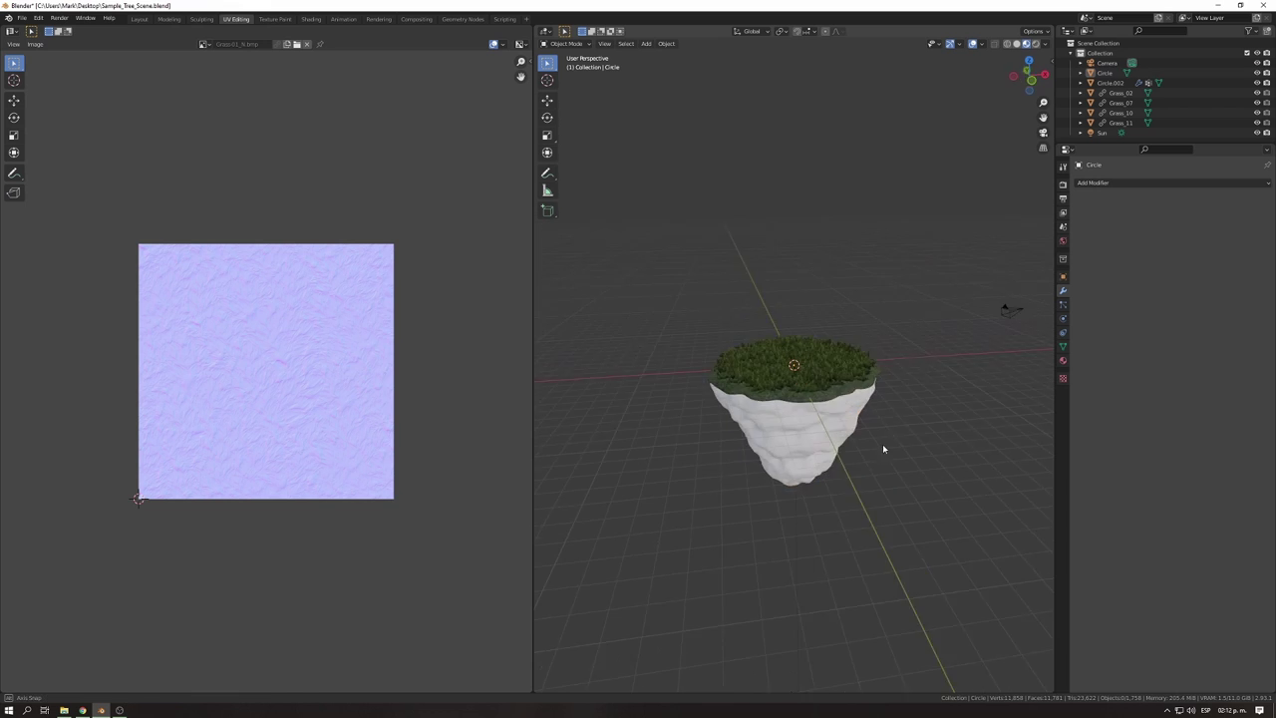
scroll(883, 443, down, 1)
drag(533, 380, 251, 389)
key(shift+a)
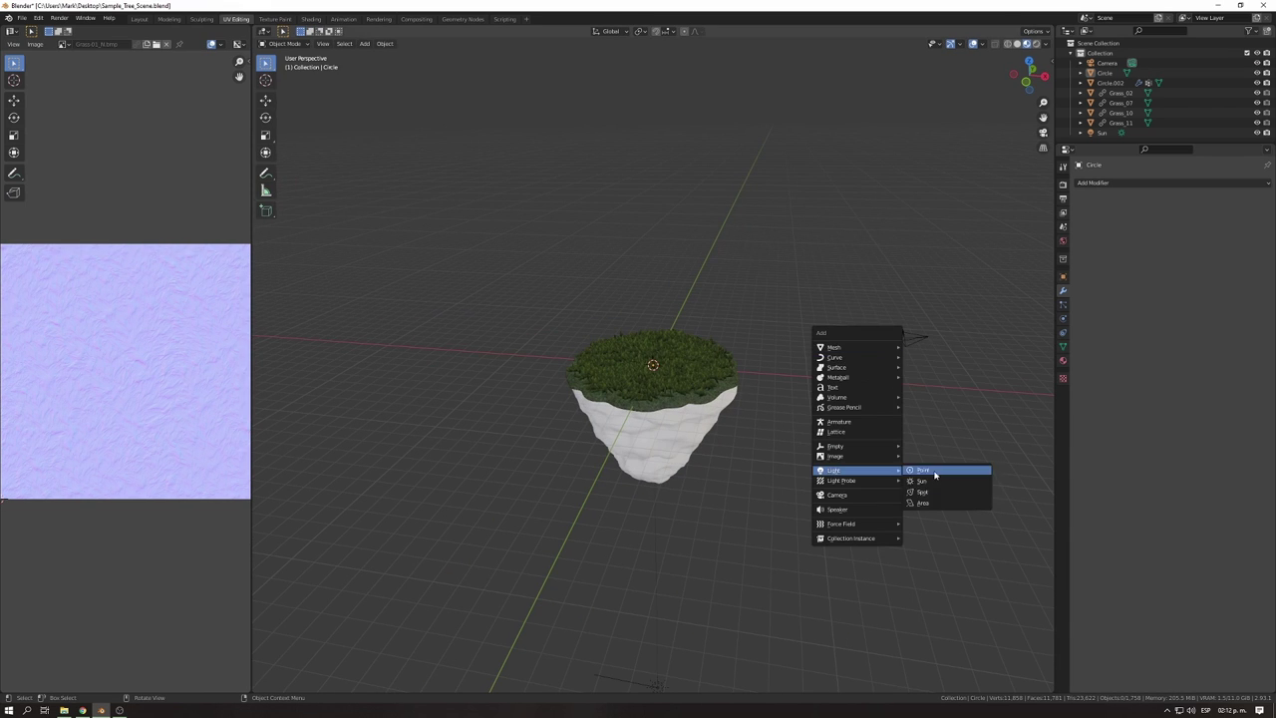
Add a Spot light, raise it above the island, and set its Power to 50000 W.
click(923, 489)
key(g)
key(z)
click(811, 294)
click(1063, 319)
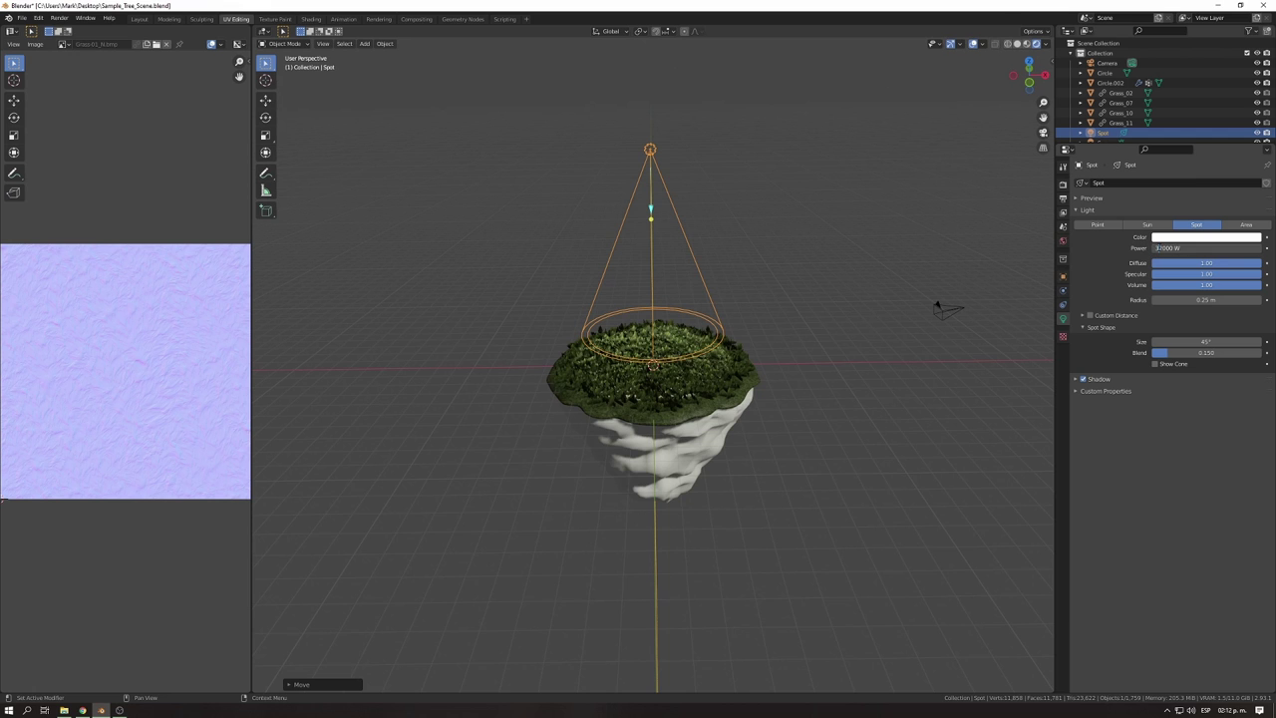
scroll(759, 342, down, 3)
middle_drag(759, 341, 747, 362)
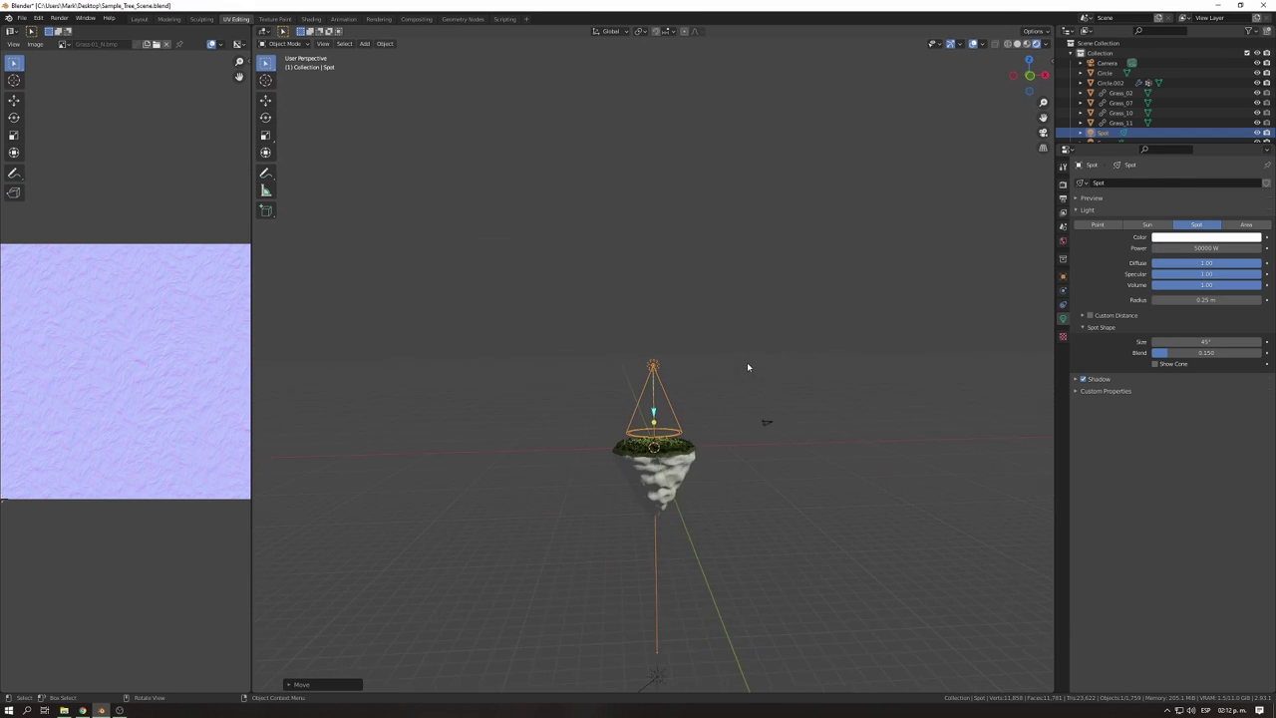
Tilt and rotate the spot light so it shines down onto the island.
key(KP_1)
key(r)
click(827, 353)
key(g)
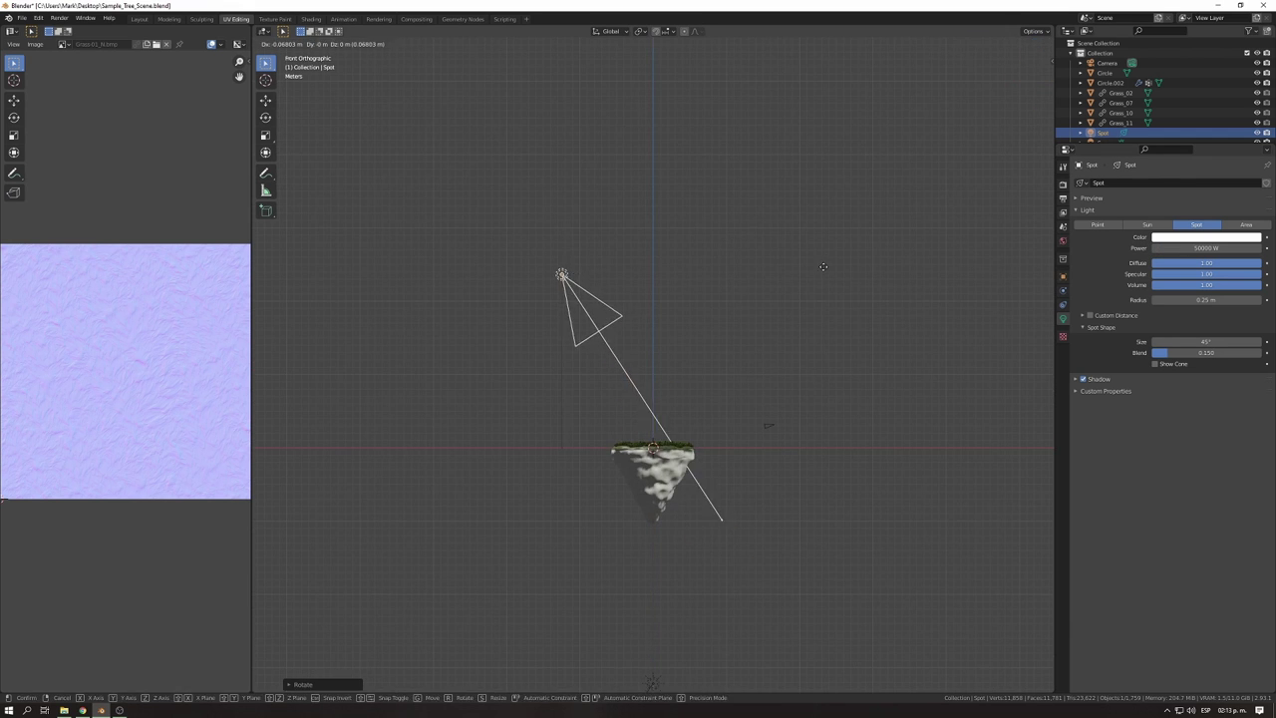
key(KP_7)
key(r)
key(z)
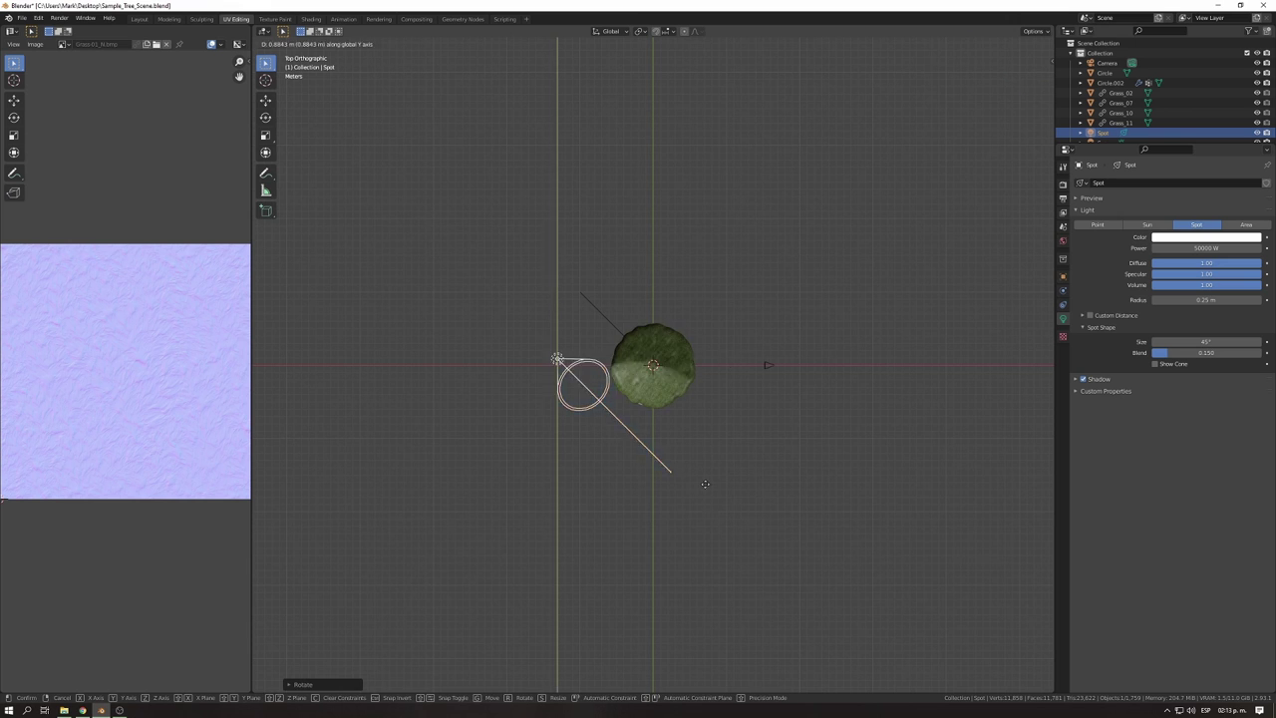
click(705, 484)
Switch the UV editor to the Shader Editor and frame the World nodes.
middle_drag(705, 484, 737, 356)
click(738, 459)
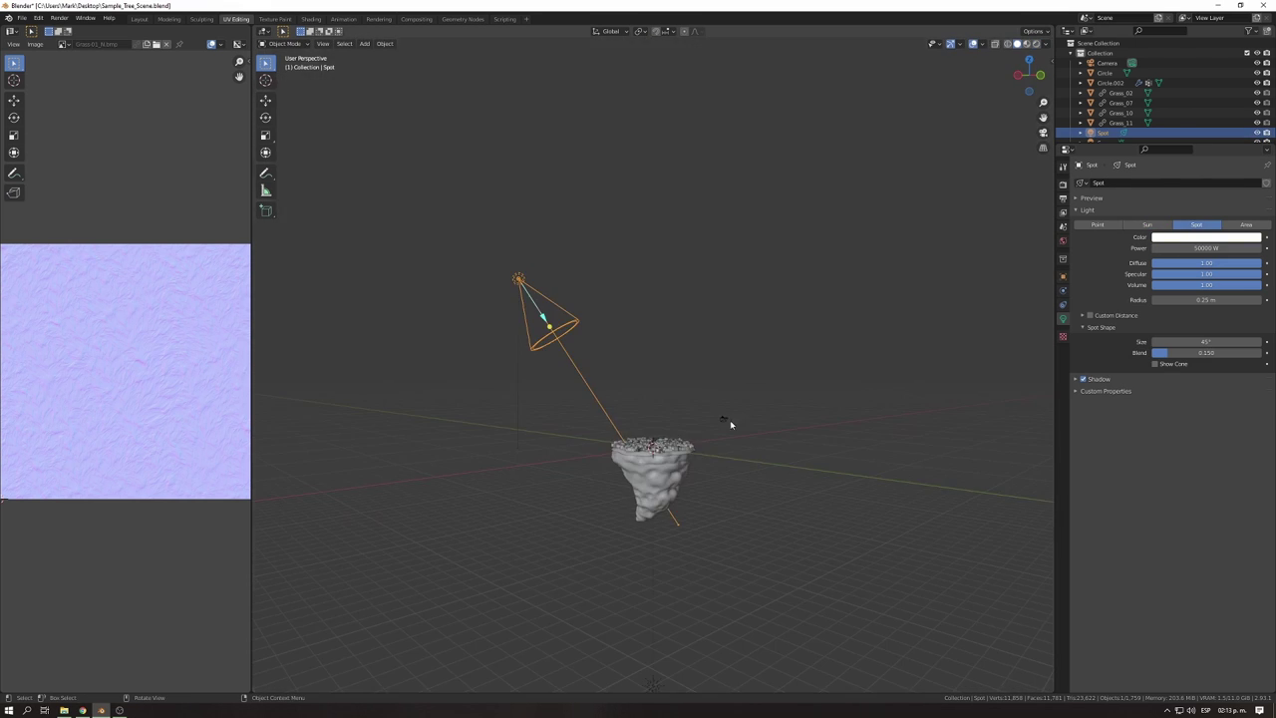
mouse_move(739, 459)
middle_down()
mouse_move(703, 459)
mouse_move(840, 246)
middle_up()
scroll(123, 94, down, 3)
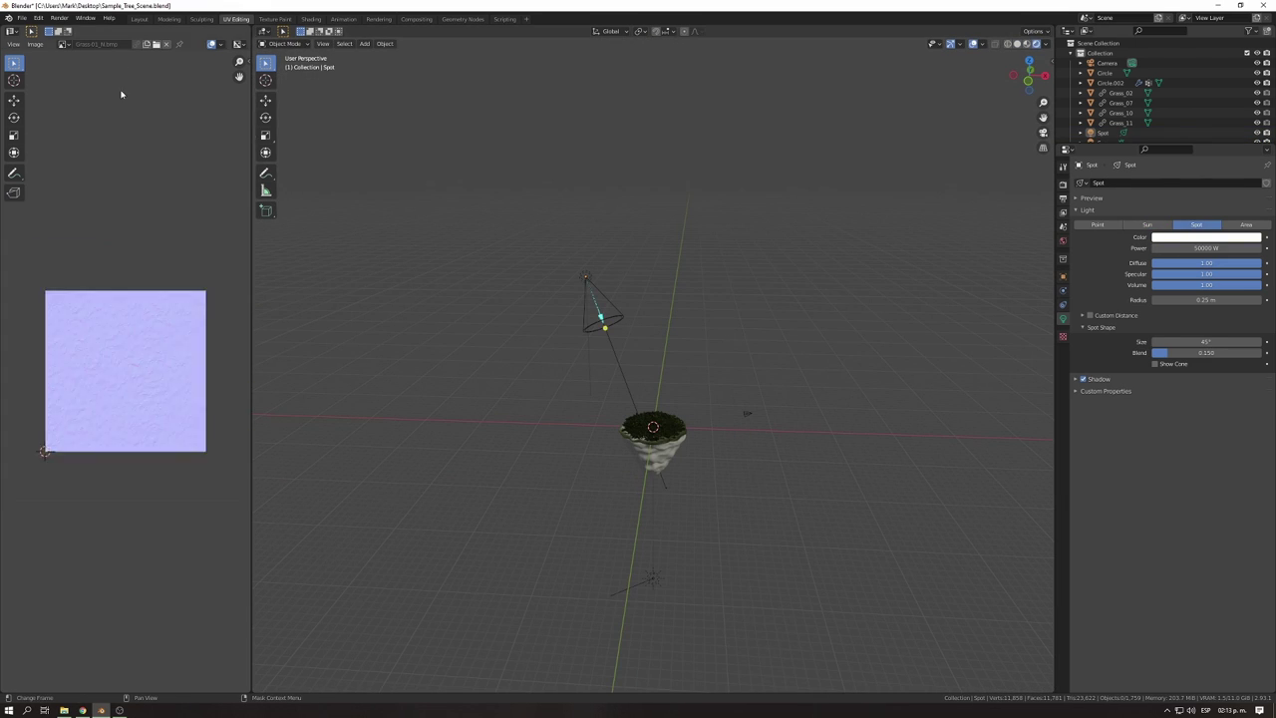
scroll(123, 94, down, 2)
click(12, 31)
click(40, 103)
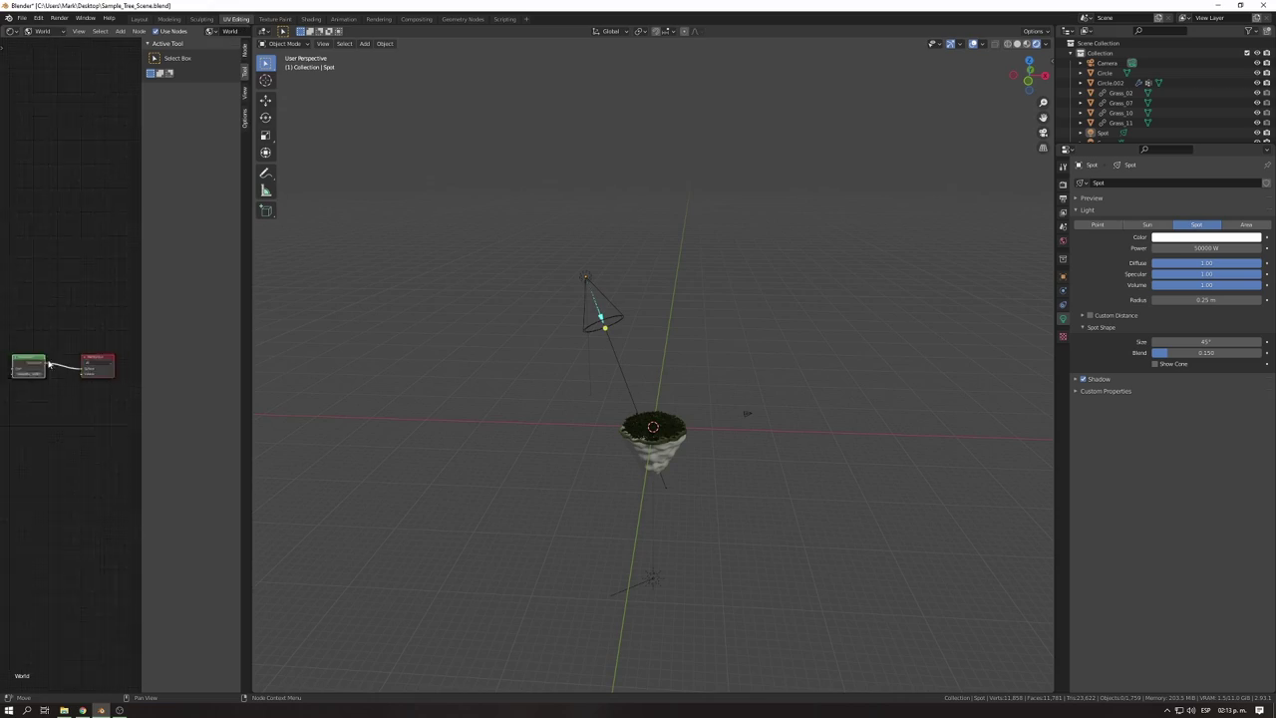
scroll(49, 365, up, 2)
key(Home)
Add a Principled Volume node to the World node tree and test render.
mouse_move(604, 336)
middle_down()
mouse_move(704, 416)
mouse_move(832, 379)
mouse_move(259, 411)
middle_up()
key(shift+a)
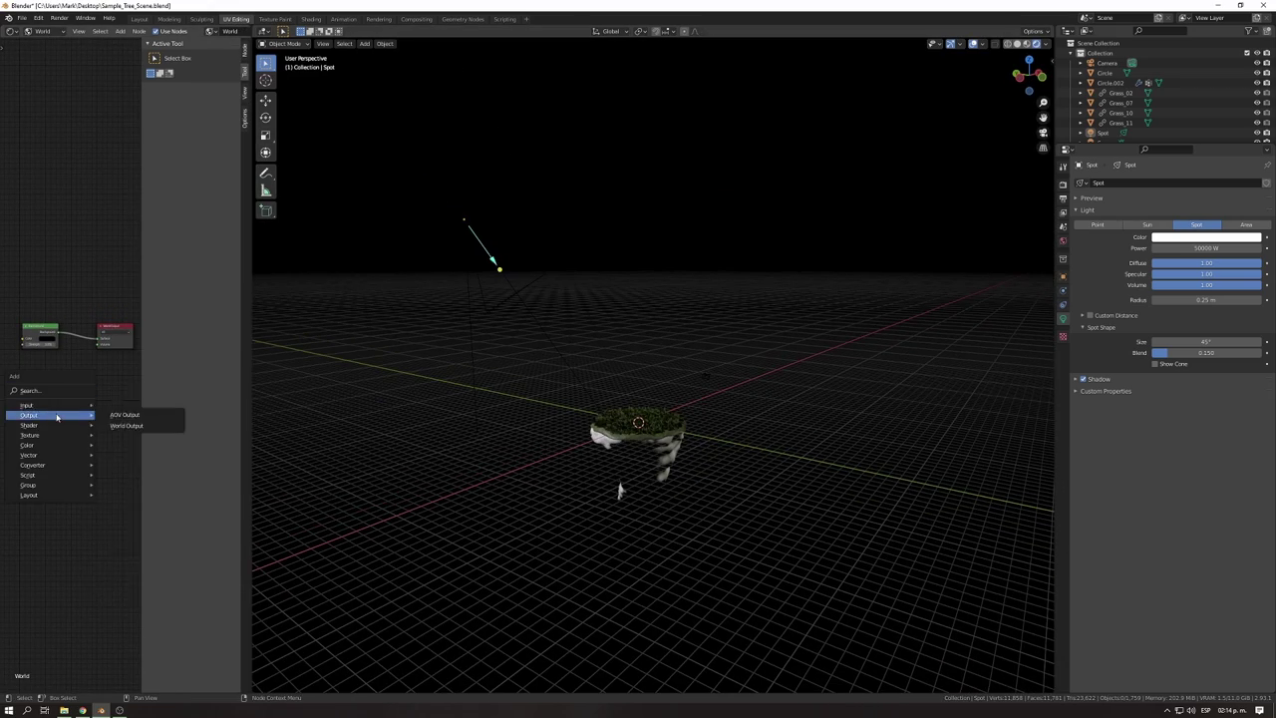
click(47, 417)
scroll(65, 427, up, 2)
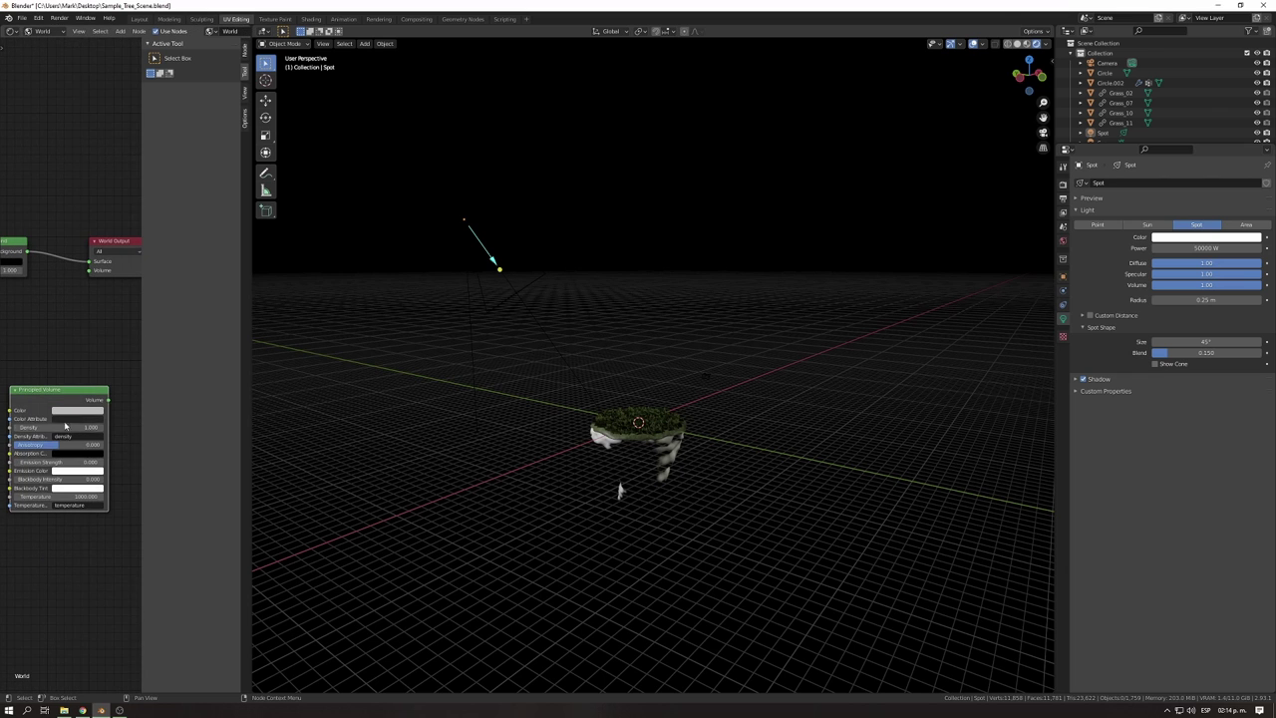
key(F12)
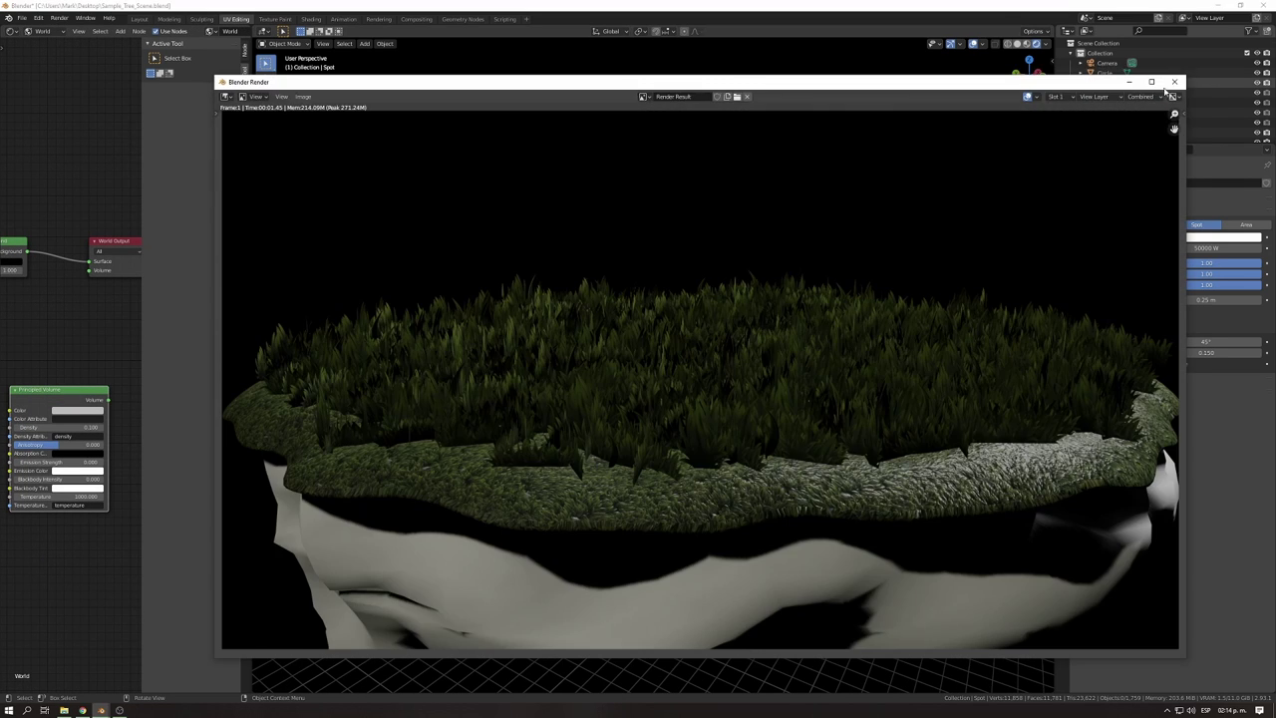
key(Escape)
Connect the Principled Volume to the World Output's Volume and render the visible beam.
scroll(69, 413, down, 2)
drag(74, 351, 86, 284)
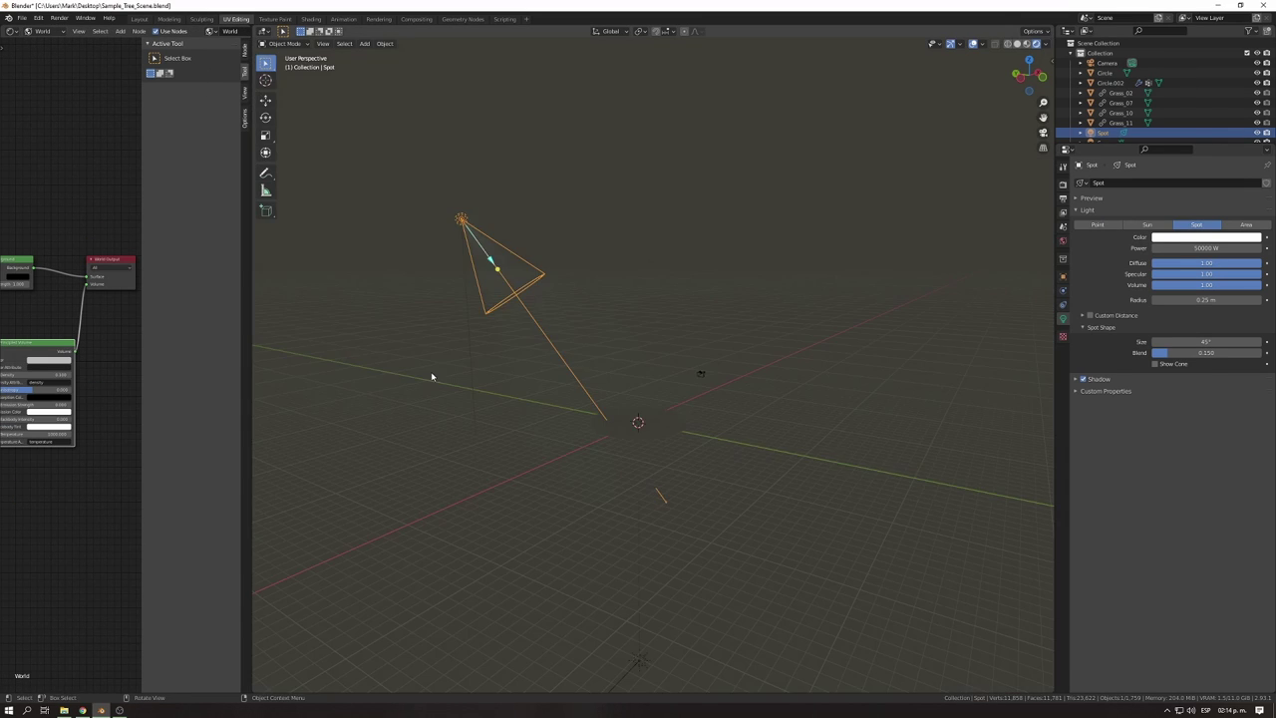
scroll(675, 447, up, 3)
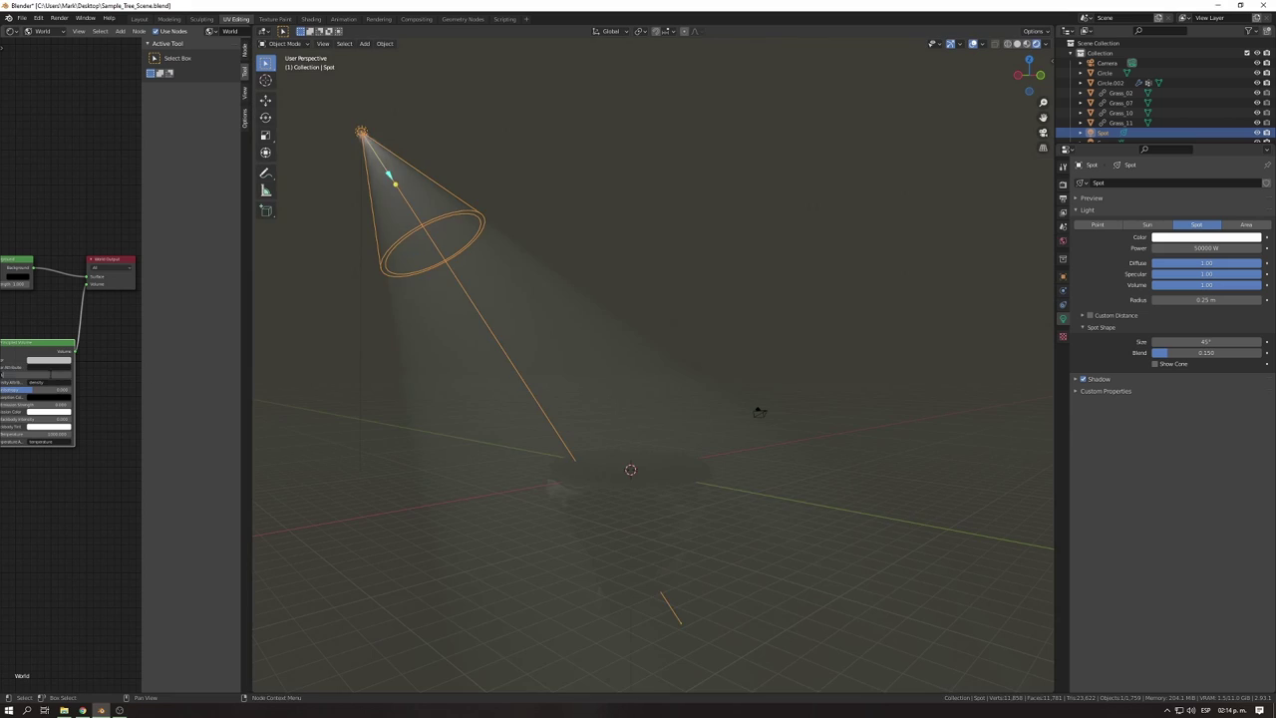
middle_drag(598, 374, 612, 426)
key(F12)
key(Escape)
scroll(685, 425, down, 5)
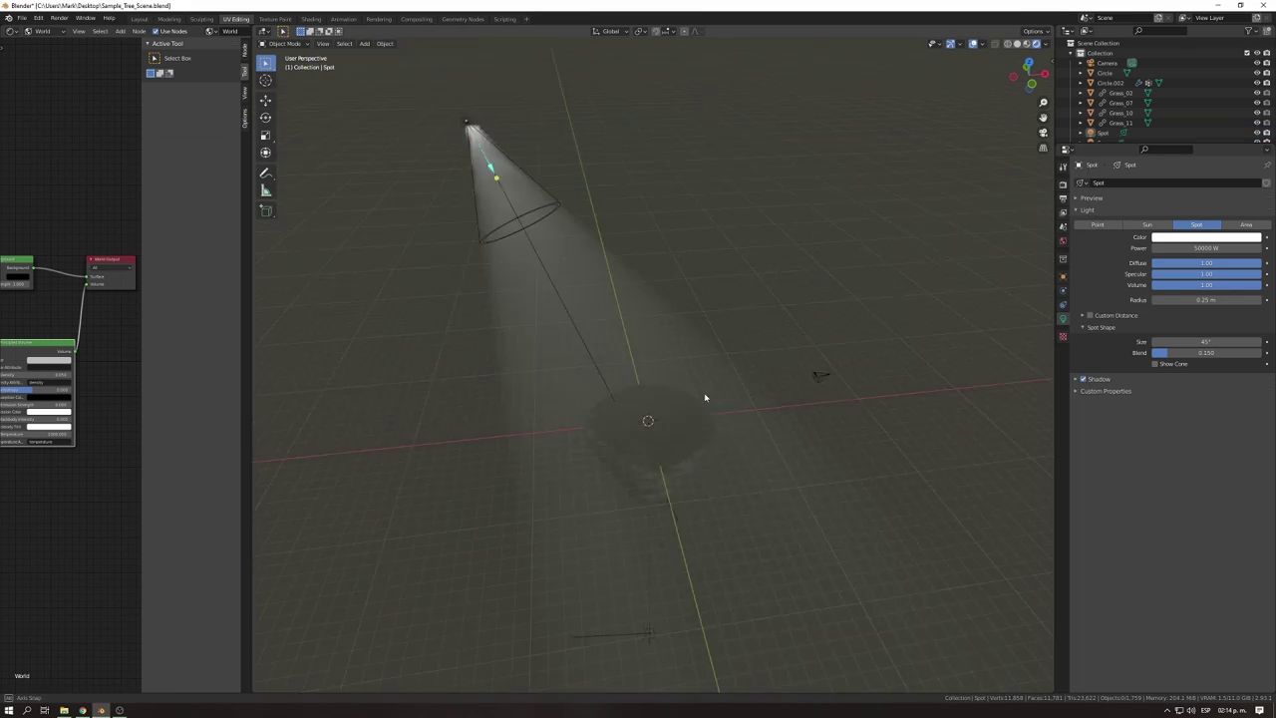
scroll(794, 371, up, 3)
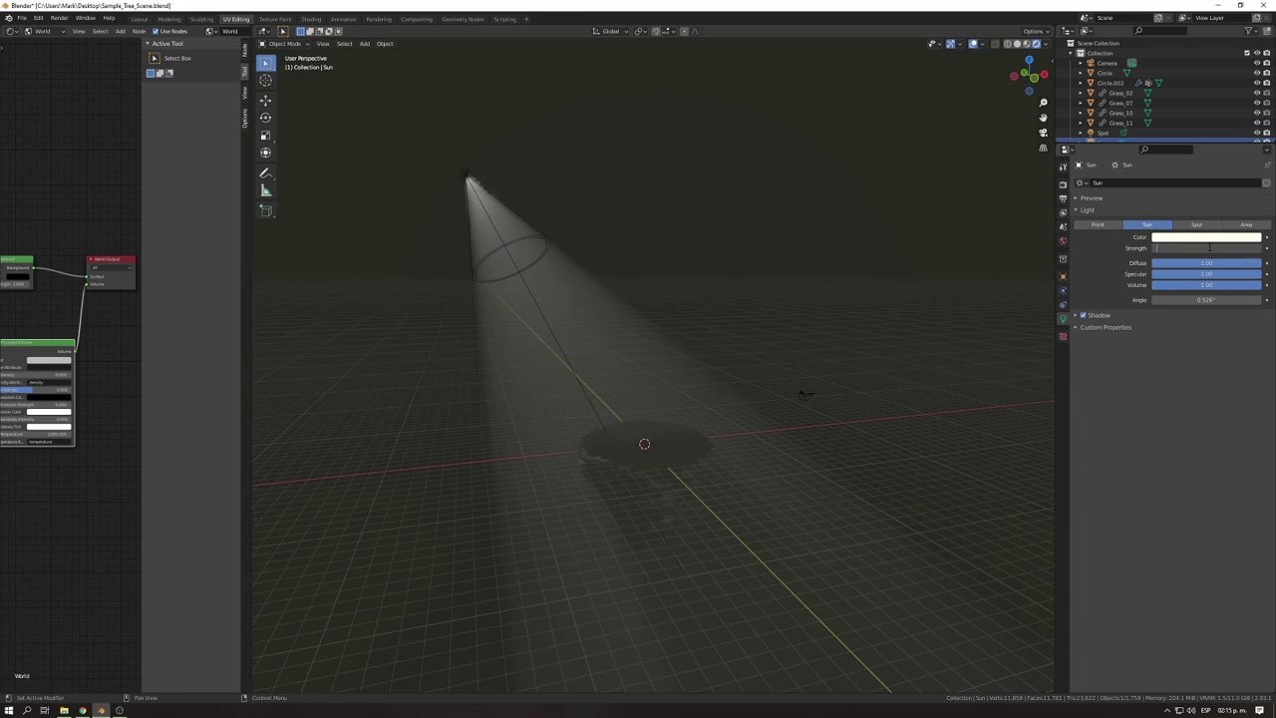
click(440, 150)
Add a Plane, lift it into the spot beam, tilt it and enlarge it to cover the beam.
key(shift+a)
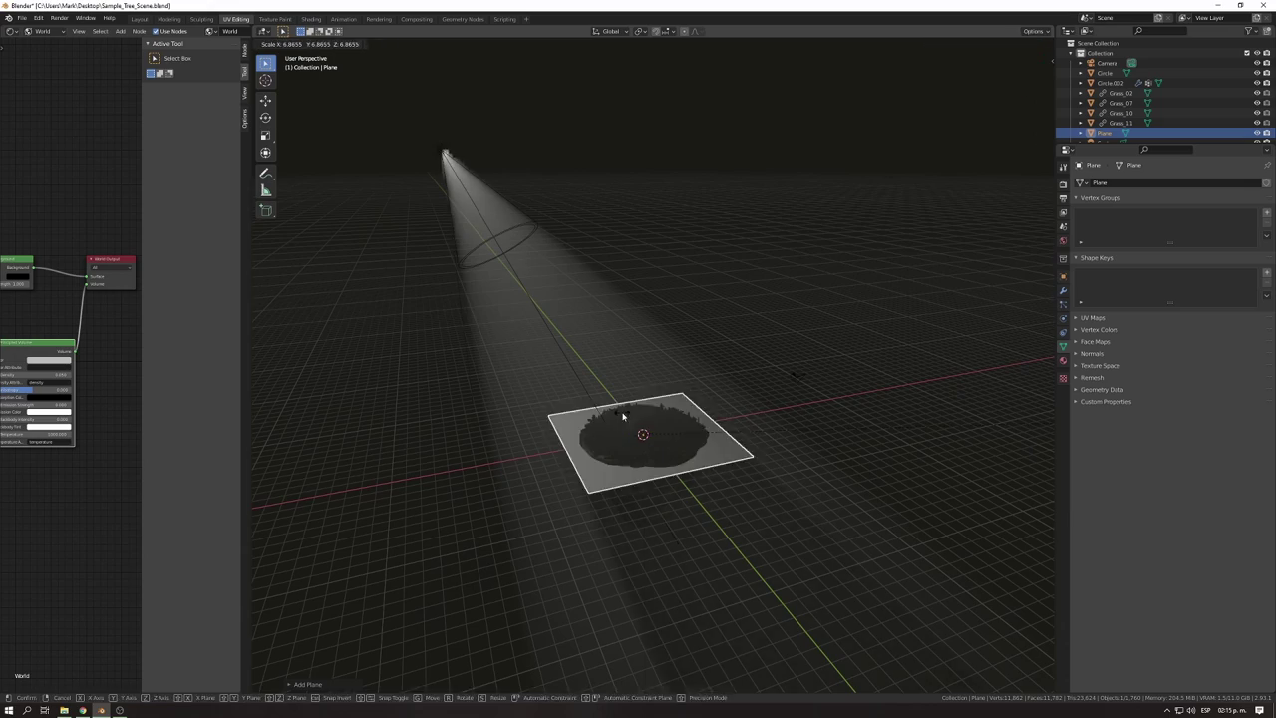
key(g)
key(z)
click(754, 407)
middle_drag(754, 408, 732, 381)
key(r)
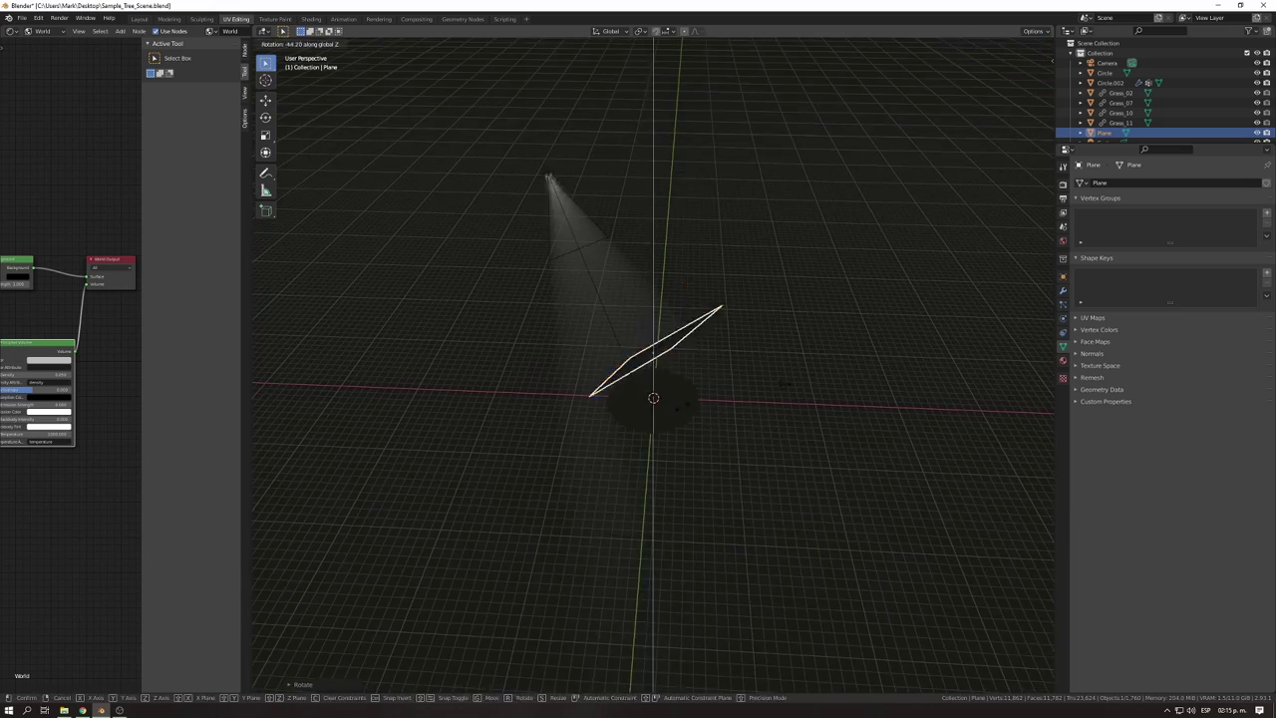
click(564, 376)
key(s)
click(650, 404)
middle_drag(650, 403, 618, 414)
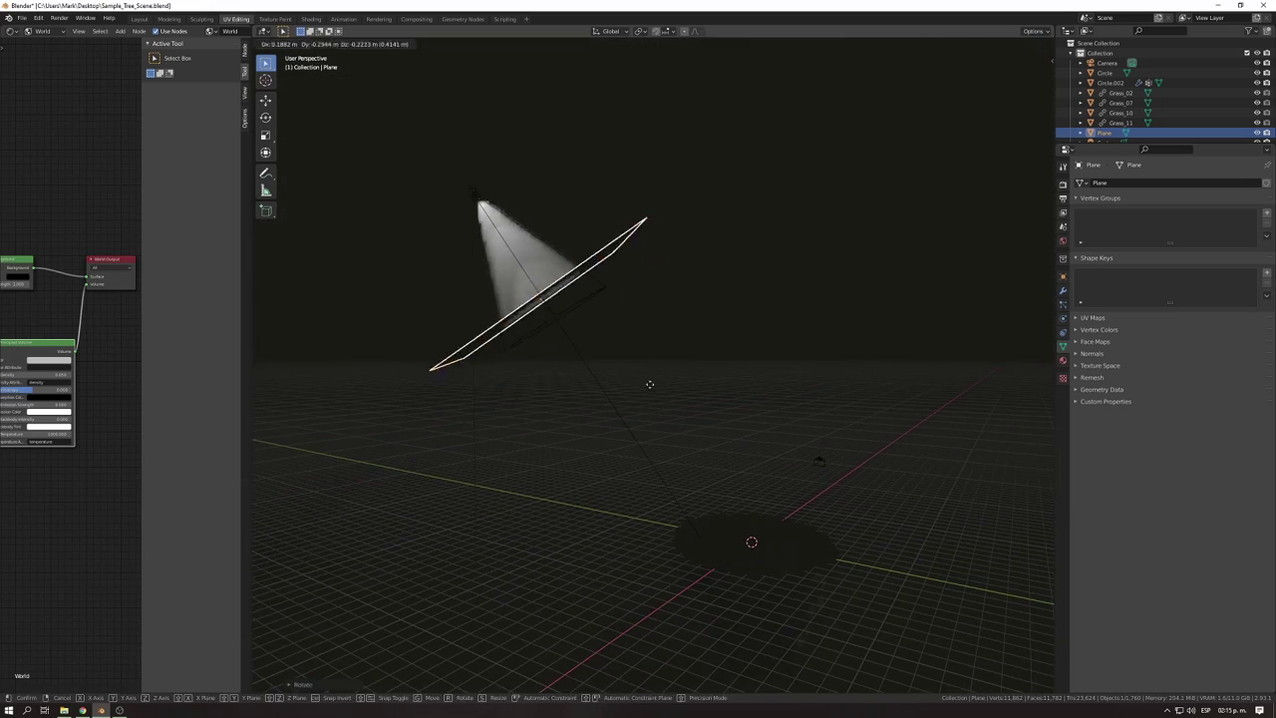
Subdivide the plane into a grid, then select random faces and delete them.
key(Tab)
scroll(619, 414, up, 4)
right_click(651, 306)
click(651, 307)
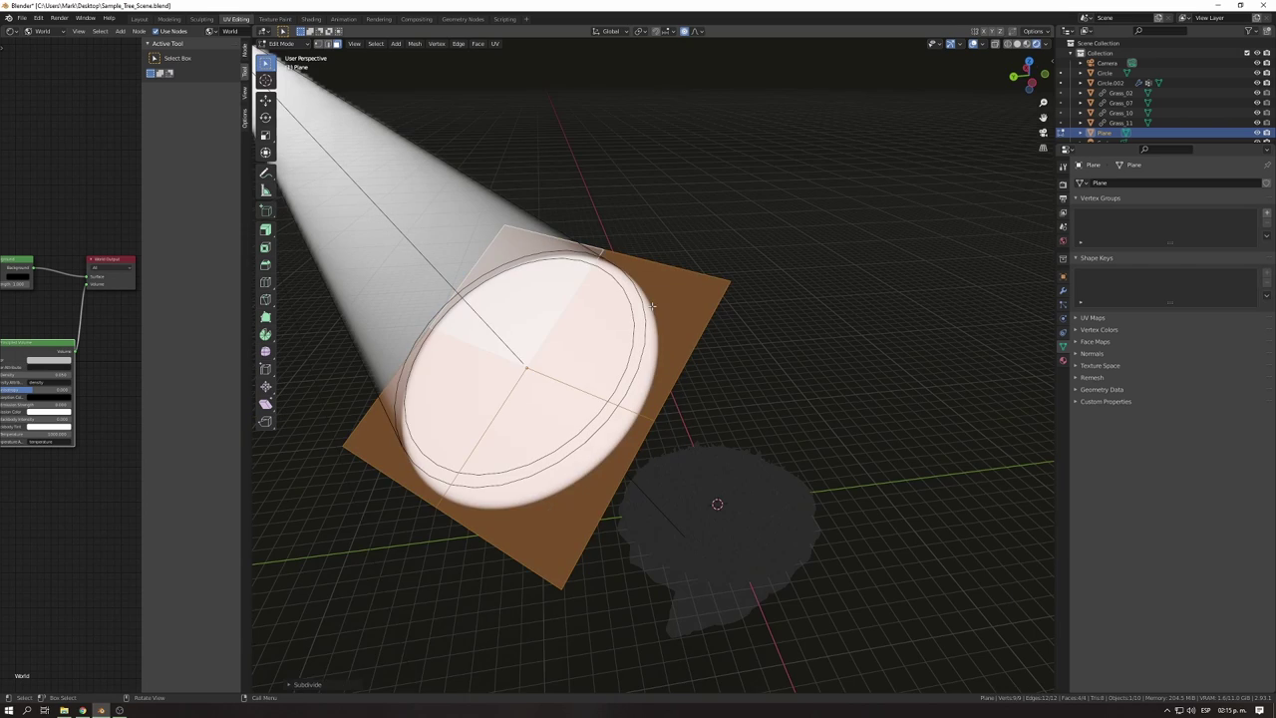
text(10)
key(Return)
scroll(718, 504, down, 4)
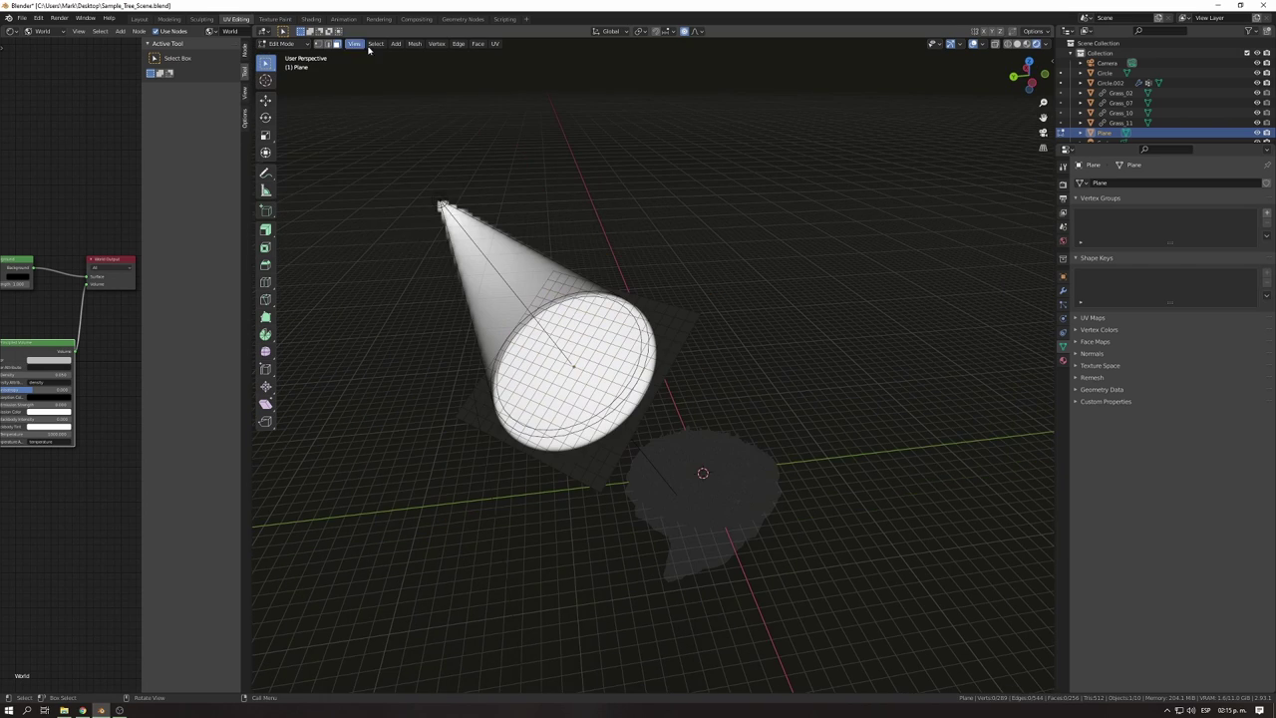
click(376, 44)
click(404, 117)
key(x)
click(742, 280)
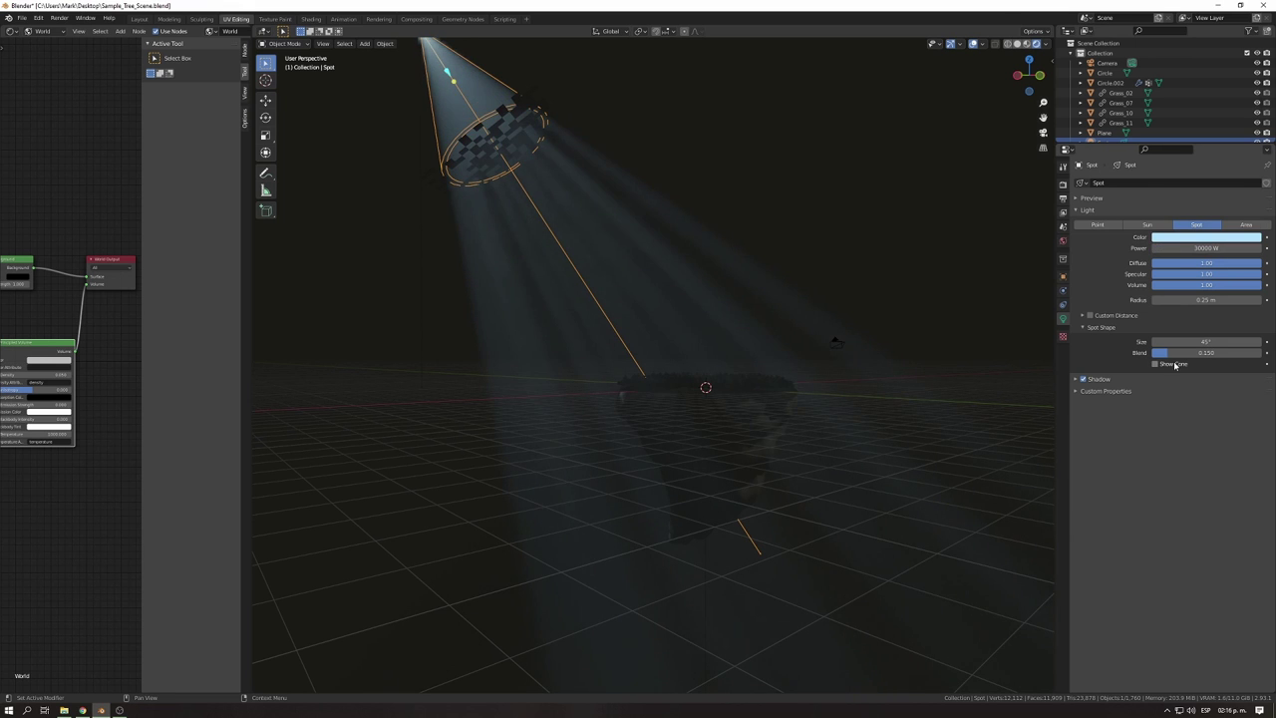
Set the spot beam to a 2 m radius and 30° size, then test render.
drag(1203, 354, 1239, 354)
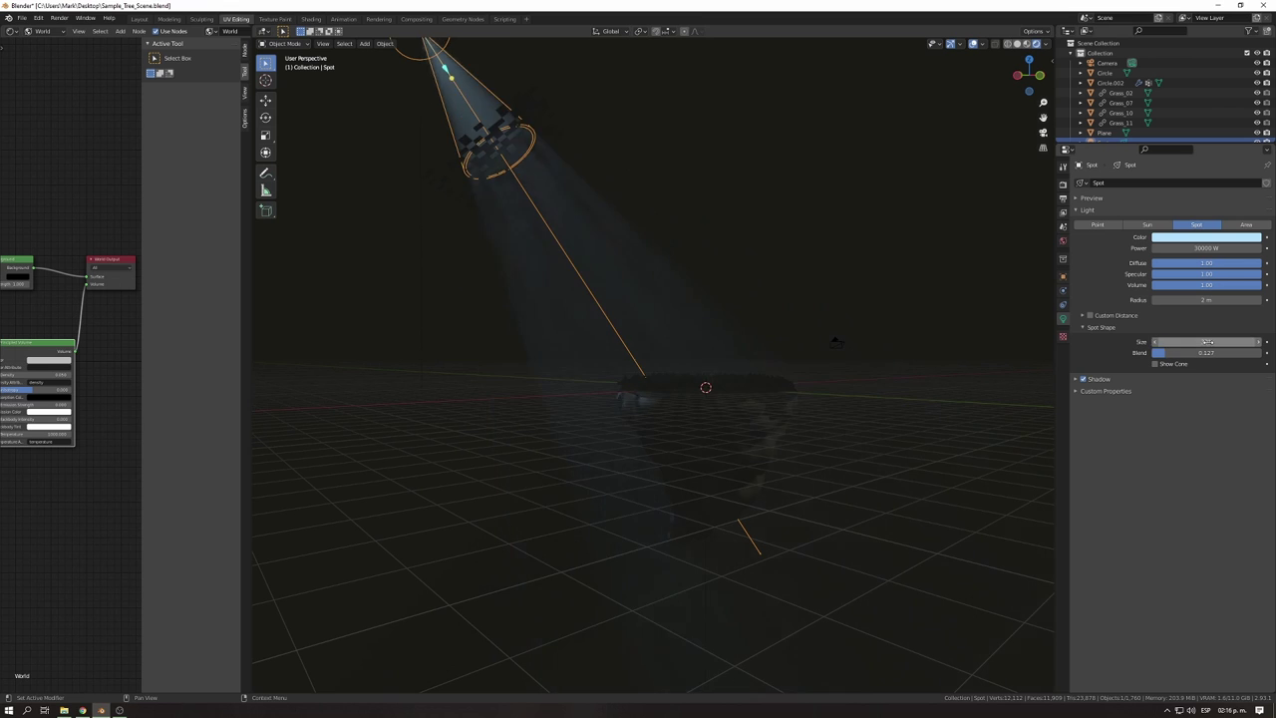
middle_drag(758, 379, 810, 368)
key(F12)
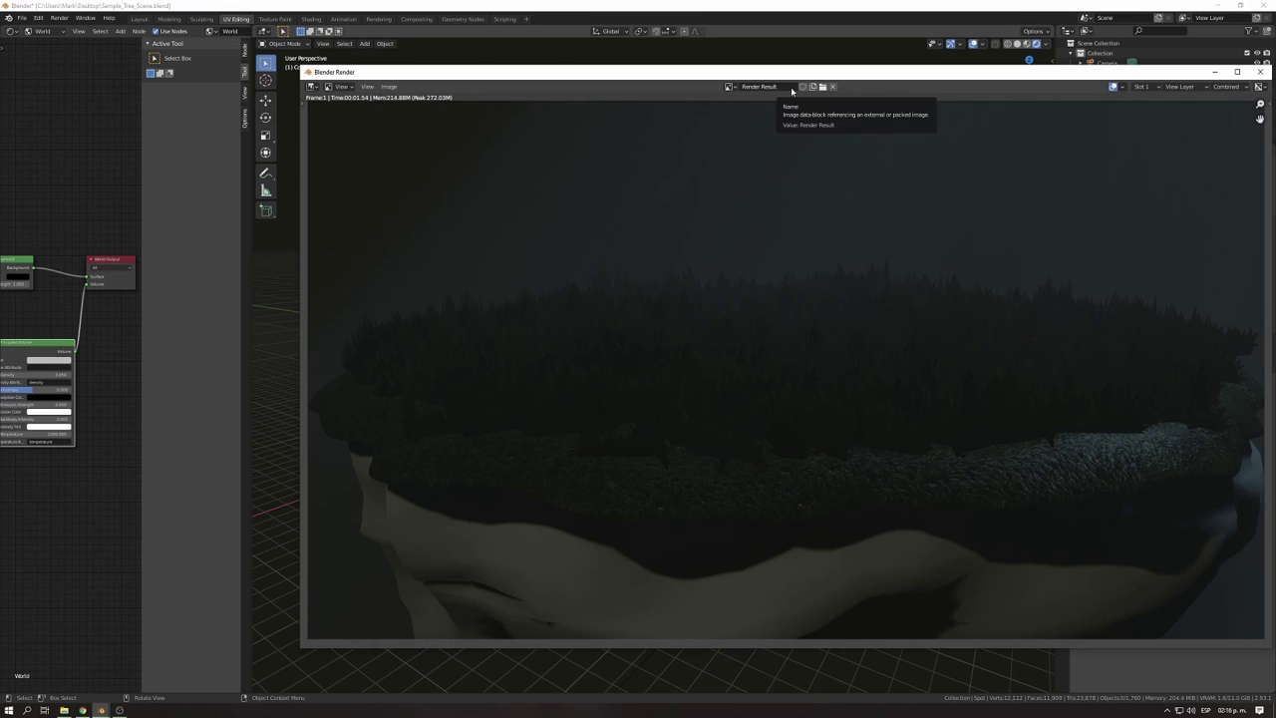
click(1263, 73)
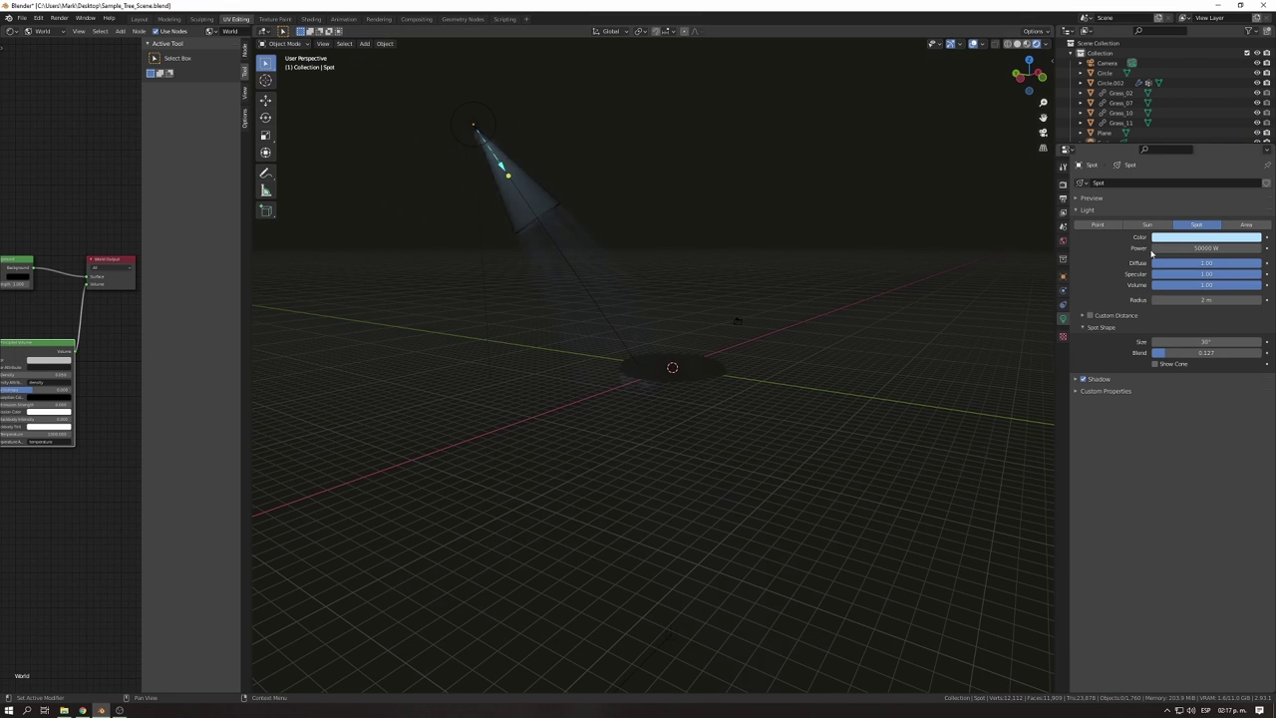
Set the Sun strength to 0.500 and tint the spot light yellow.
click(656, 492)
key(Return)
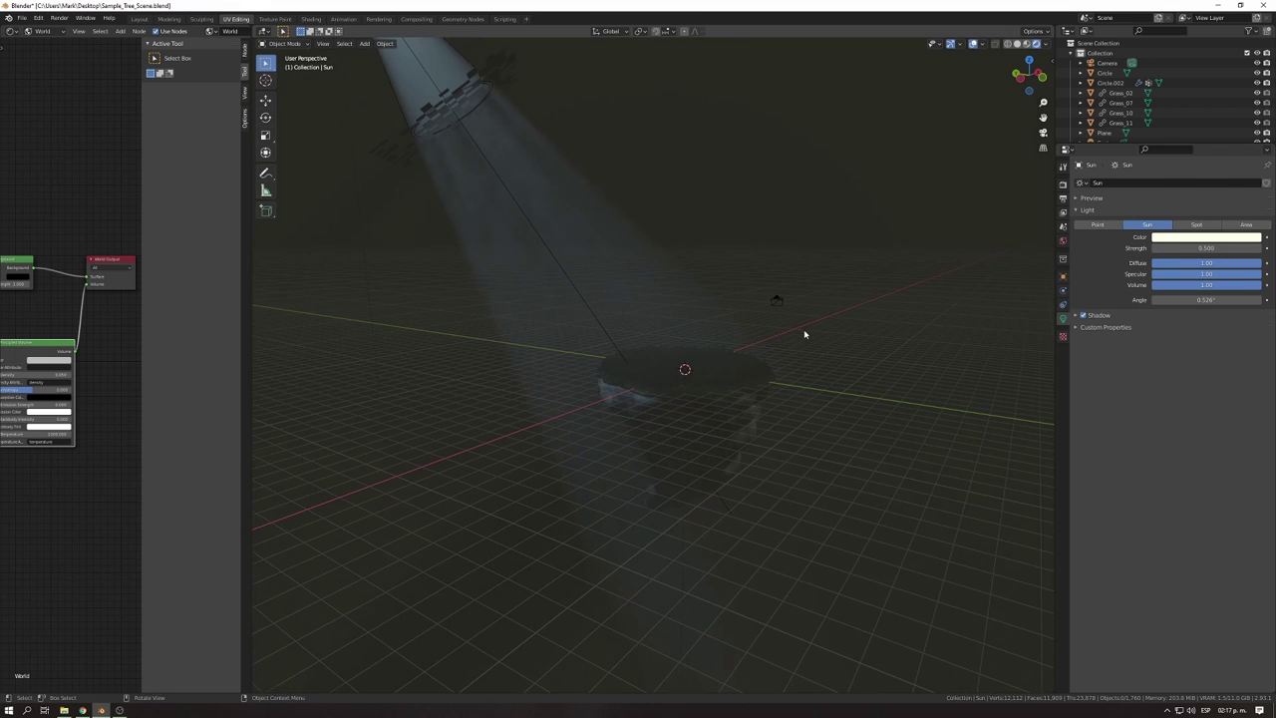
click(1207, 238)
key(ctrl+z)
click(1183, 239)
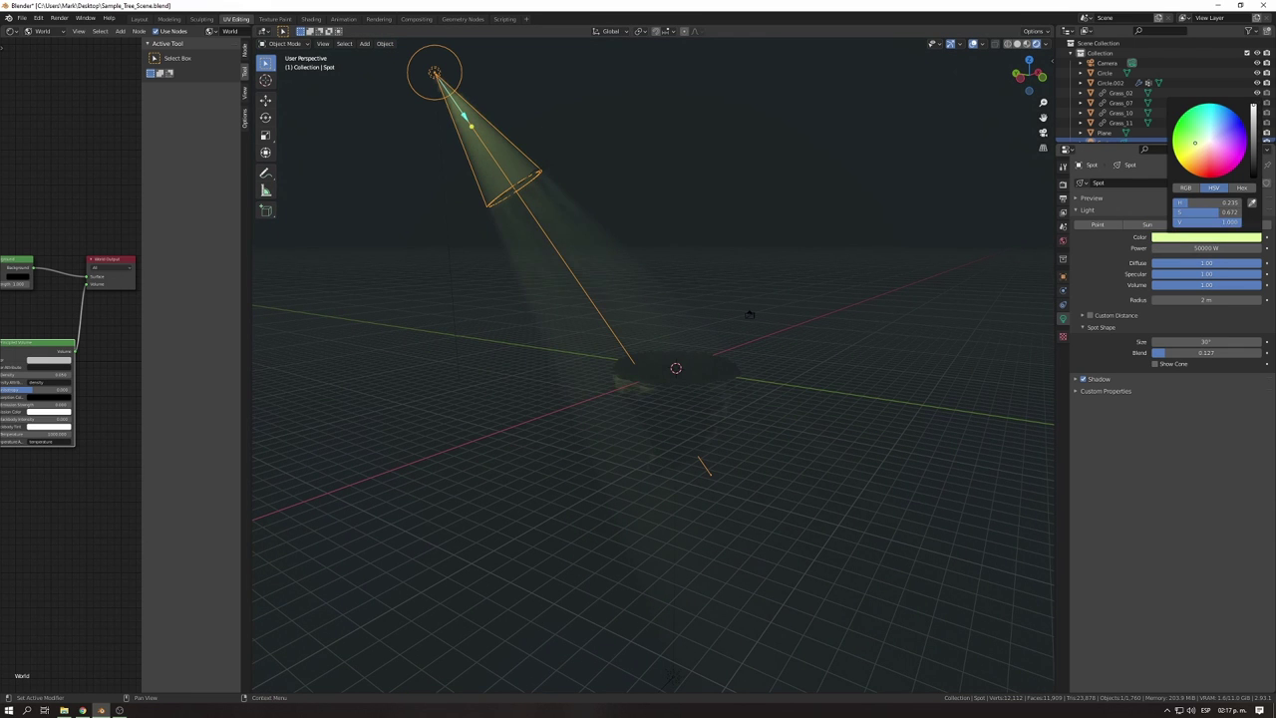
middle_drag(880, 356, 901, 342)
Select the camera and turn it 180° about the vertical axis.
click(800, 322)
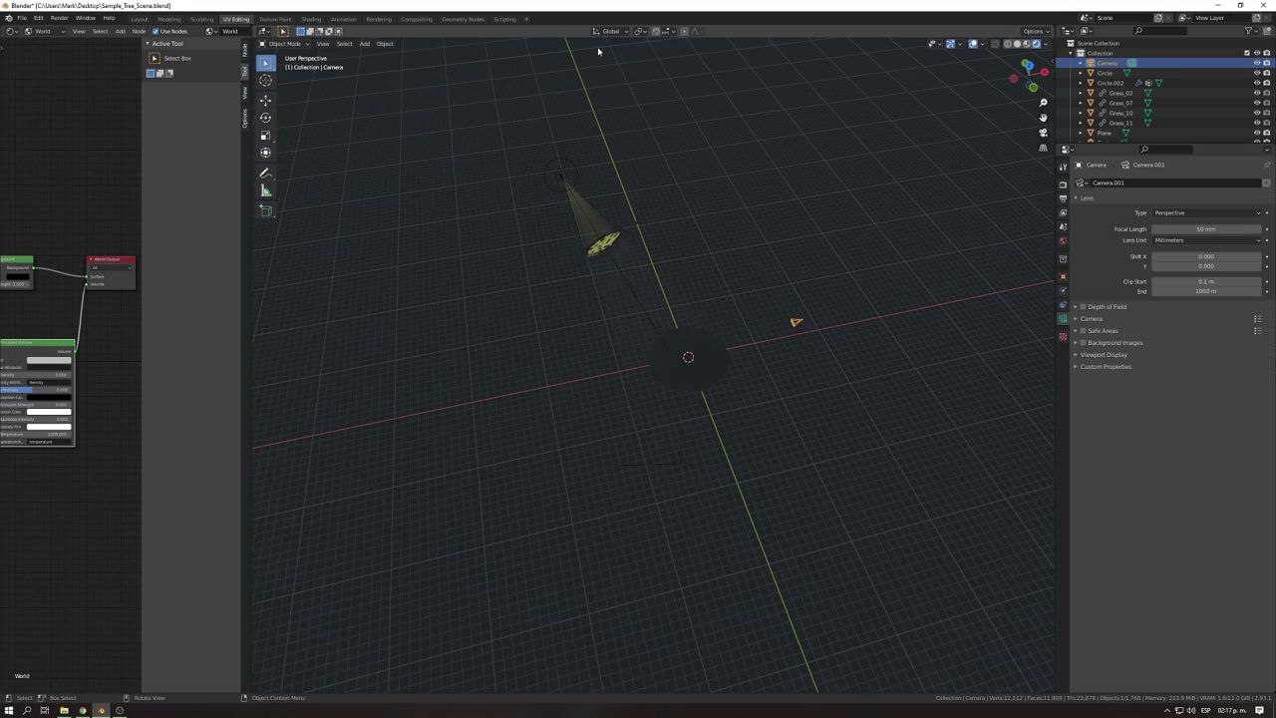
middle_drag(801, 322, 907, 361)
key(KP_0)
key(r)
key(z)
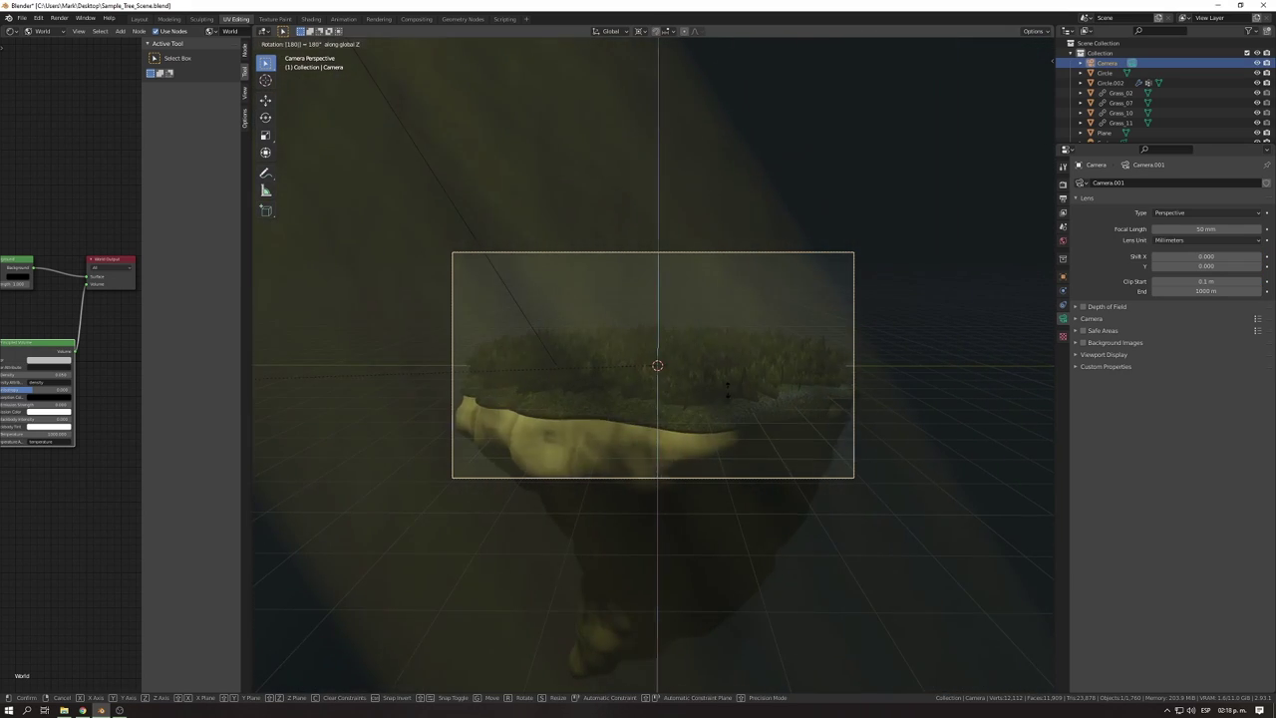
key(Return)
Move the camera vertically along Z to a new height.
scroll(952, 346, down, 2)
mouse_move(909, 417)
middle_down()
mouse_move(874, 395)
mouse_move(809, 399)
middle_up()
key(KP_0)
click(588, 454)
key(KP_0)
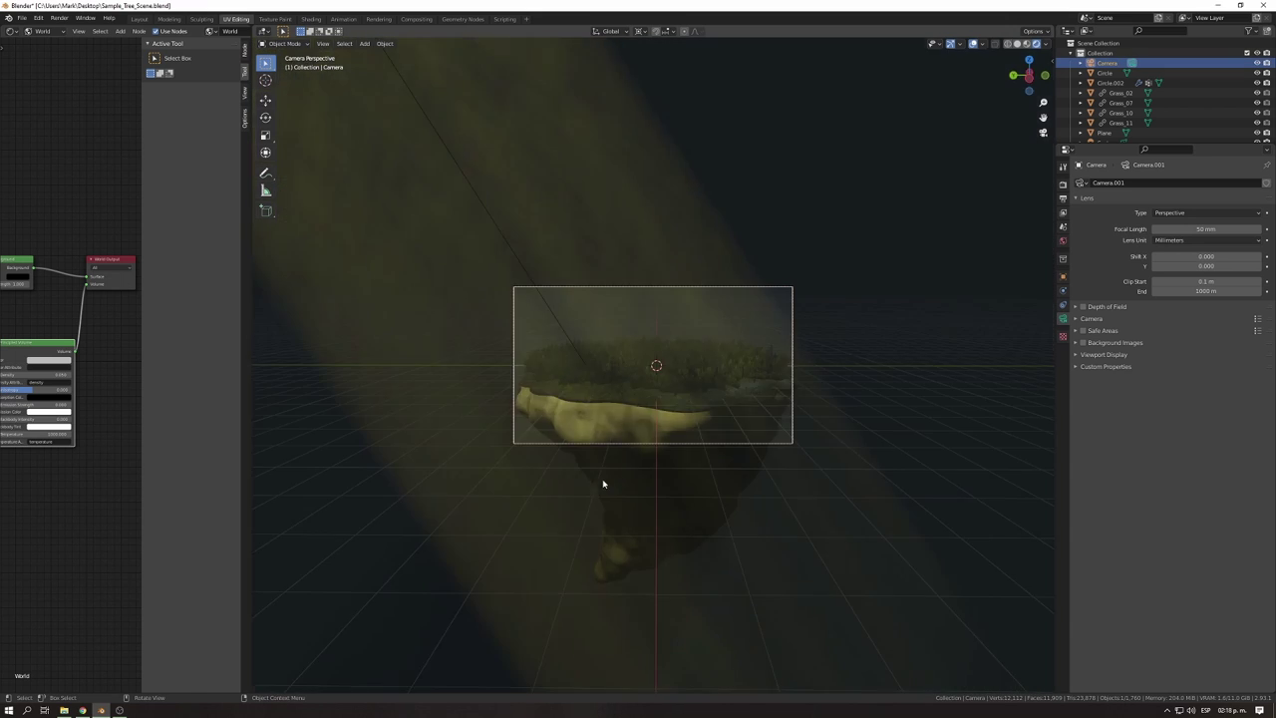
key(g)
key(z)
click(601, 559)
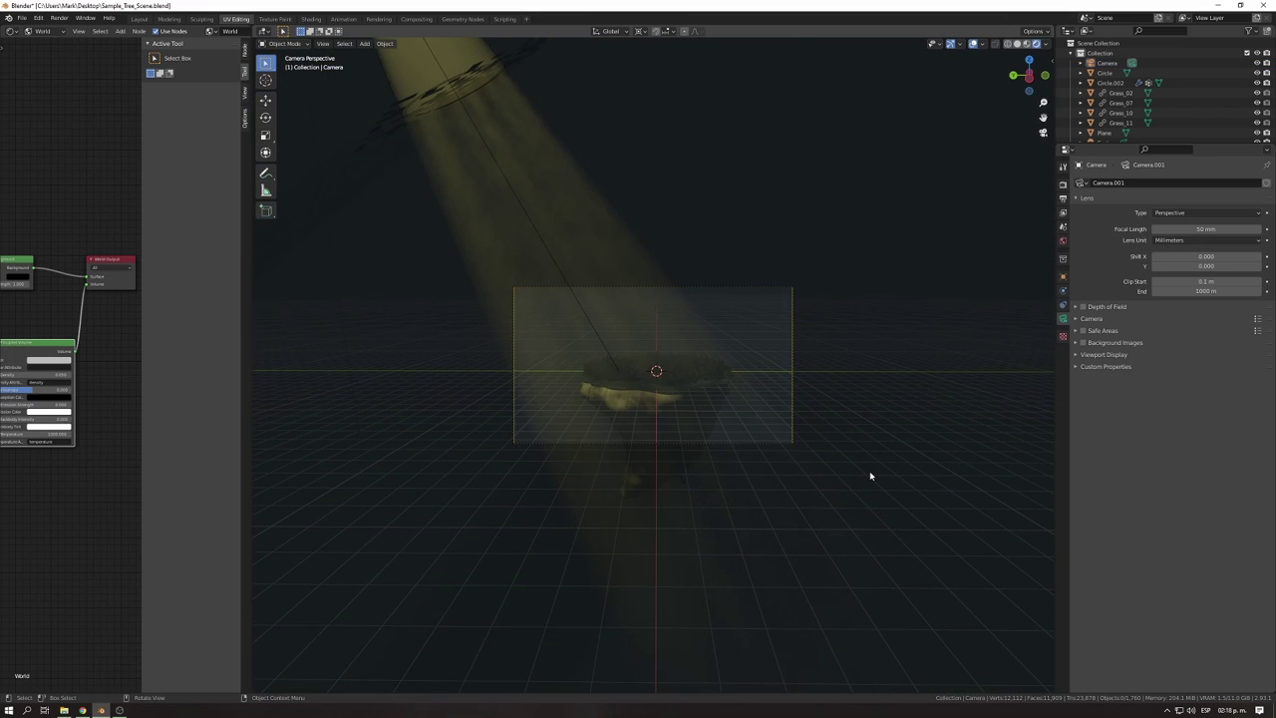
key(KP_0)
Rotate the patchy plane about Z, then select the spot light.
middle_drag(870, 475, 601, 386)
click(601, 386)
key(r)
key(z)
click(774, 480)
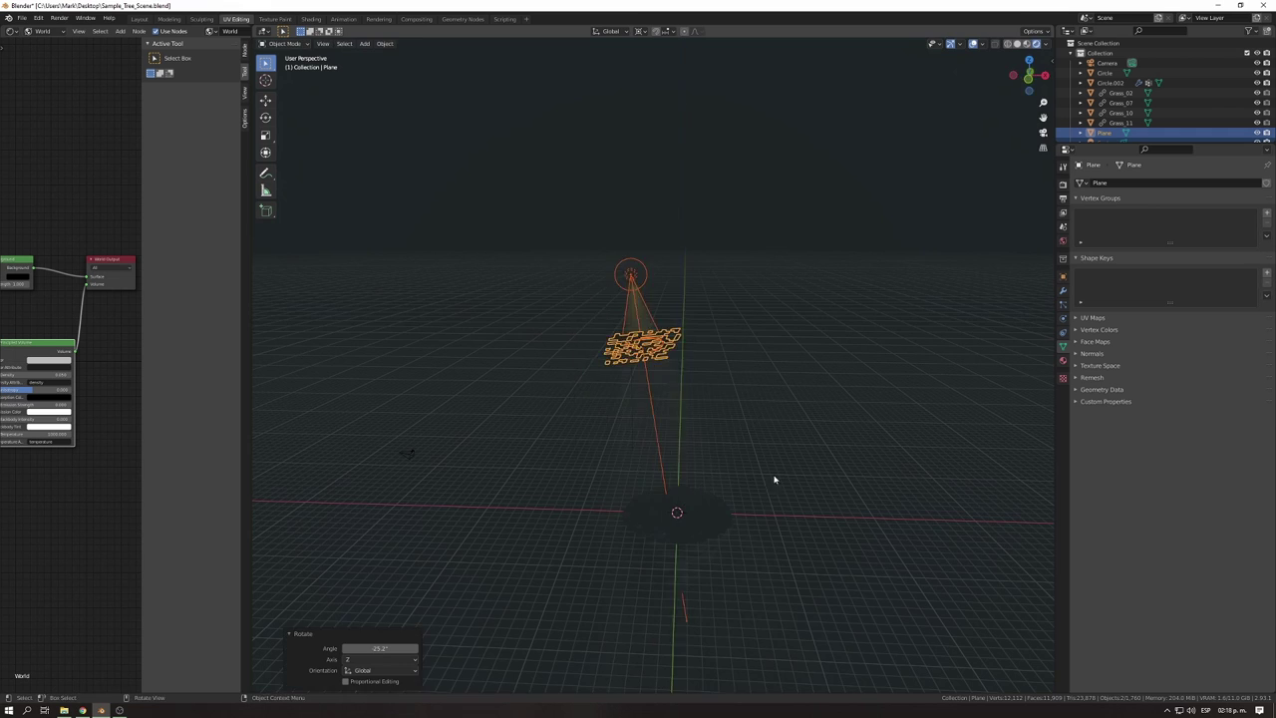
mouse_move(774, 480)
middle_down()
mouse_move(805, 490)
mouse_move(661, 476)
middle_up()
click(661, 476)
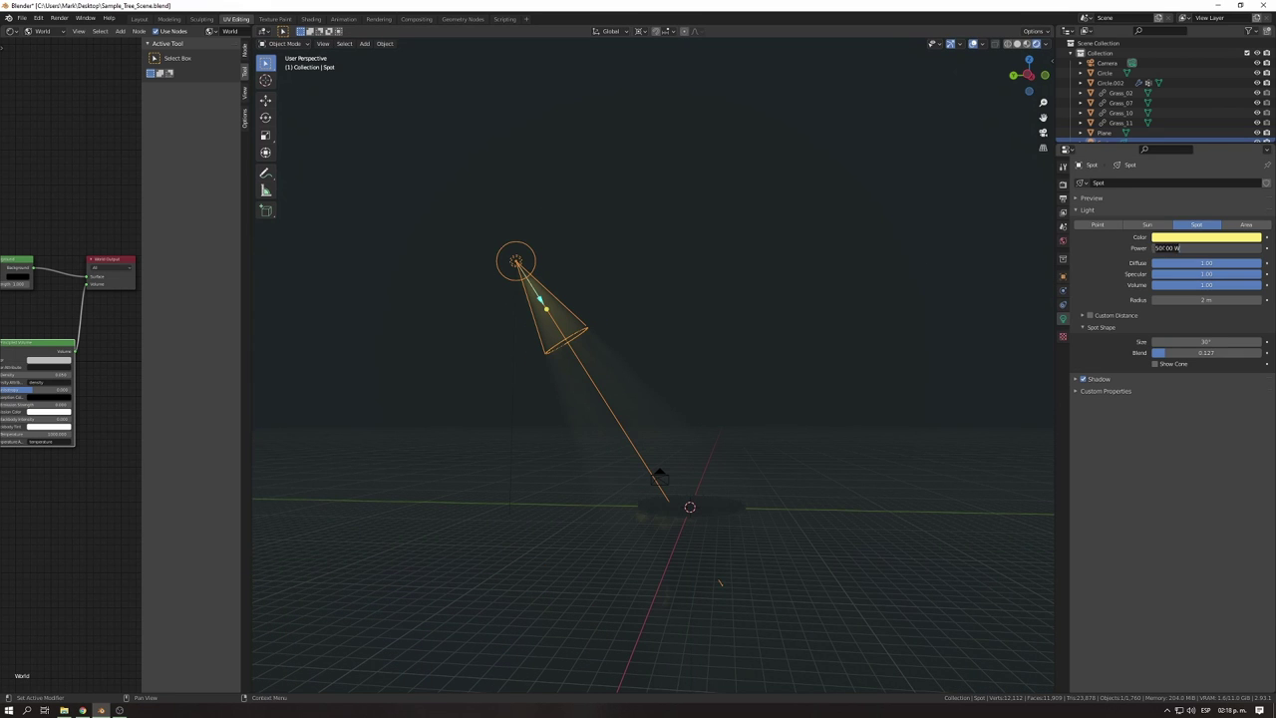
Test-render the lighting, then shift the camera 16.705 m along X to frame the island.
key(F12)
key(Escape)
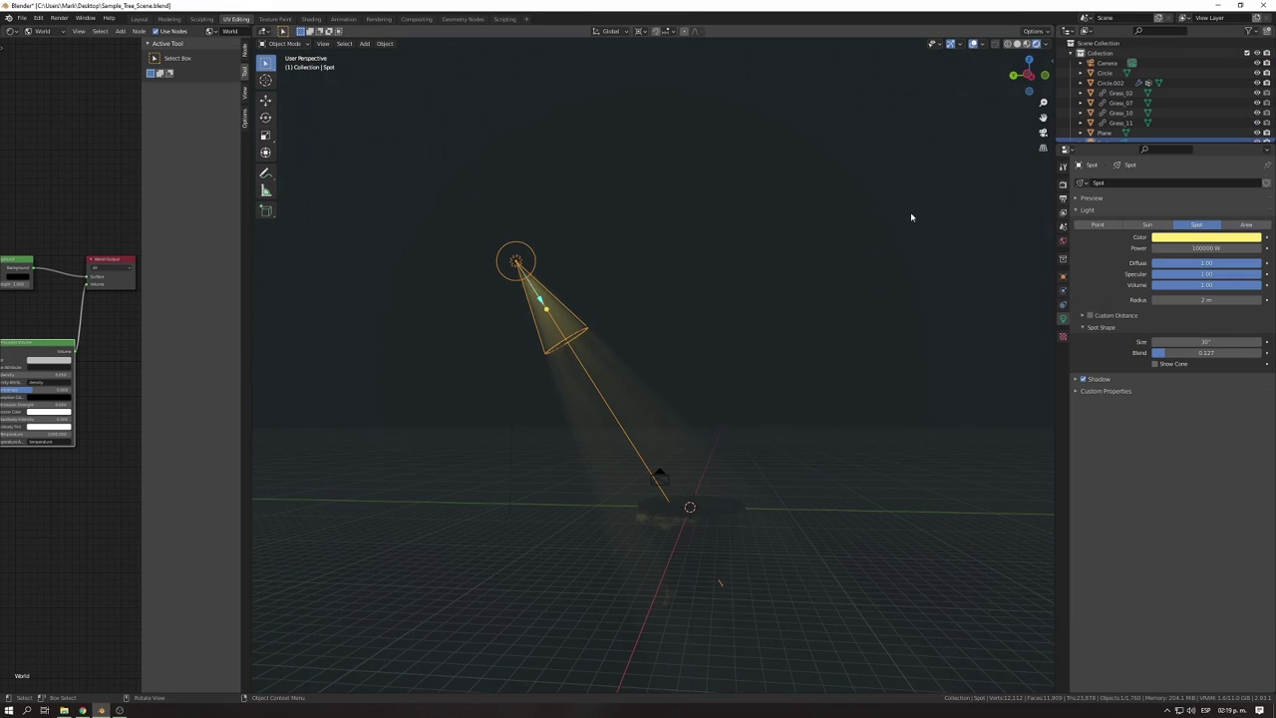
key(F12)
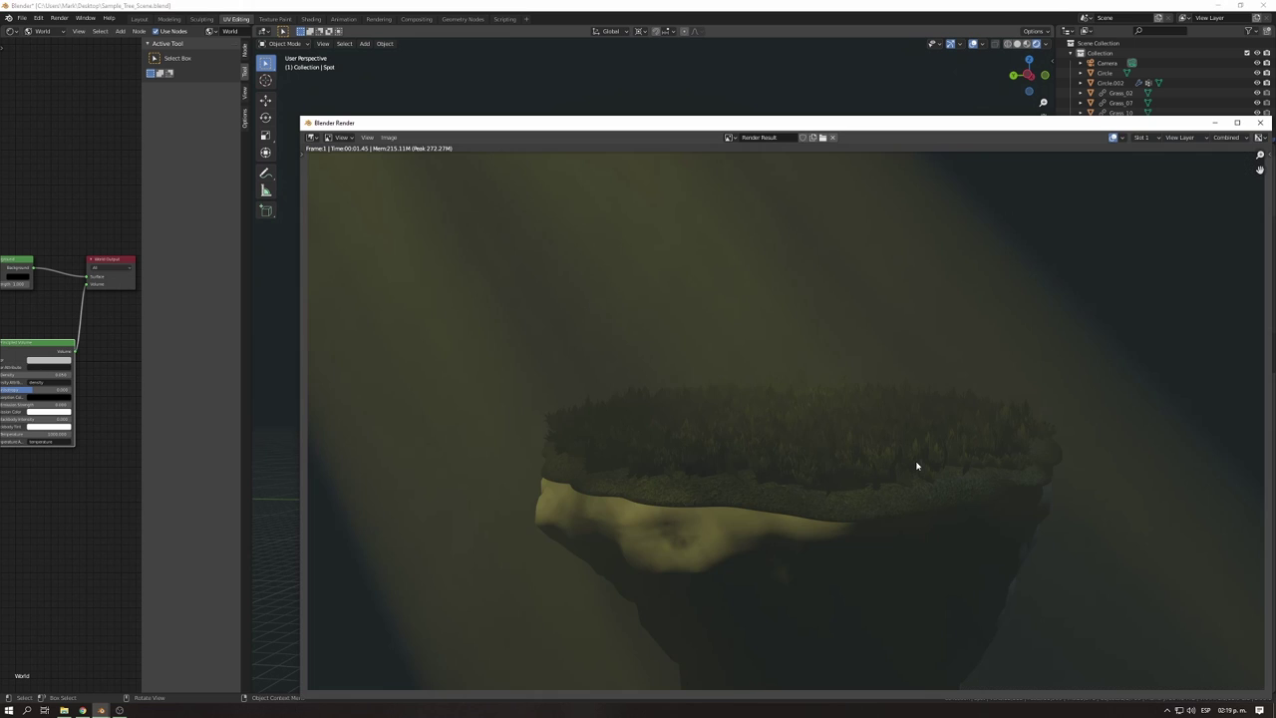
key(Escape)
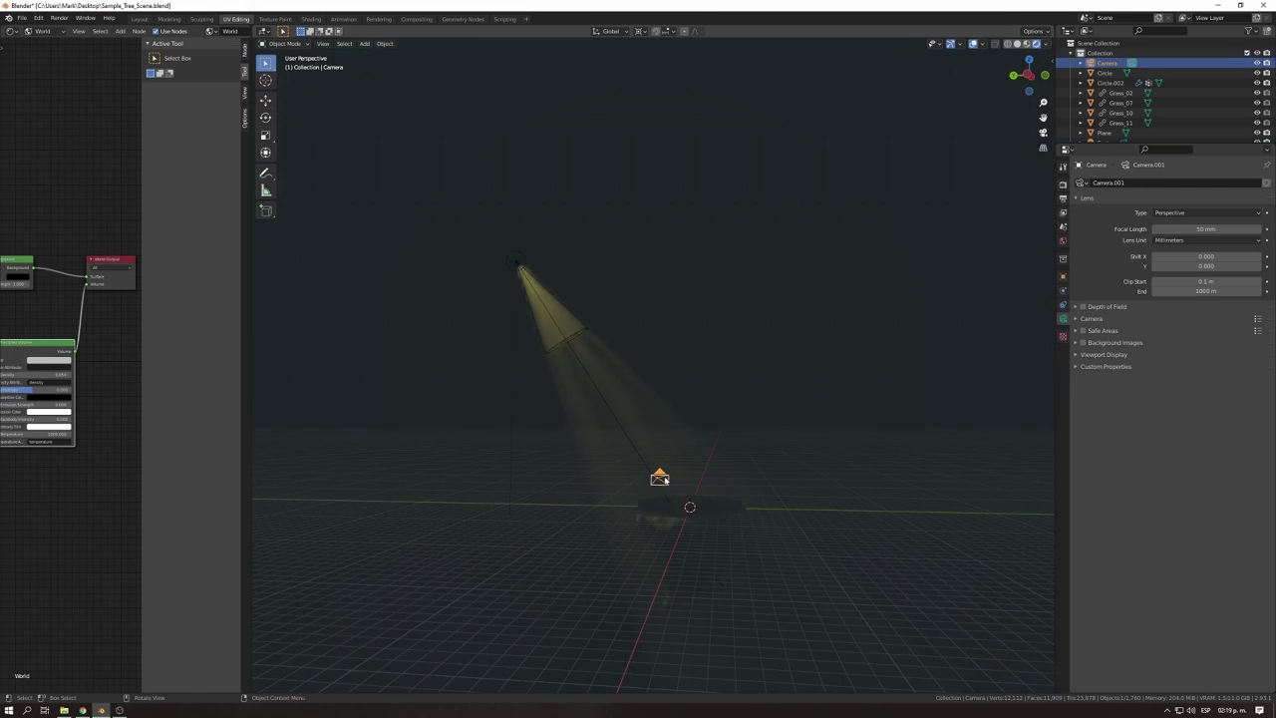
key(KP_0)
key(g)
key(x)
click(659, 546)
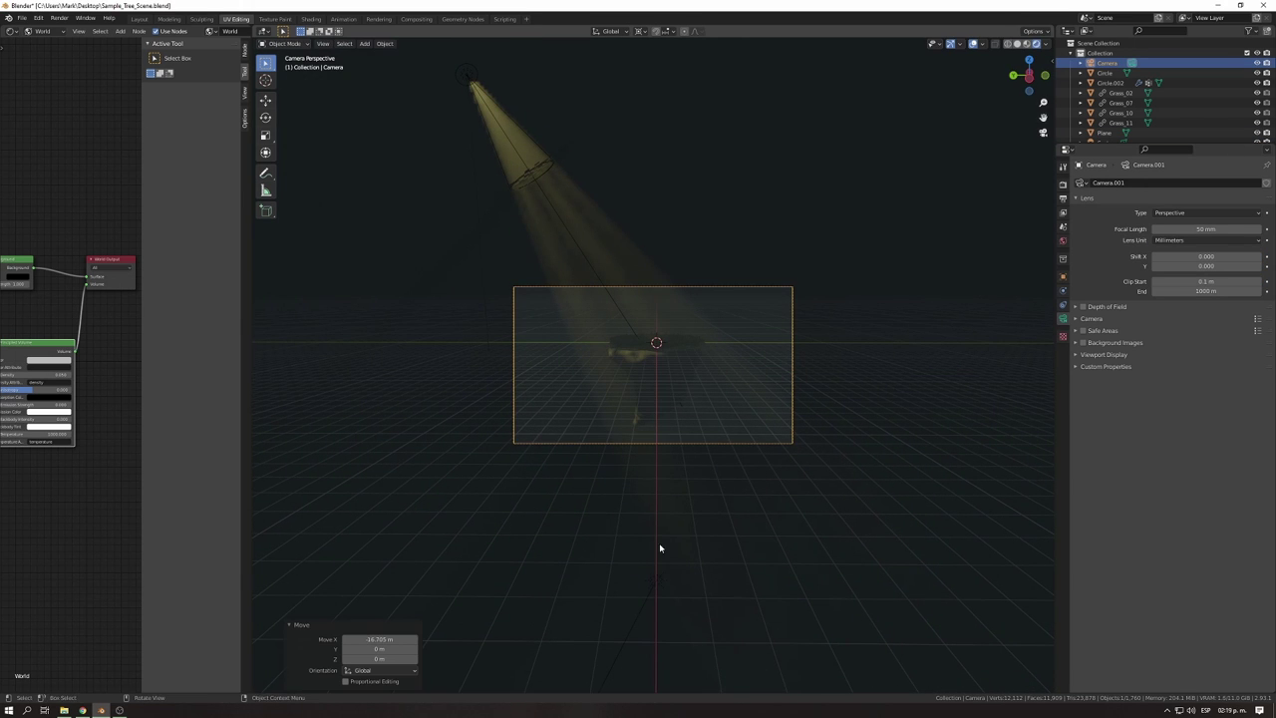
click(1063, 198)
text(1920)
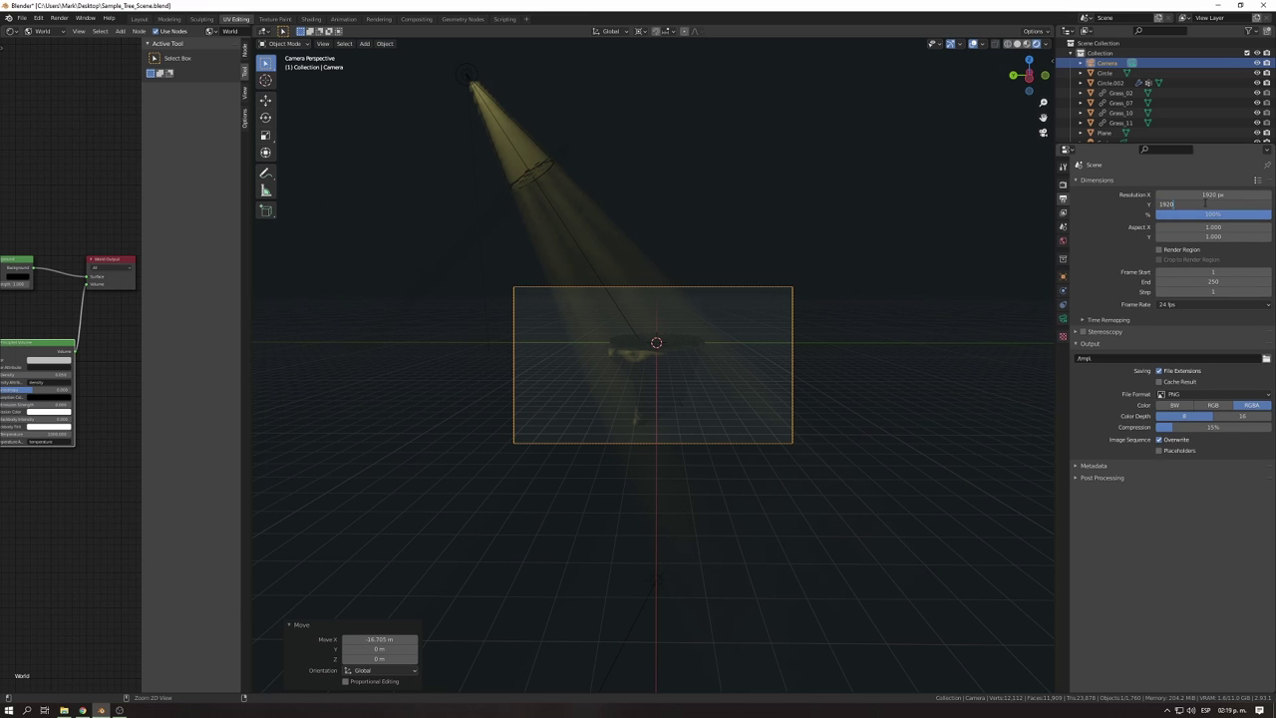
Set the output resolution to 1080 × 1920 for portrait and test-render it.
key(Return)
double_click(1213, 194)
text(1080)
key(Return)
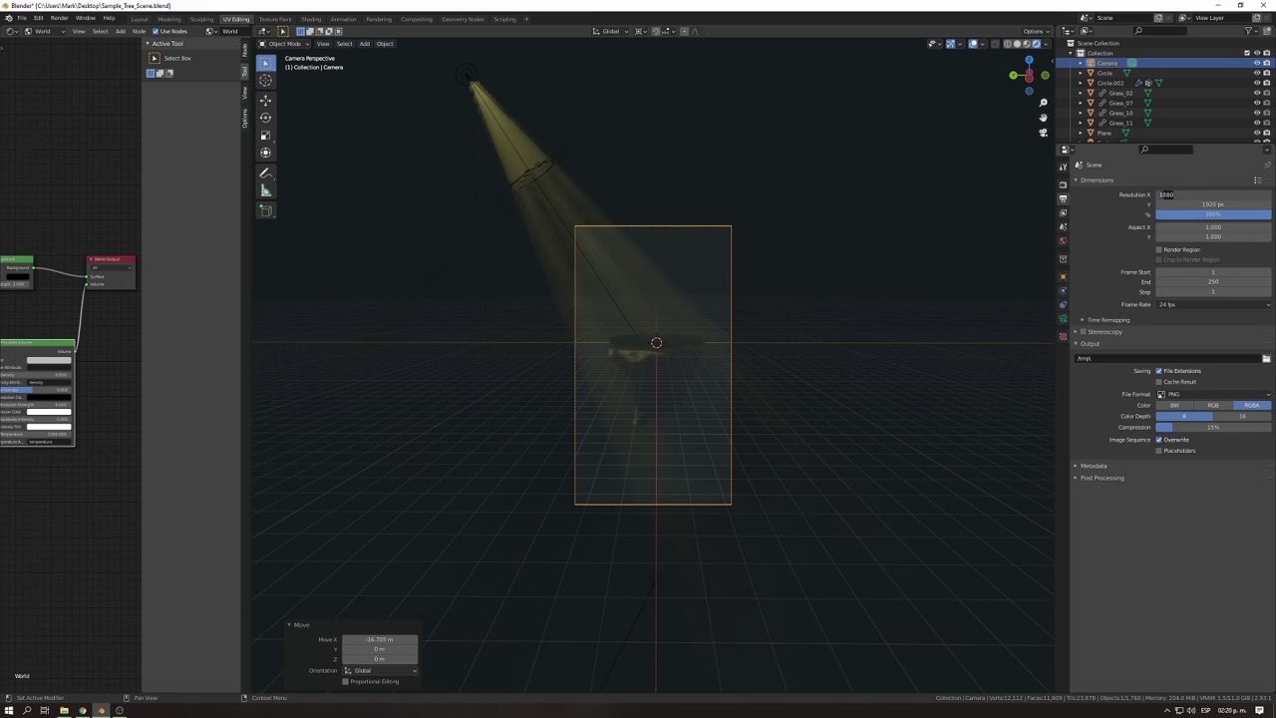
key(Return)
key(F12)
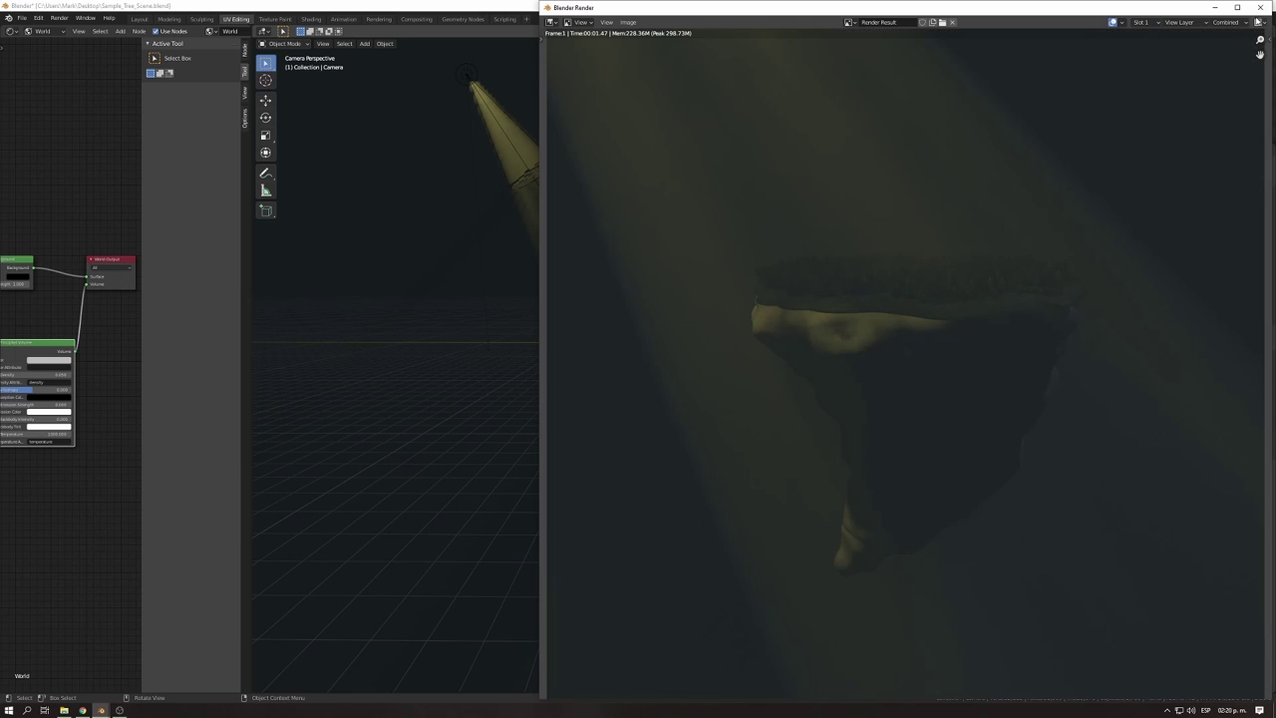
click(1260, 7)
Raise the spot light's power to 1 MW and render to check the beam.
mouse_move(884, 353)
middle_down()
mouse_move(806, 388)
mouse_move(1044, 189)
middle_up()
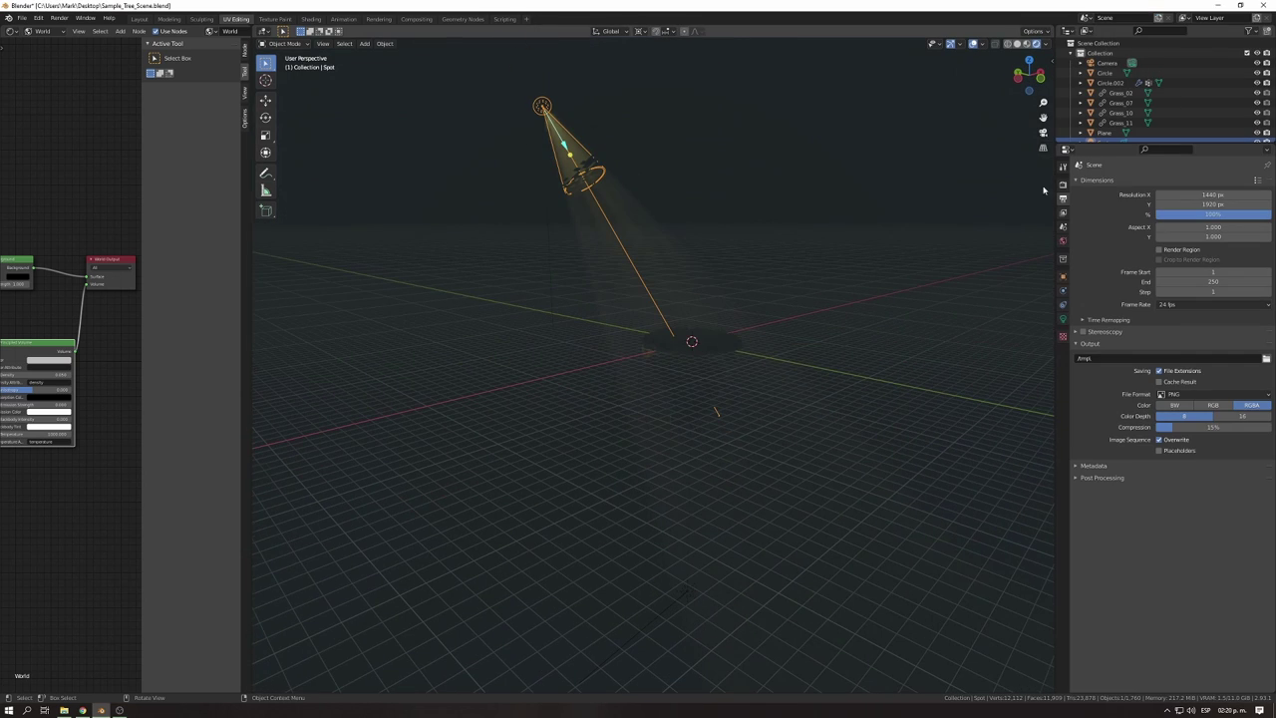
click(1063, 319)
drag(1196, 248, 1236, 248)
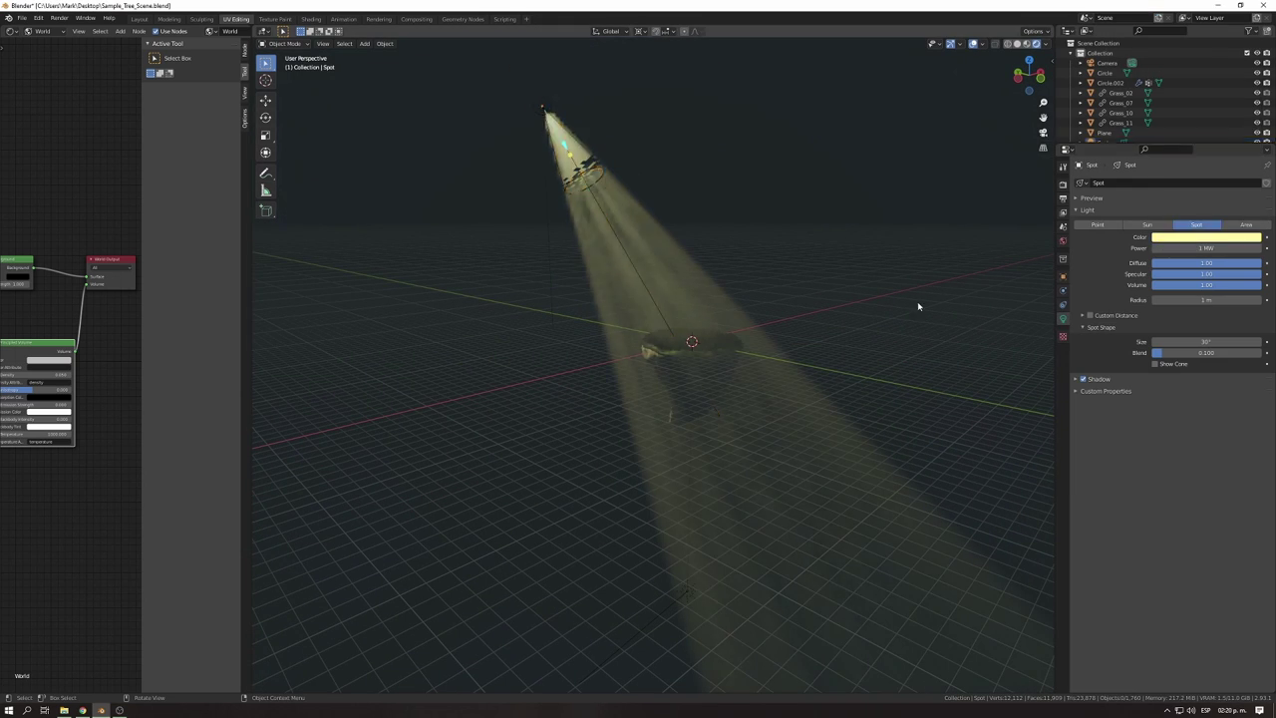
key(F12)
key(Escape)
Scale the perforated ground plane up 2.569 times and reposition it.
click(698, 311)
mouse_move(917, 306)
middle_down()
mouse_move(758, 329)
mouse_move(860, 345)
mouse_move(812, 370)
middle_up()
key(s)
click(818, 334)
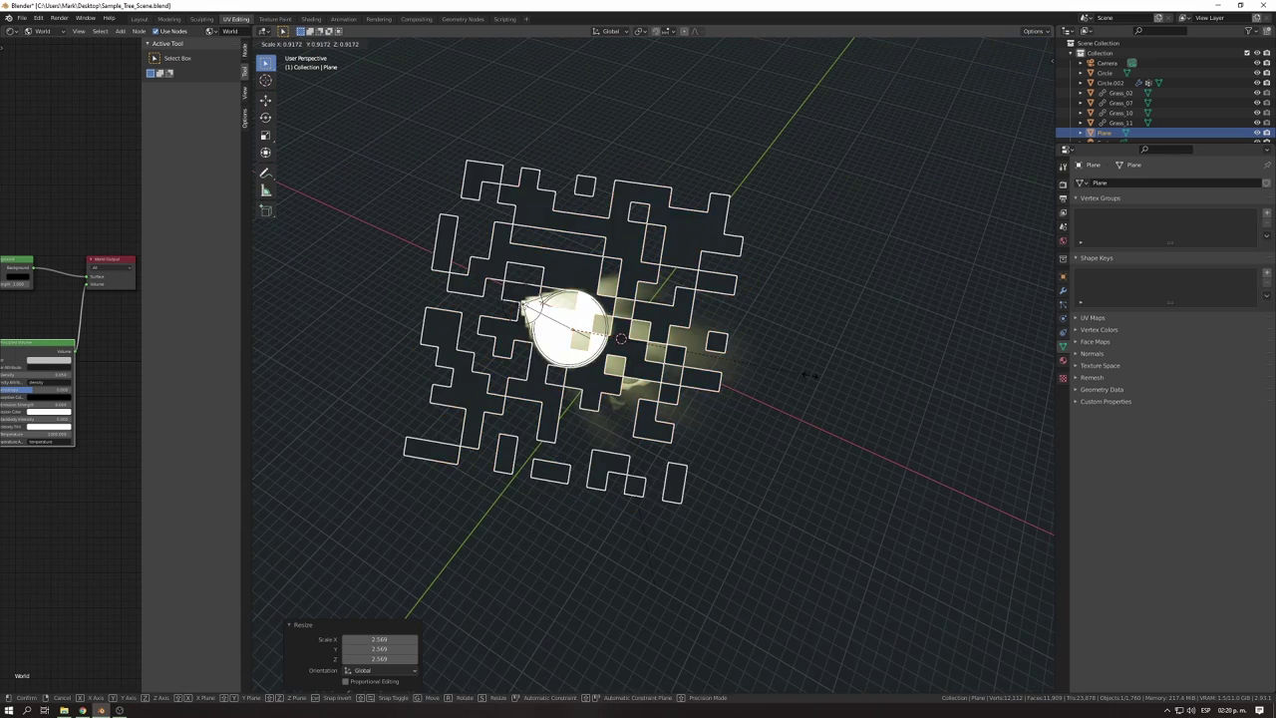
key(g)
click(923, 359)
middle_drag(775, 299, 698, 329)
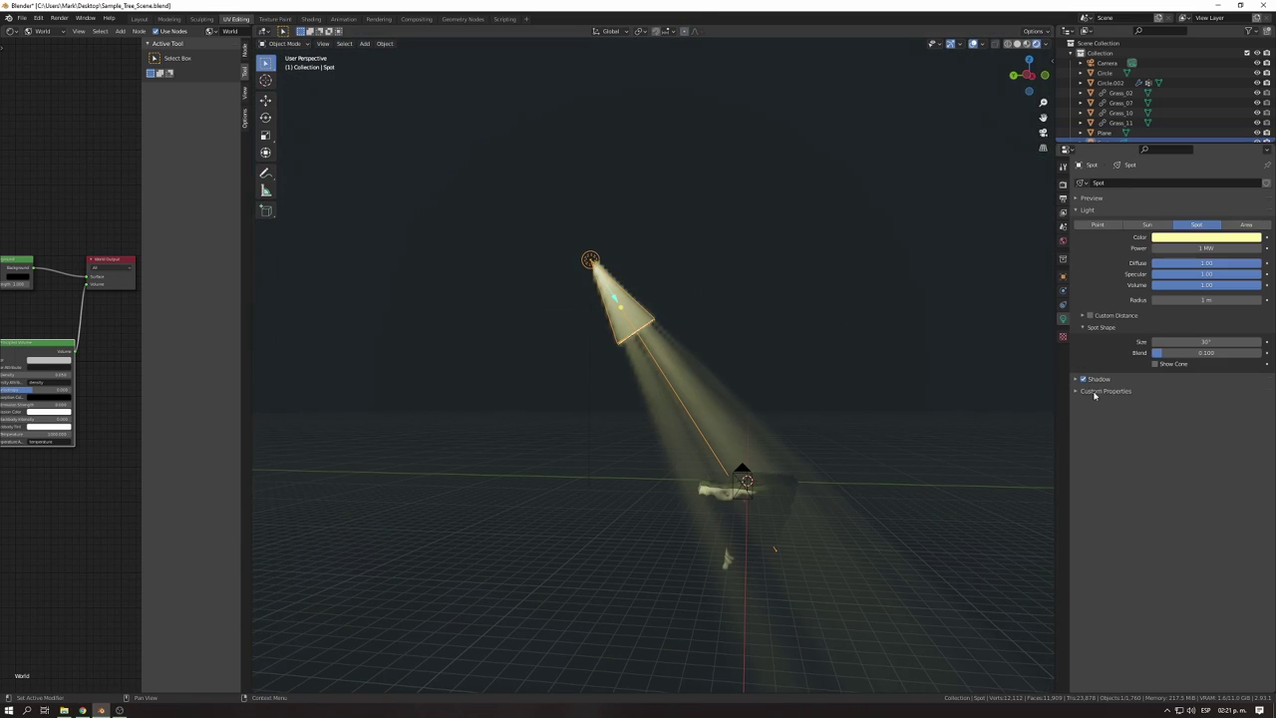
click(1083, 379)
Raise the Eevee shadow map size in Render Properties.
click(1063, 185)
click(1093, 358)
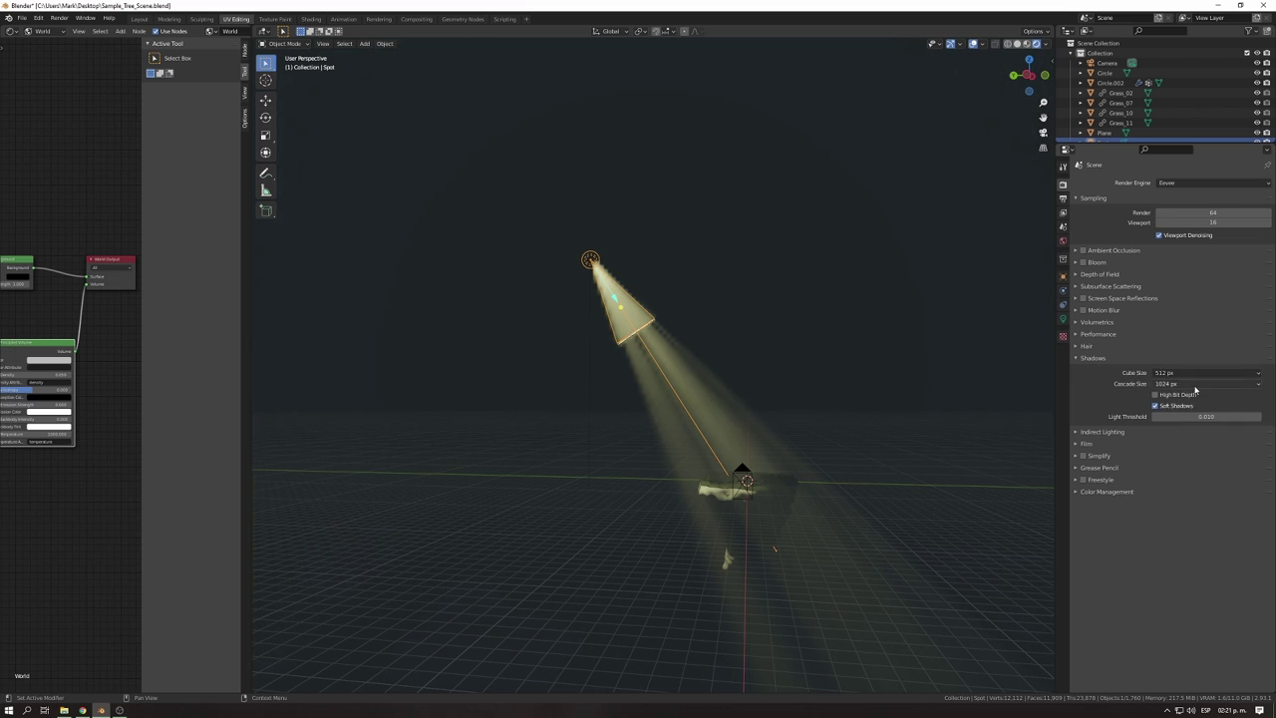
click(1206, 372)
click(1187, 427)
Start the volumetrics at 10 m, enable 32-sample volumetric shadows, and render.
click(1080, 322)
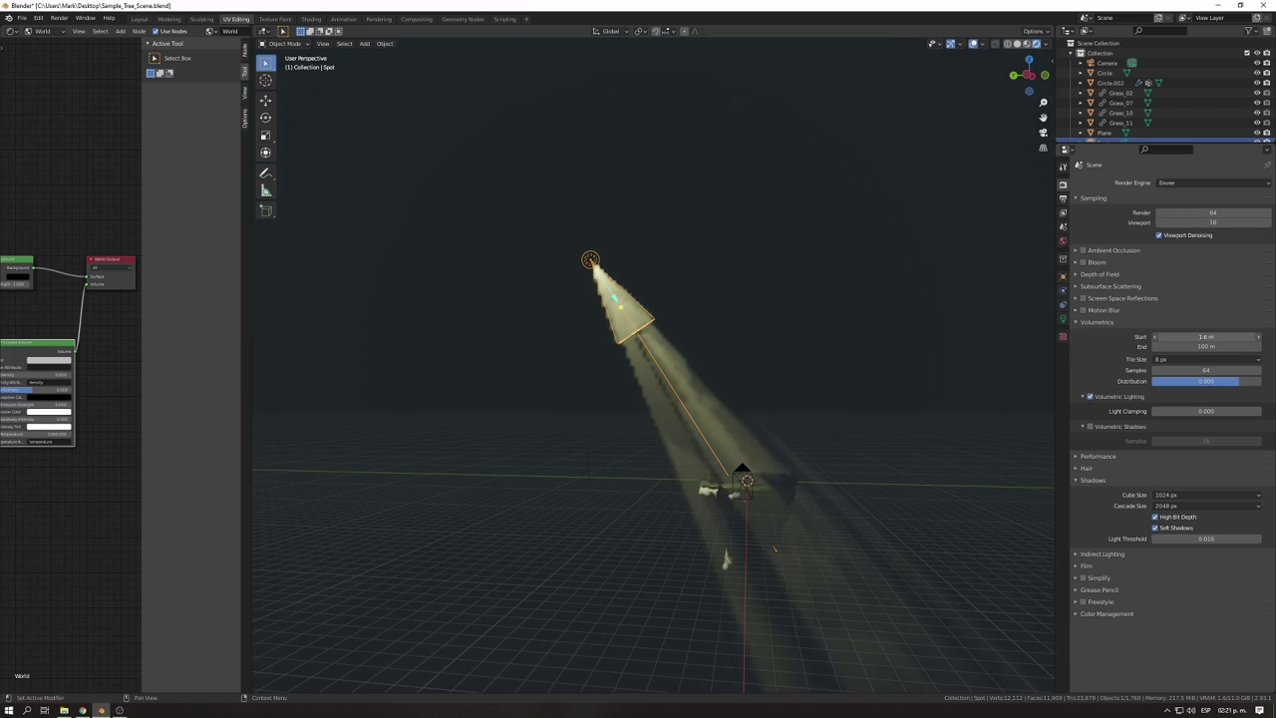
drag(1187, 337, 1203, 337)
text(10)
key(Return)
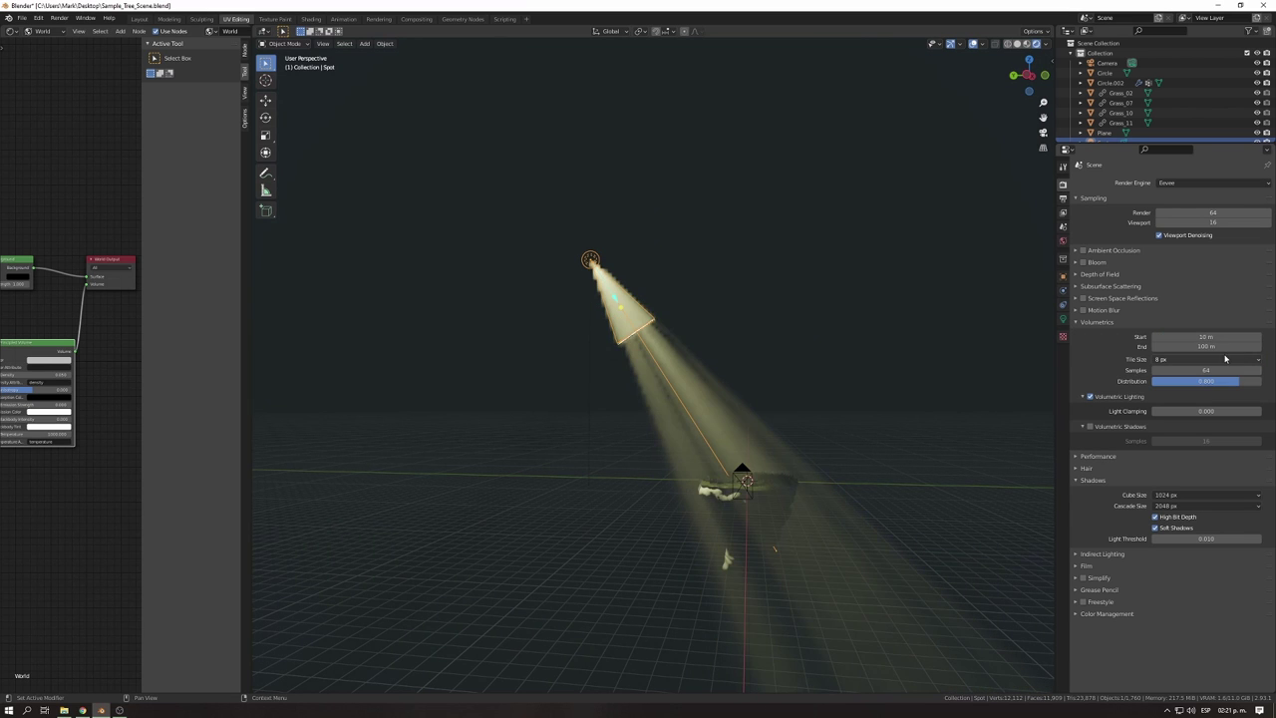
click(1090, 427)
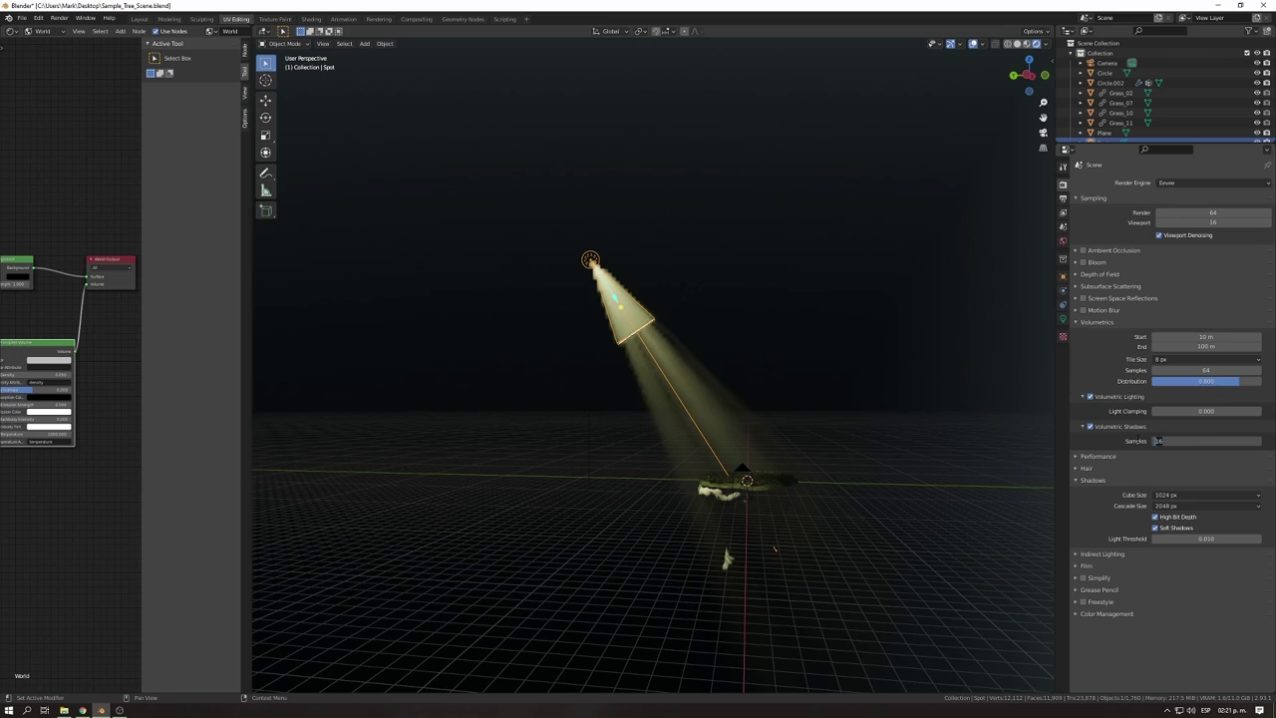
key(Return)
key(KP_0)
key(F12)
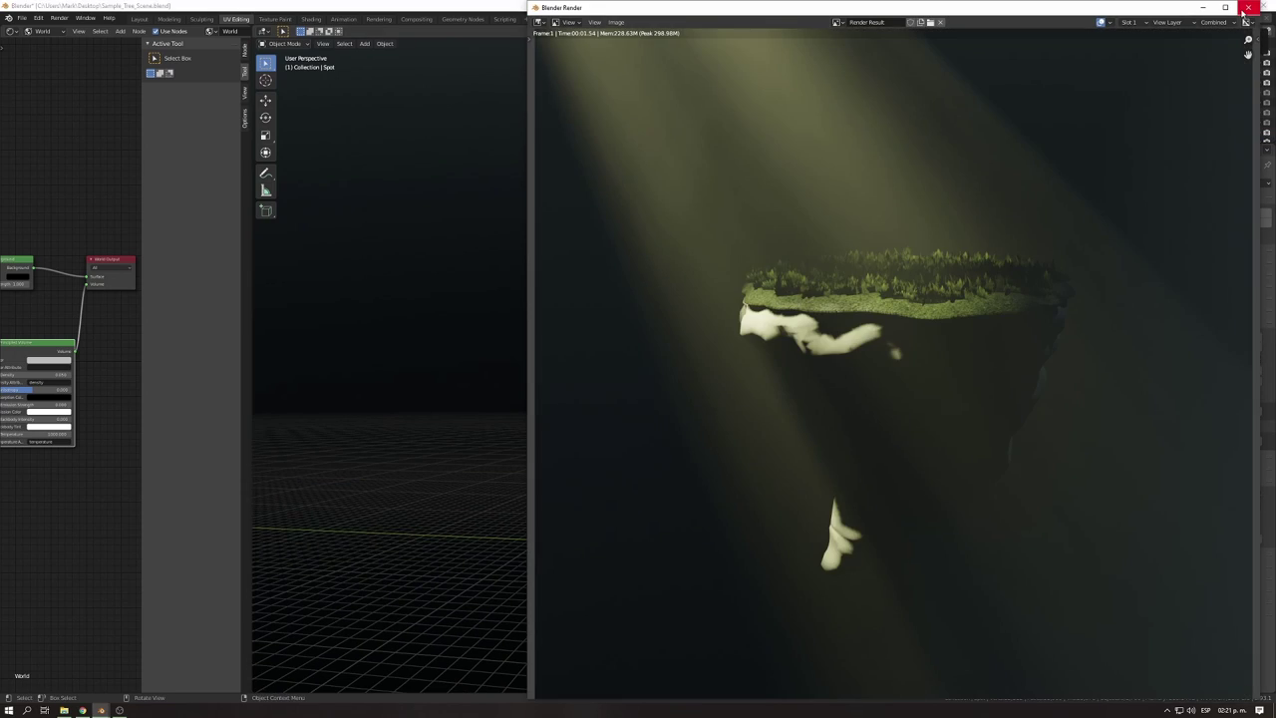
click(1246, 8)
Turn the sun −45° about Z and render the result.
mouse_move(846, 373)
middle_down()
mouse_move(763, 607)
mouse_move(712, 513)
mouse_move(855, 419)
mouse_move(1065, 357)
middle_up()
text(rz-45)
key(Return)
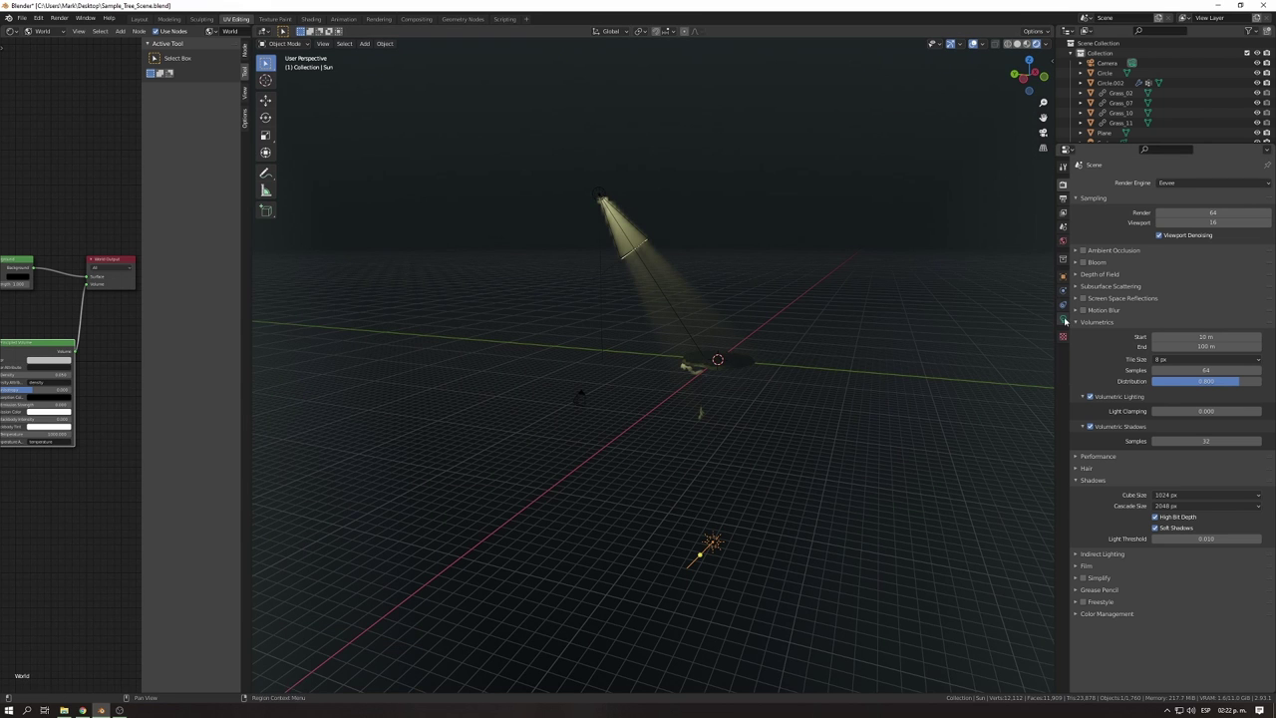
click(1063, 320)
key(F12)
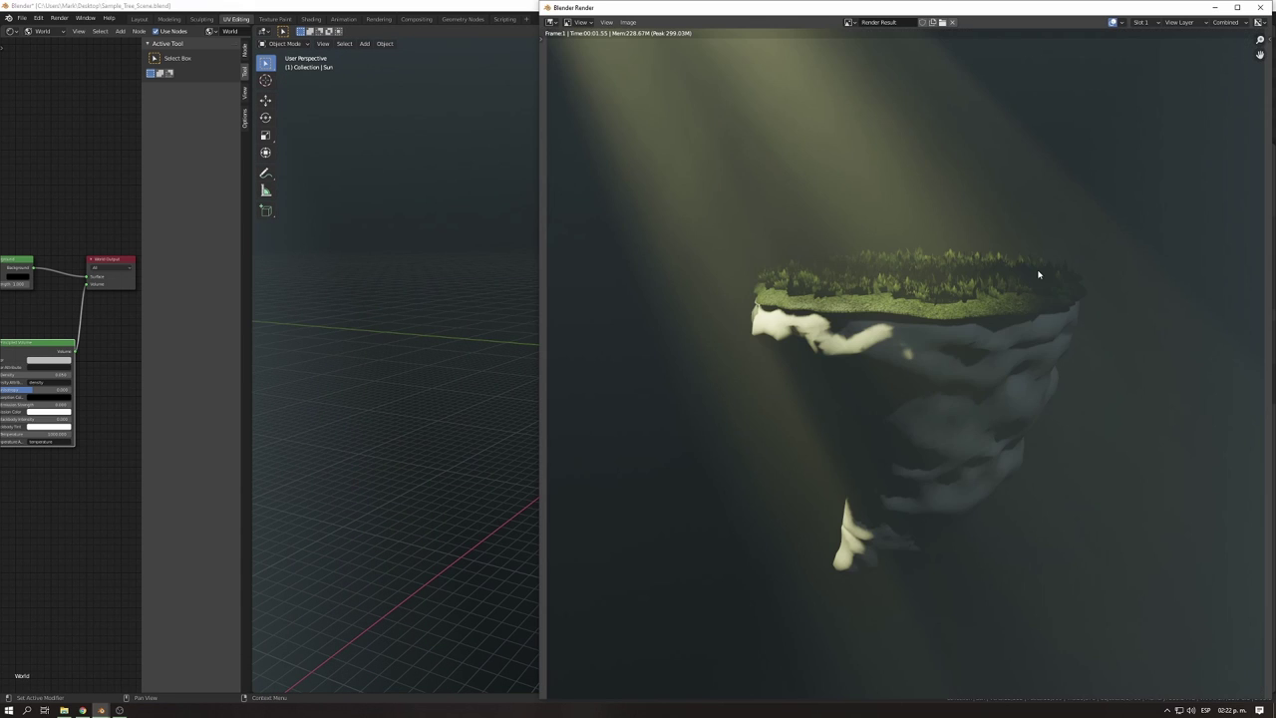
click(1260, 7)
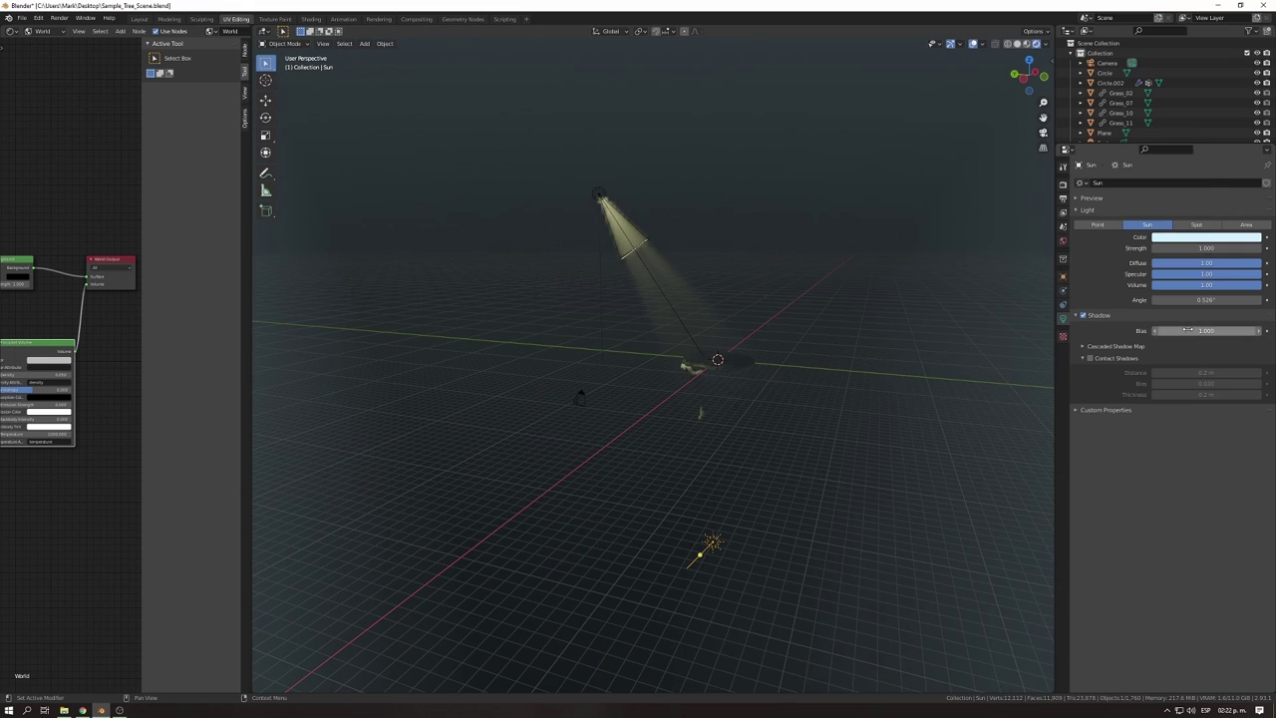
Scale down the lower underside faces of the rocky base, shrinking the selection further.
click(1207, 236)
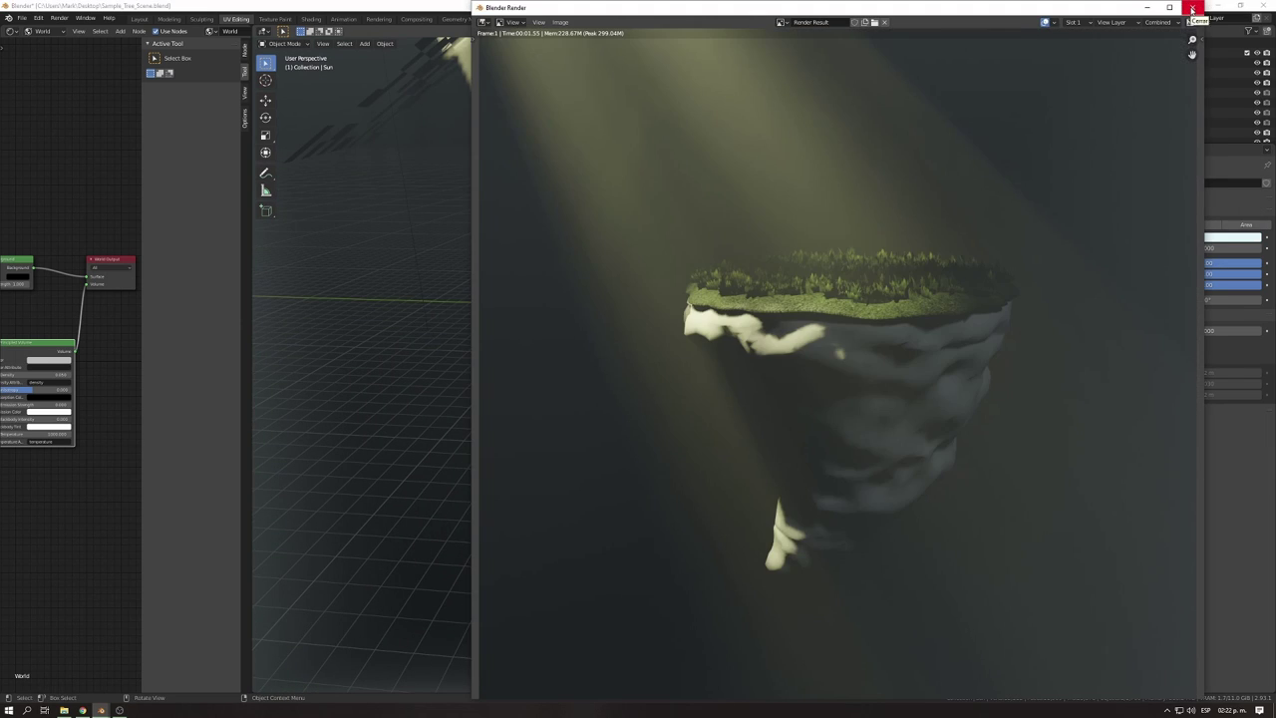
click(1192, 8)
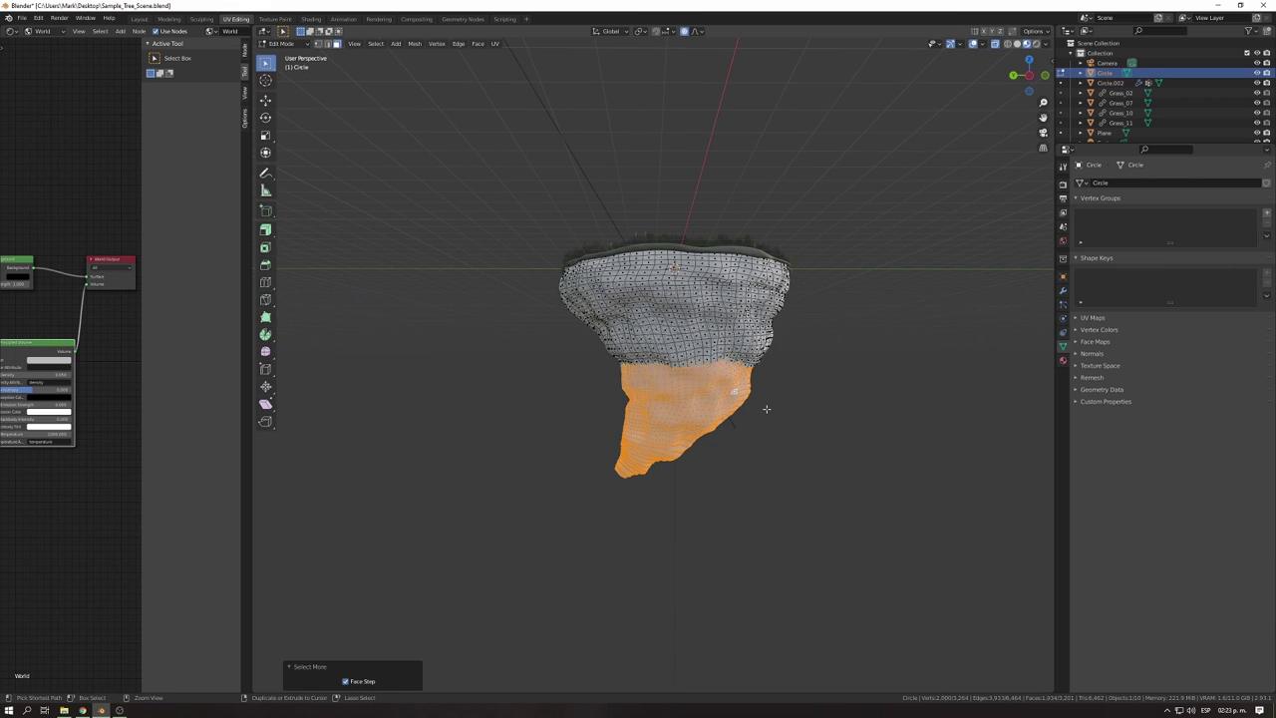
key(s)
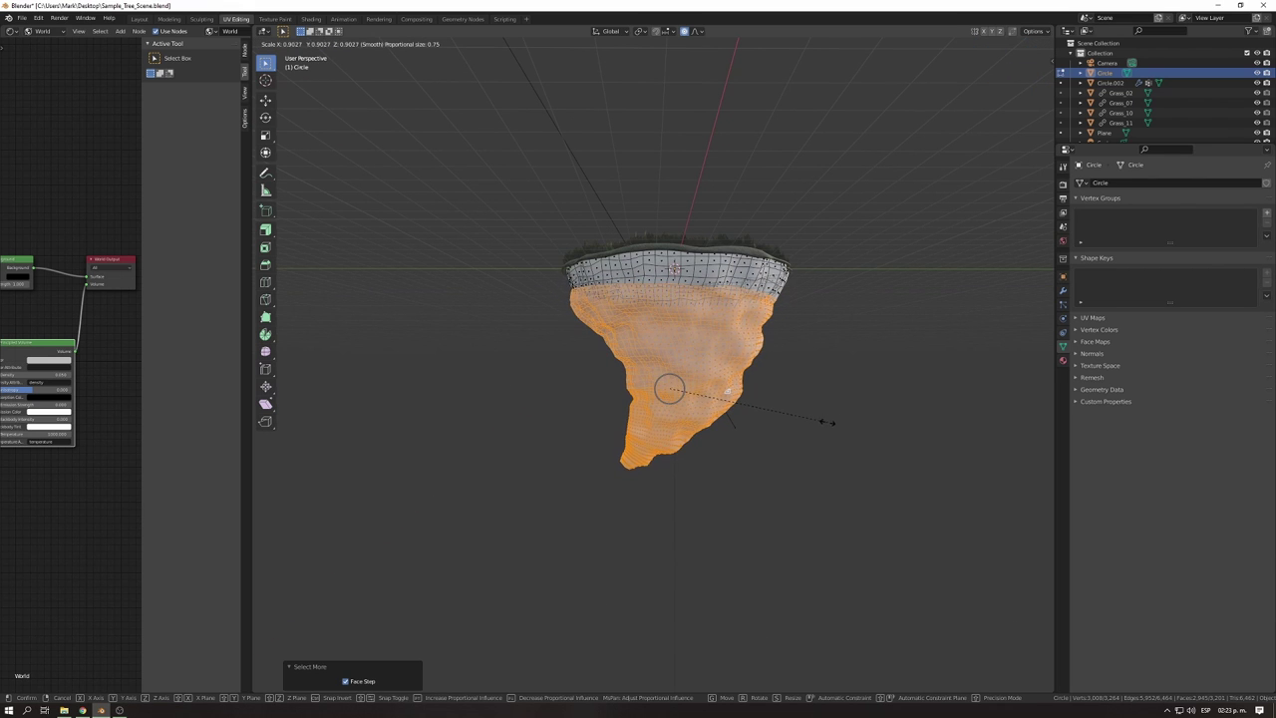
click(825, 423)
key(s)
click(811, 402)
key(ctrl+KP_Subtract)
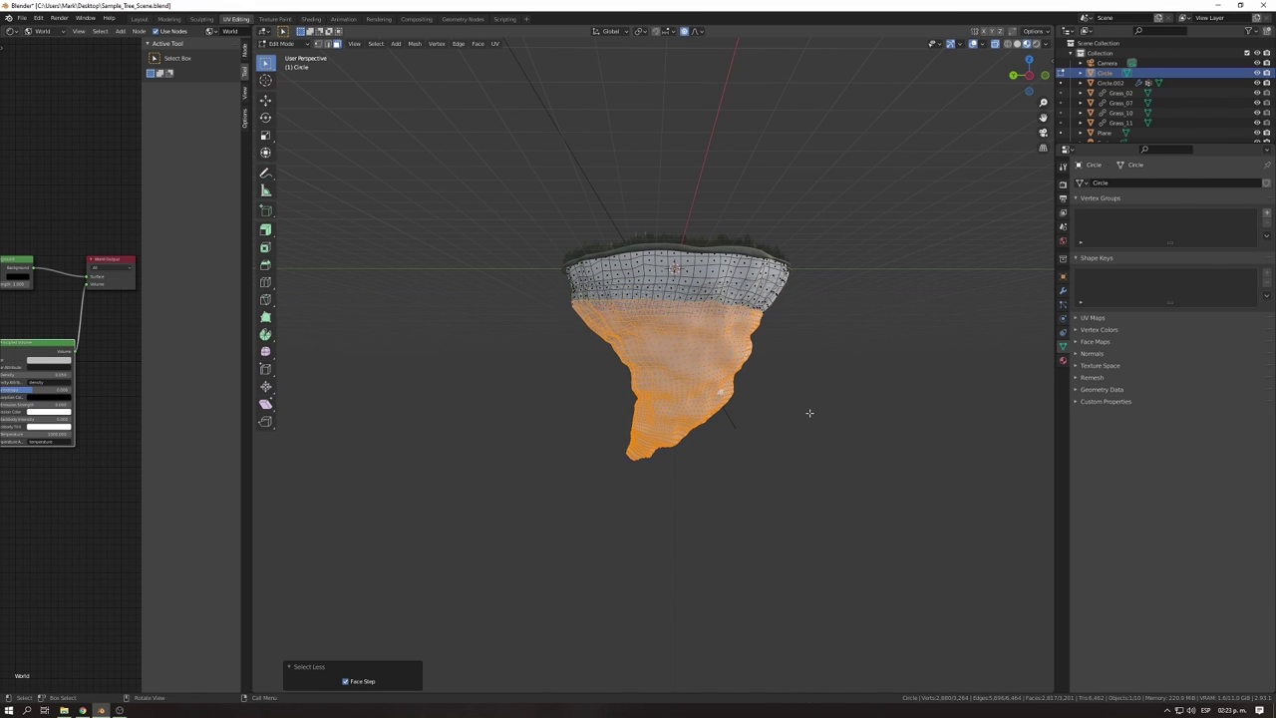
click(794, 415)
Taper the underside's tip with another scale, then return to Object Mode and render.
middle_drag(791, 416, 816, 383)
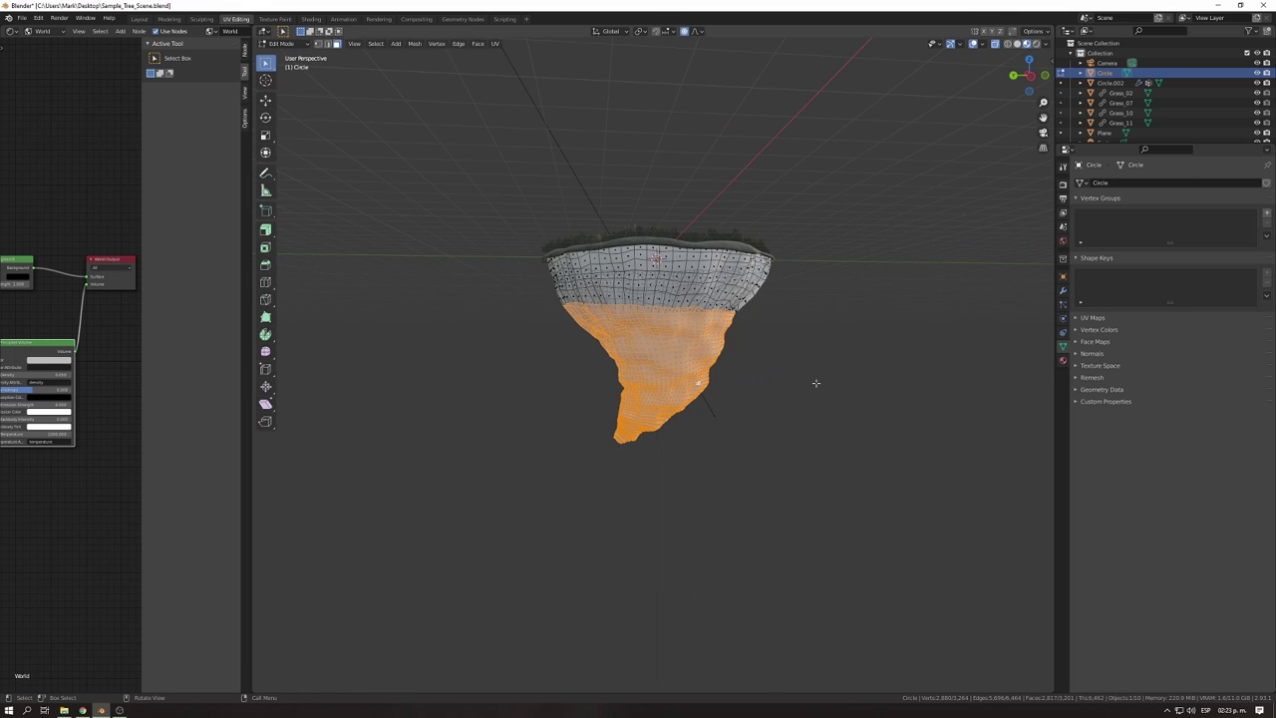
click(803, 383)
key(s)
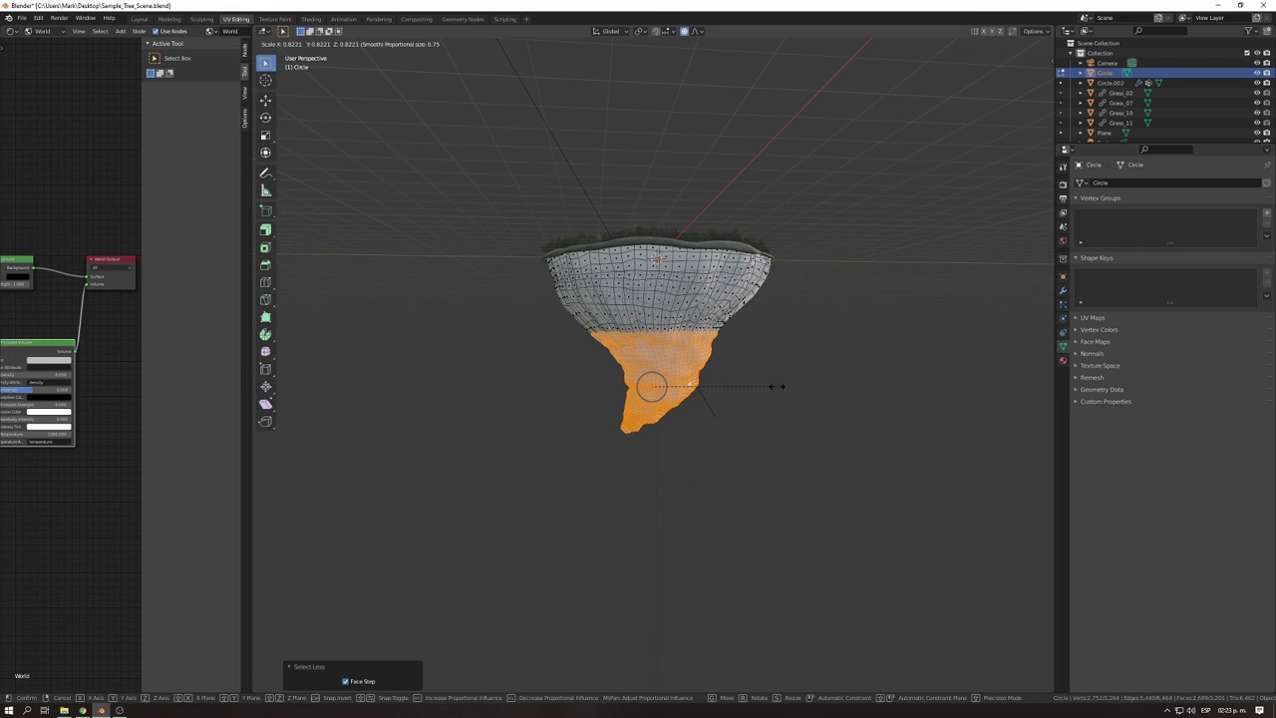
click(786, 391)
key(Tab)
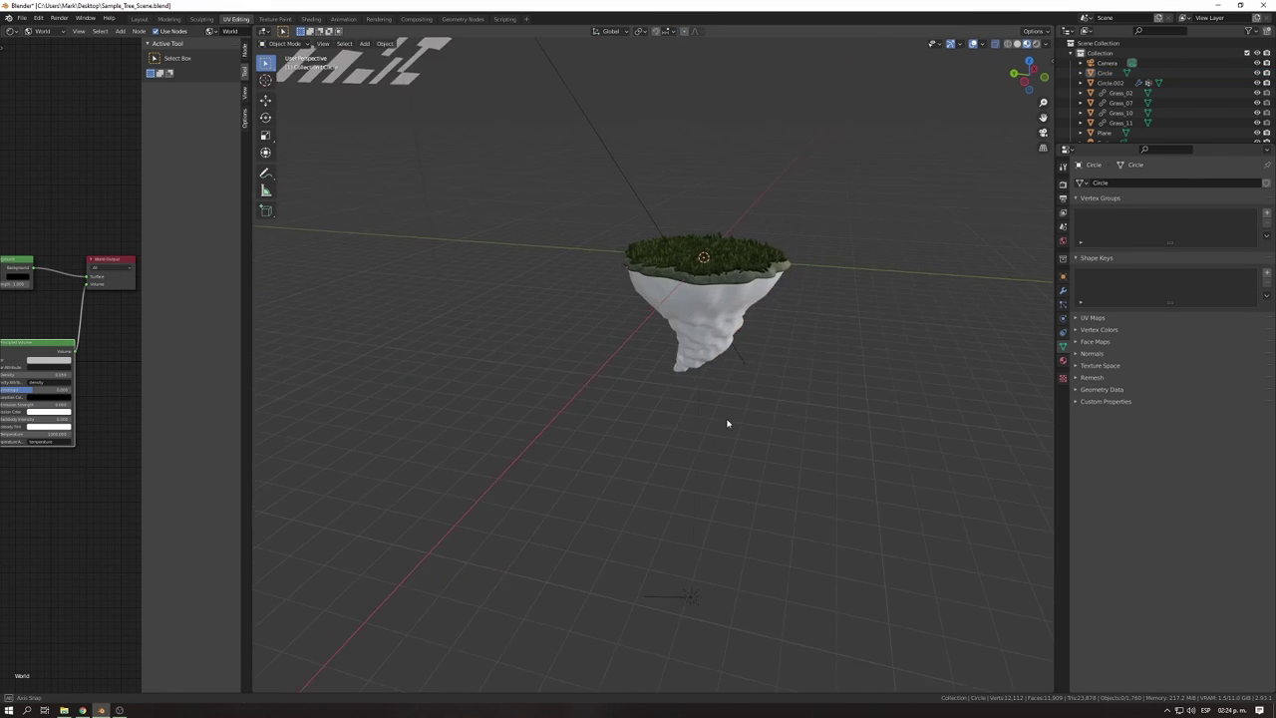
key(F12)
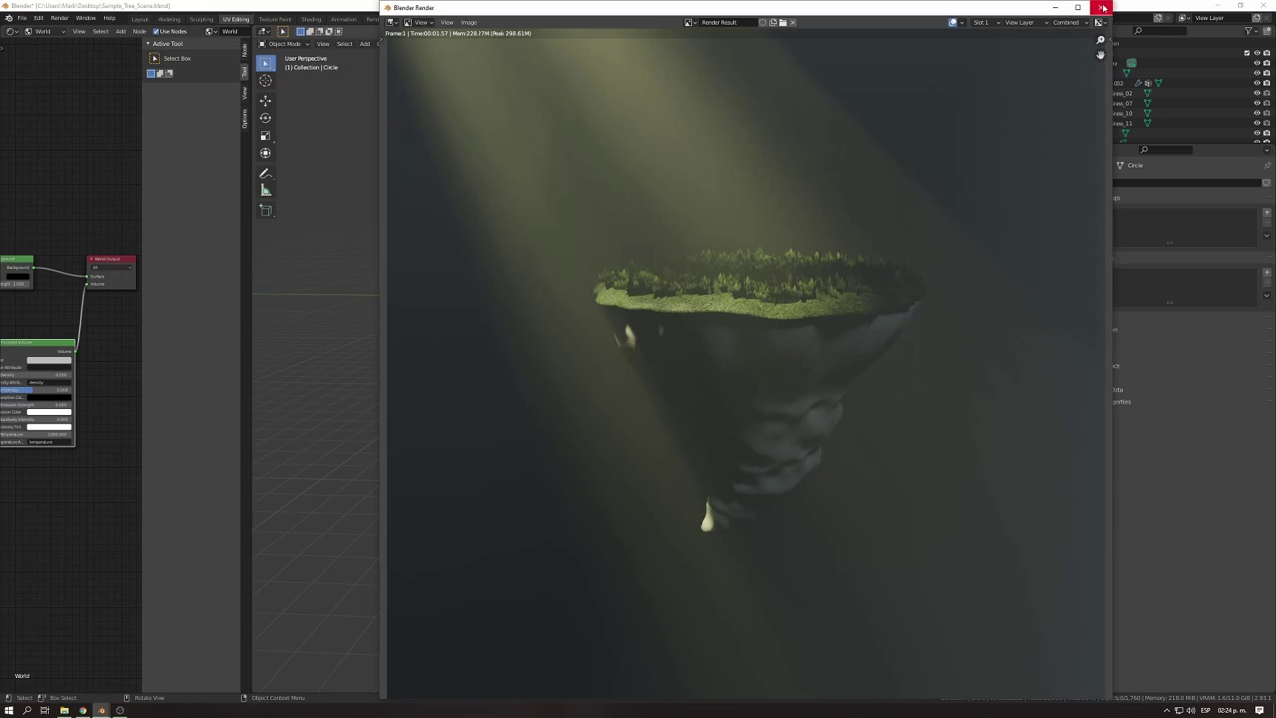
Lift the middle of the grass top along Z with Smooth proportional falloff.
click(1102, 8)
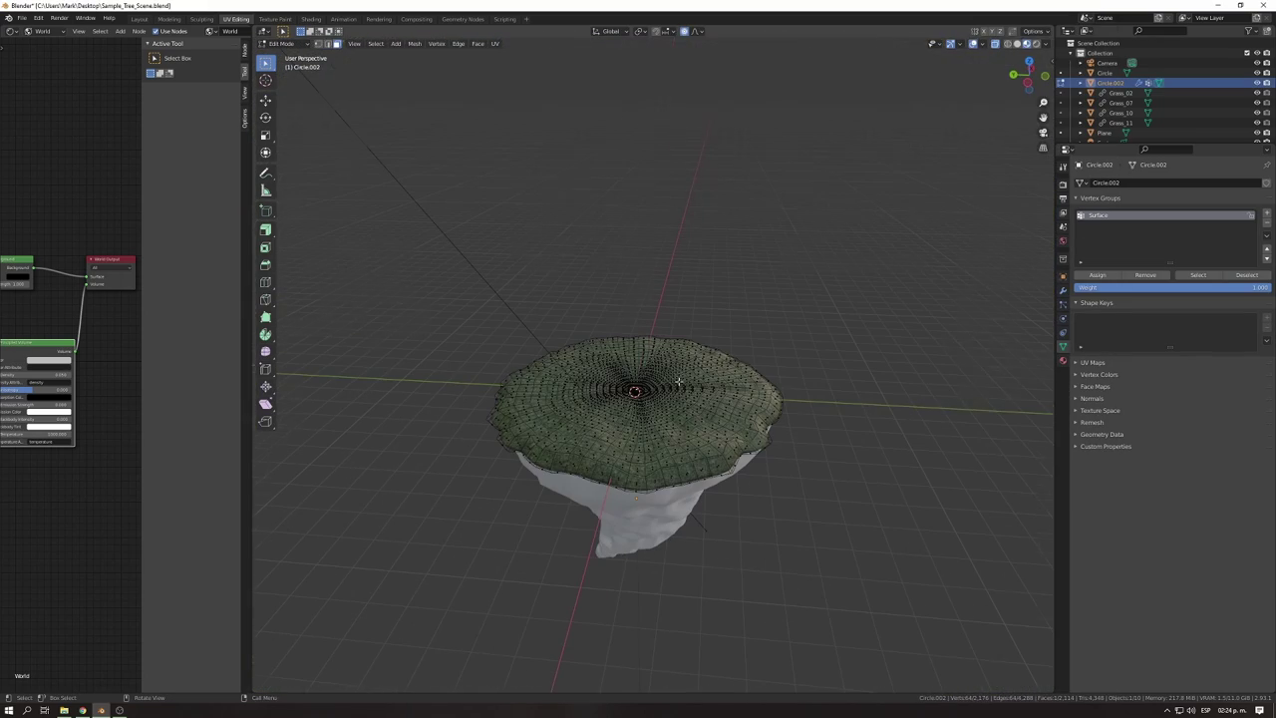
scroll(688, 336, down, 3)
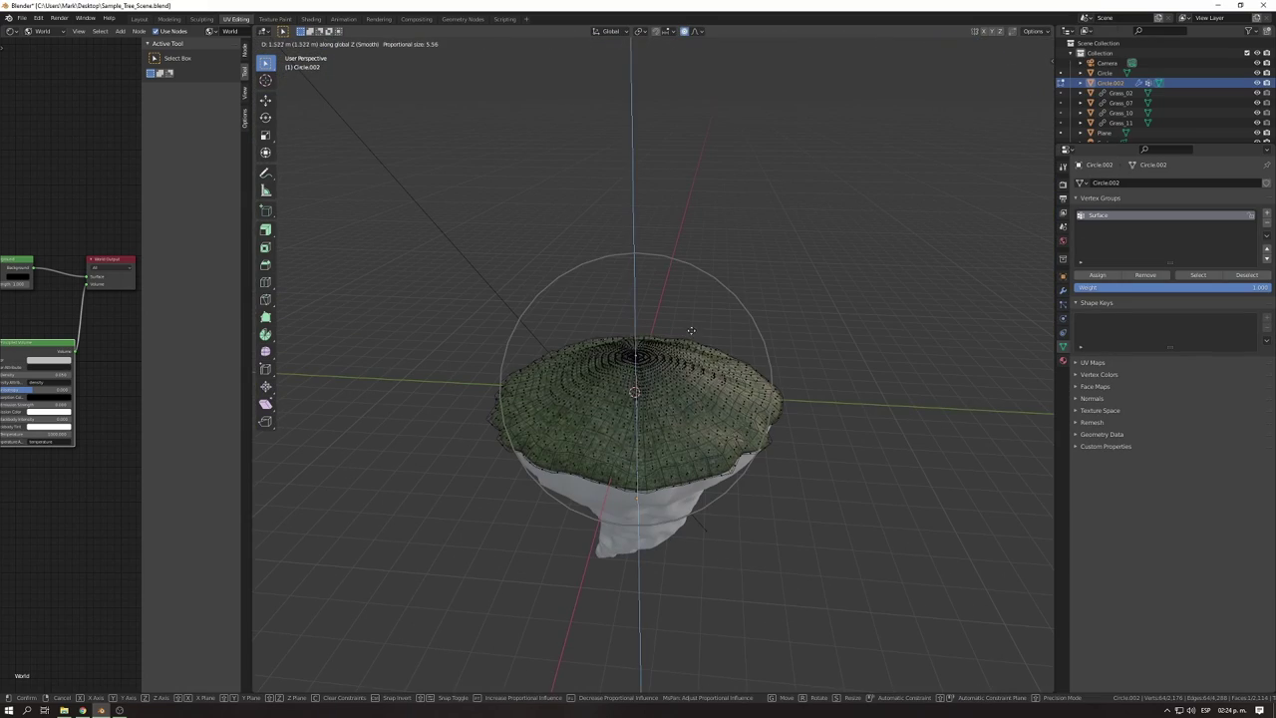
right_click(734, 336)
click(742, 321)
click(695, 31)
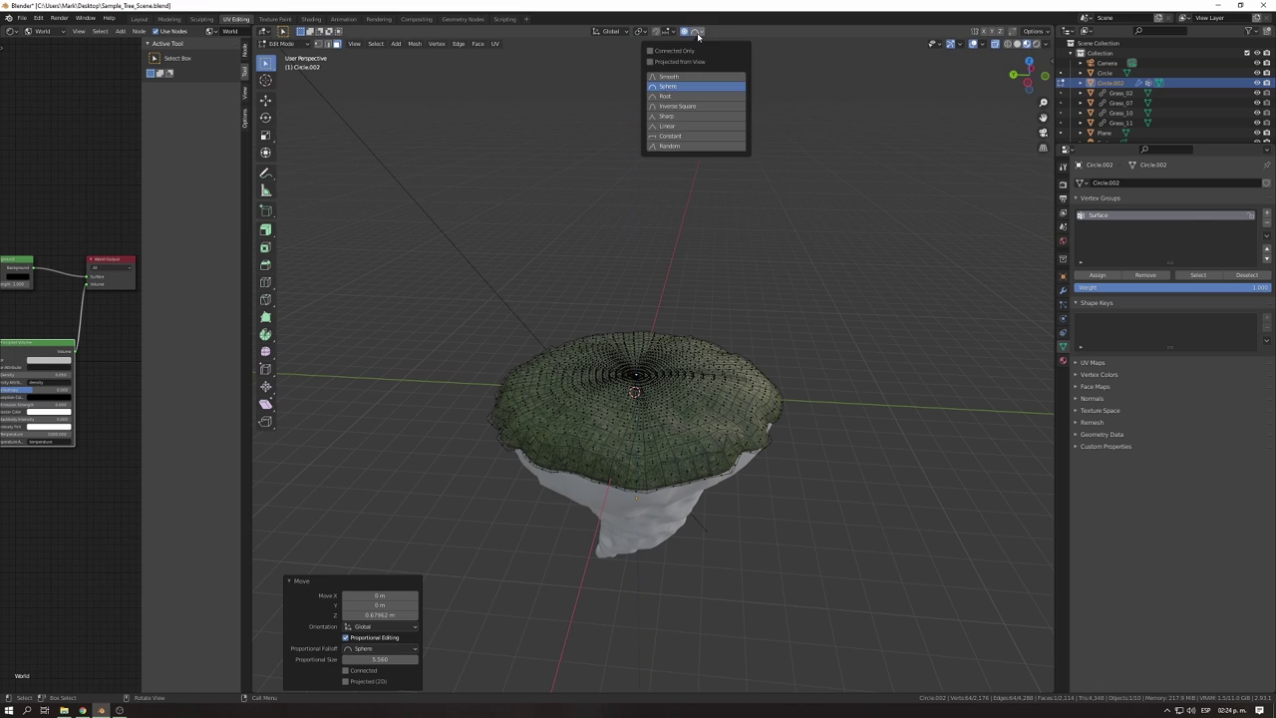
click(698, 72)
key(g)
key(z)
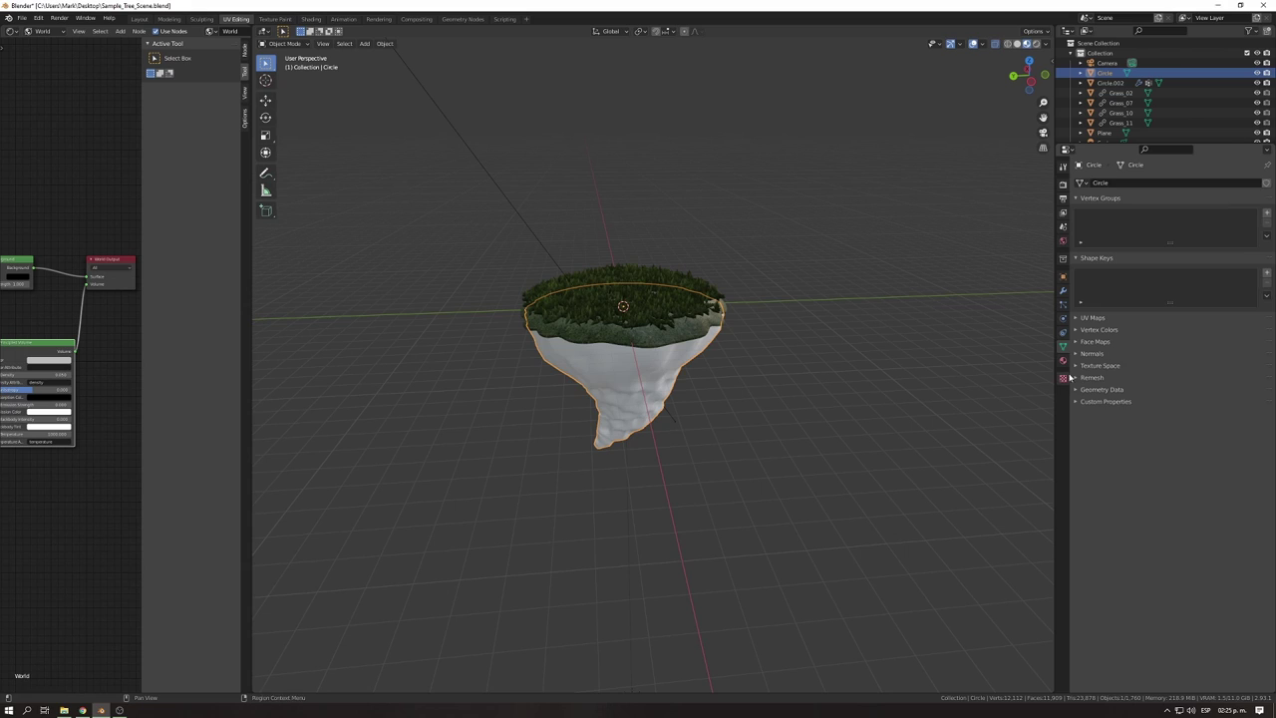
Smart UV Project the rocky underside at a 66° angle limit for its Dirt-01.jpg texture.
click(1063, 377)
key(Tab)
key(u)
click(698, 380)
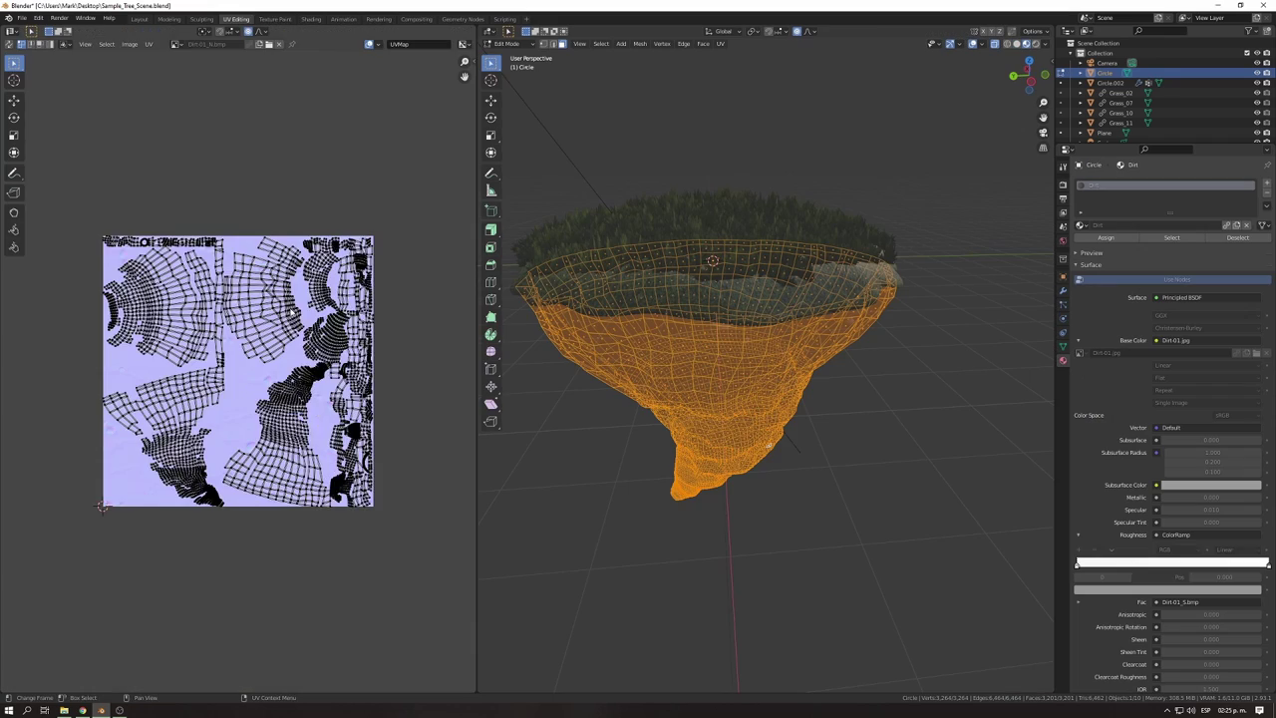
Switch the editor to UV editing and return the underside mesh to Object Mode.
key(Tab)
click(783, 401)
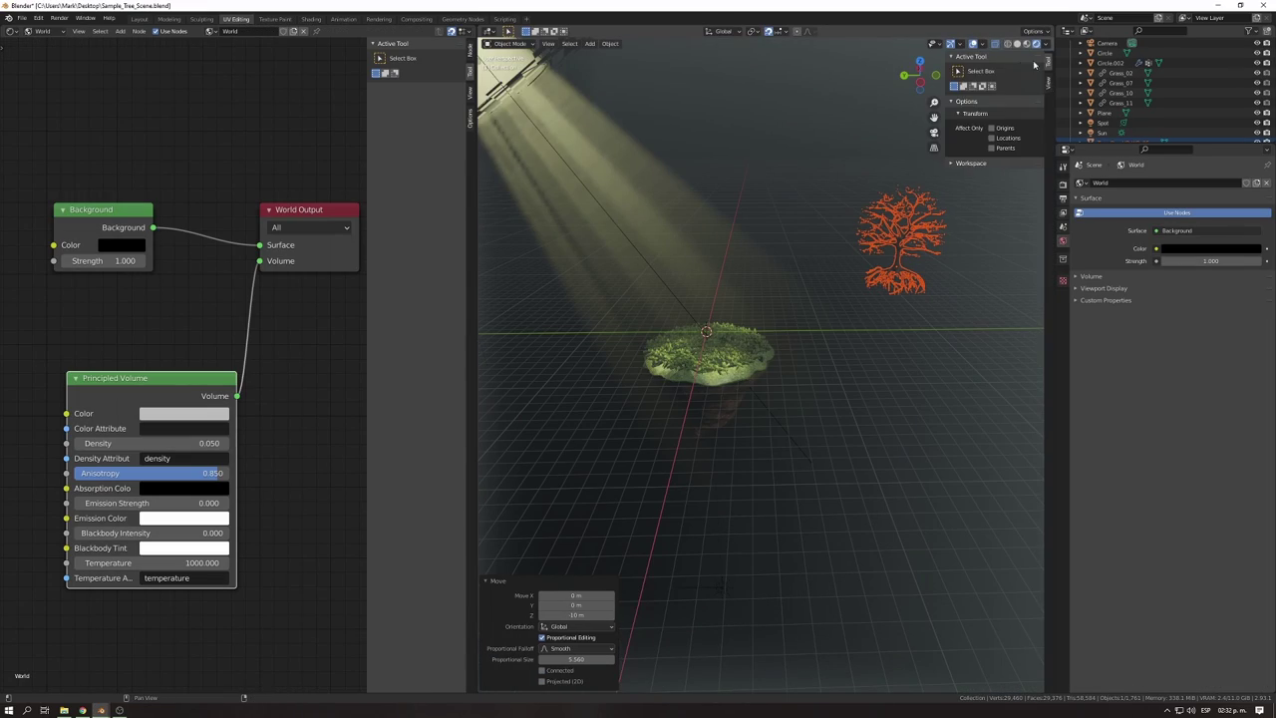
Centre the dry tree on the grass island, slightly enlarged, and test-render it.
key(t)
key(g)
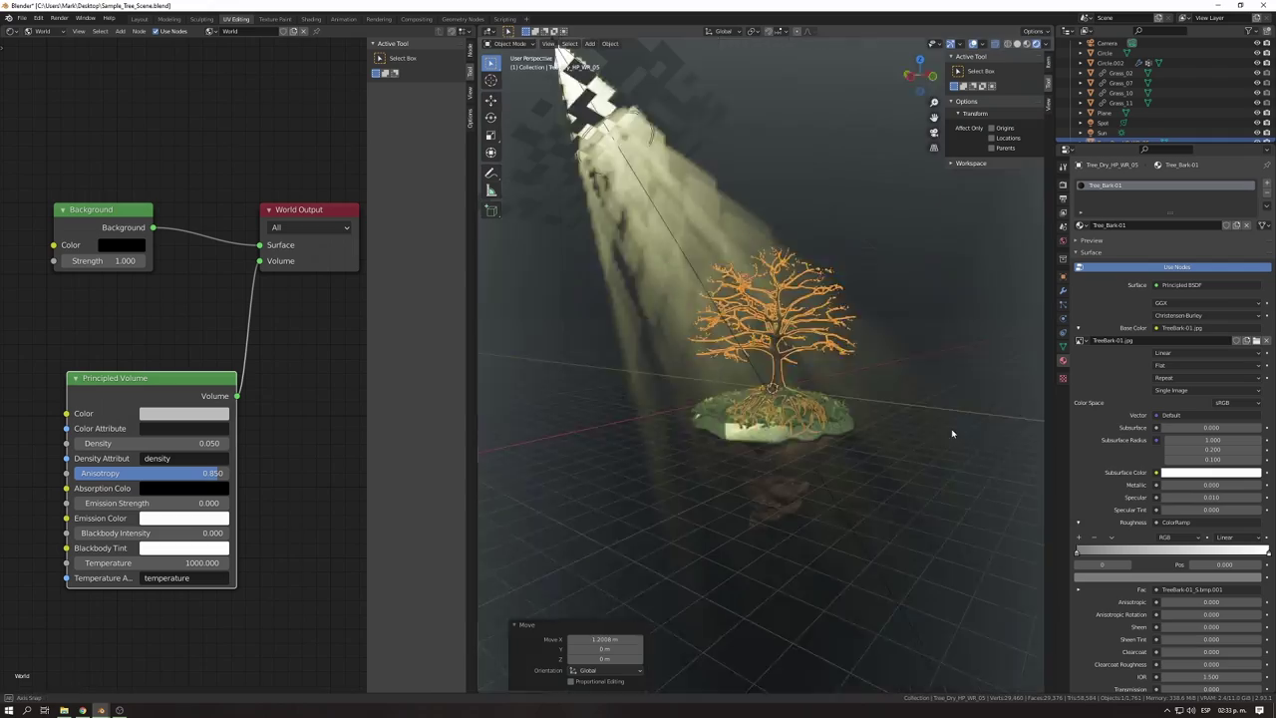
key(F12)
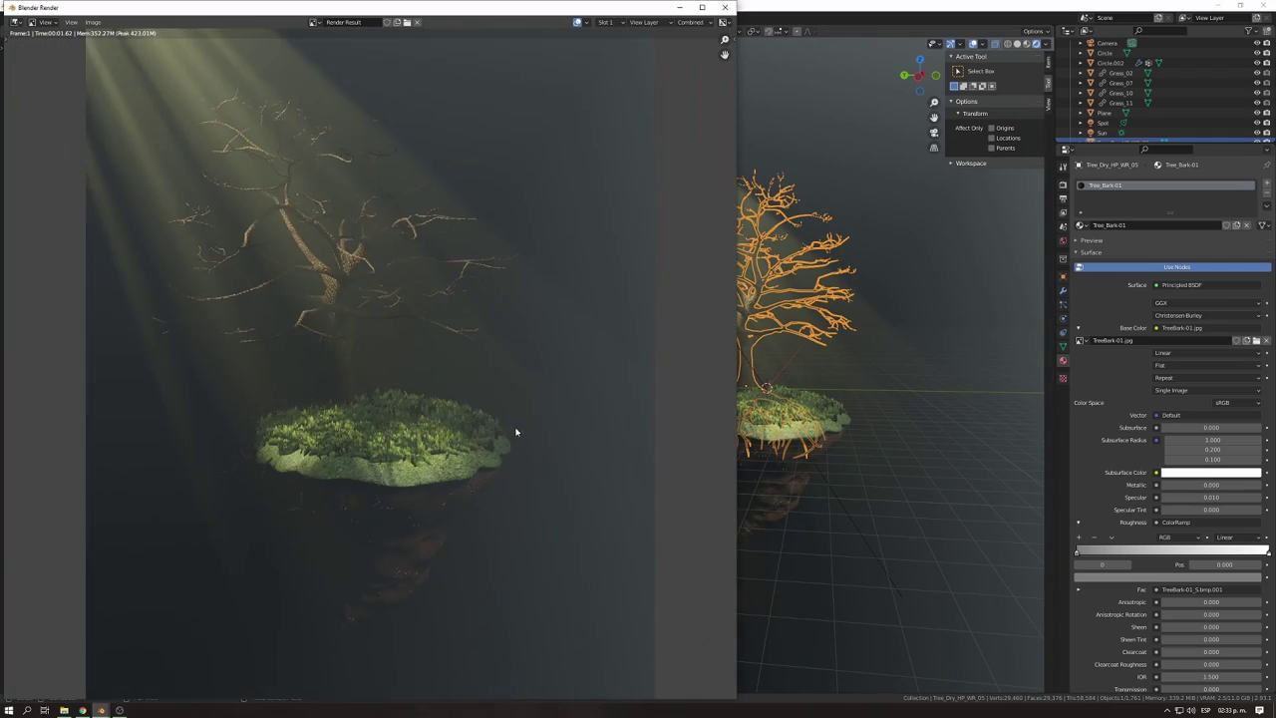
scroll(515, 431, down, 1)
click(722, 8)
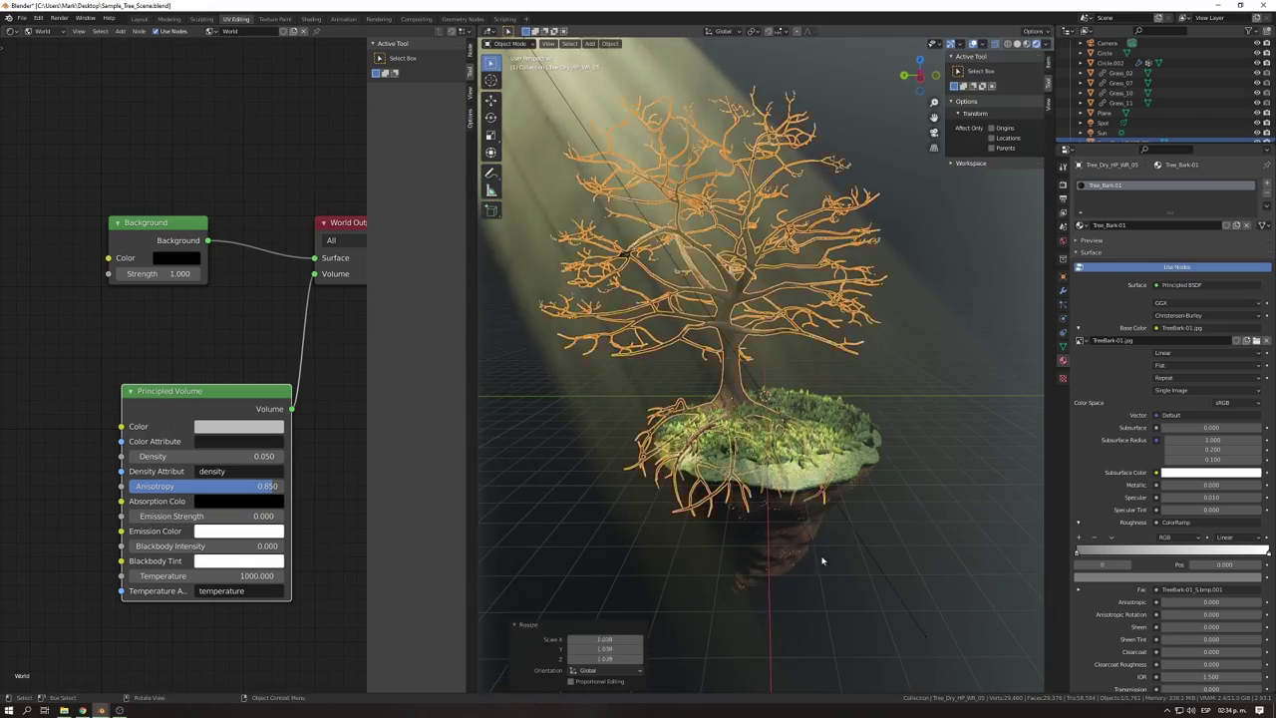
Set the world volume's anisotropy to 0.900 and render to compare the haze.
key(F12)
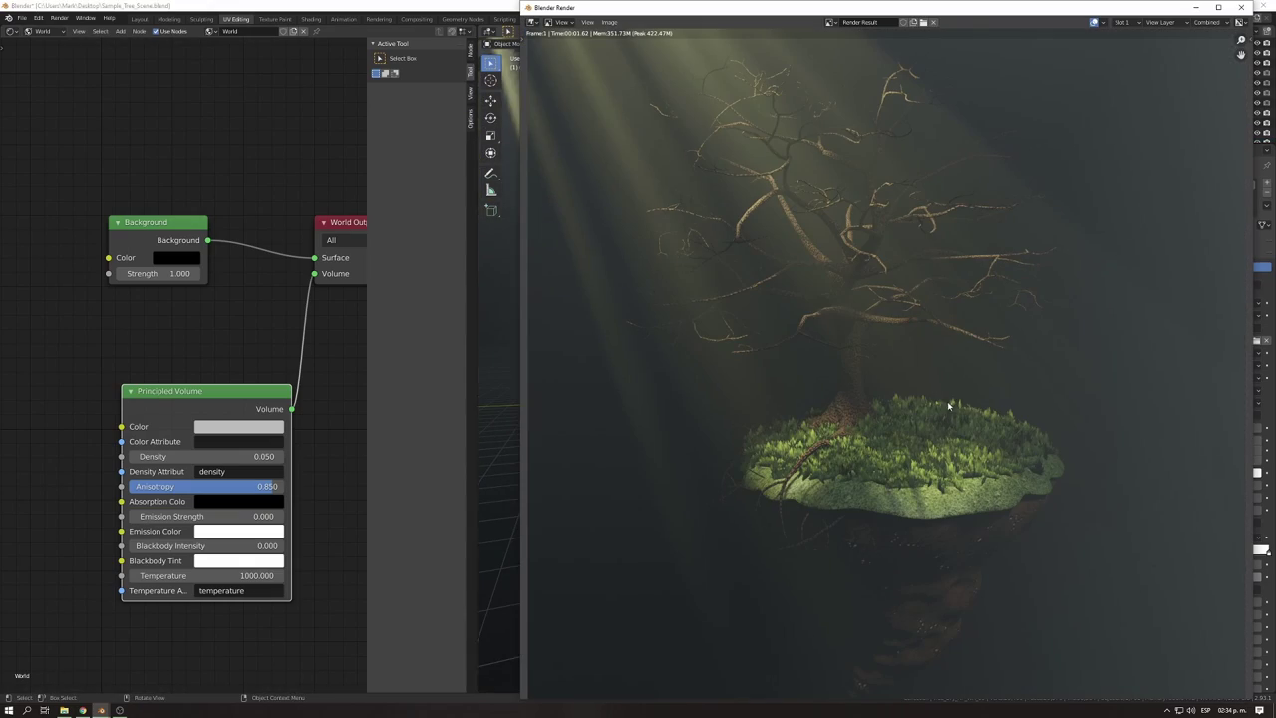
click(1243, 8)
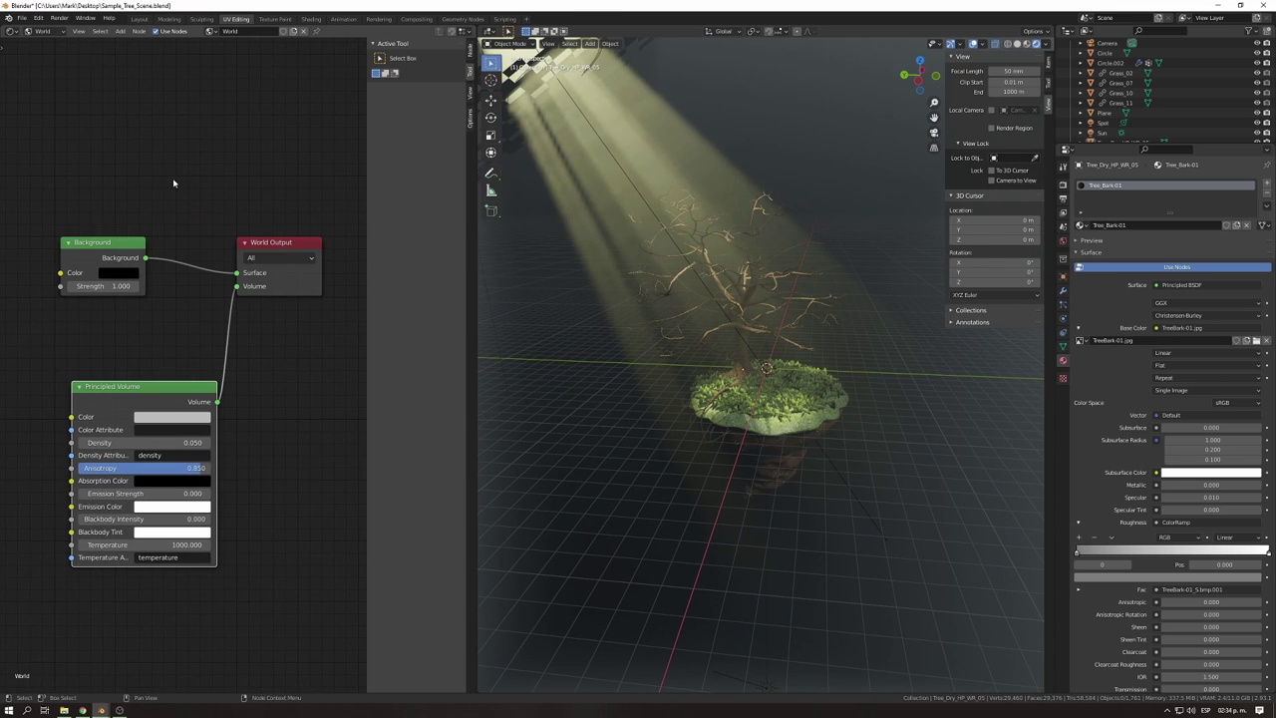
click(145, 469)
text(0.4)
key(Return)
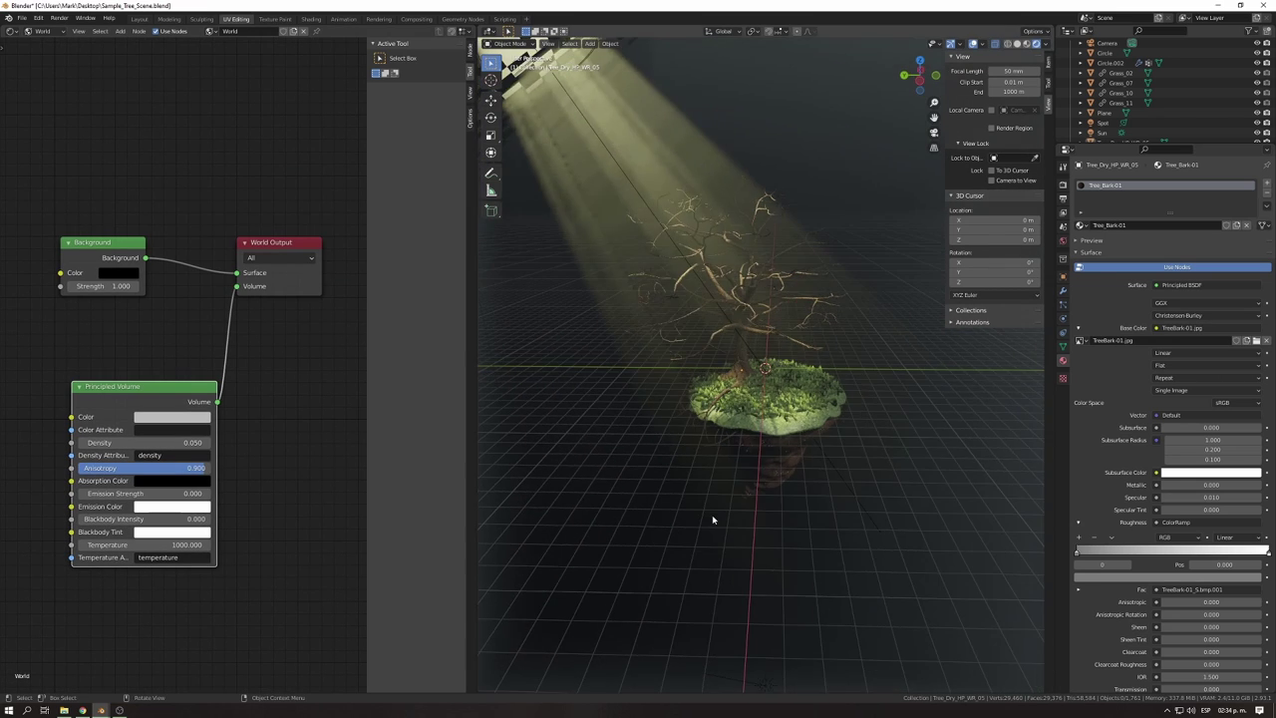
key(F12)
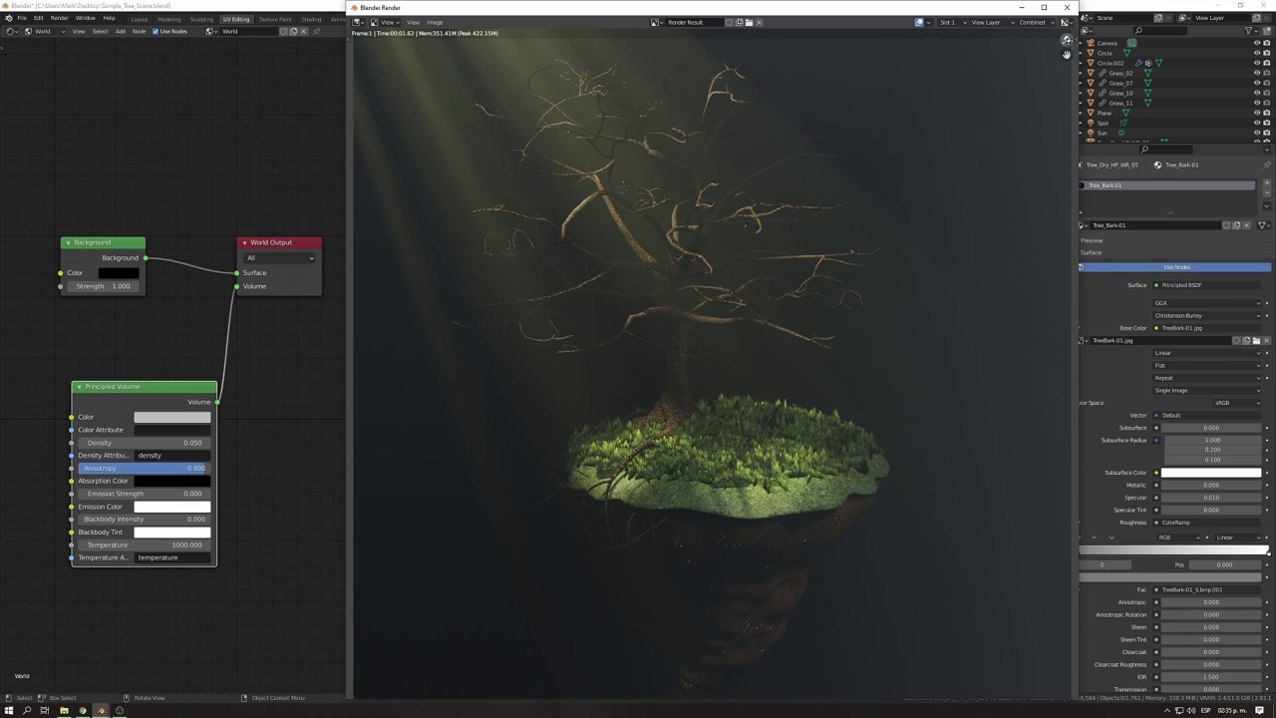
key(Escape)
Reposition the spot light with a 30° beam and 0.100 blend, and render it.
key(g)
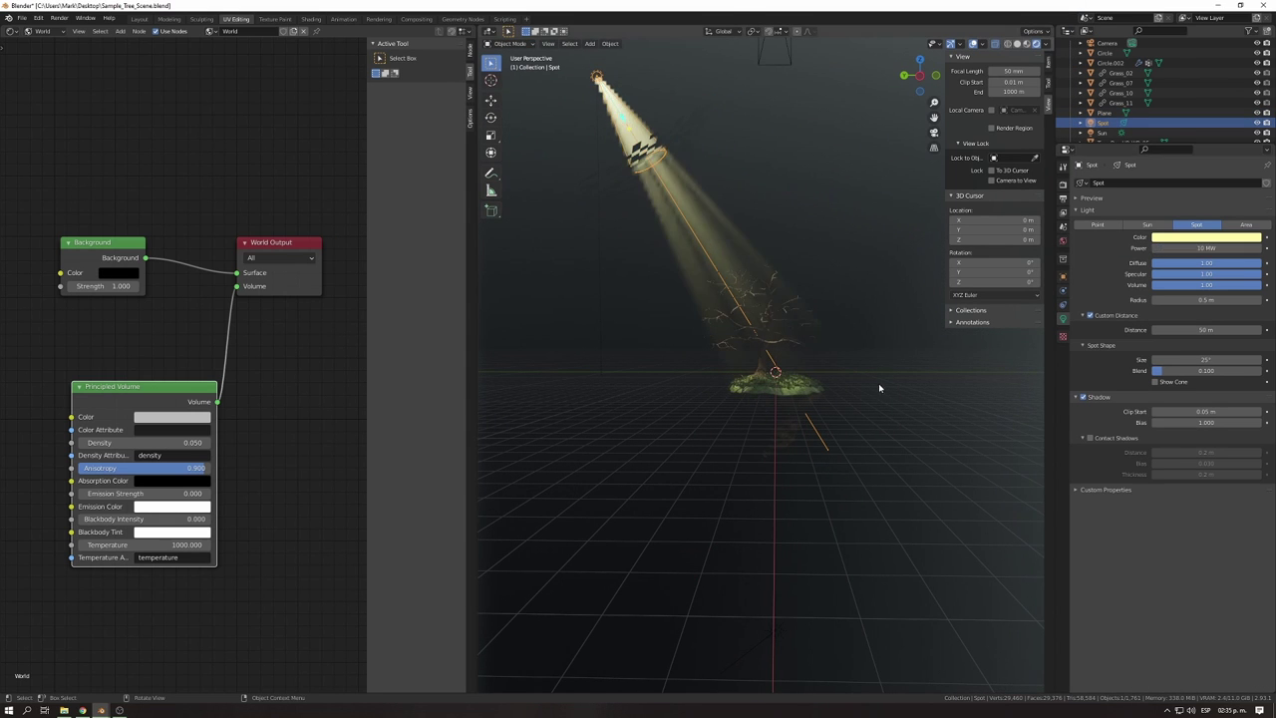
key(F12)
key(Escape)
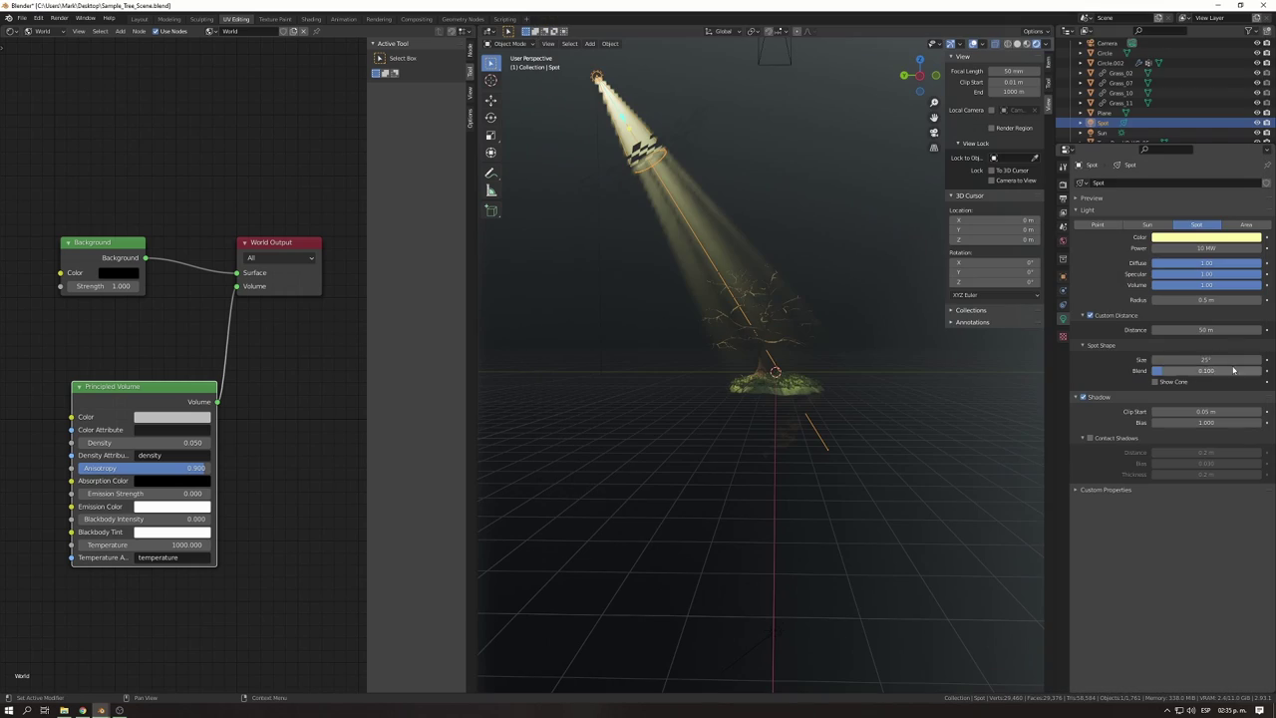
key(F12)
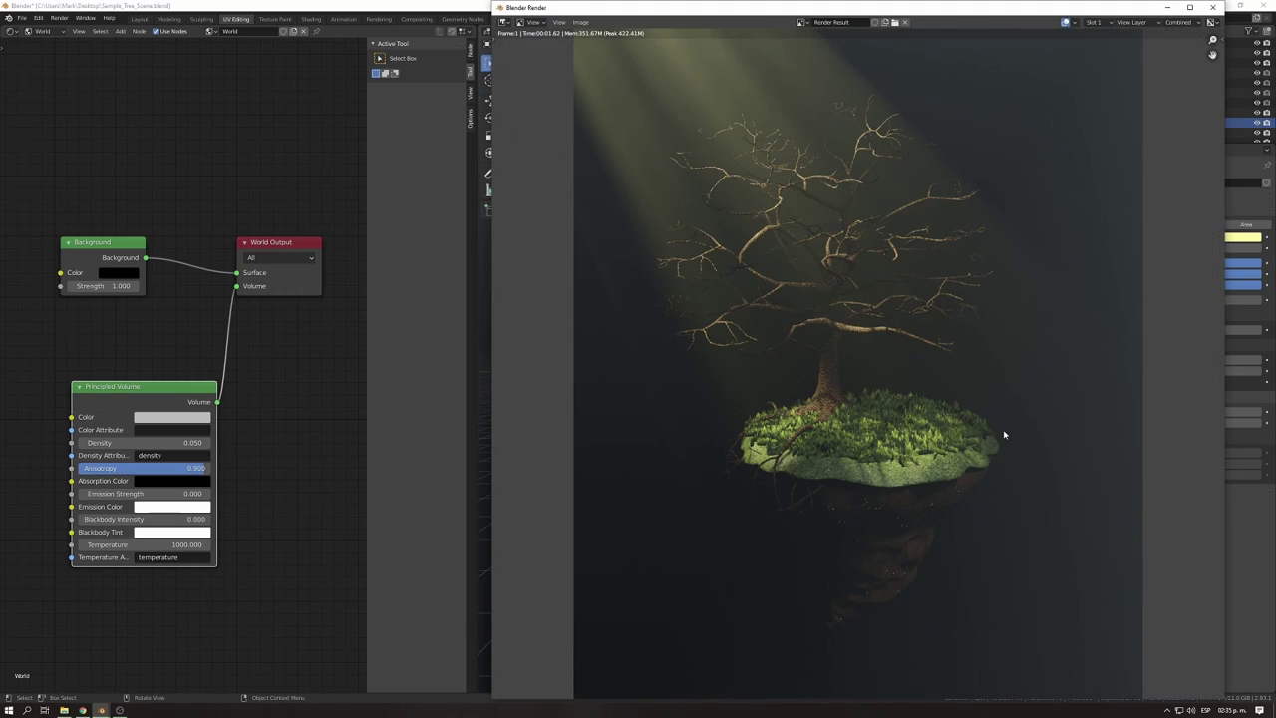
click(1212, 10)
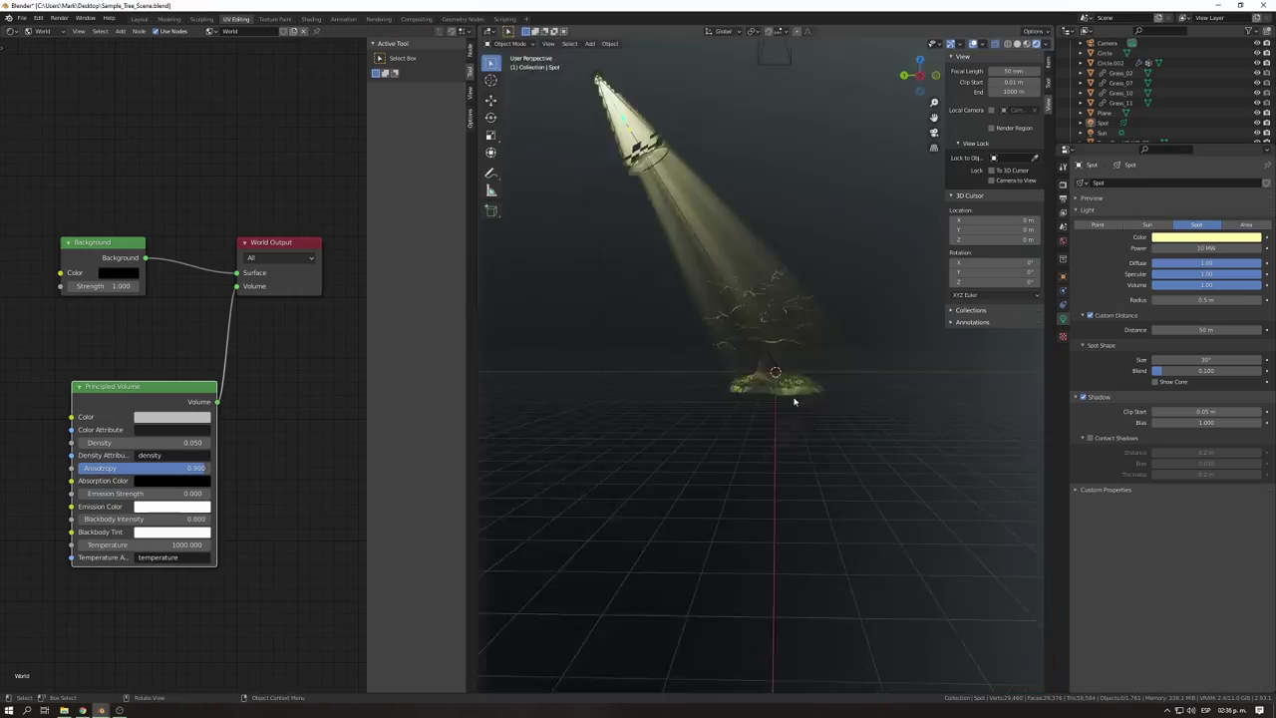
Move Stump_Dry to a new spot on the island beside the tree and rotate it slightly.
scroll(884, 442, up, 2)
click(784, 371)
scroll(879, 419, up, 5)
middle_drag(879, 419, 879, 409)
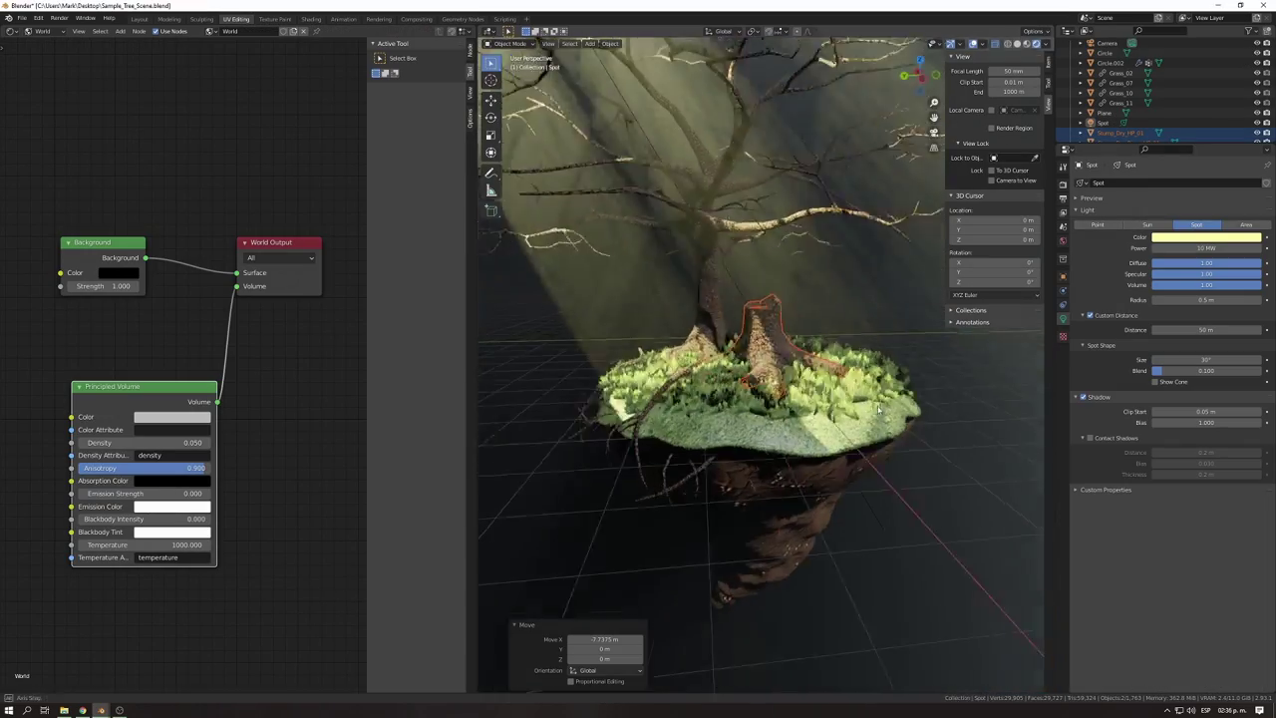
key(g)
click(950, 427)
click(942, 456)
middle_drag(942, 456, 1010, 362)
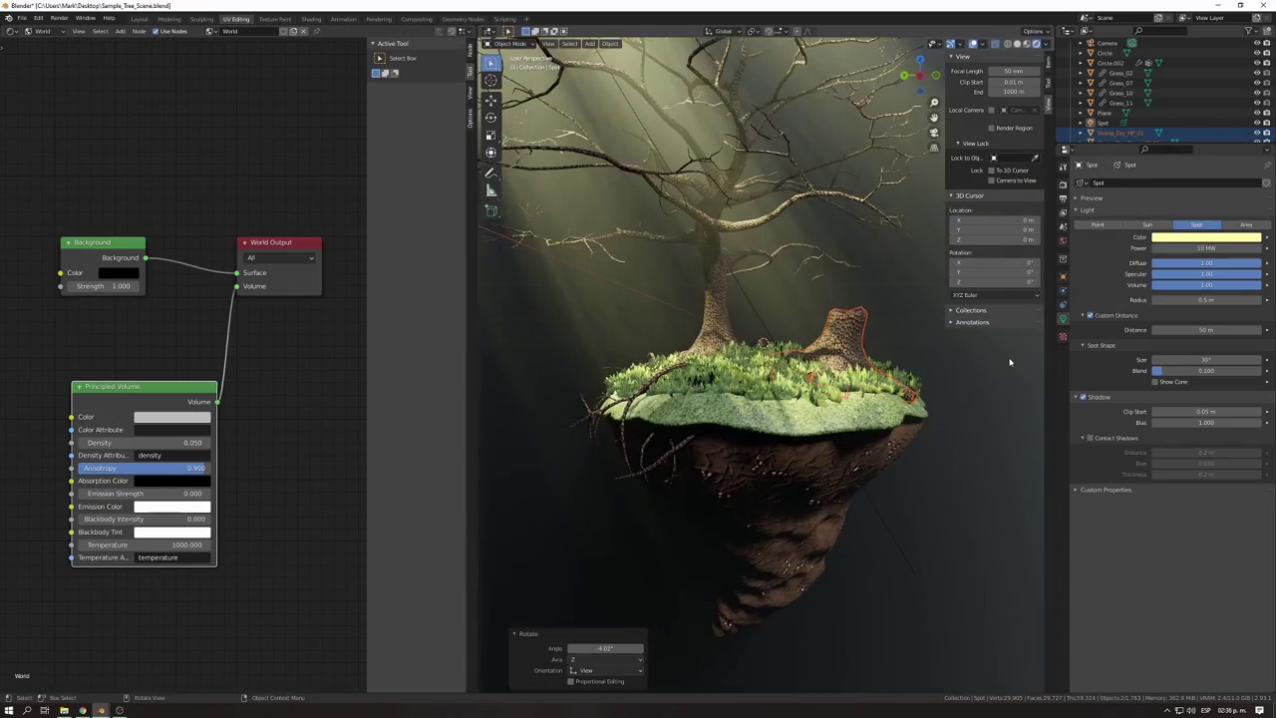
key(g)
click(878, 429)
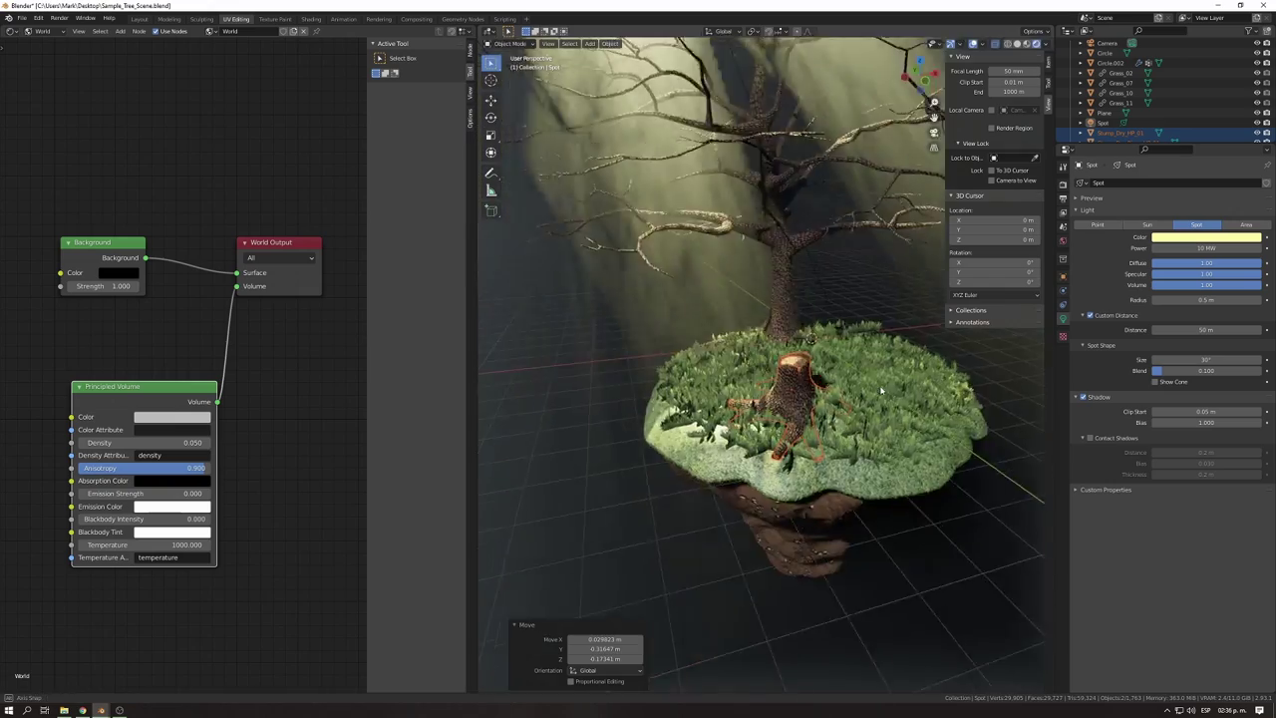
mouse_move(878, 428)
middle_down()
mouse_move(822, 494)
mouse_move(885, 428)
middle_up()
key(r)
click(824, 491)
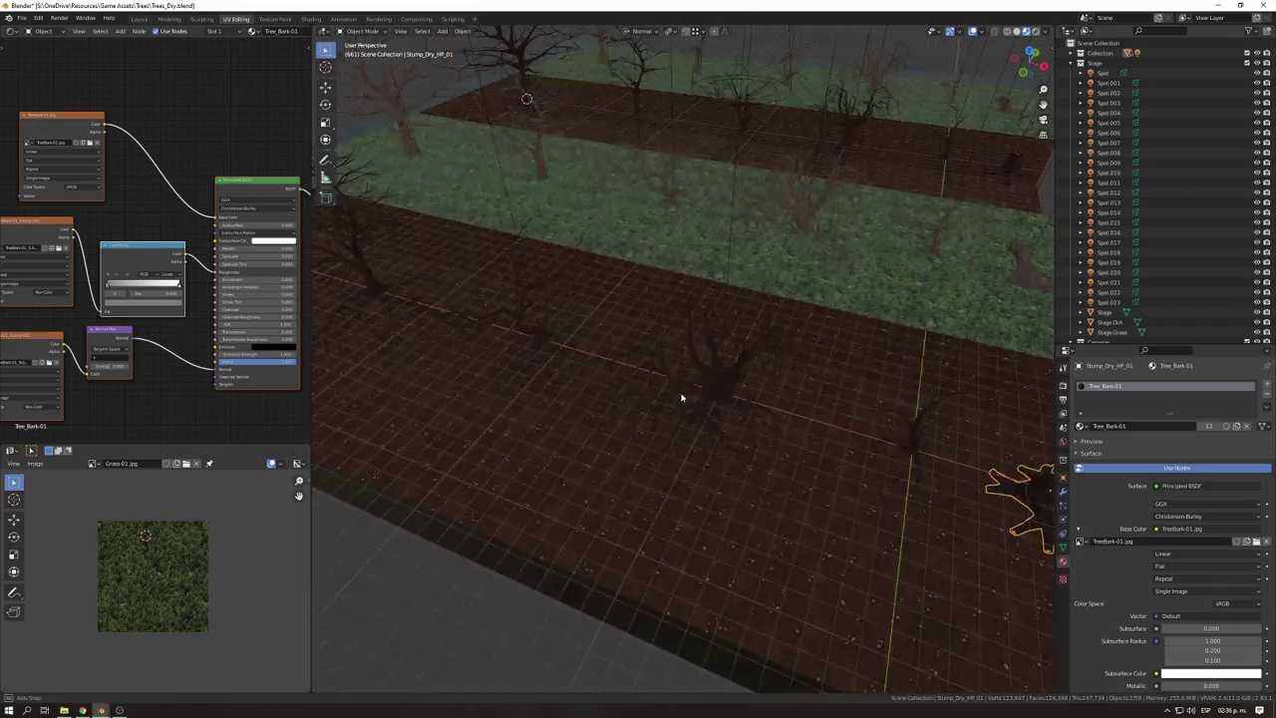
Paste the log copied from the other file and lower it onto the island surface.
scroll(738, 359, down, 10)
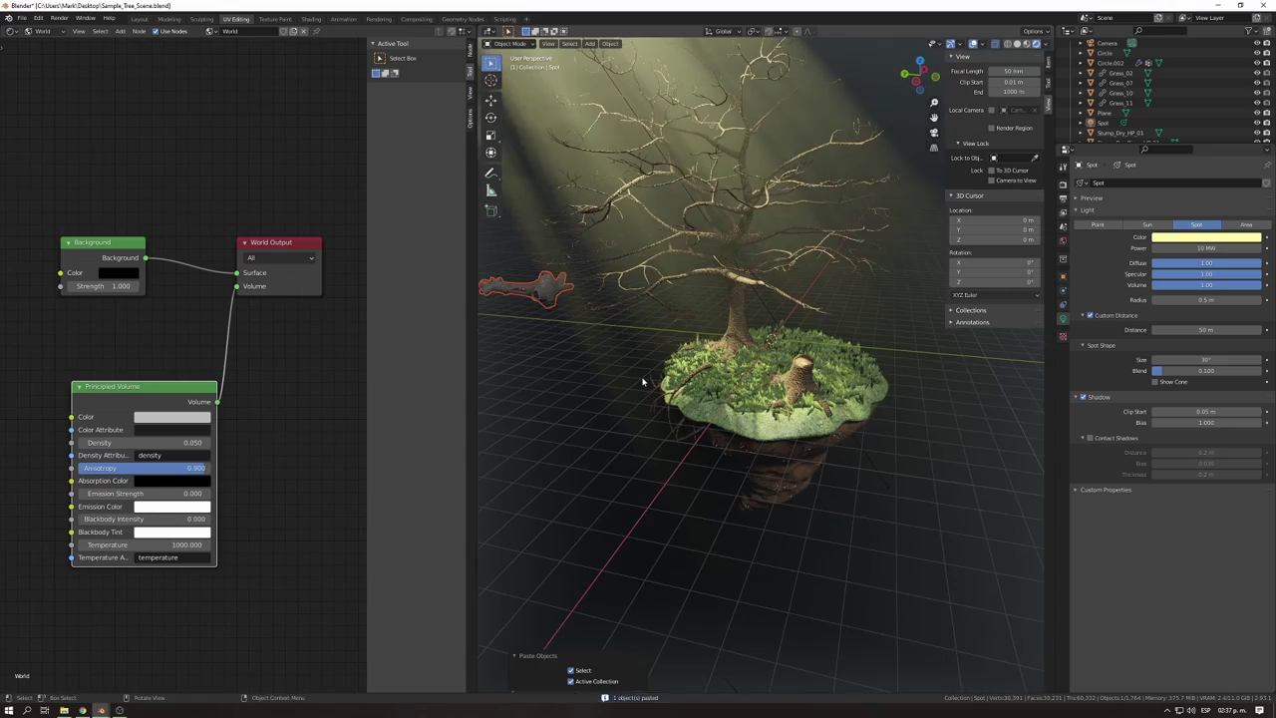
key(g)
click(847, 456)
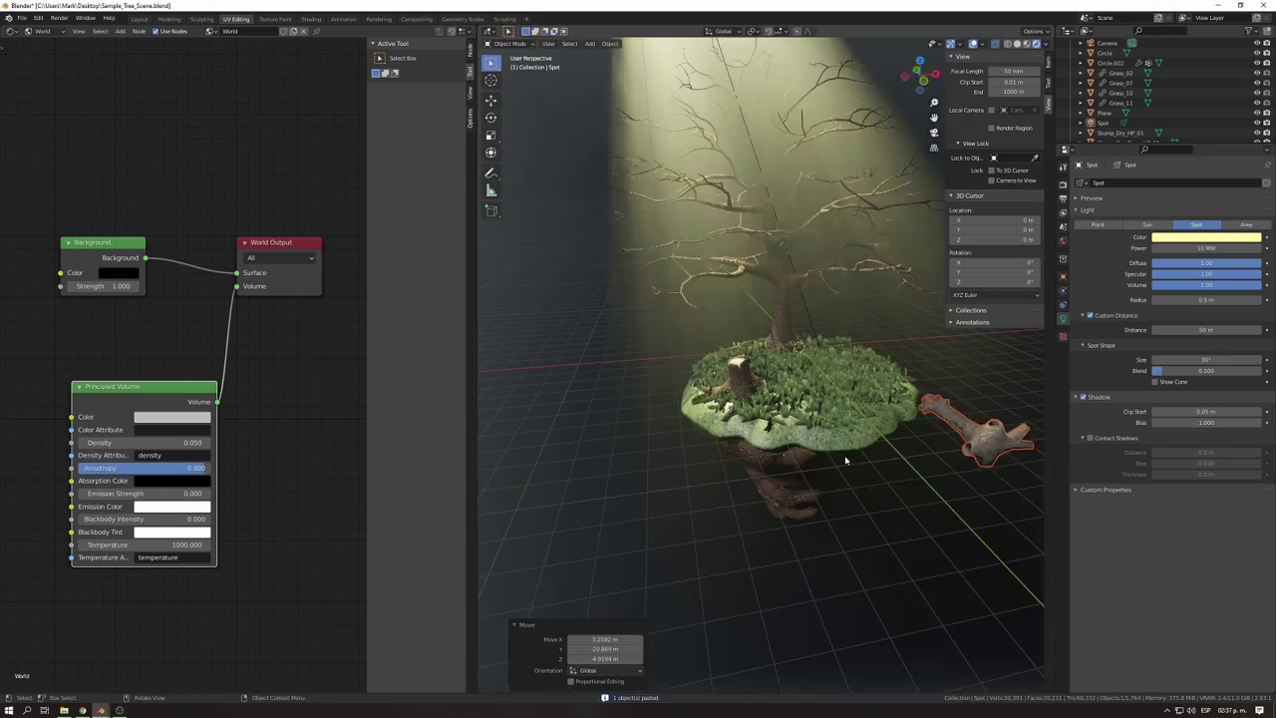
middle_drag(846, 456, 830, 498)
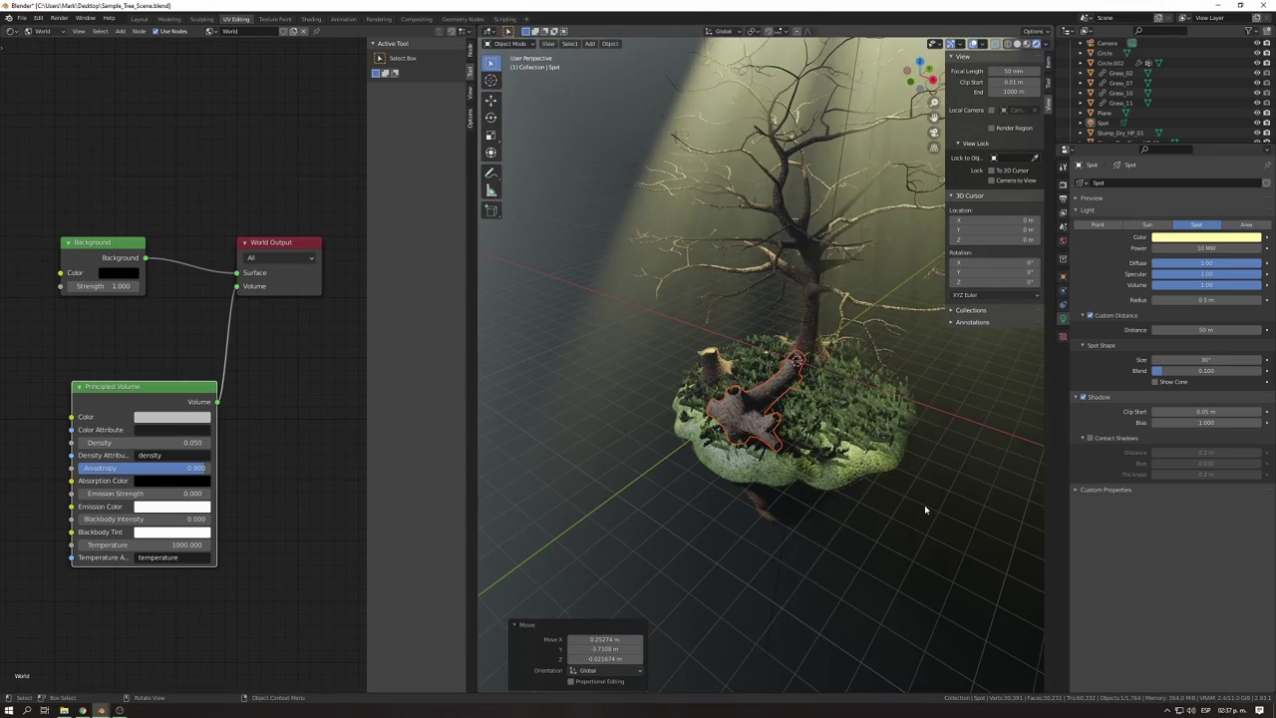
mouse_move(753, 516)
middle_down()
mouse_move(927, 463)
mouse_move(891, 505)
middle_up()
right_click(926, 463)
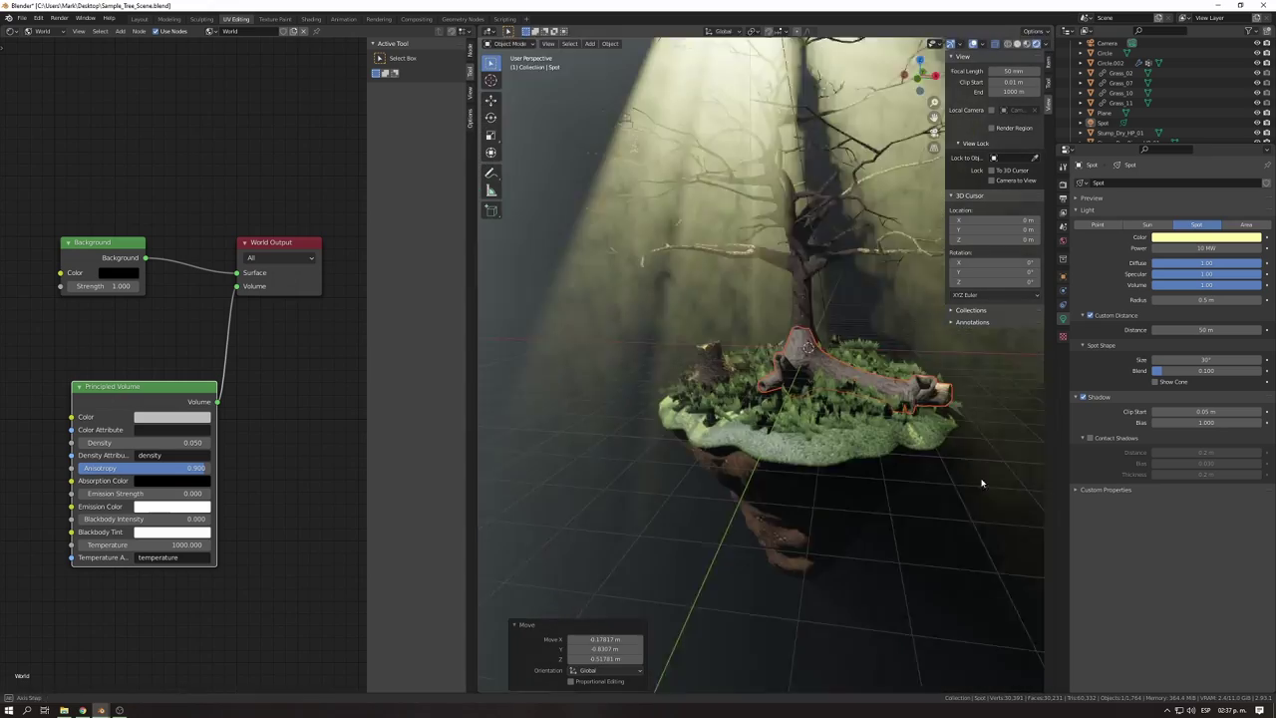
Select the fallen log, try a rotation and cancel it, then check its placement from several angles.
scroll(891, 504, up, 4)
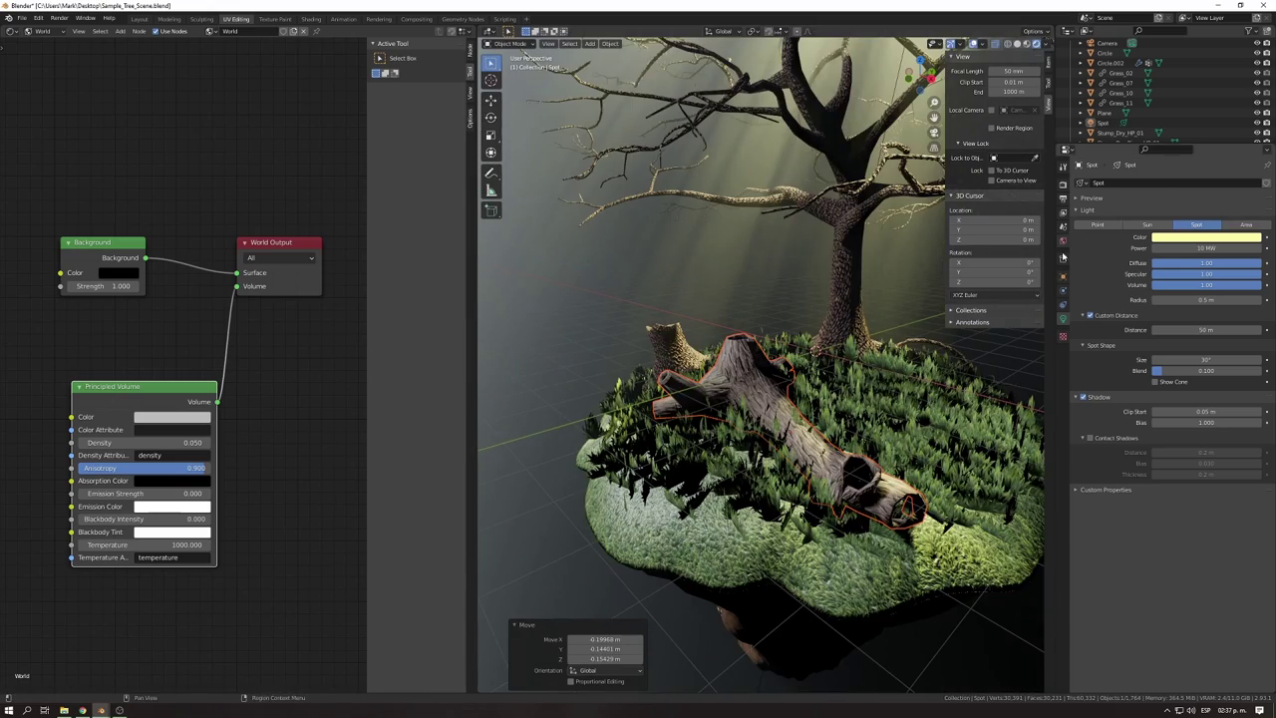
click(787, 428)
click(678, 344)
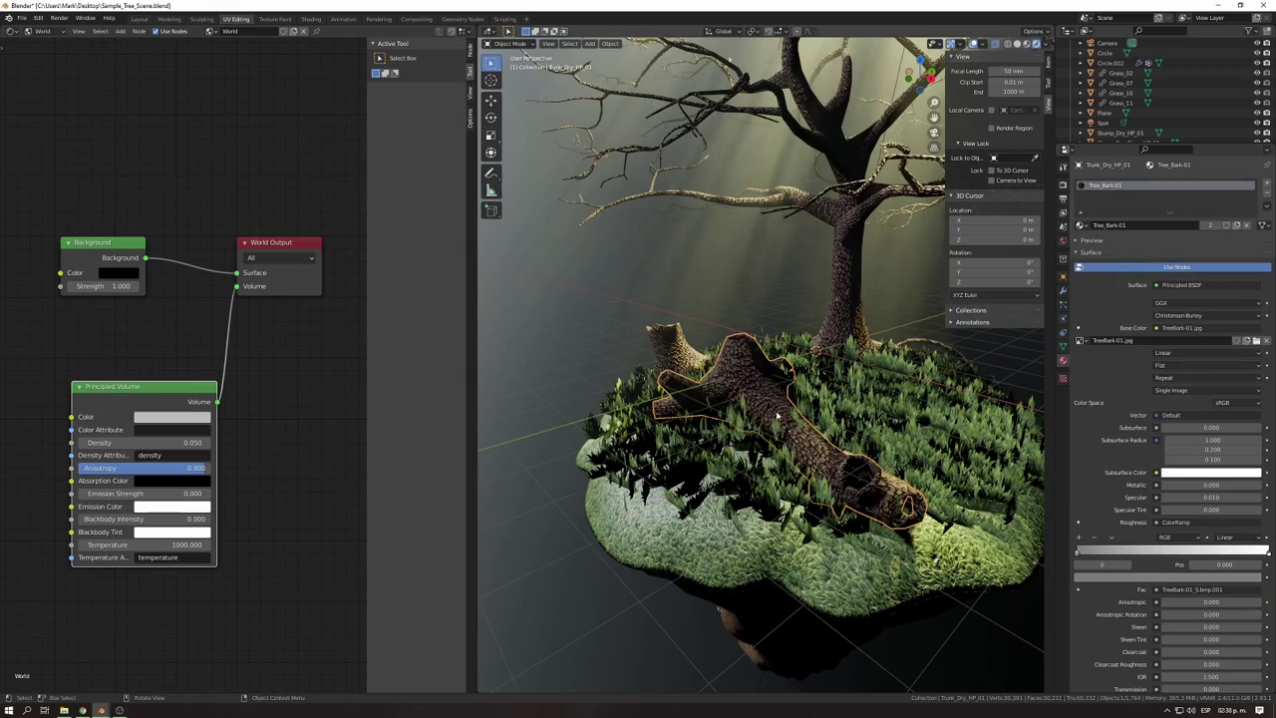
middle_drag(678, 344, 615, 258)
key(r)
right_click(788, 315)
mouse_move(787, 315)
middle_down()
mouse_move(907, 434)
mouse_move(629, 409)
middle_up()
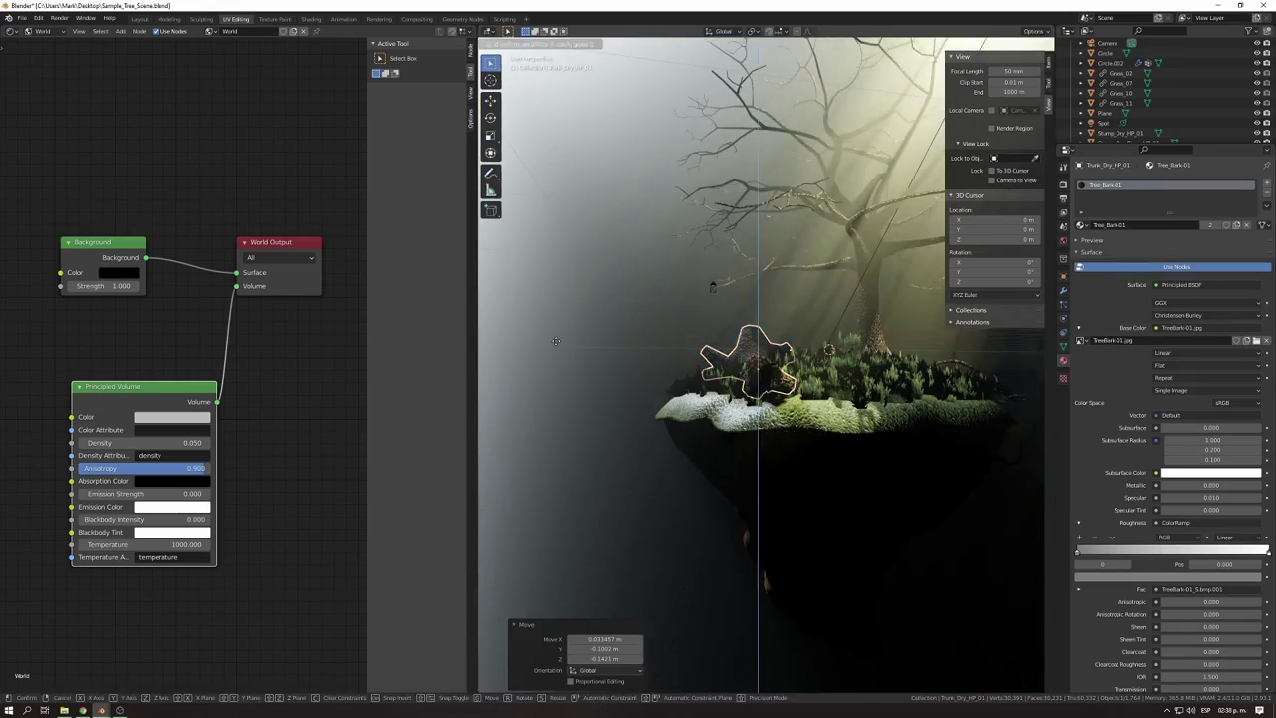
middle_drag(555, 341, 931, 395)
Render a test image with the stump and log, then look through the camera.
key(F12)
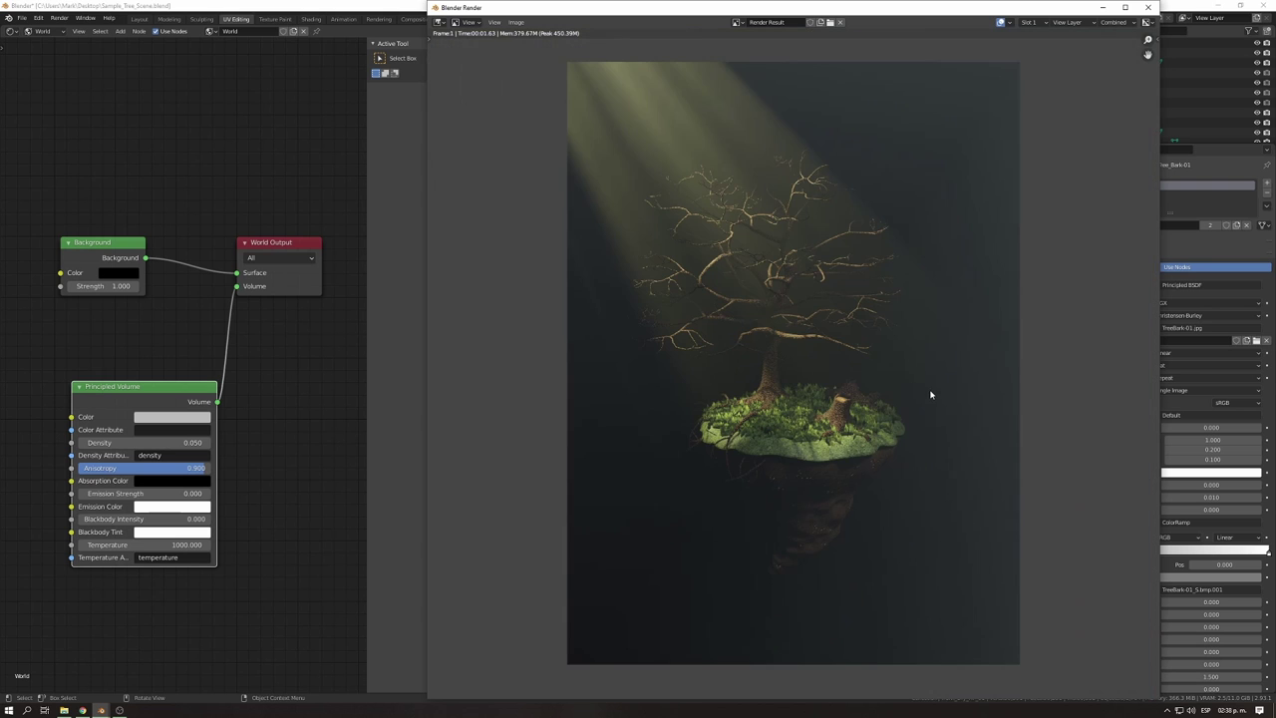
click(1149, 9)
key(KP_0)
Shift the camera sideways along X, raise it along Z, and render the final portrait image.
key(g)
key(x)
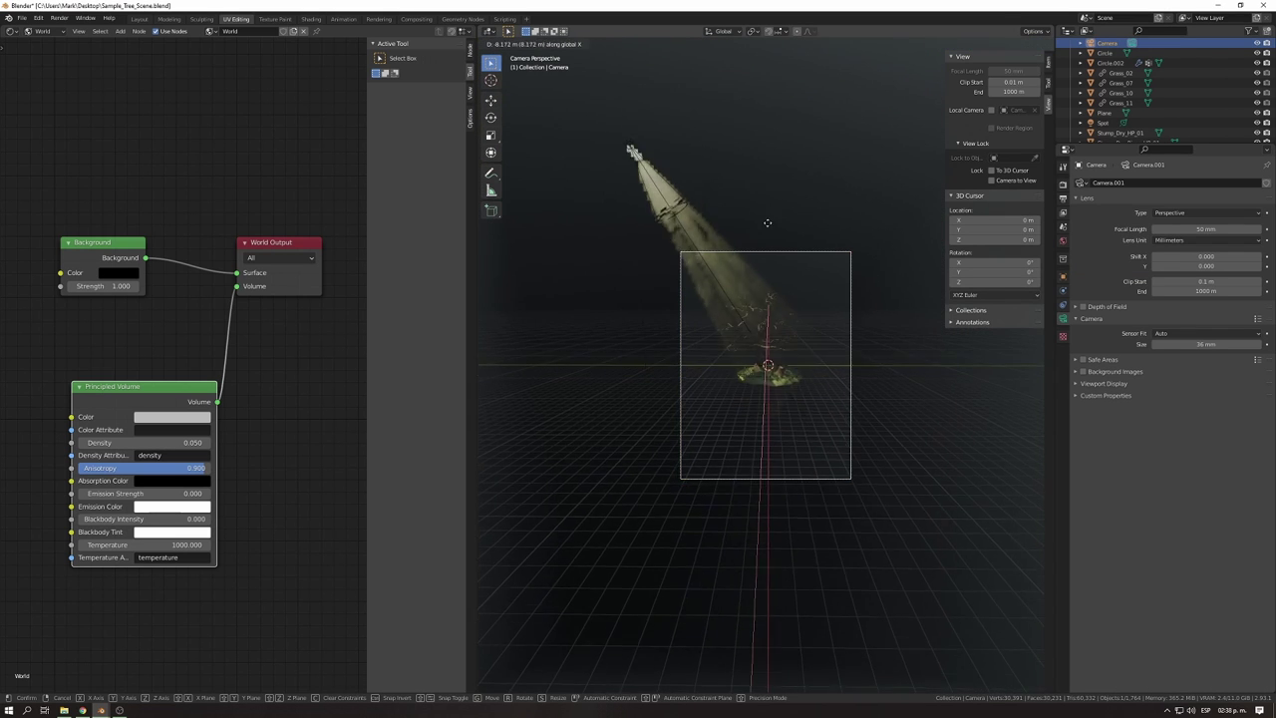
click(784, 608)
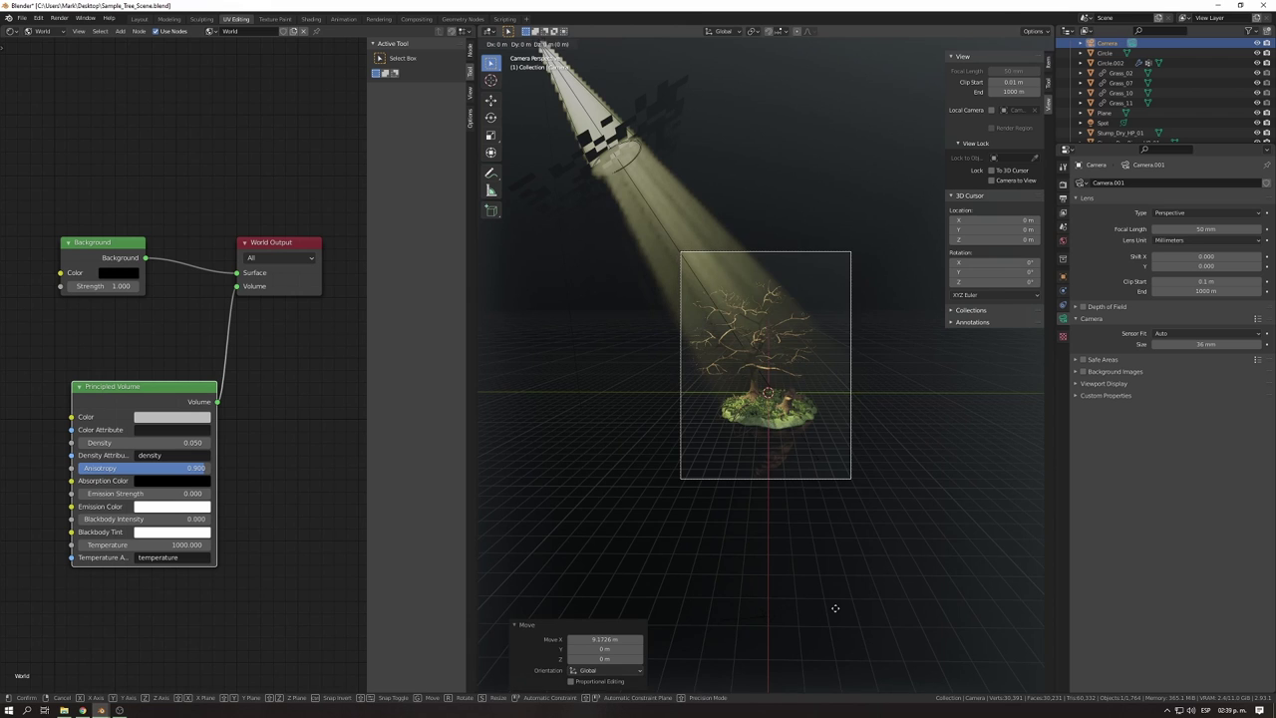
key(g)
key(z)
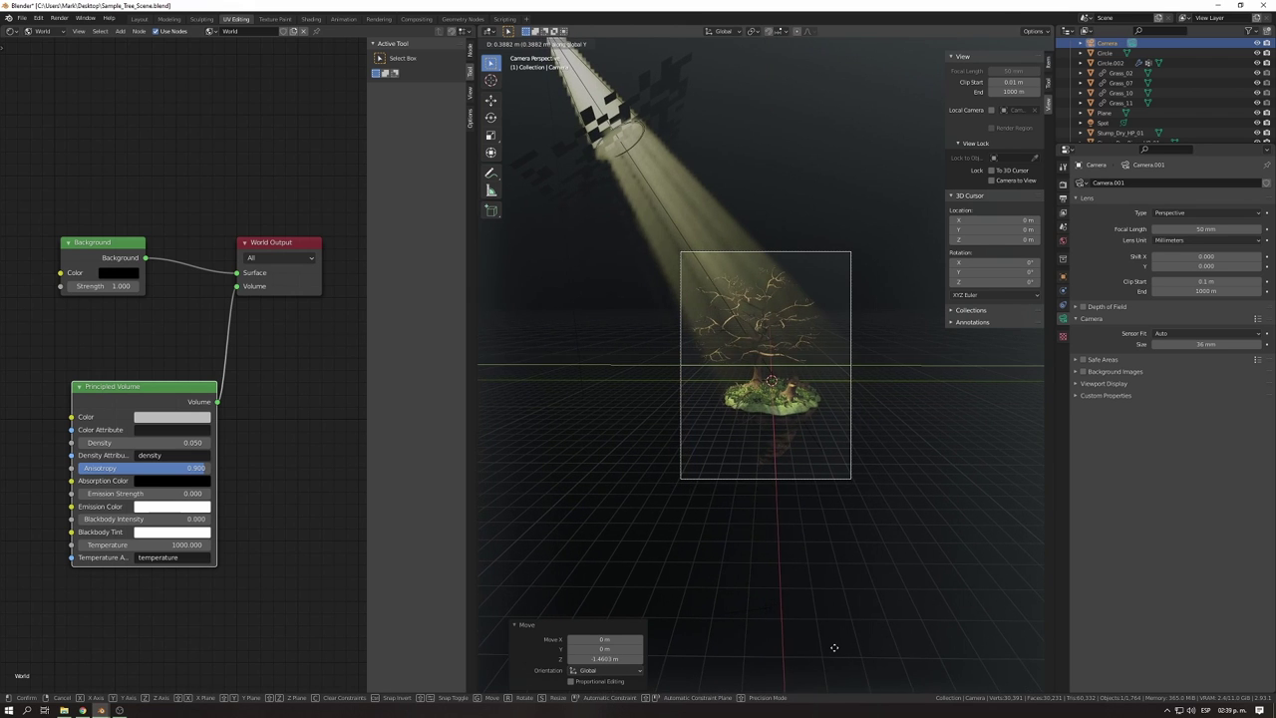
key(F12)
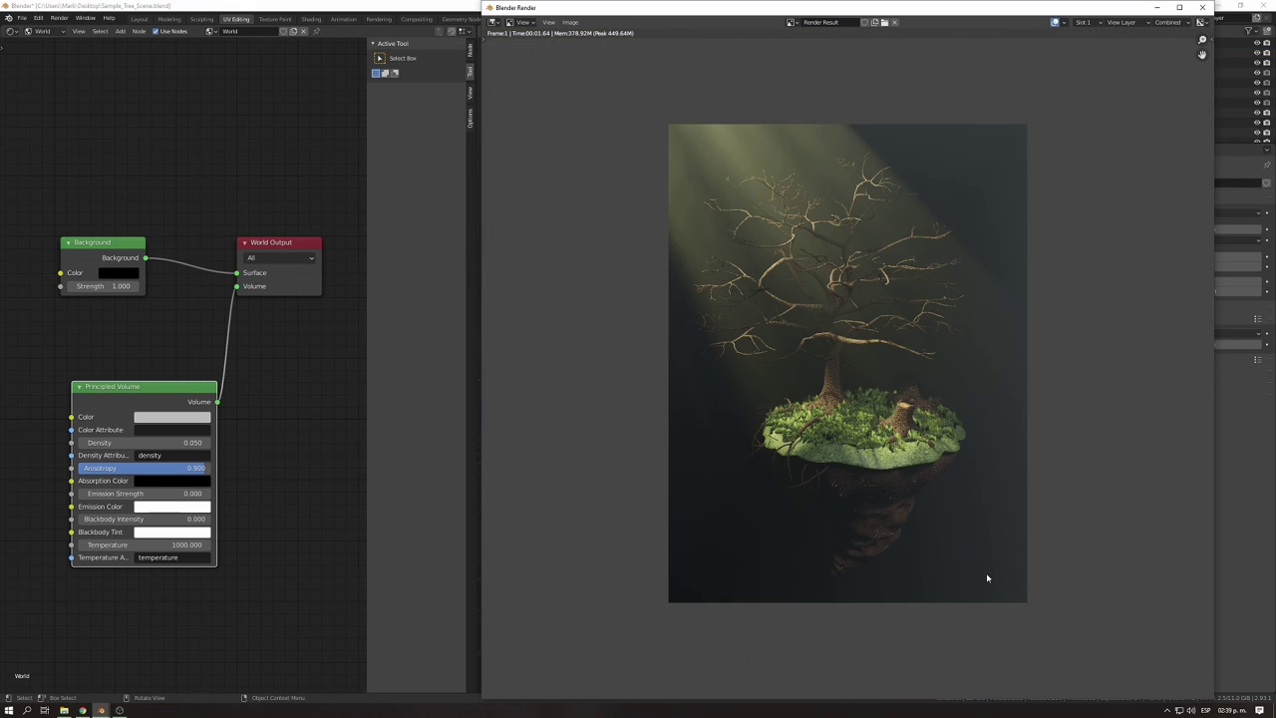